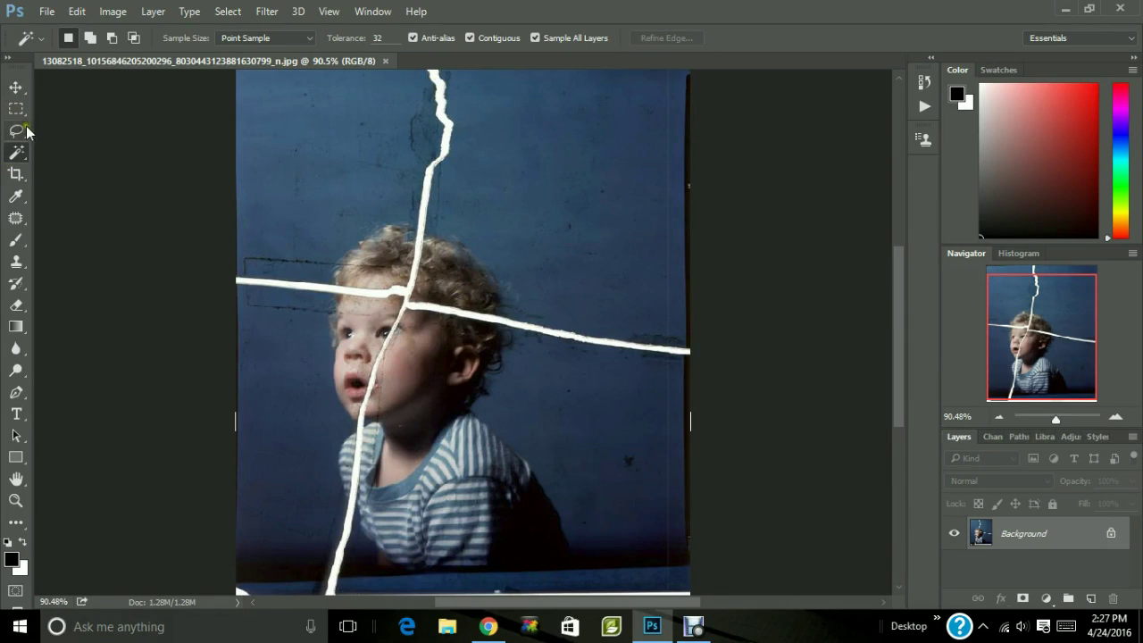
Select all the white tear lines across the photo with the Magic Wand tool, adding the lower tear to the selection.
click(16, 153)
click(45, 154)
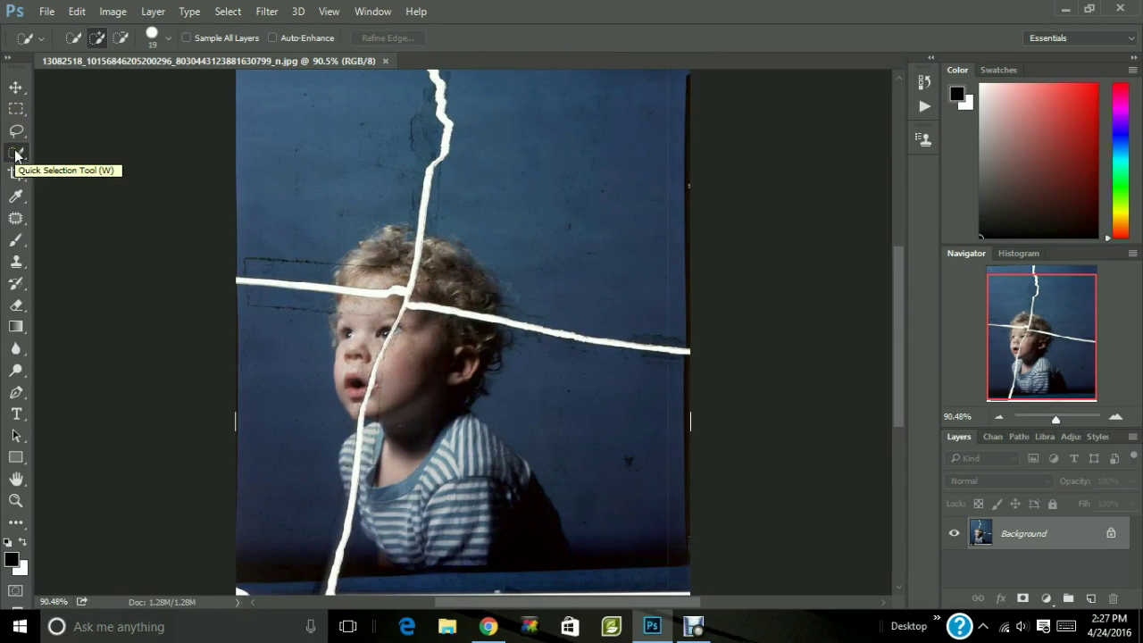
click(16, 153)
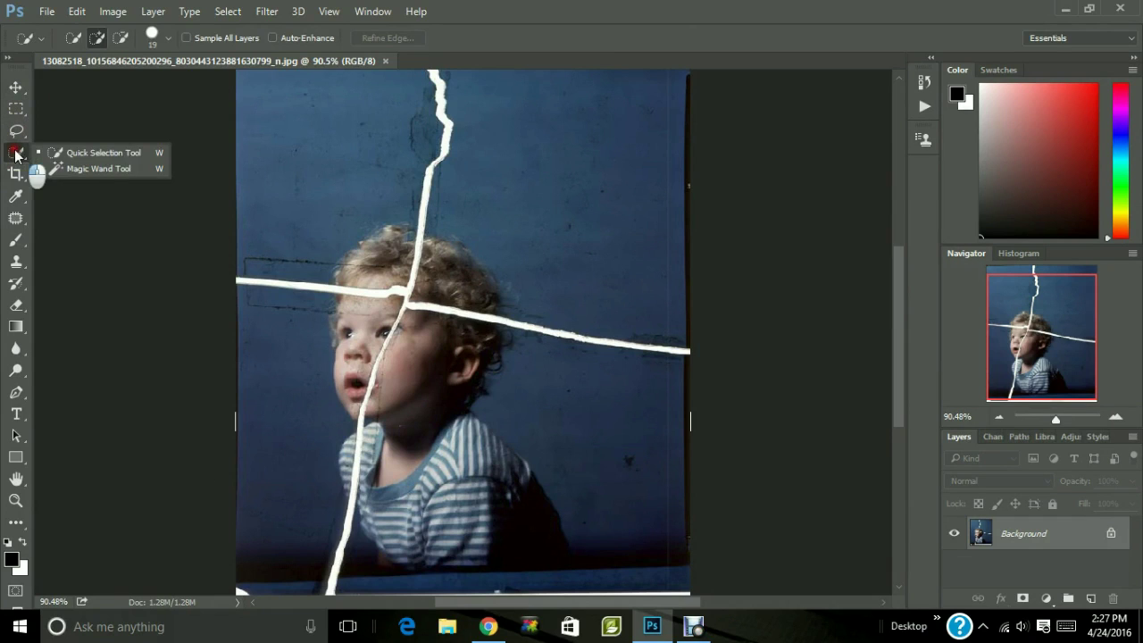
click(83, 169)
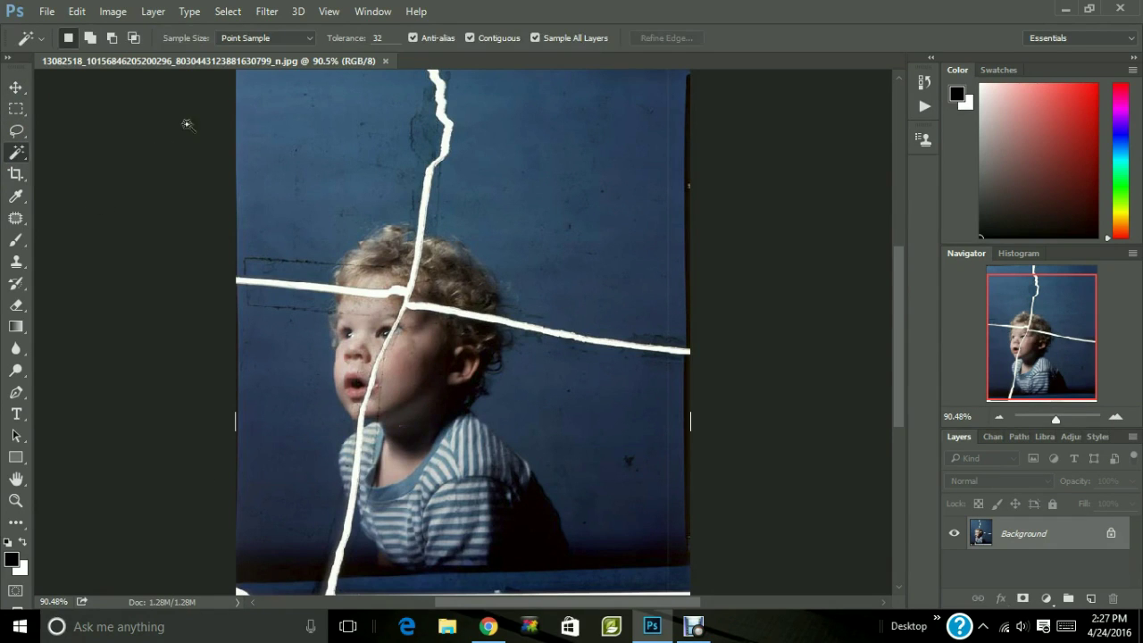
click(446, 139)
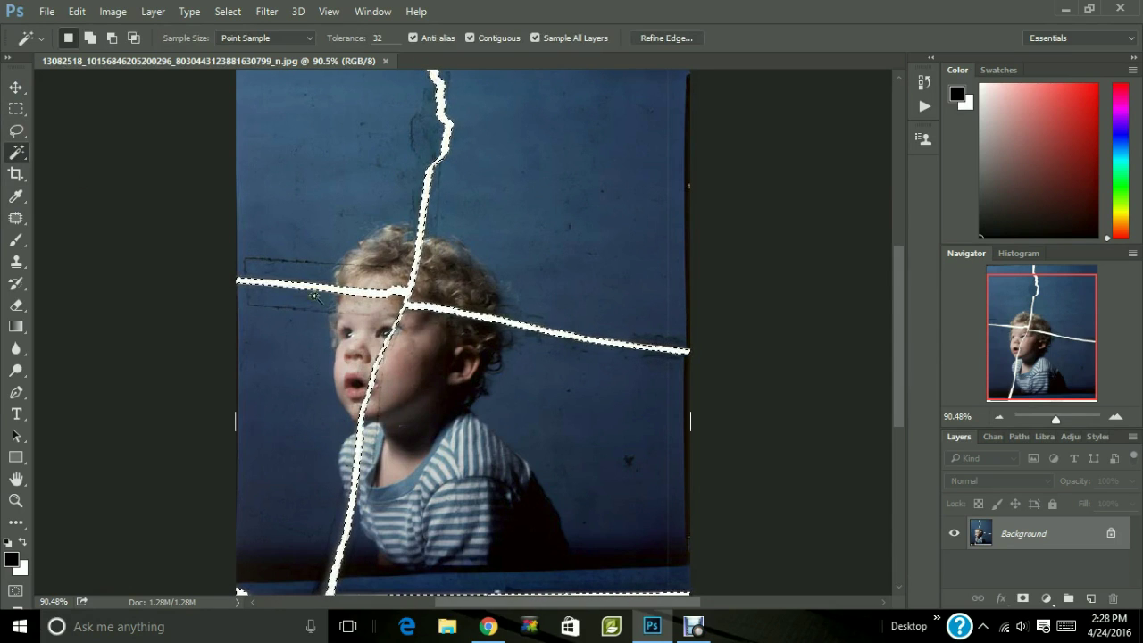
click(832, 393)
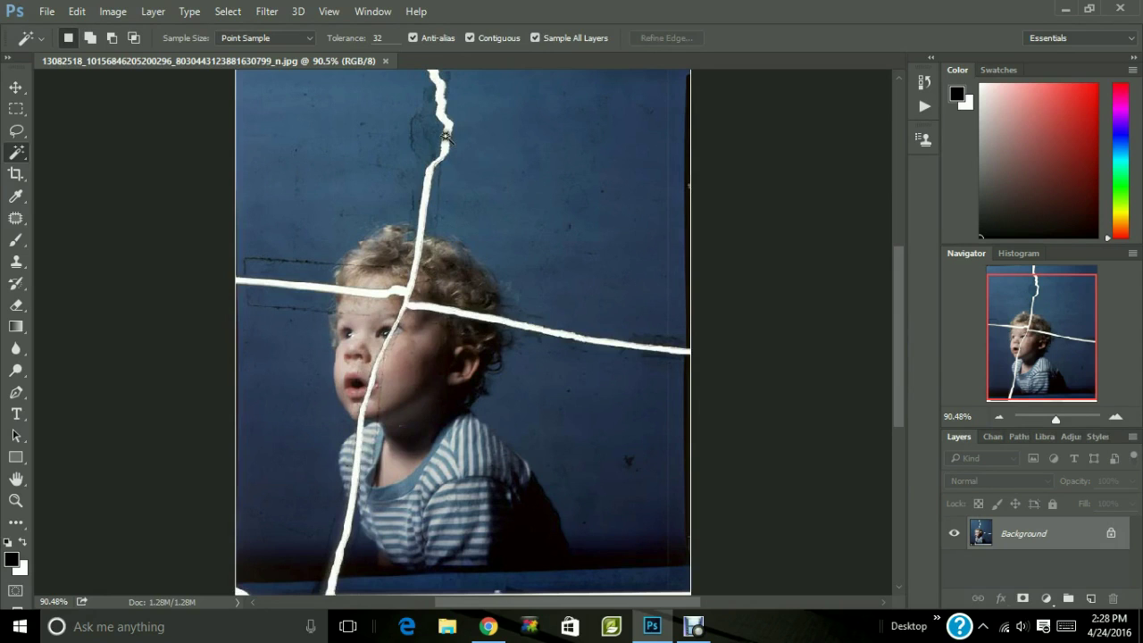
click(439, 107)
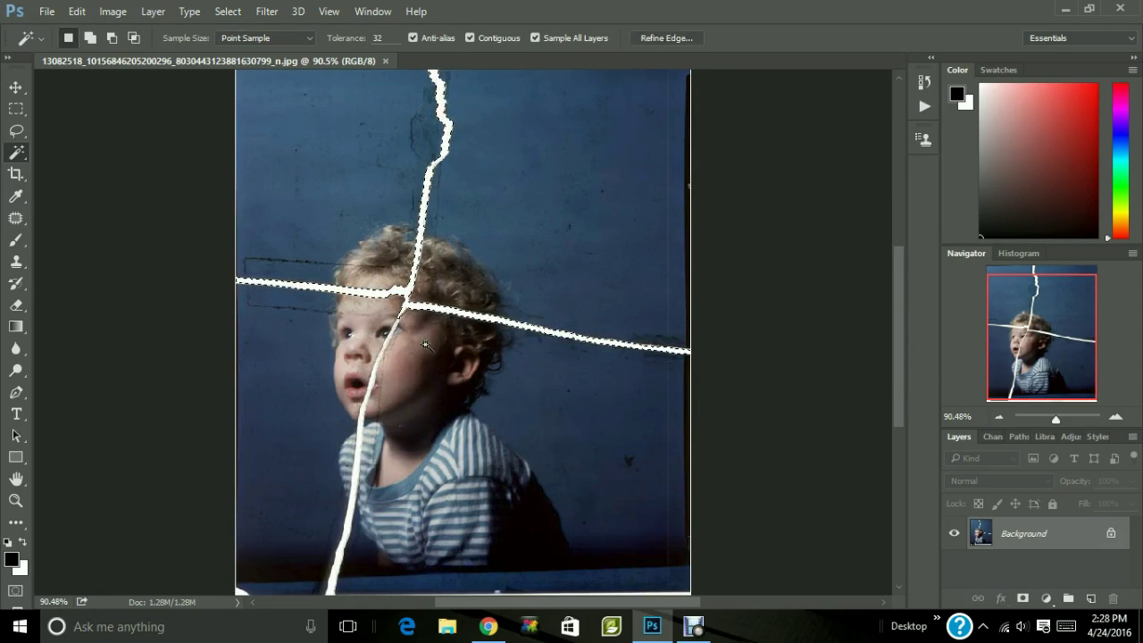
key(shift)
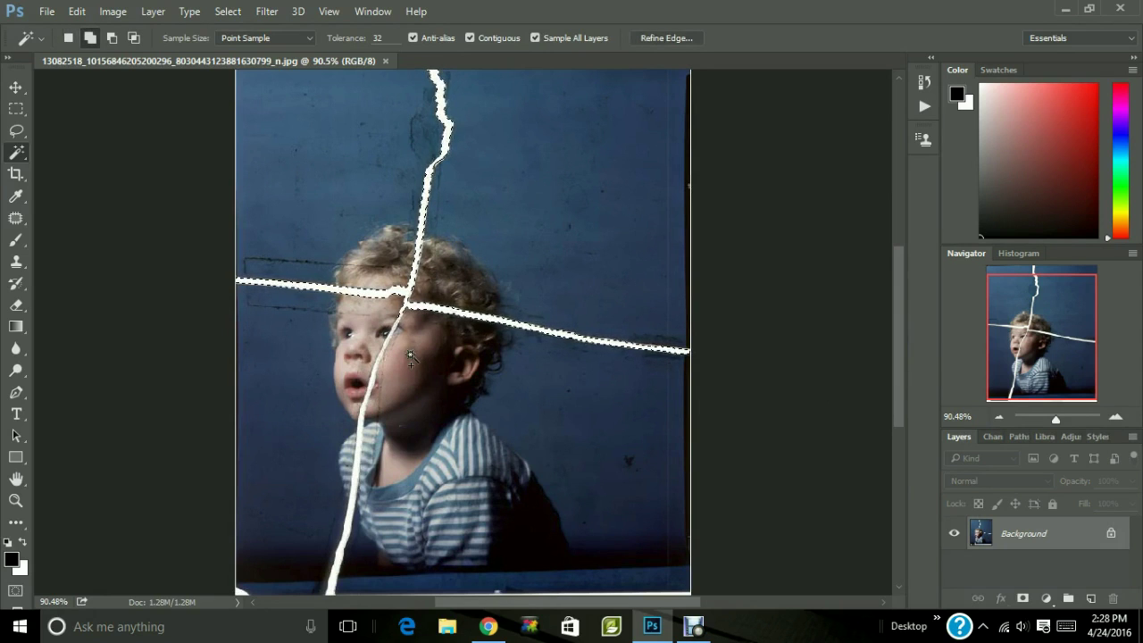
shift+click(354, 482)
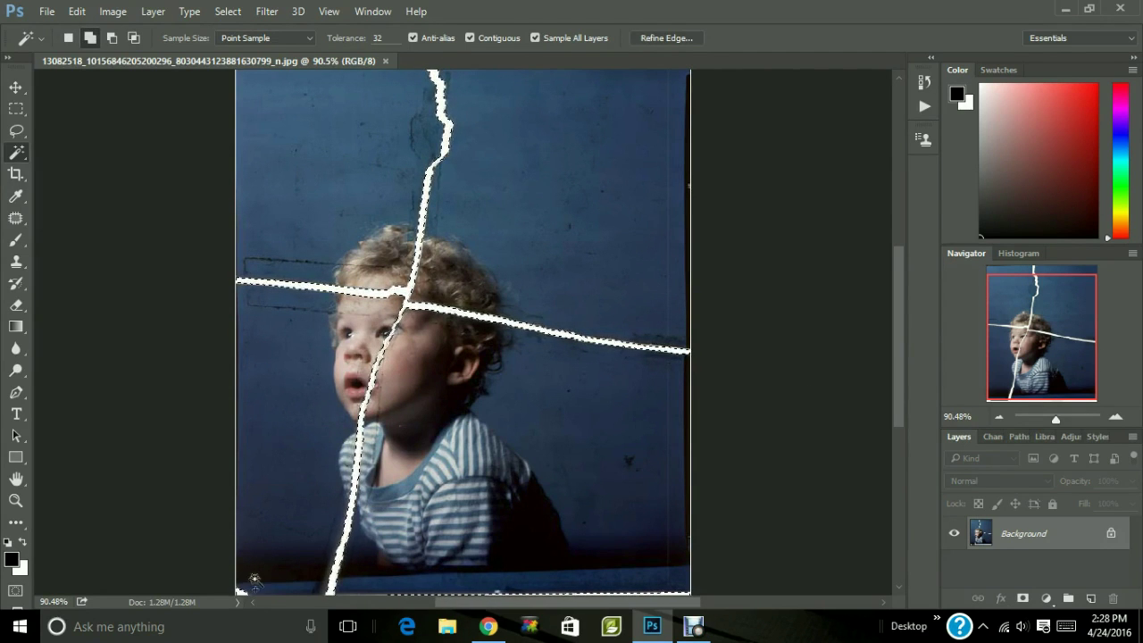
Invert the selection so it covers the photo pieces instead of the white tear lines.
drag(896, 313, 878, 287)
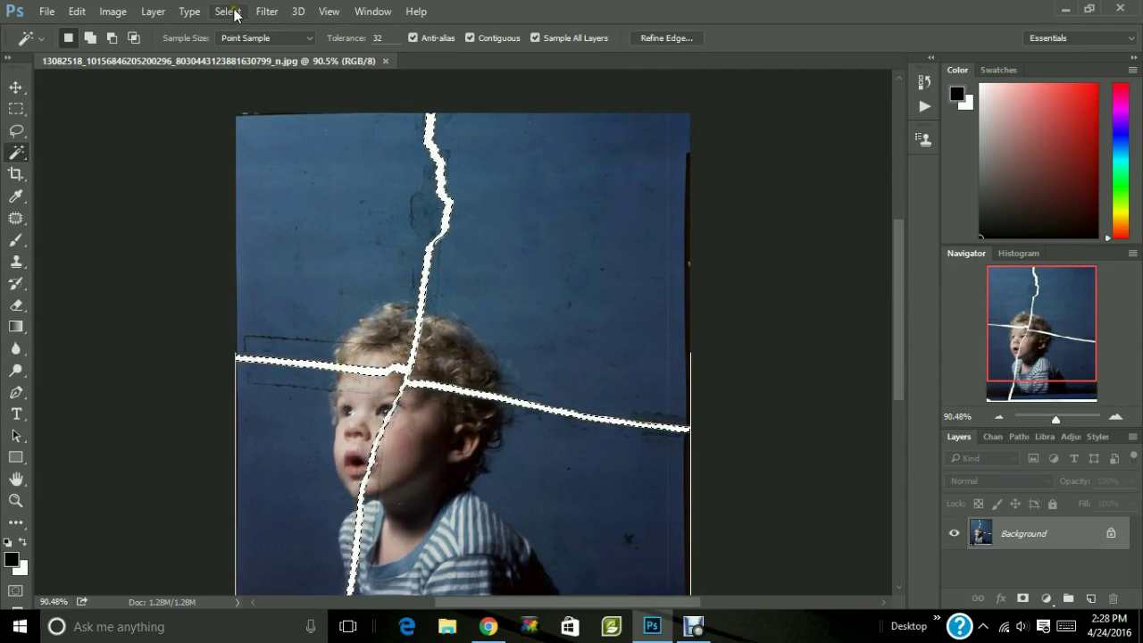
click(231, 12)
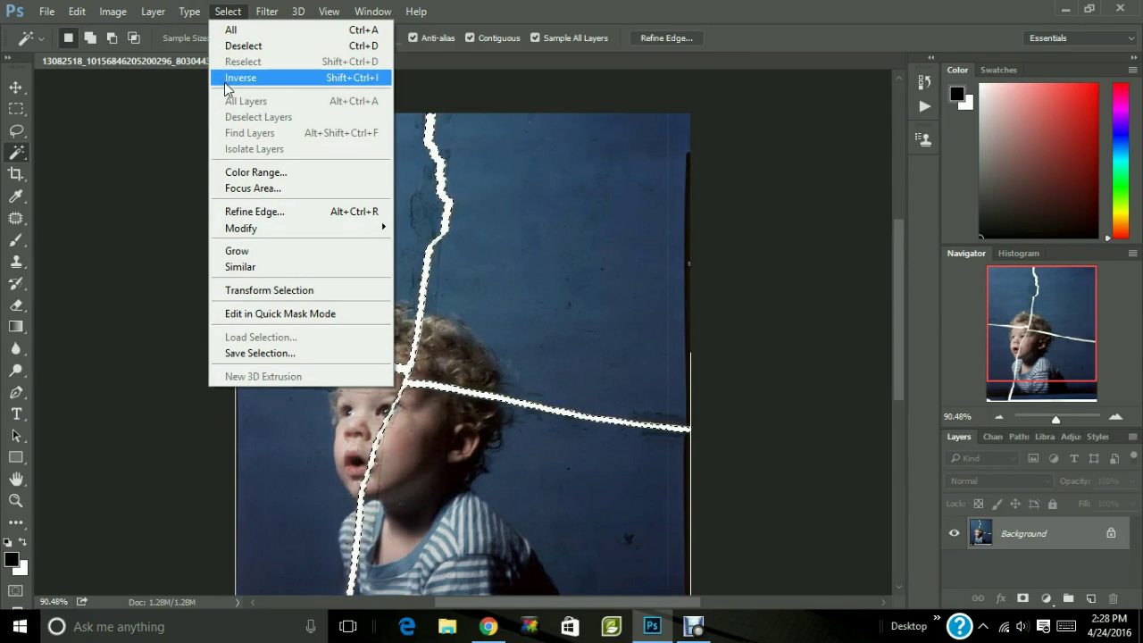
click(226, 79)
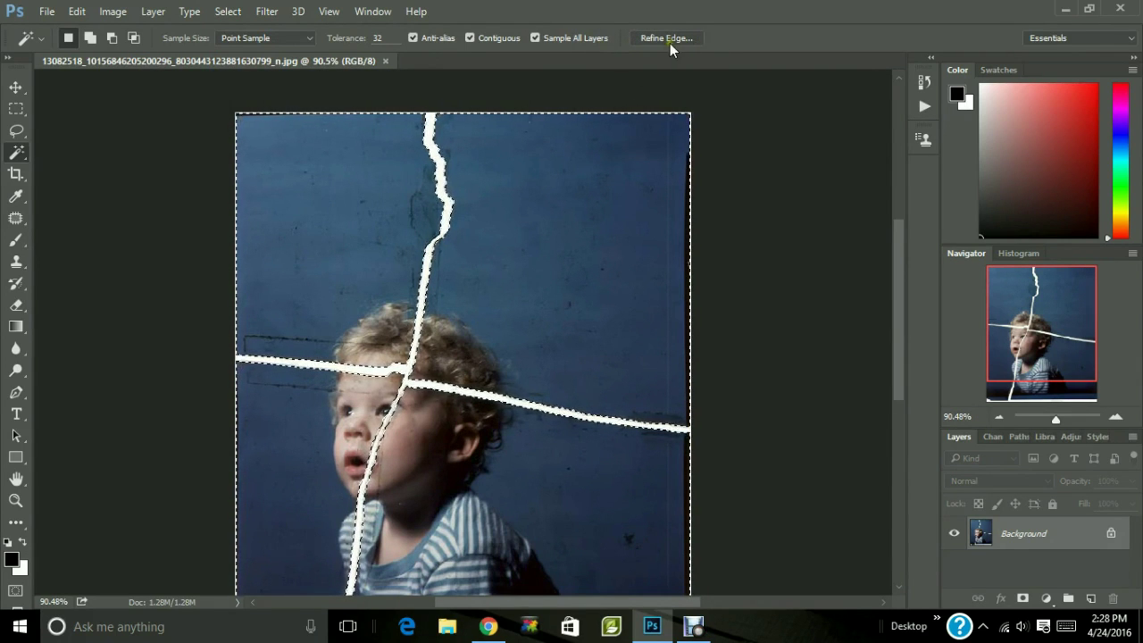
Turn off Sample All Layers and refine the selection edge with a 2.1 px feather and a +83% edge shift.
click(532, 38)
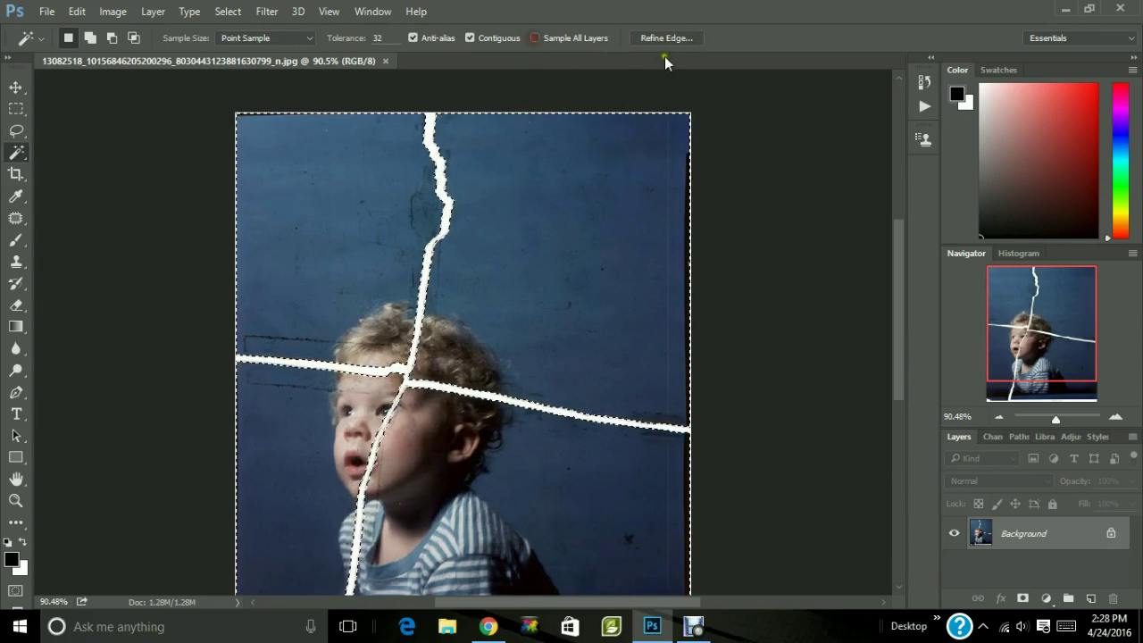
click(645, 41)
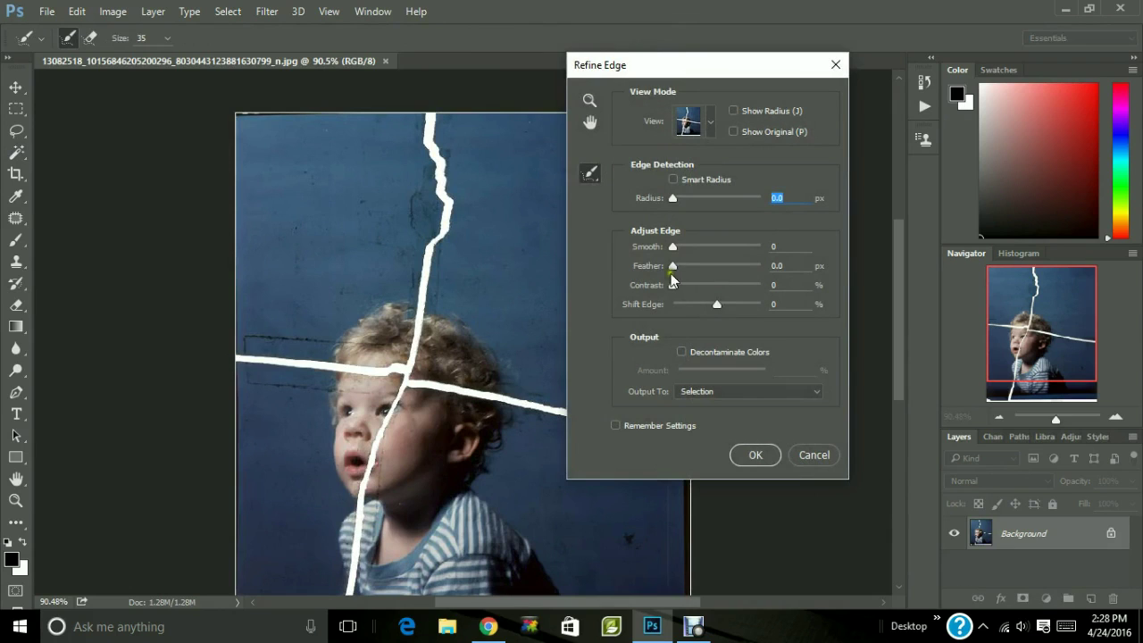
click(681, 266)
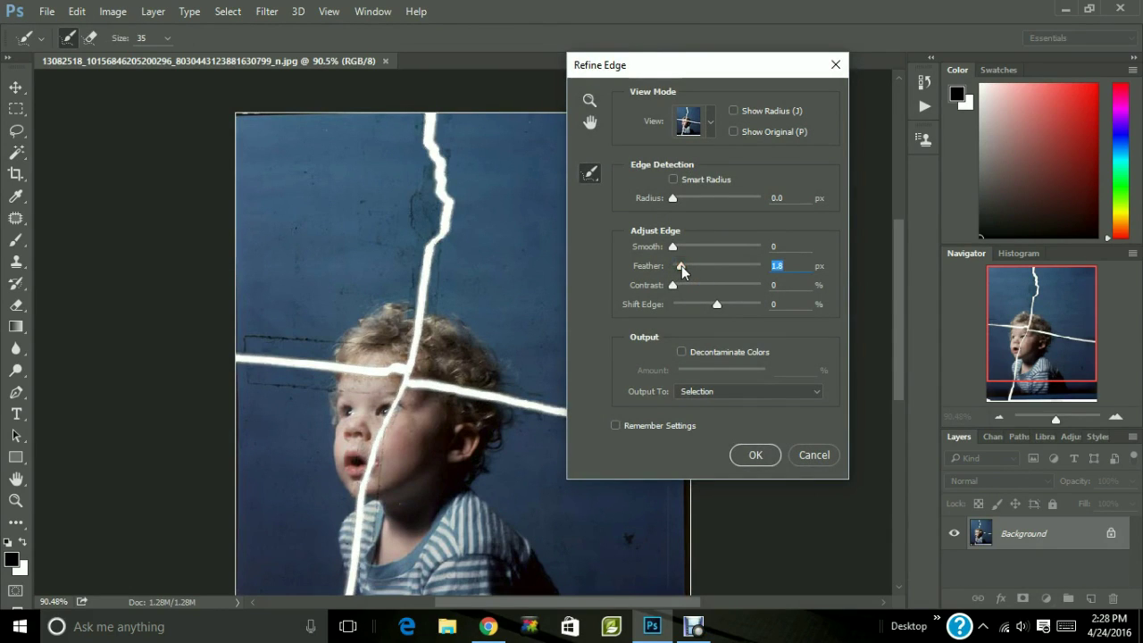
drag(681, 269, 684, 270)
drag(731, 304, 755, 309)
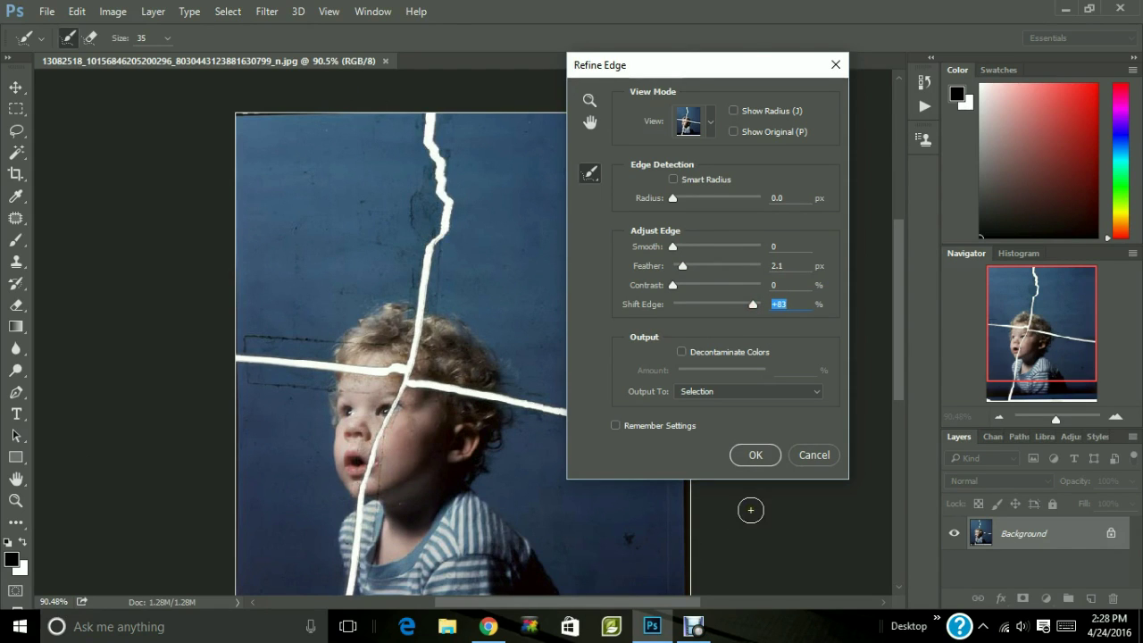
click(755, 456)
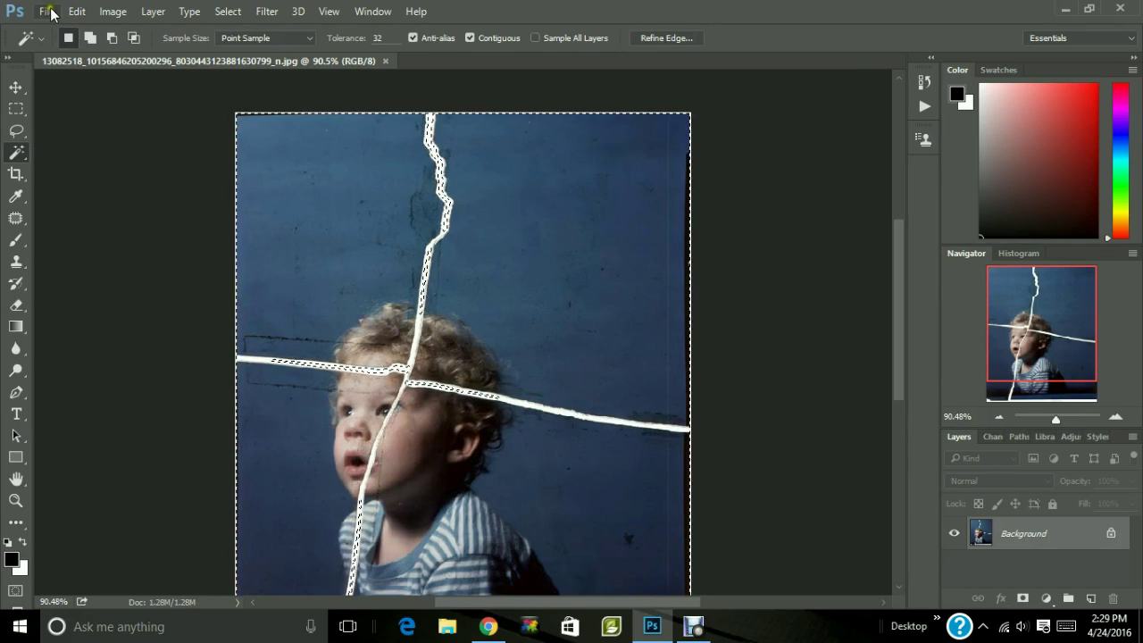
Copy the selected photo pieces and paste them in place on a new layer.
click(76, 12)
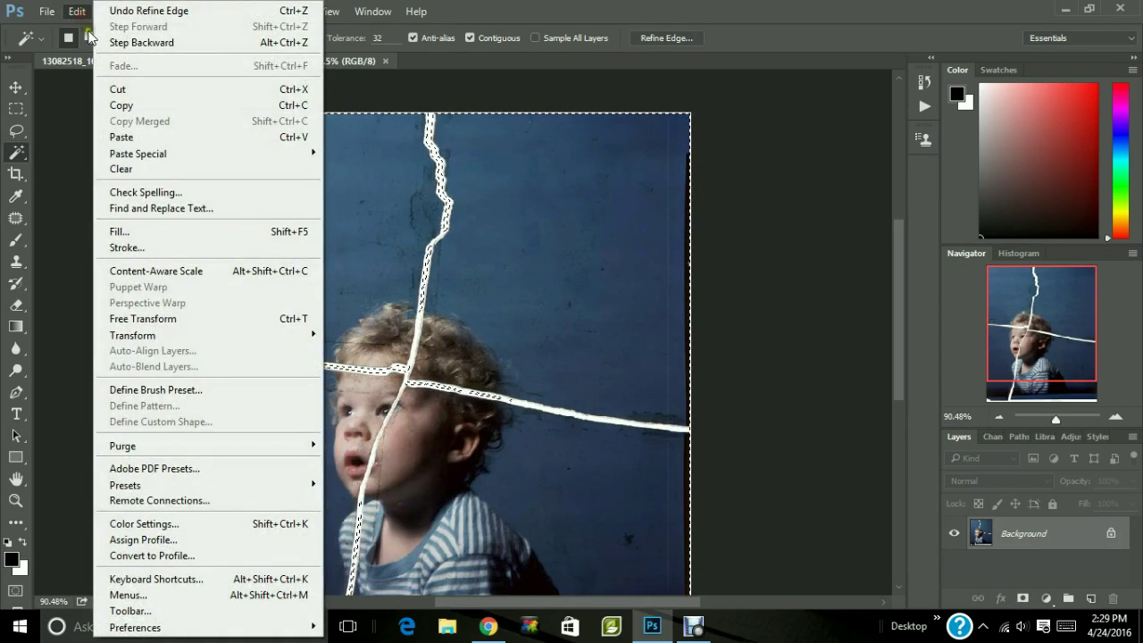
click(119, 105)
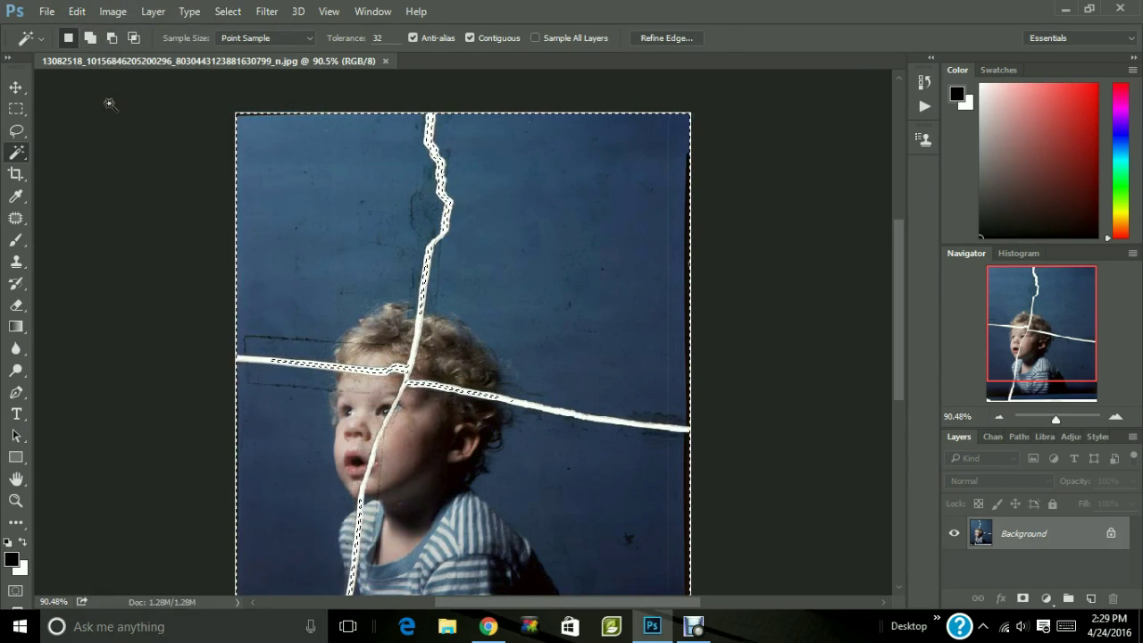
click(77, 11)
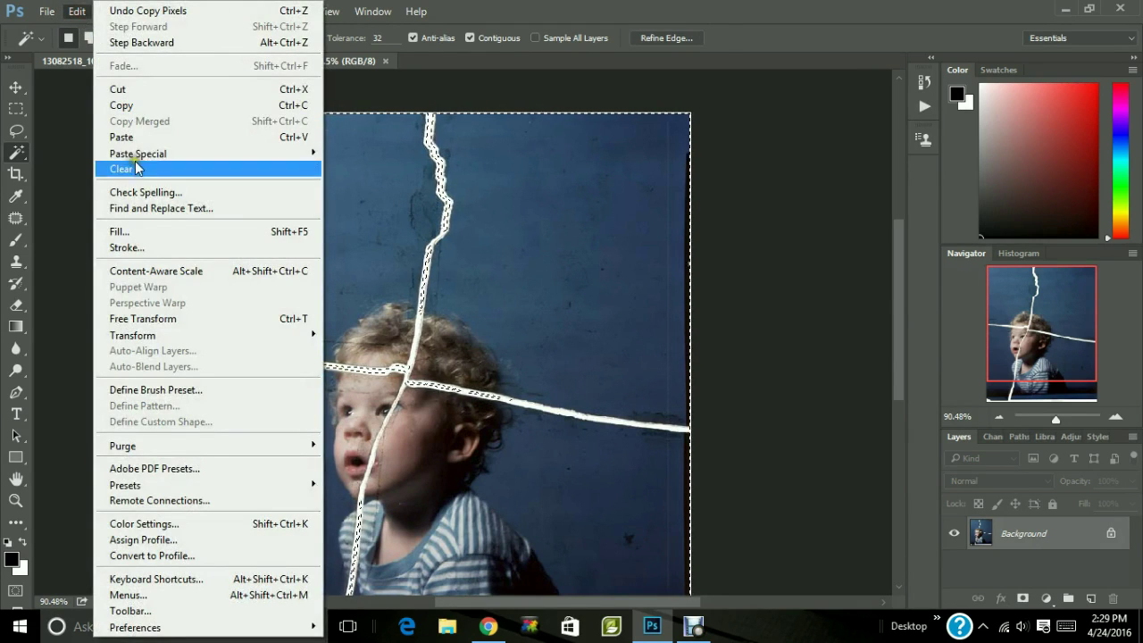
mouse_move(235, 154)
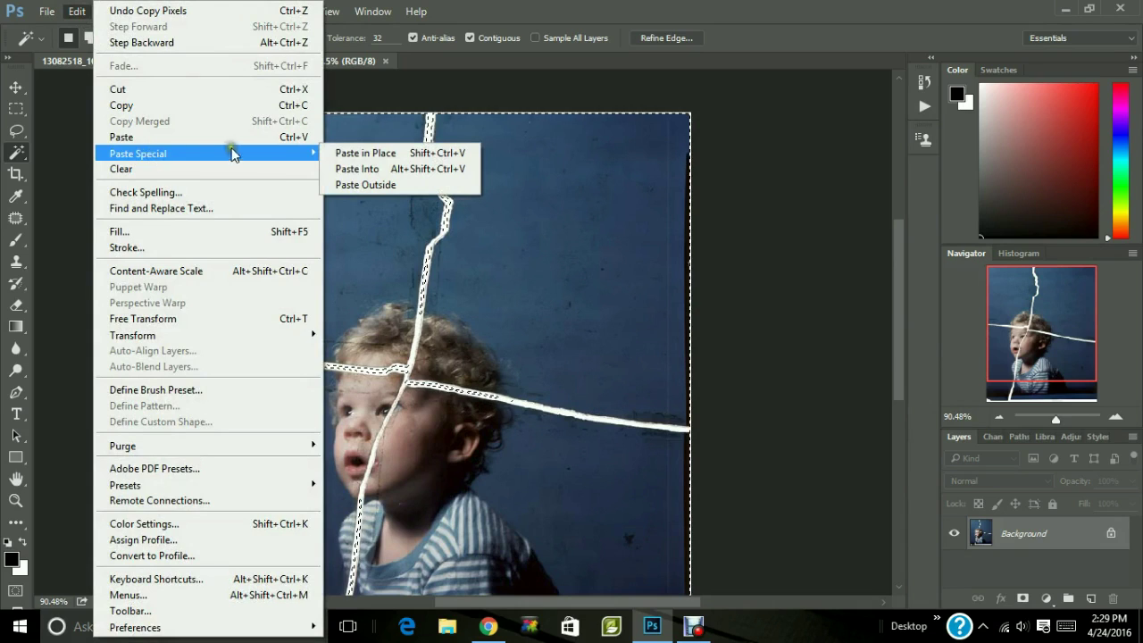
click(352, 155)
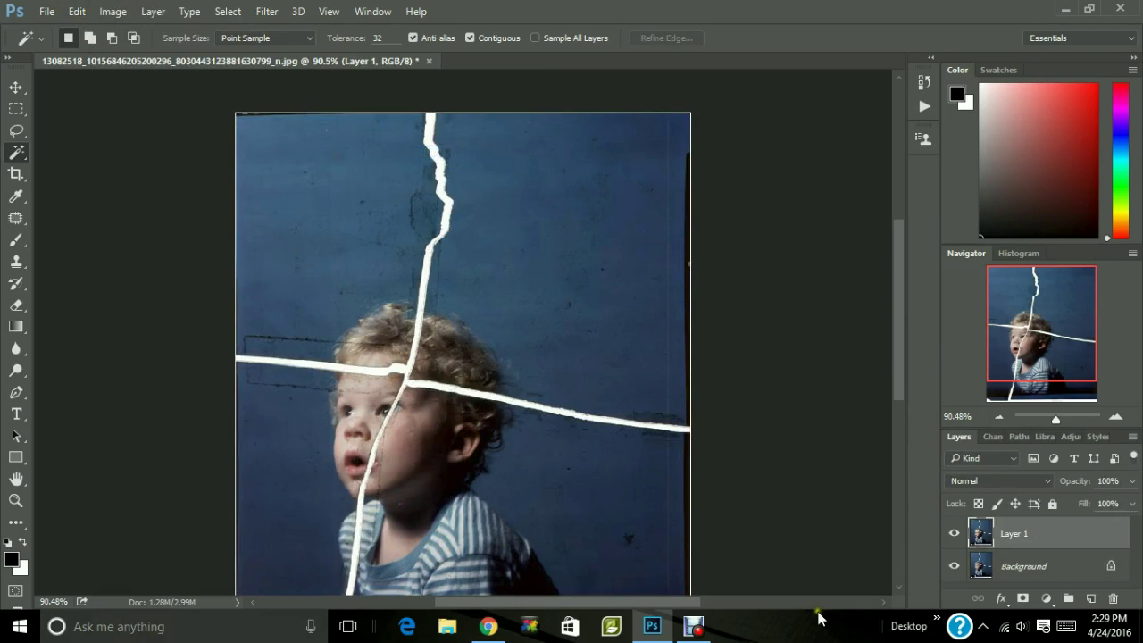
Hide the Background layer and add a near-white (fdfbfb) Solid Color fill layer directly above it.
click(954, 566)
drag(895, 299, 902, 362)
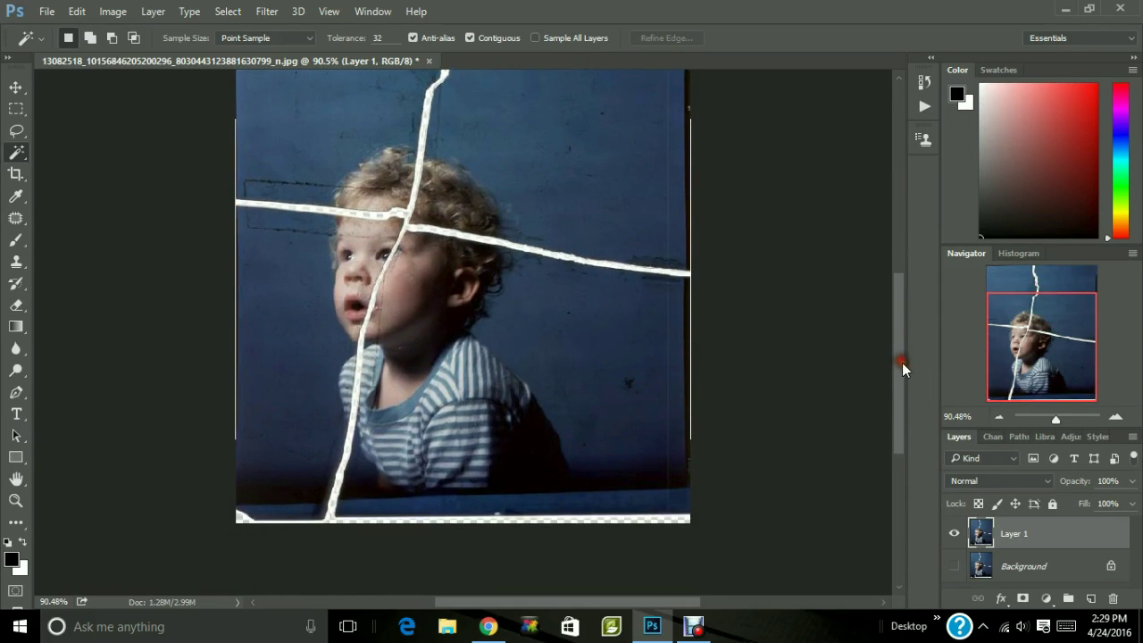
click(1052, 572)
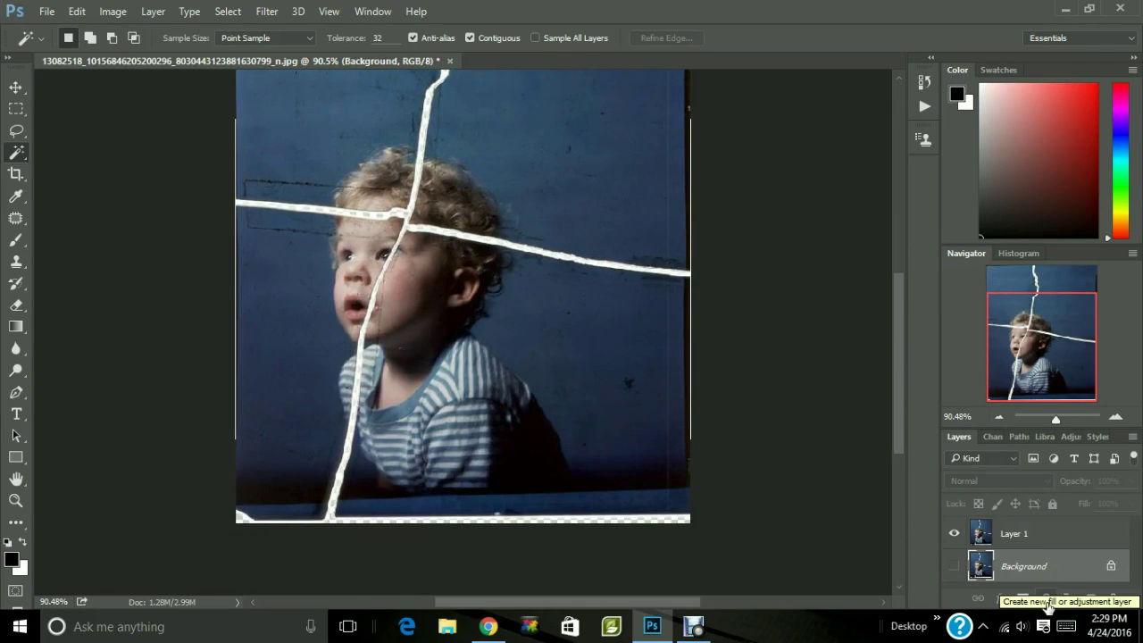
click(1046, 600)
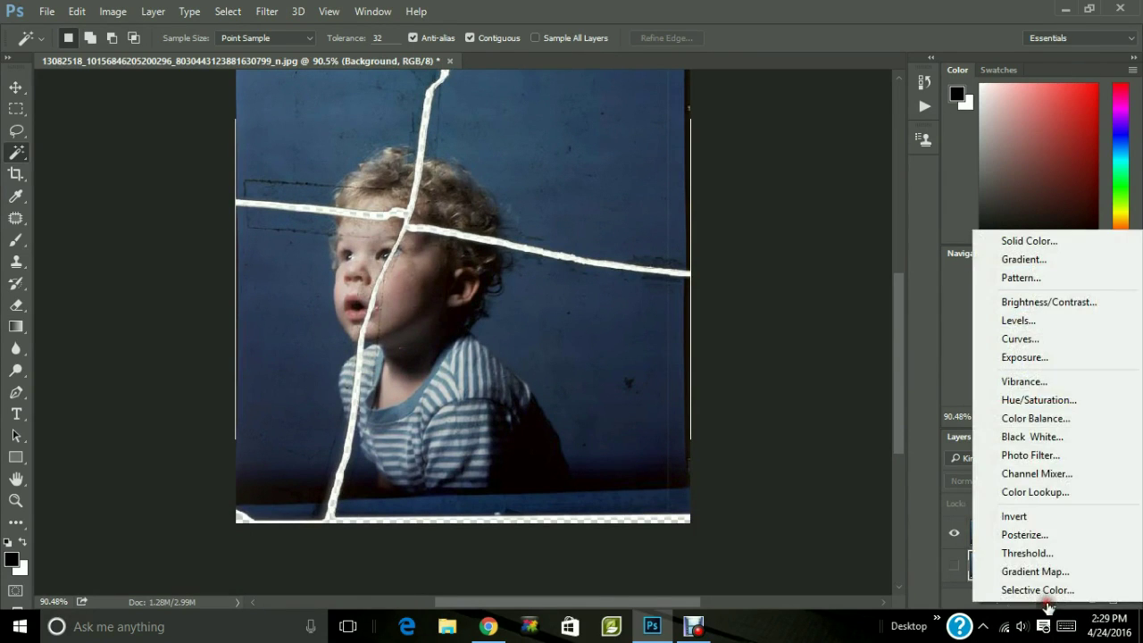
click(1022, 241)
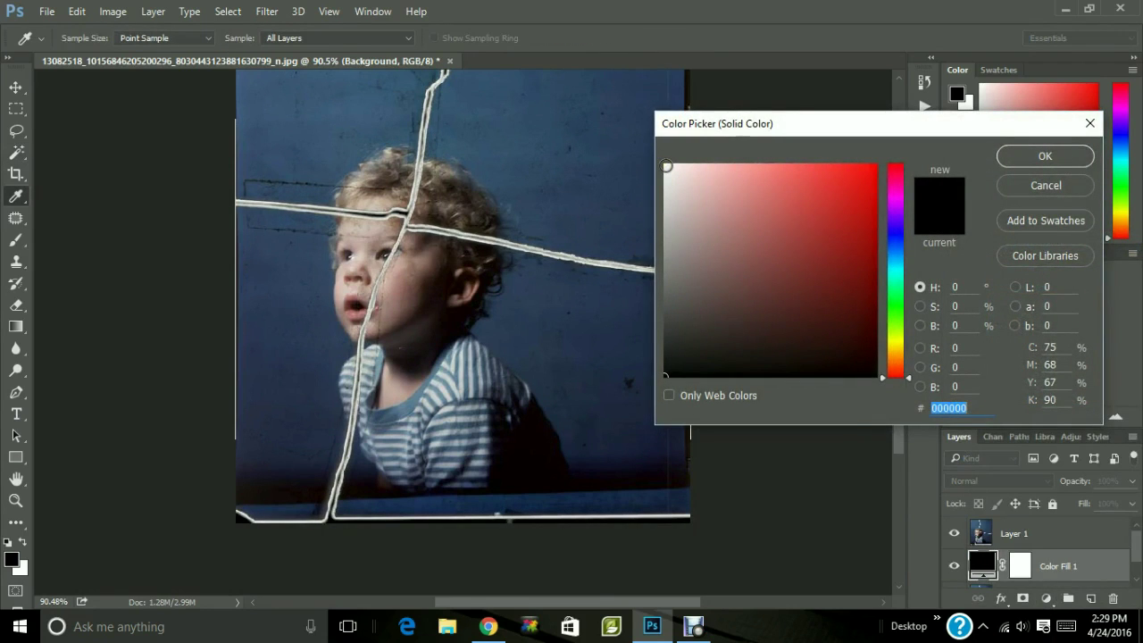
click(666, 166)
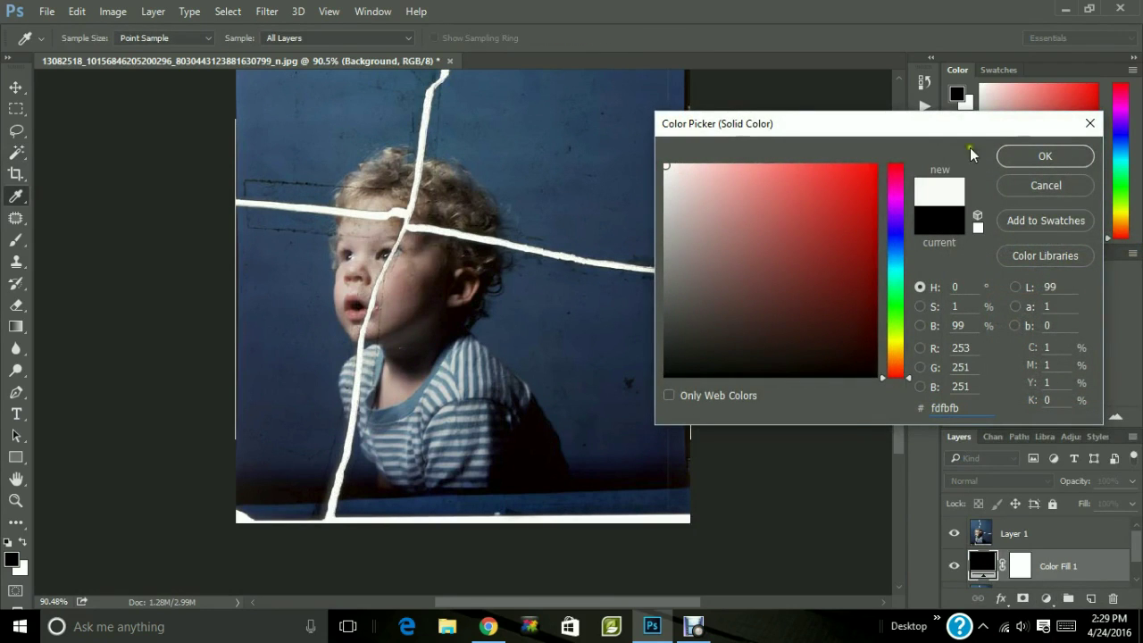
click(1044, 156)
key(w)
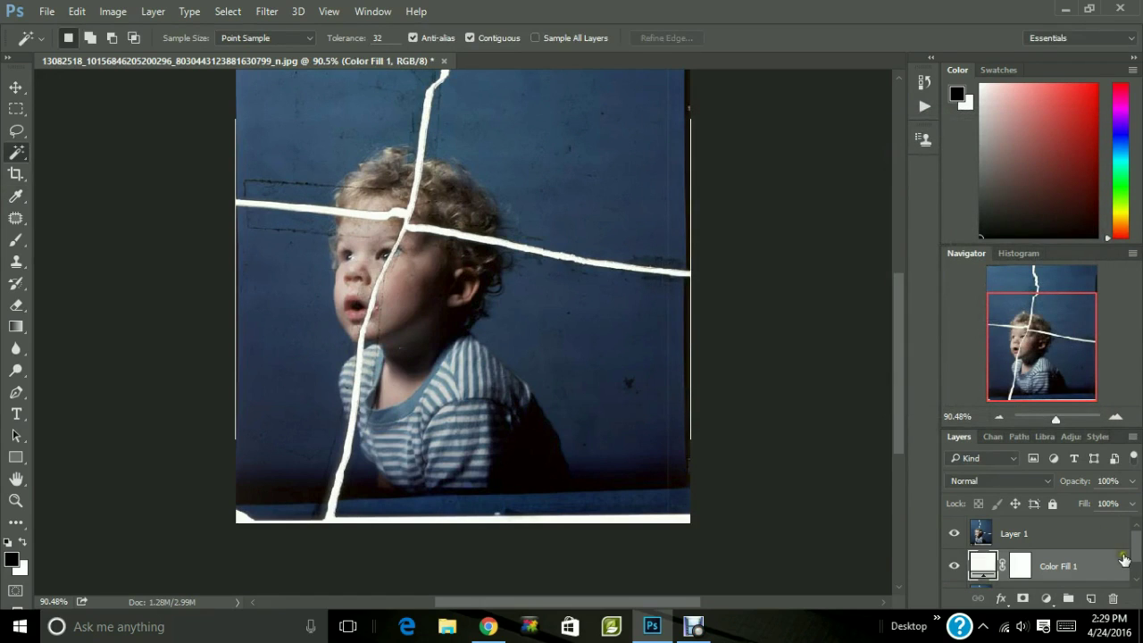
Show and unlock the Background layer, and group it with the Color Fill 1 layer.
drag(1137, 555, 1140, 570)
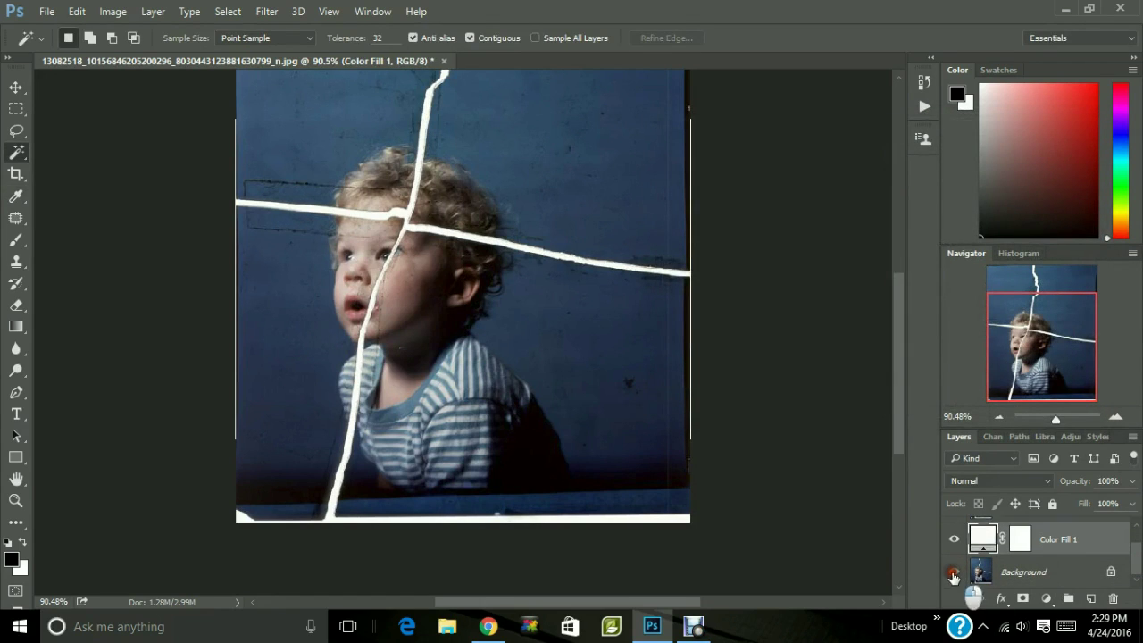
click(1108, 572)
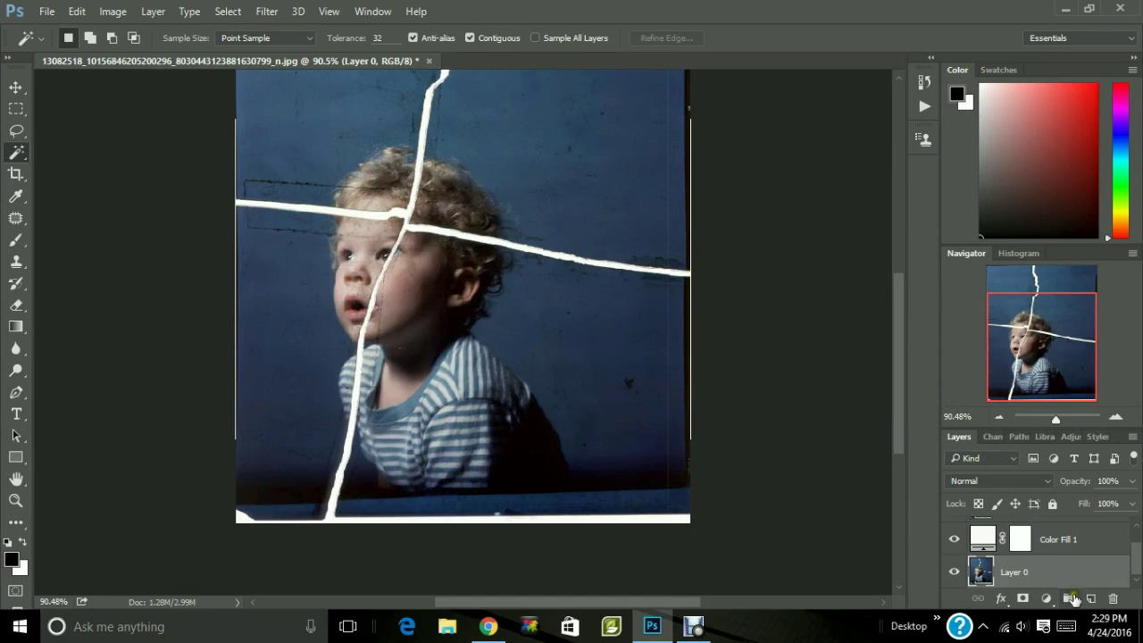
click(1062, 545)
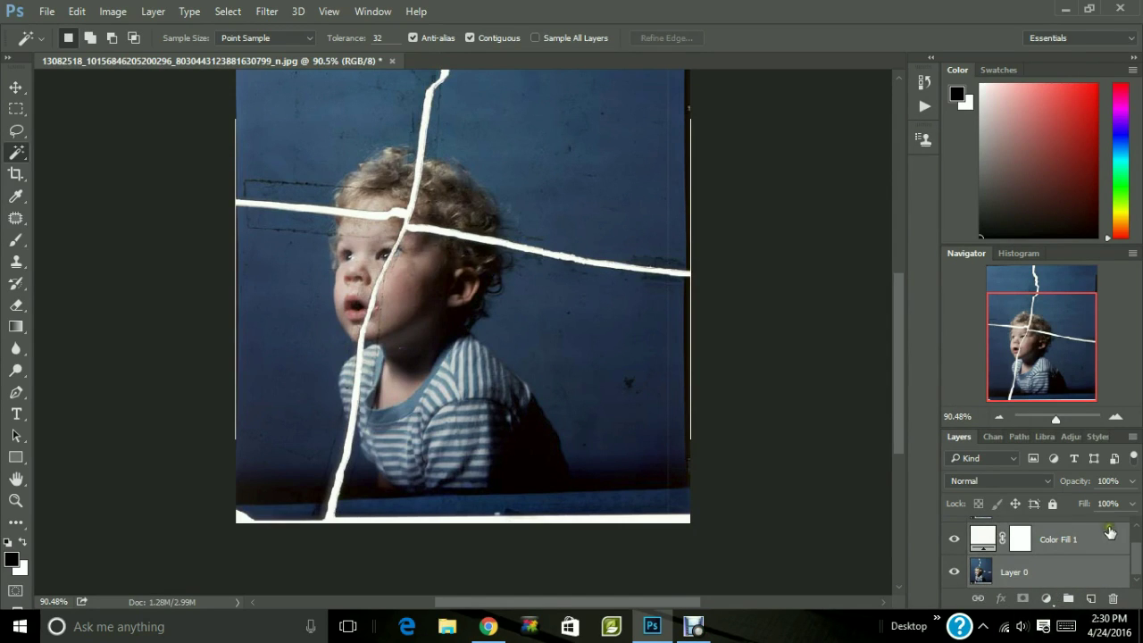
click(1067, 599)
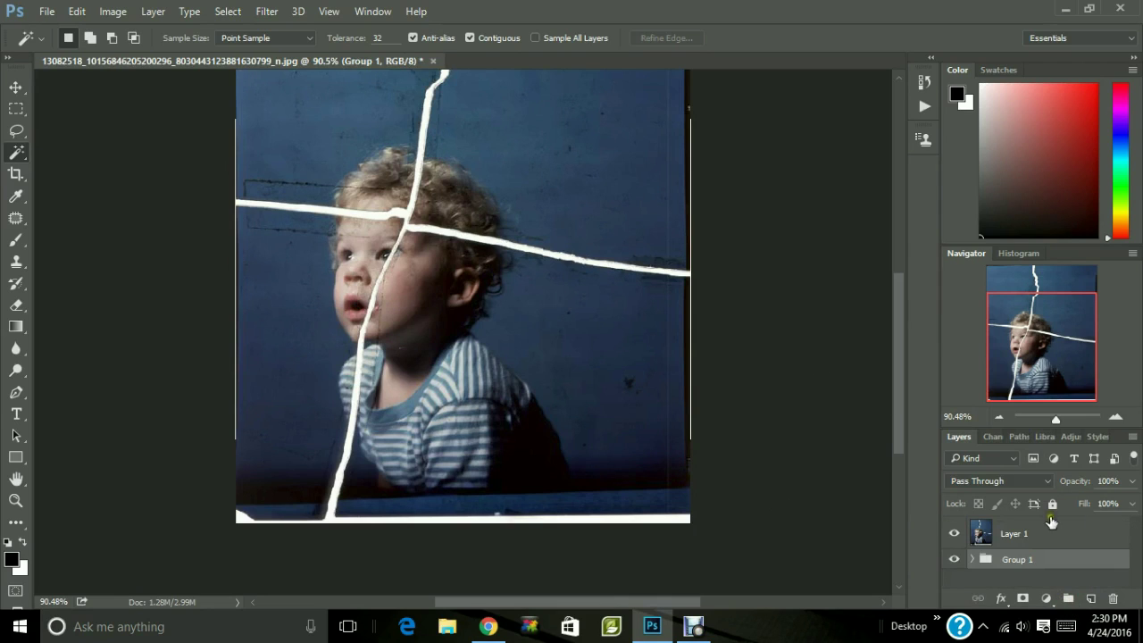
Activate the Lasso tool with the upper half of the torn photo framed at about 111% zoom.
click(1063, 420)
drag(1039, 374, 1032, 338)
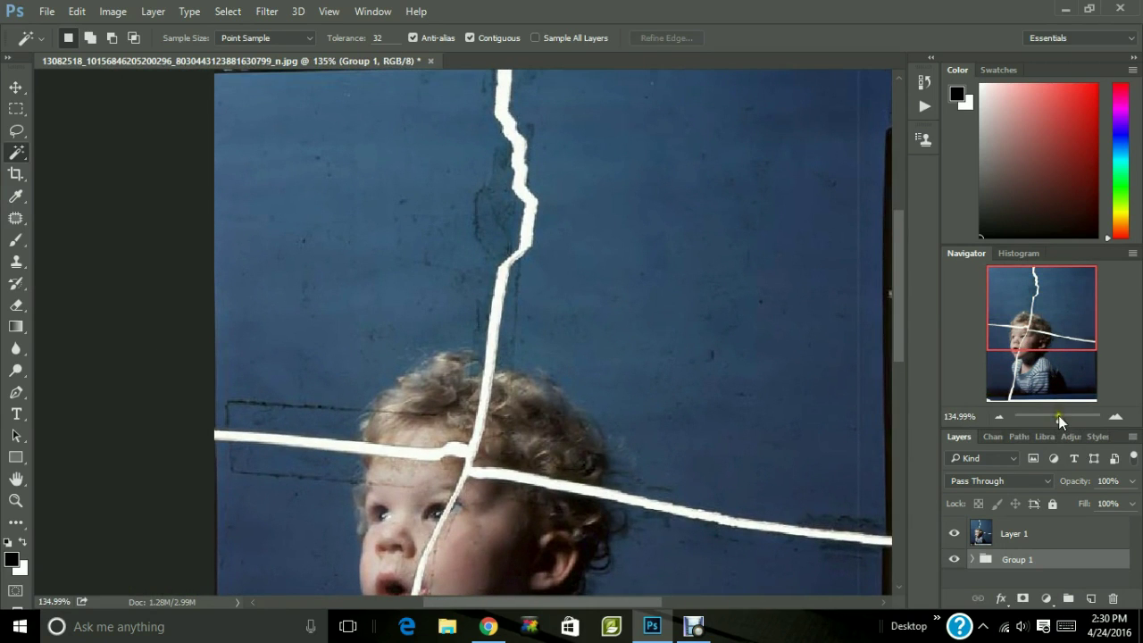
drag(1059, 421, 1060, 422)
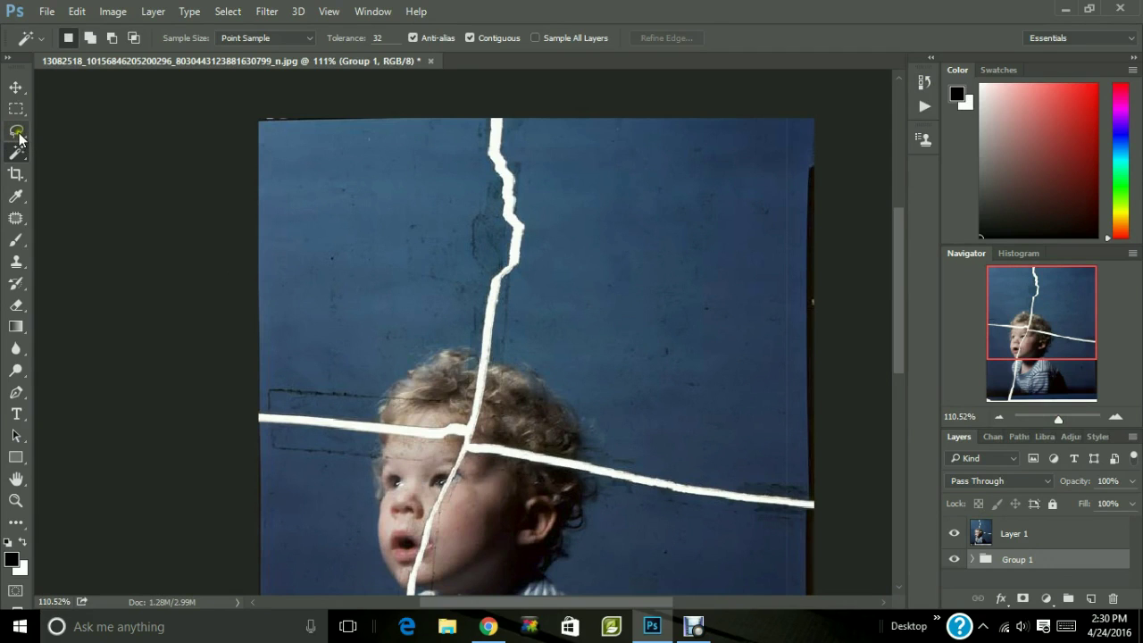
drag(18, 131, 55, 136)
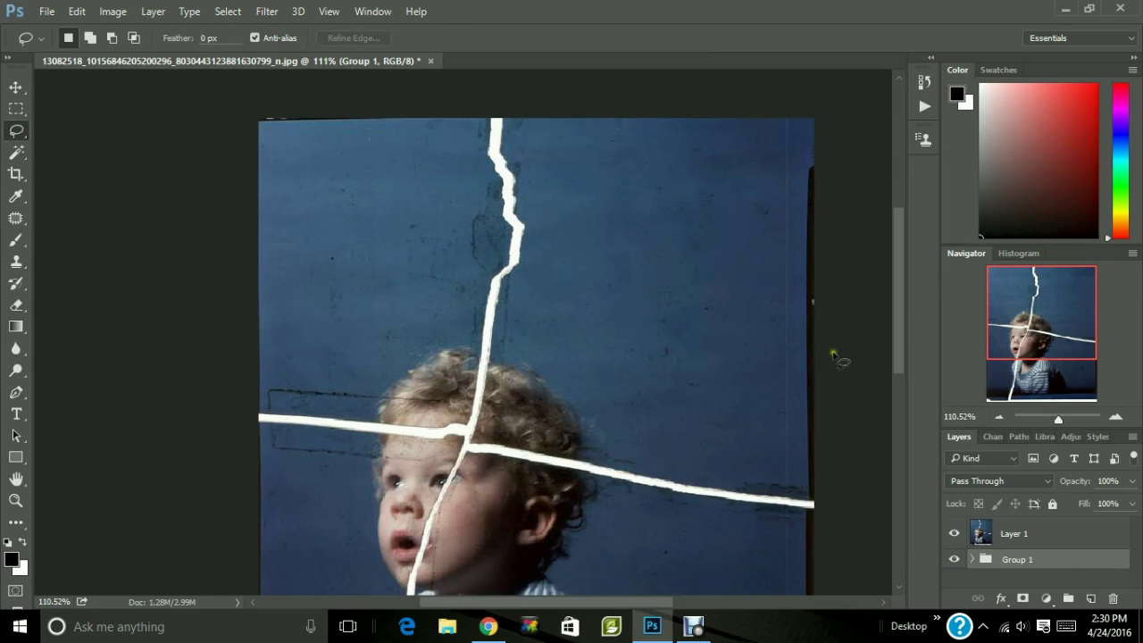
mouse_move(900, 337)
mouse_down()
mouse_move(895, 382)
mouse_move(900, 339)
mouse_up()
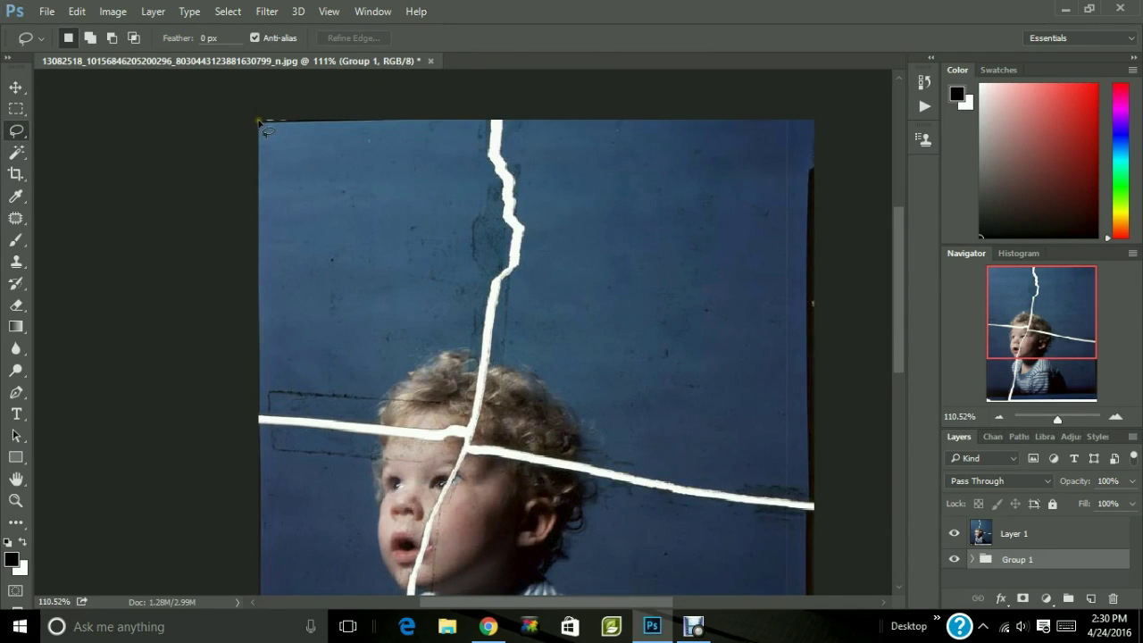
mouse_move(259, 122)
mouse_down()
mouse_move(490, 117)
mouse_move(486, 153)
mouse_move(511, 240)
mouse_move(489, 323)
mouse_up()
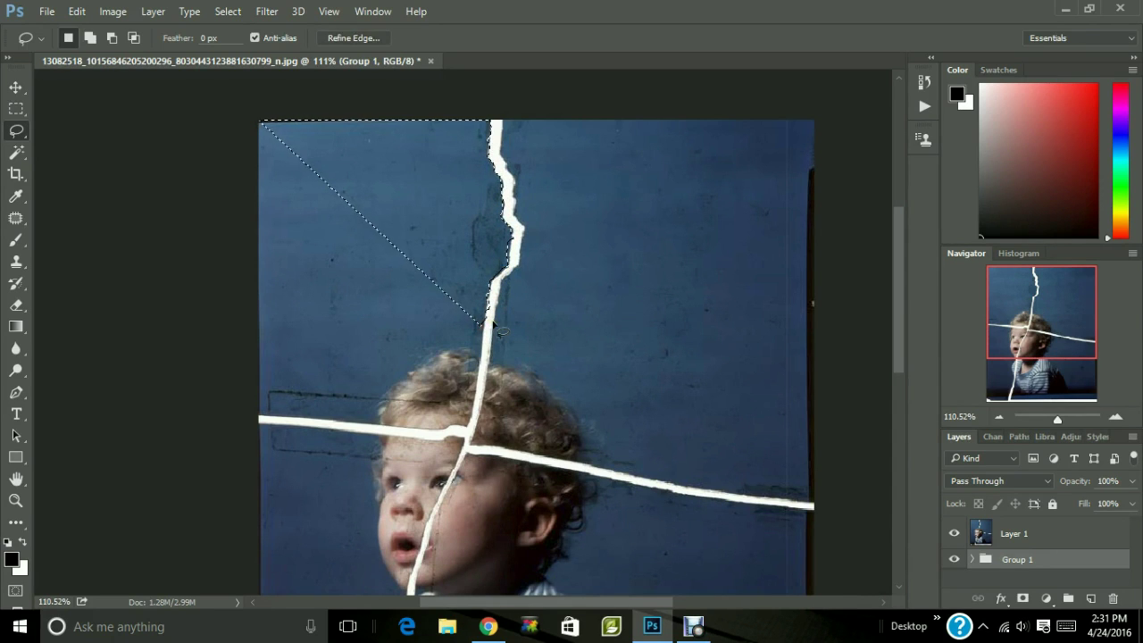
key(ctrl+j)
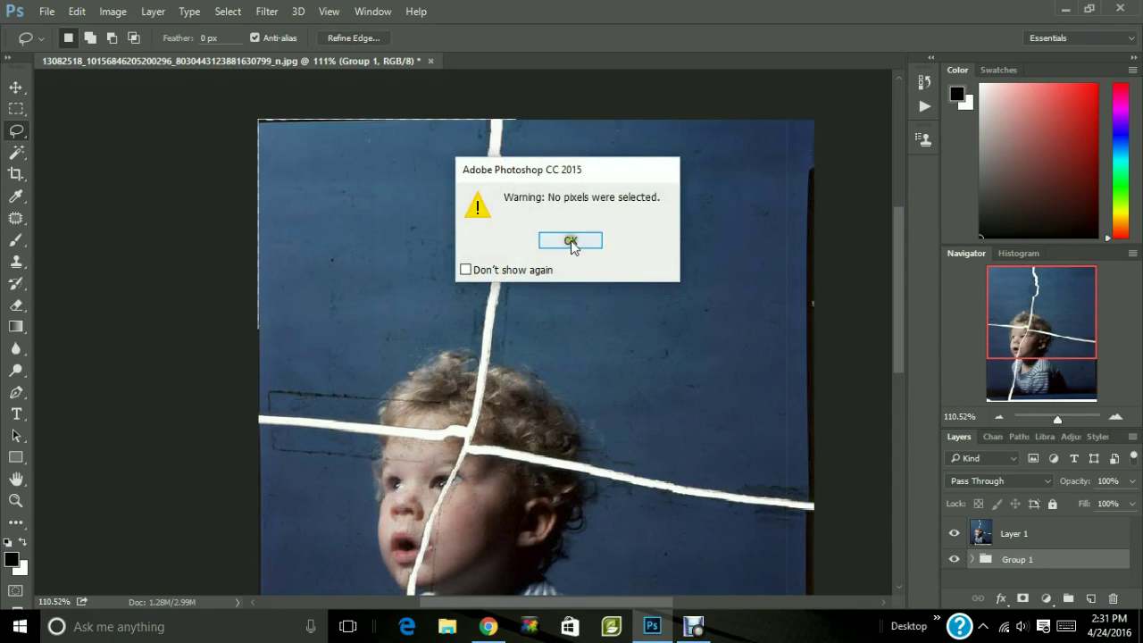
click(570, 240)
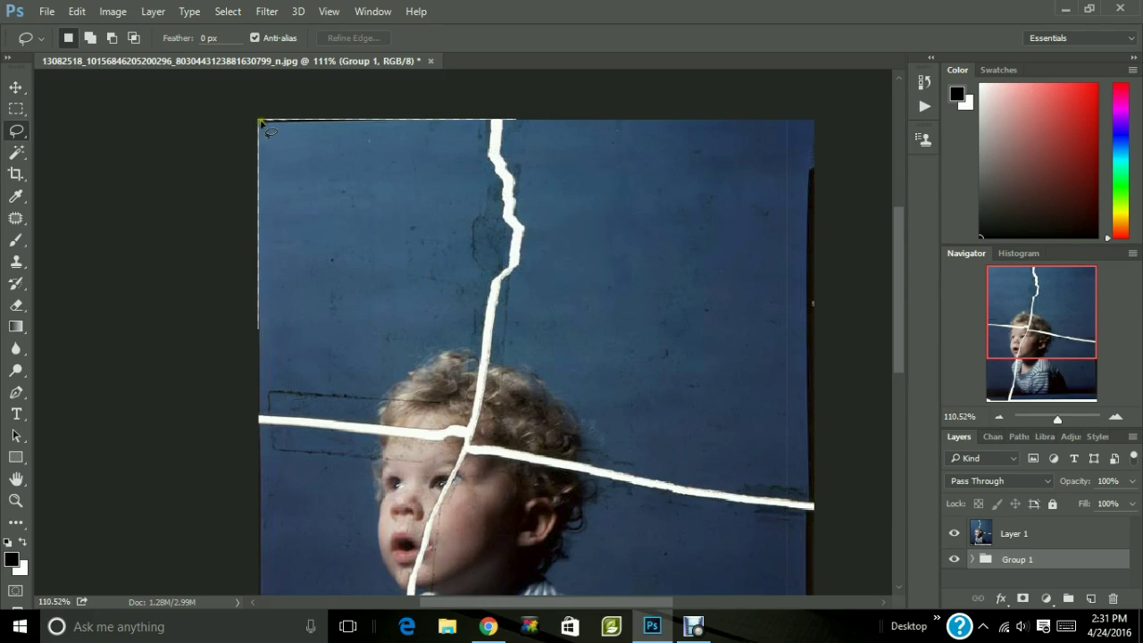
Lasso the upper-left photo piece along the tear lines and trim its lower edge on Layer 1 with the subtractive Quick Selection tool.
mouse_move(267, 130)
mouse_down()
mouse_move(277, 116)
mouse_move(339, 118)
mouse_up()
mouse_move(397, 115)
mouse_down()
mouse_move(493, 120)
mouse_move(488, 156)
mouse_move(511, 237)
mouse_move(470, 415)
mouse_move(439, 432)
mouse_move(259, 417)
mouse_move(223, 252)
mouse_move(218, 100)
mouse_up()
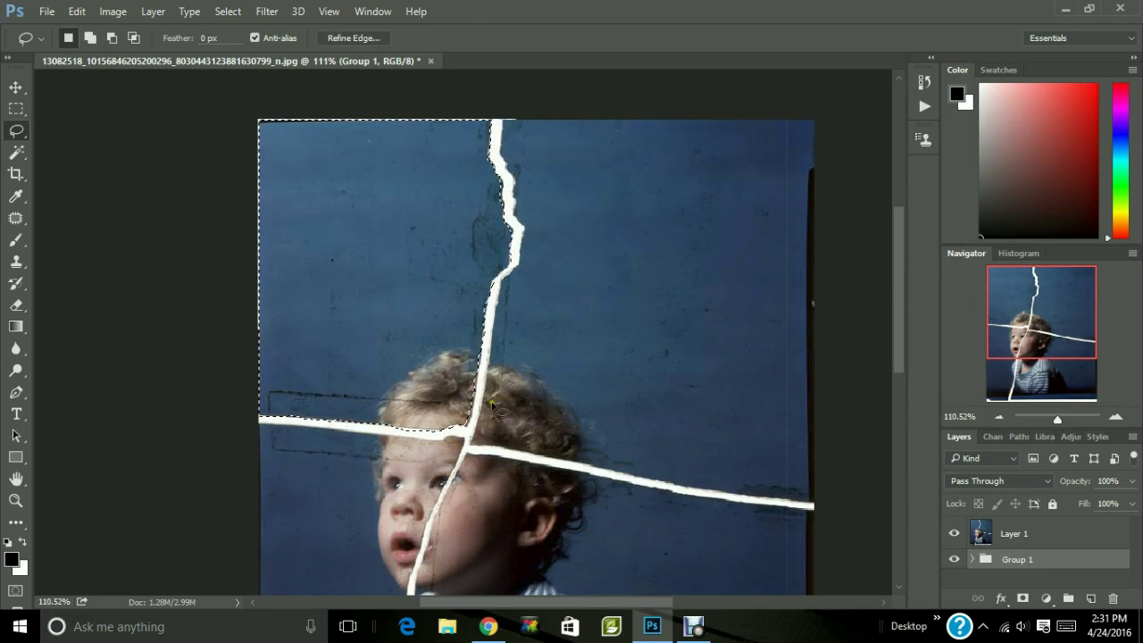
click(21, 159)
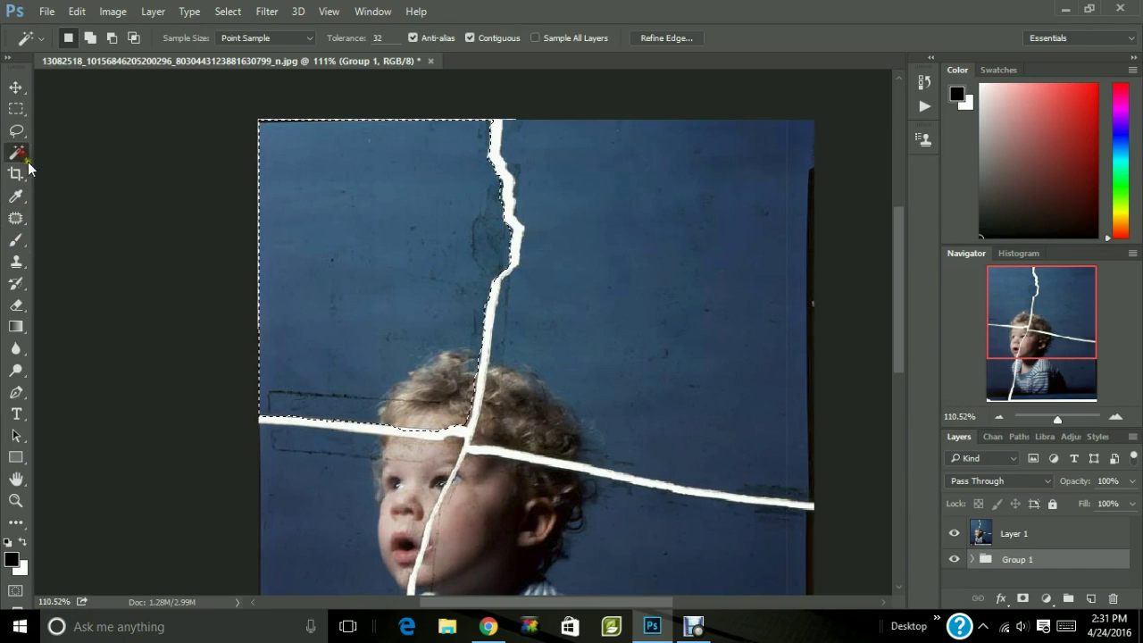
click(22, 159)
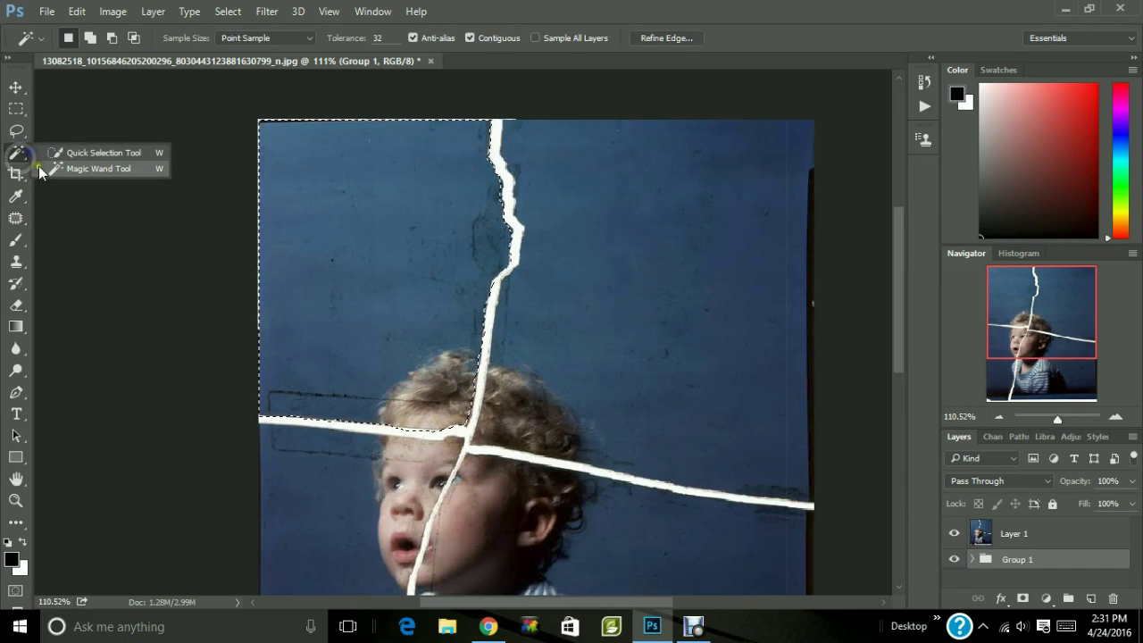
click(71, 151)
click(121, 38)
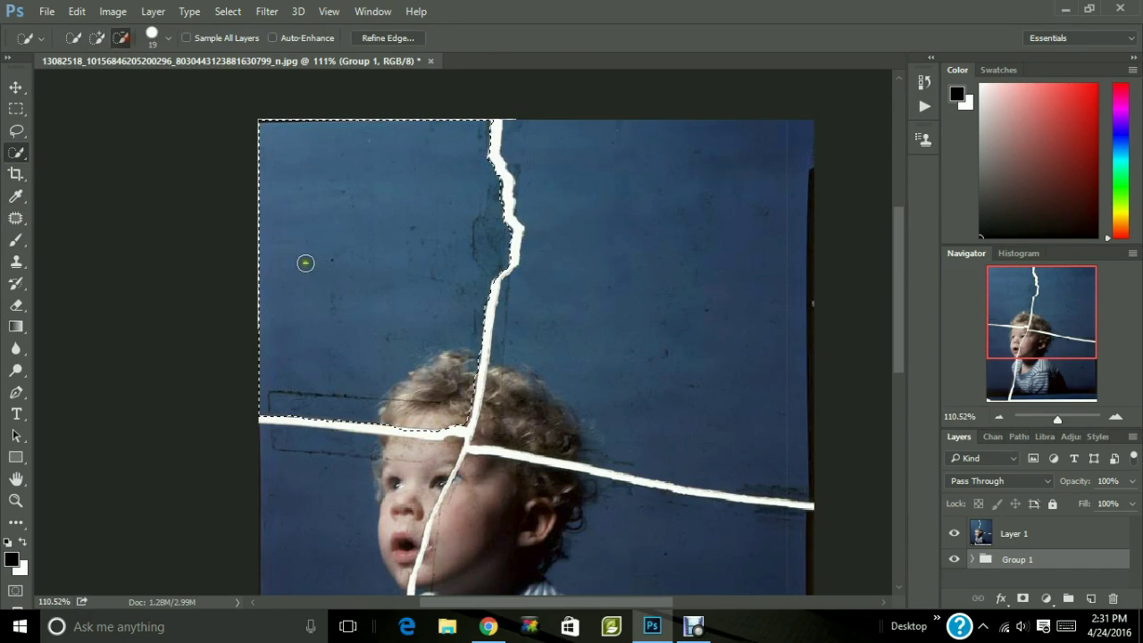
right_click(399, 439)
click(307, 489)
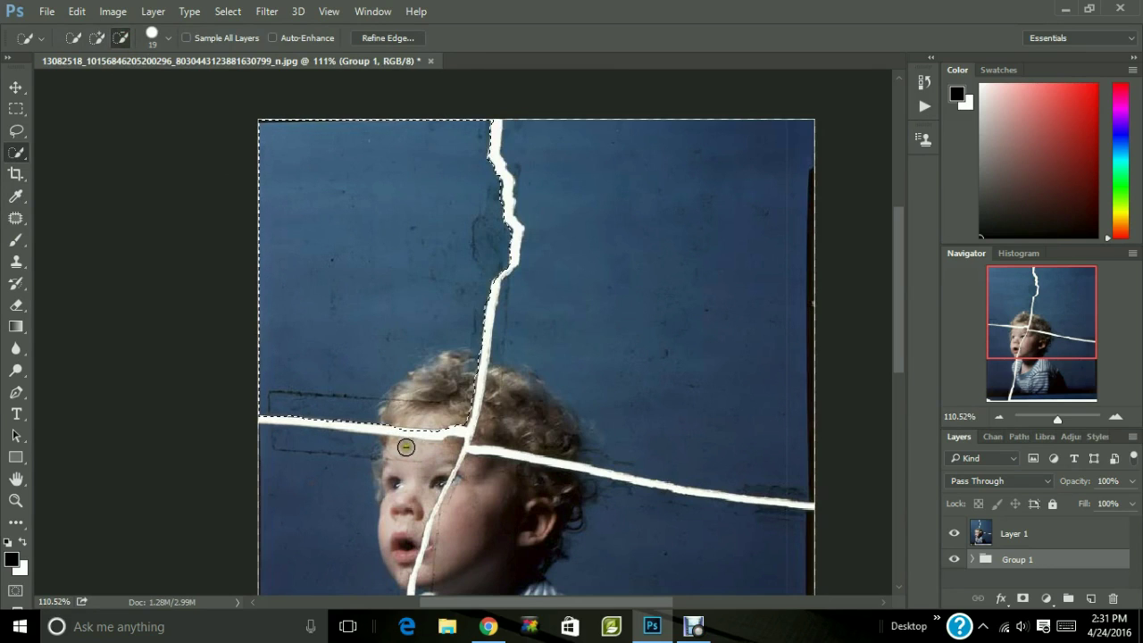
click(1031, 533)
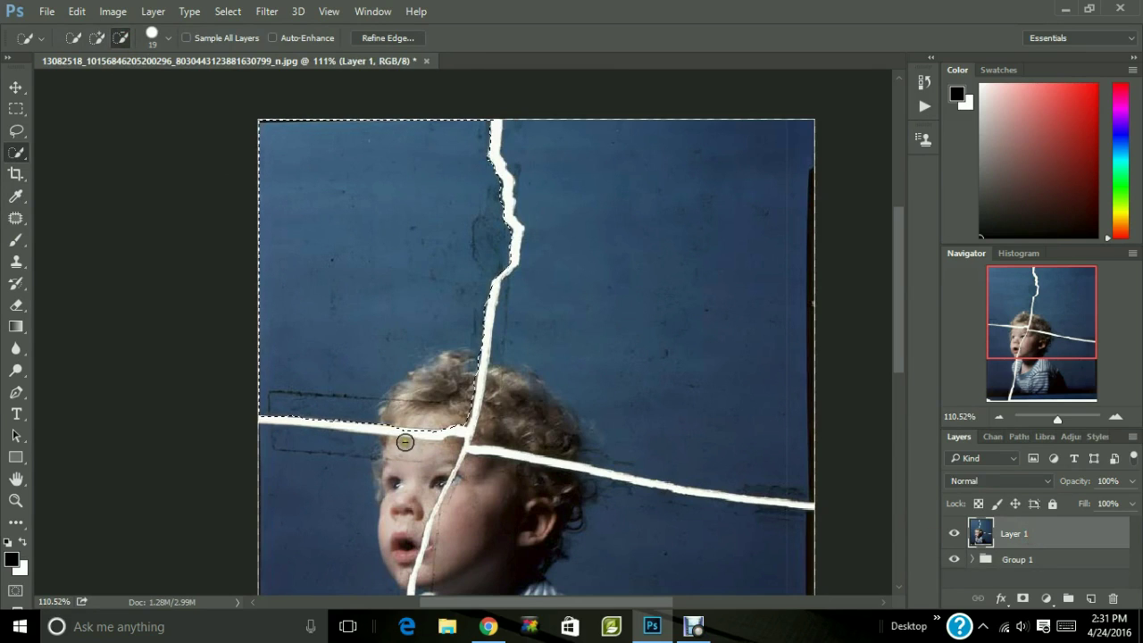
mouse_move(404, 438)
mouse_down()
mouse_move(441, 438)
mouse_move(429, 438)
mouse_up()
Cut the selected upper-left piece from Layer 1 and paste it in place on a new layer.
click(16, 131)
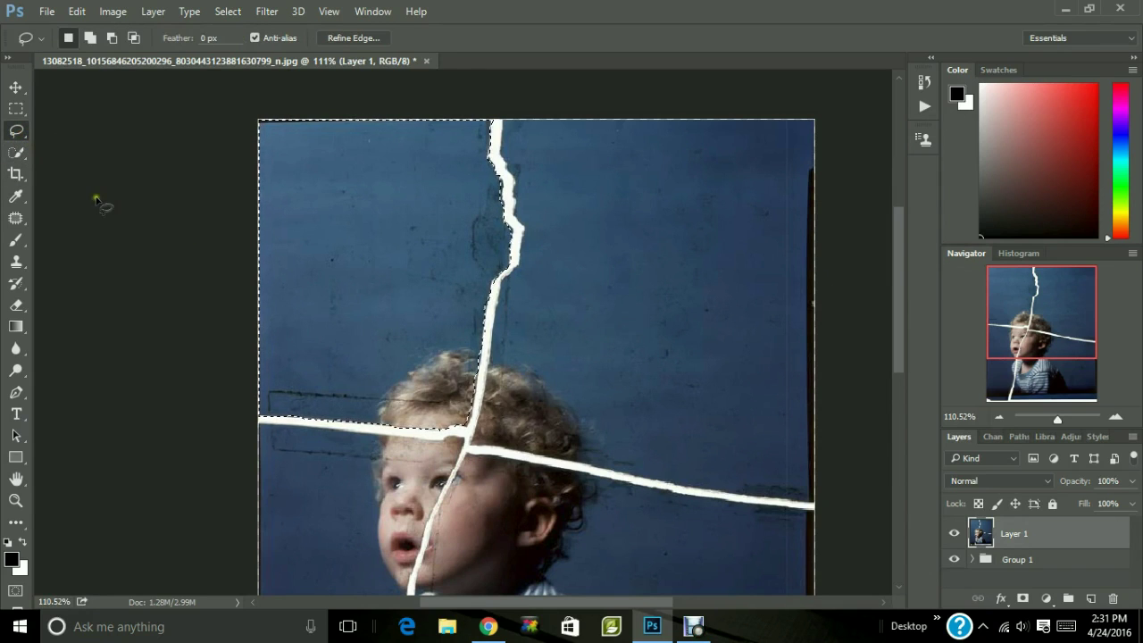
click(77, 11)
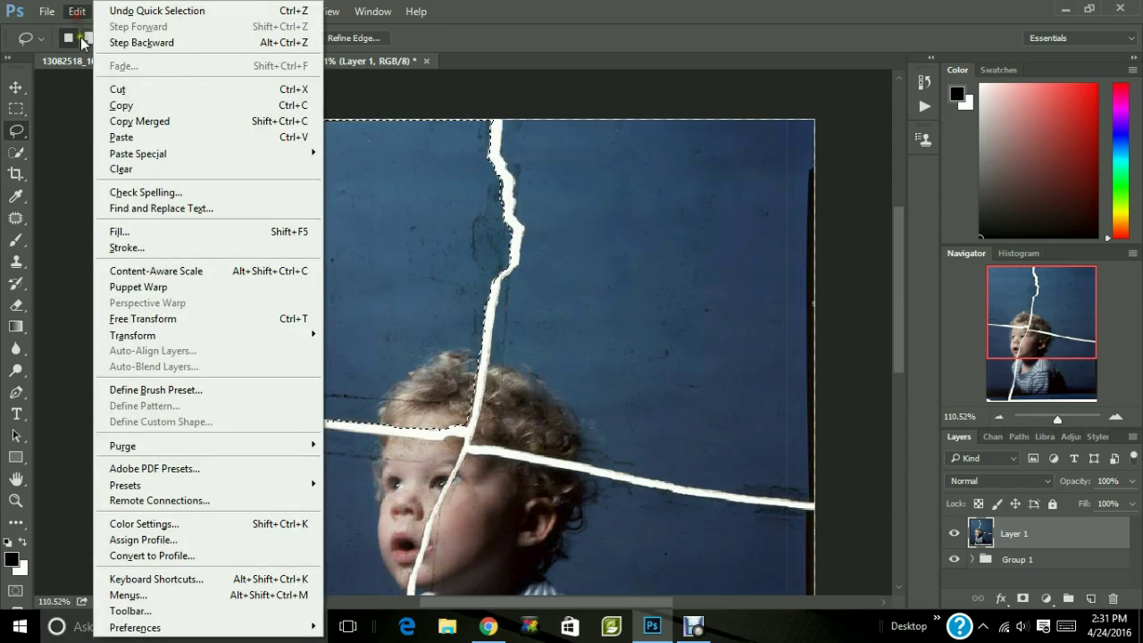
click(123, 93)
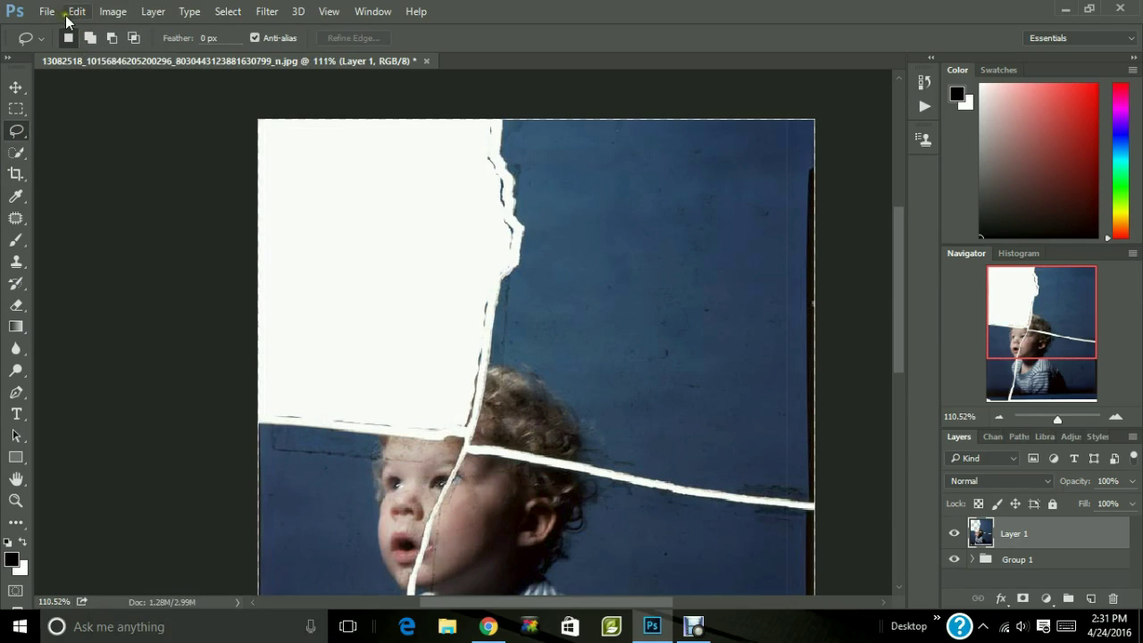
click(77, 11)
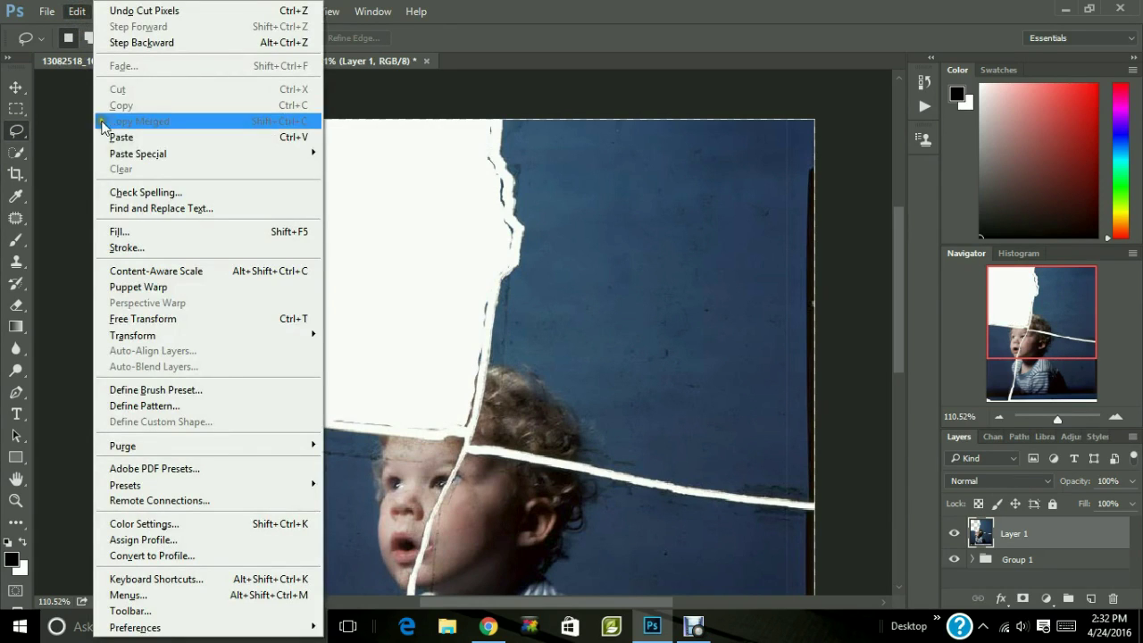
mouse_move(124, 158)
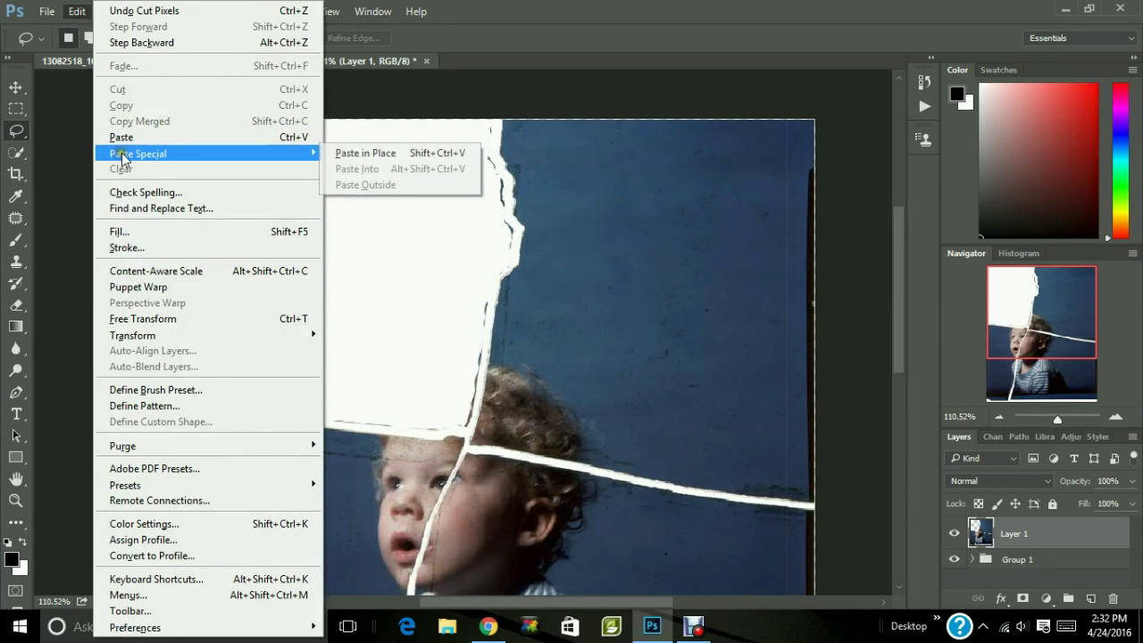
click(347, 154)
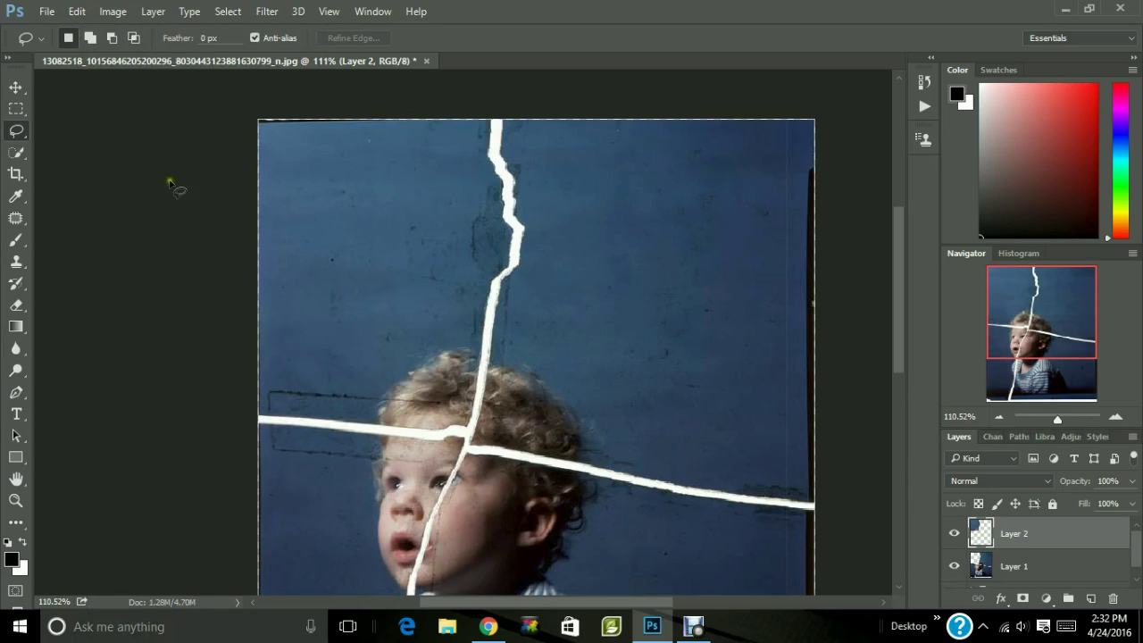
Toggle the visibility of Layer 1 to inspect the separated upper-left piece on its own.
click(954, 566)
click(956, 567)
click(956, 570)
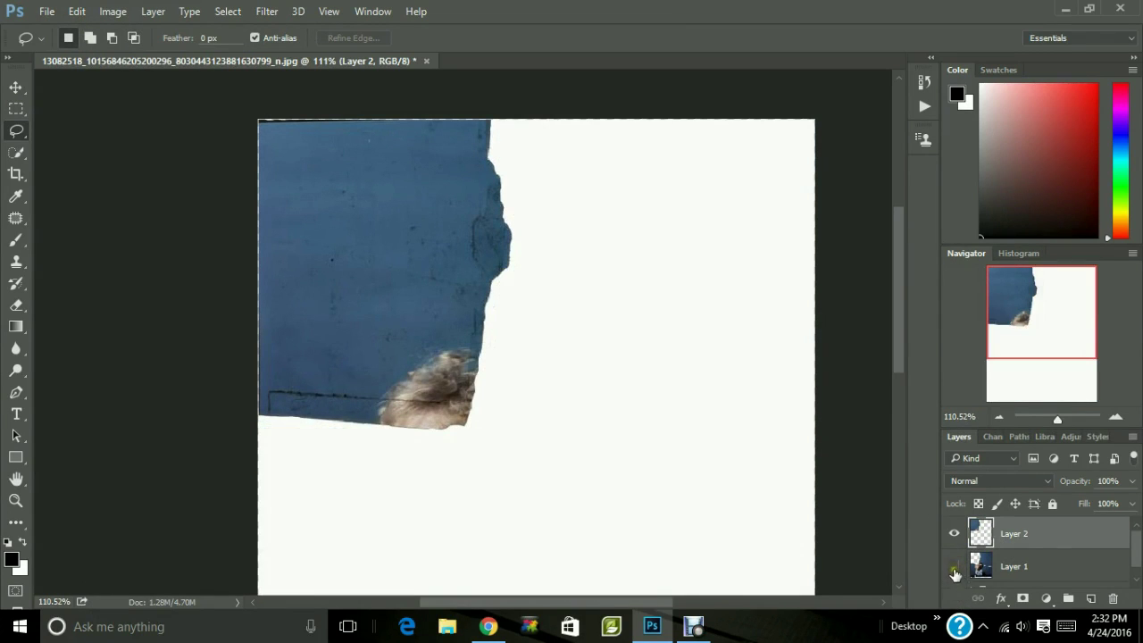
click(954, 567)
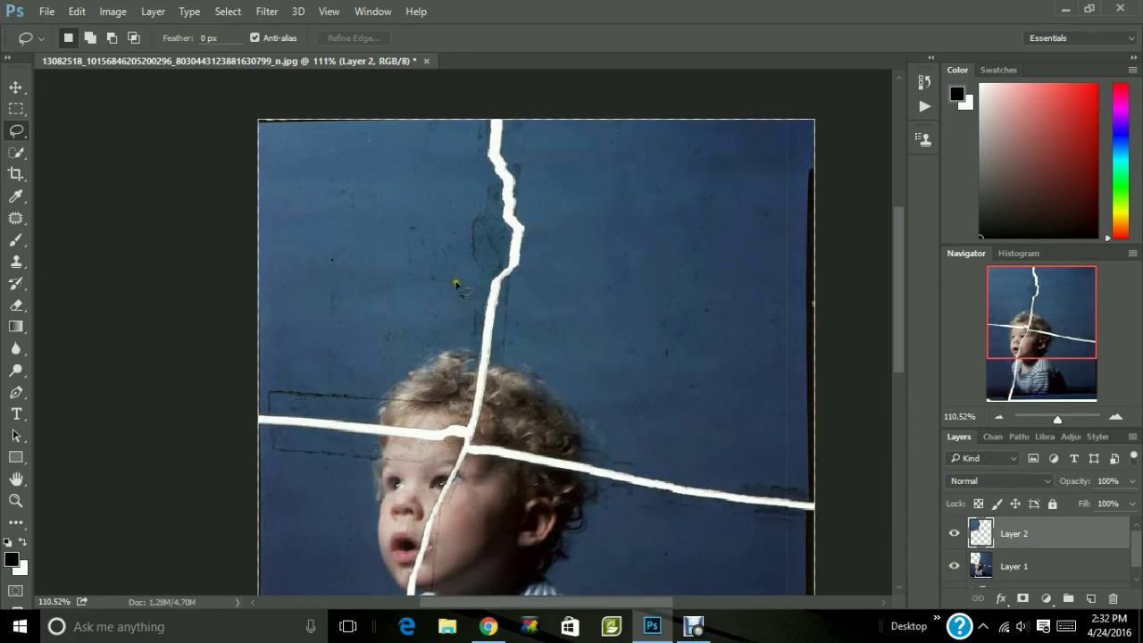
Try shifting the upper-left piece on Layer 2 across the vertical tear gap, and return it to its original position.
click(17, 88)
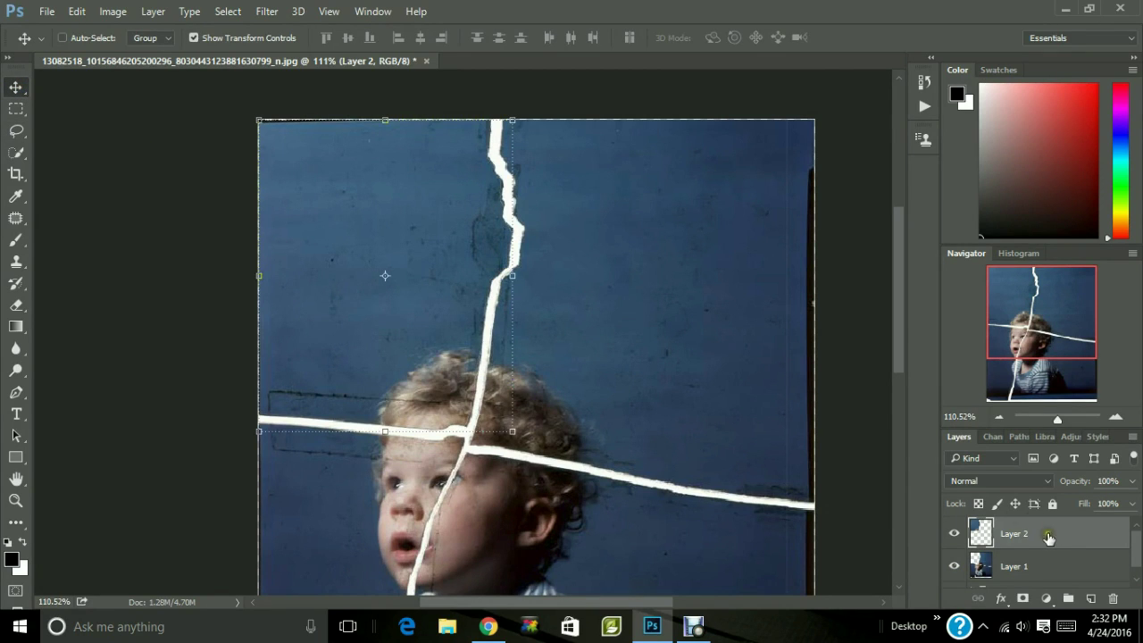
drag(366, 247, 380, 247)
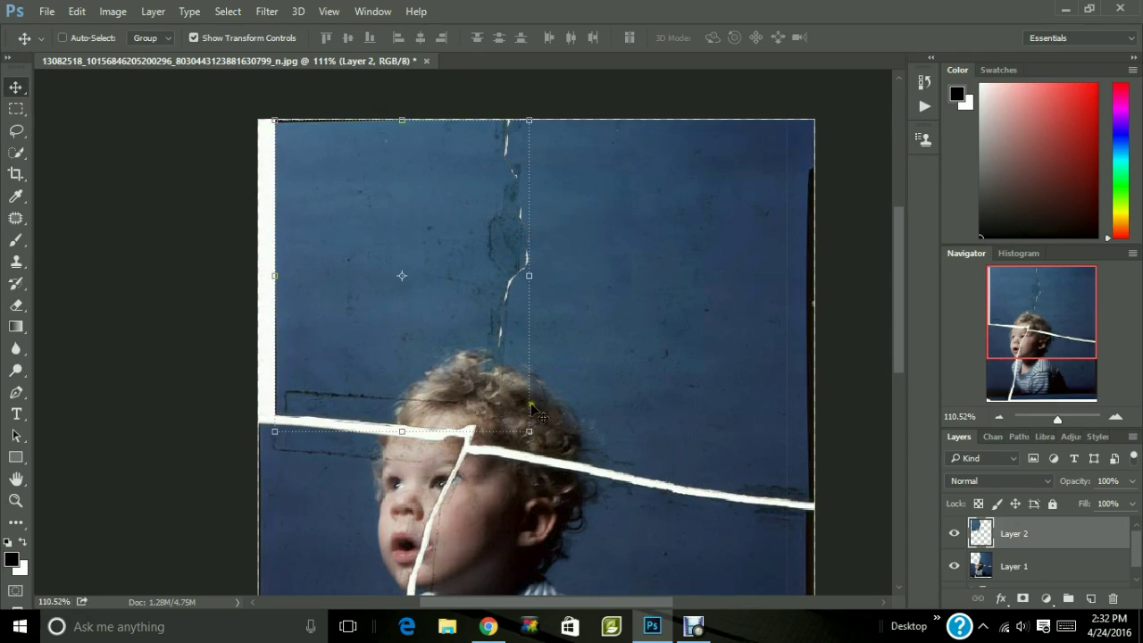
mouse_move(437, 268)
mouse_down()
mouse_move(405, 254)
mouse_move(419, 261)
mouse_up()
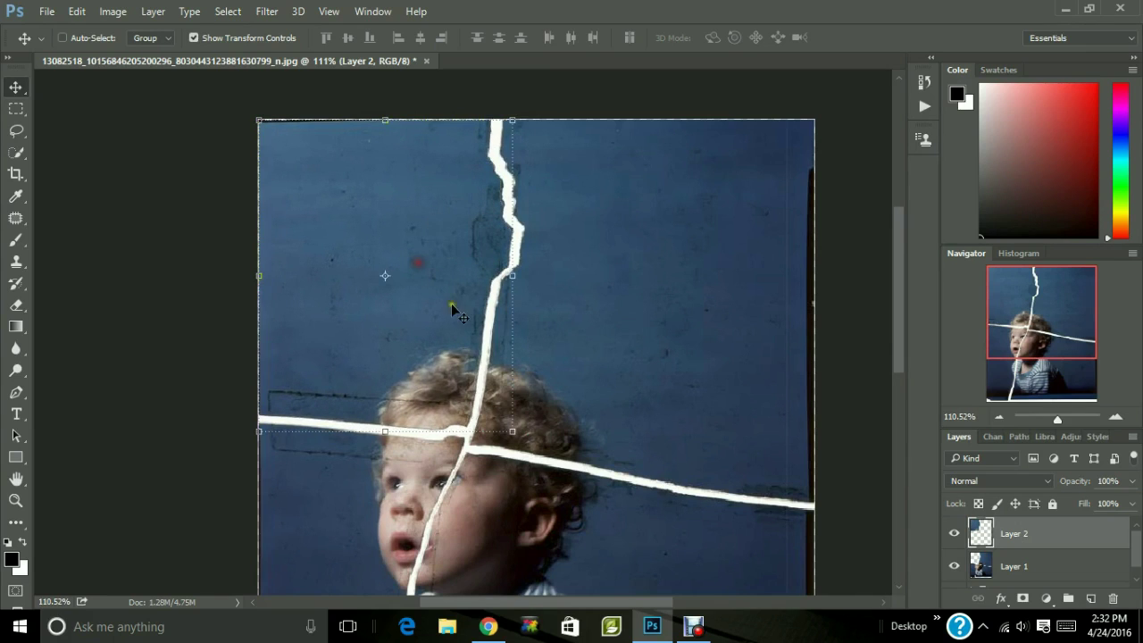
Outline the upper-right photo piece on Layer 1 along the tear lines with the Lasso tool.
click(18, 131)
click(1051, 571)
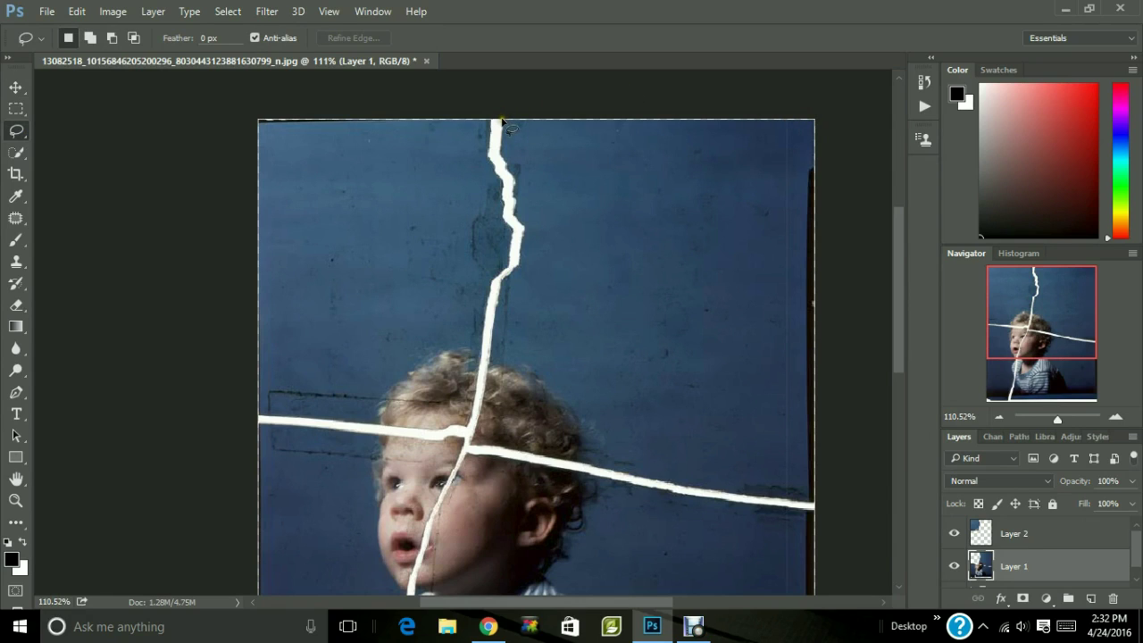
mouse_move(501, 121)
mouse_down()
mouse_move(816, 127)
mouse_move(825, 471)
mouse_move(814, 505)
mouse_move(476, 440)
mouse_move(516, 242)
mouse_move(498, 120)
mouse_move(510, 110)
mouse_up()
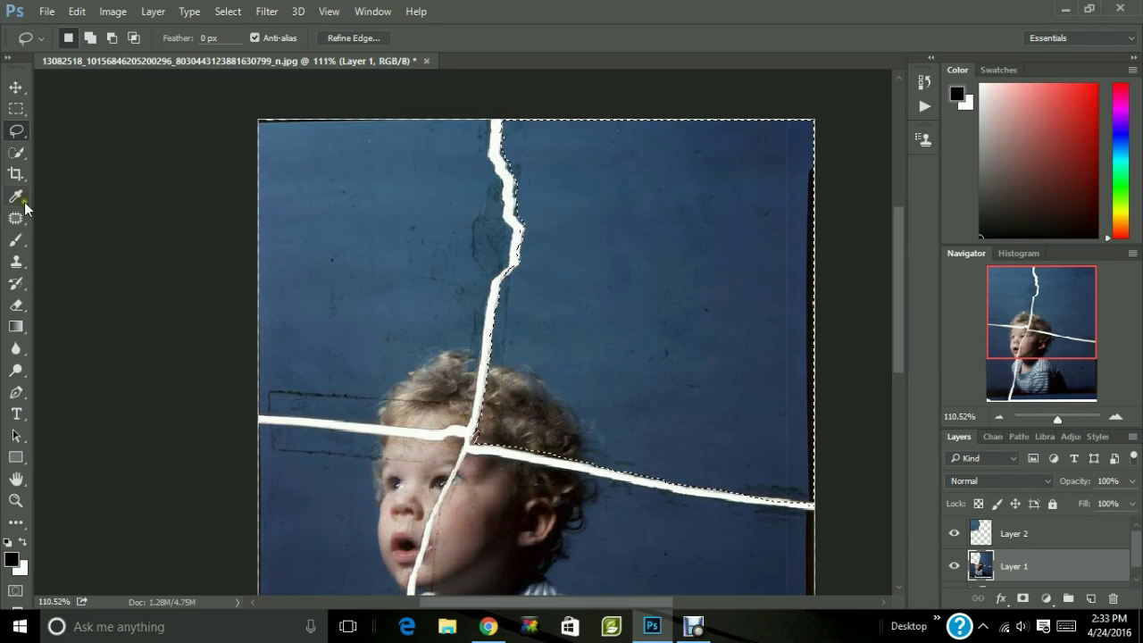
Refine the upper-right piece's selection along the tear edges with the Quick Selection tool, alternating between adding and subtracting areas.
click(17, 153)
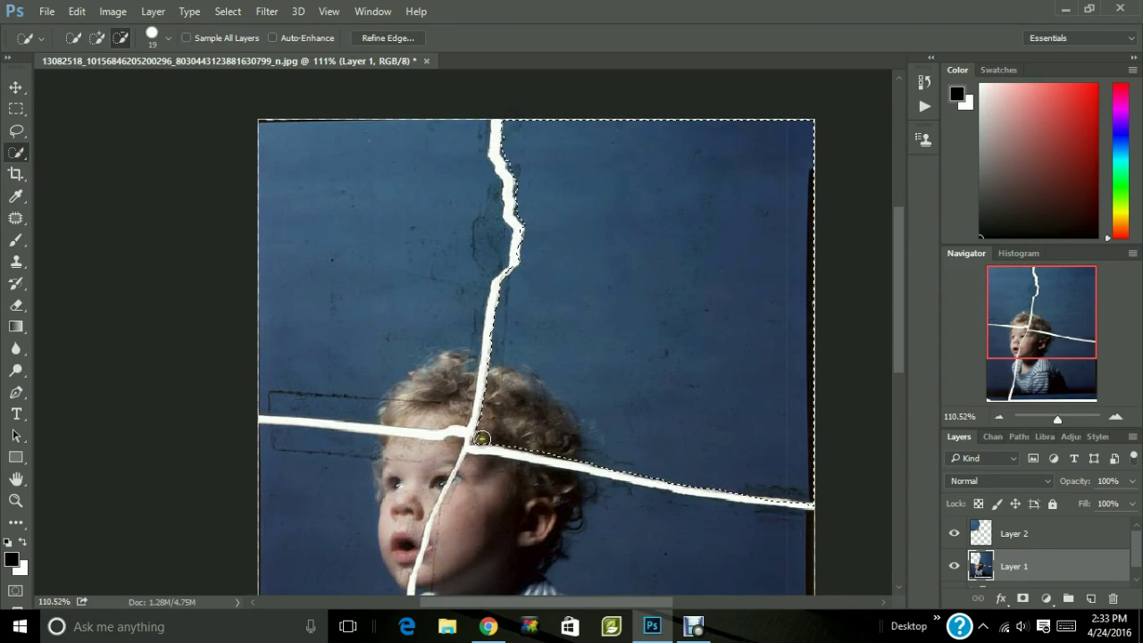
click(97, 38)
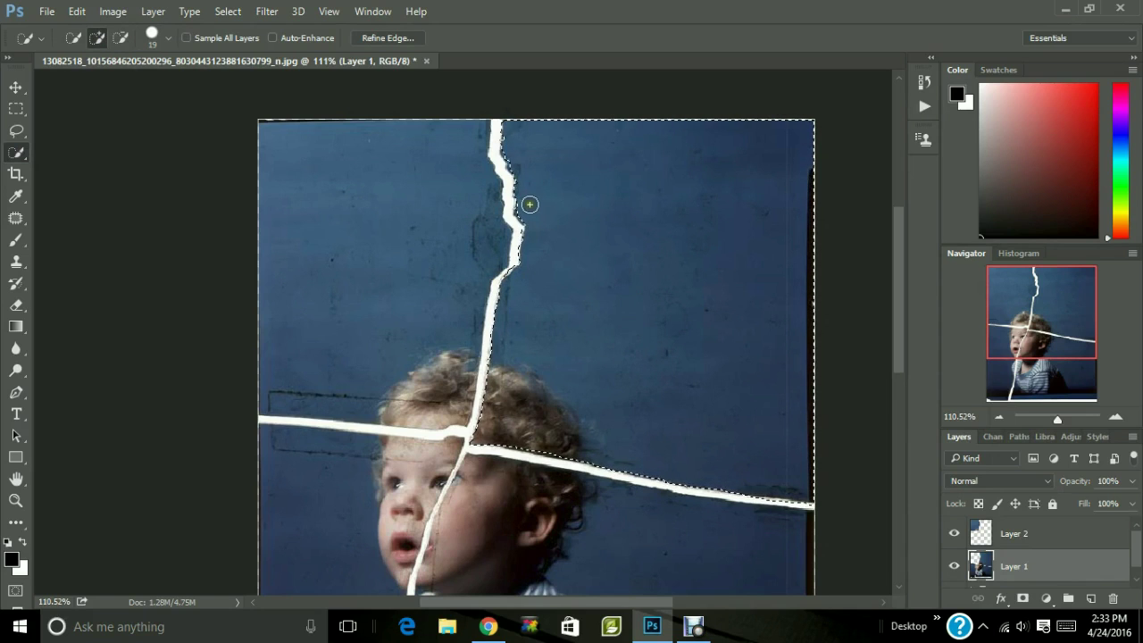
click(515, 168)
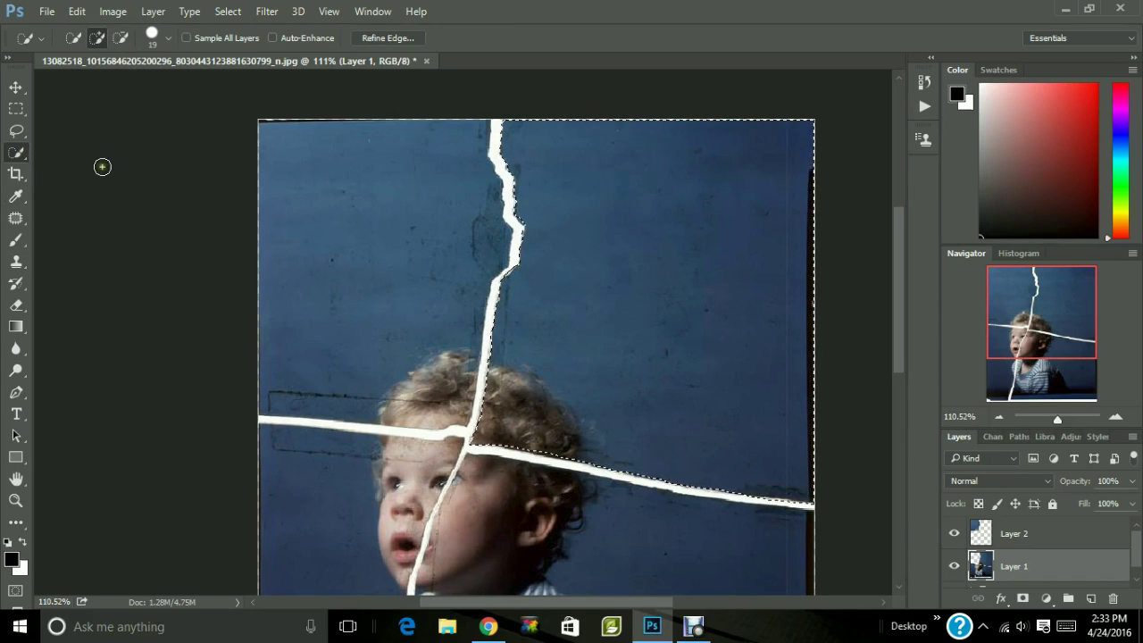
click(120, 37)
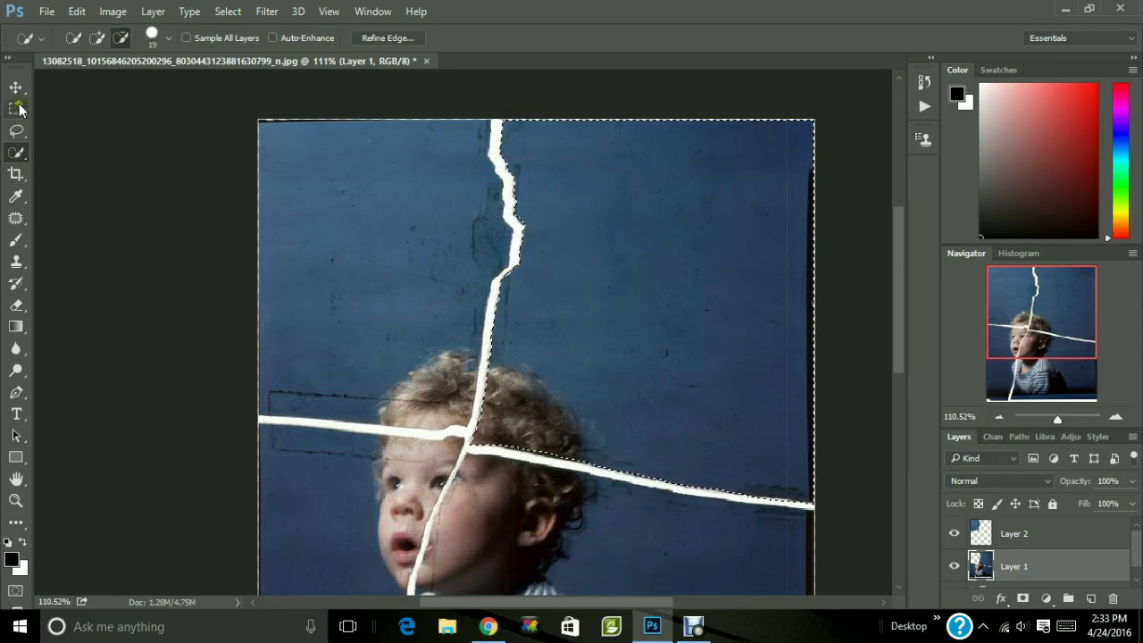
right_click(21, 154)
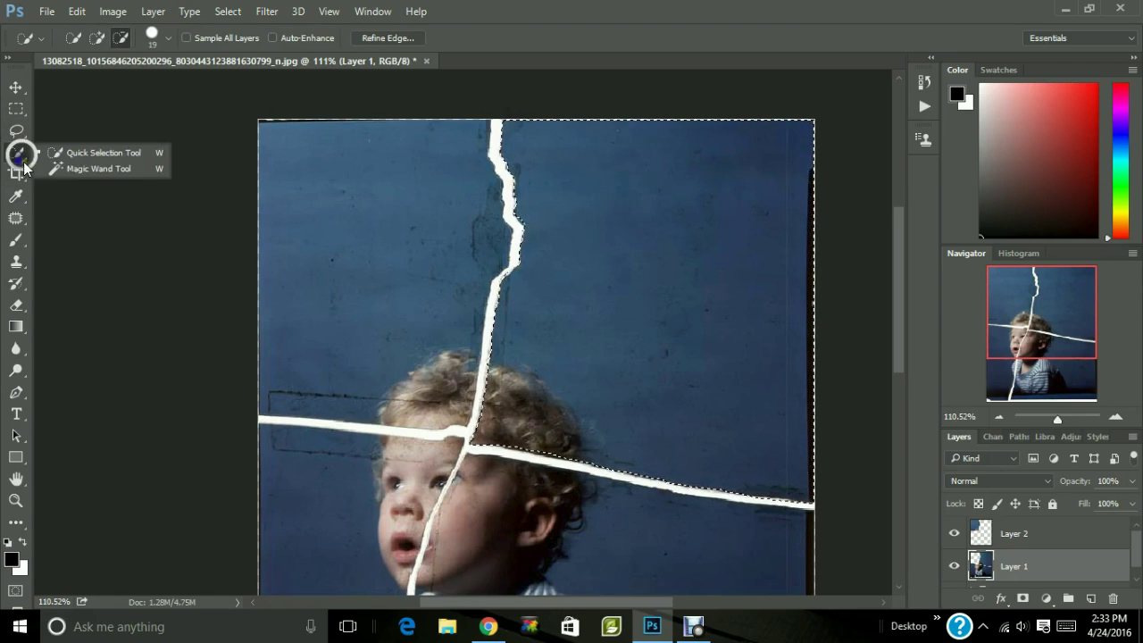
click(68, 154)
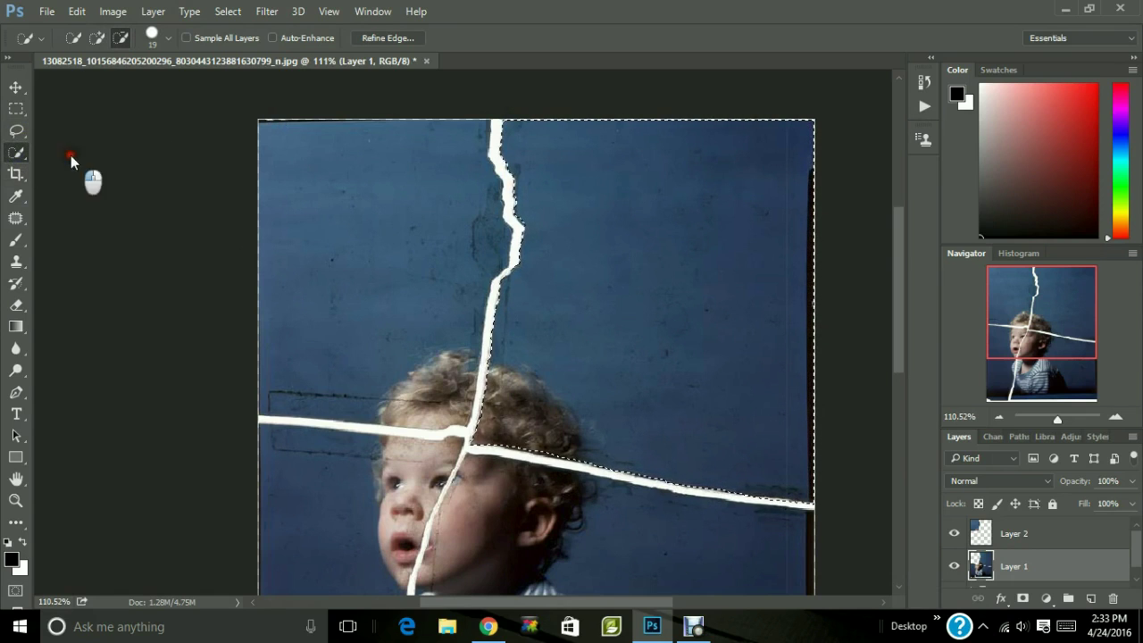
click(122, 39)
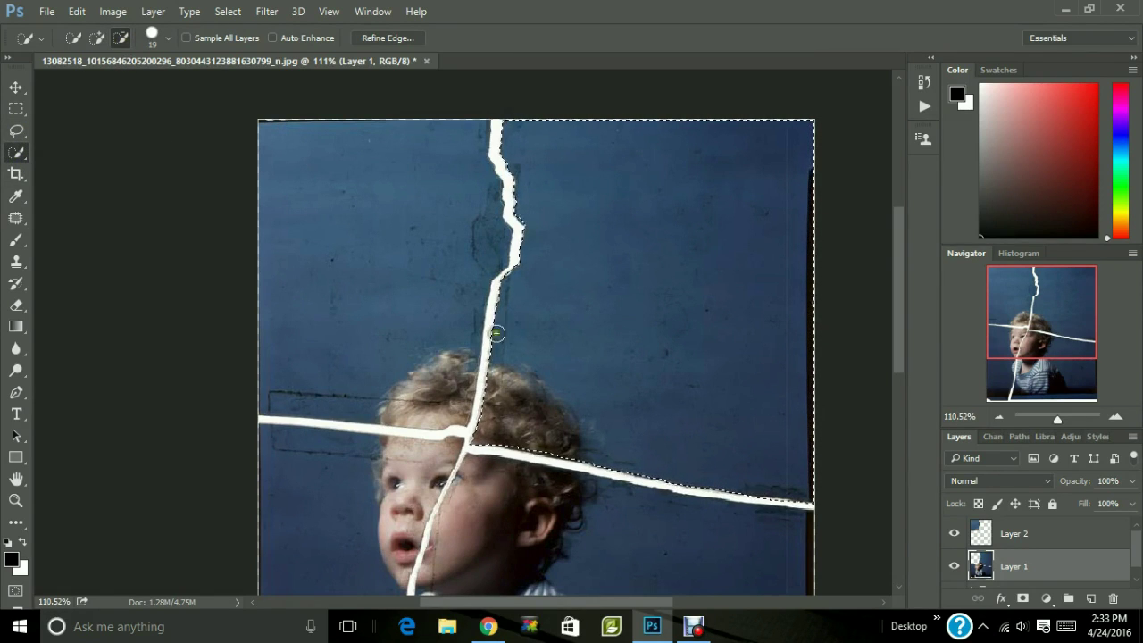
click(96, 38)
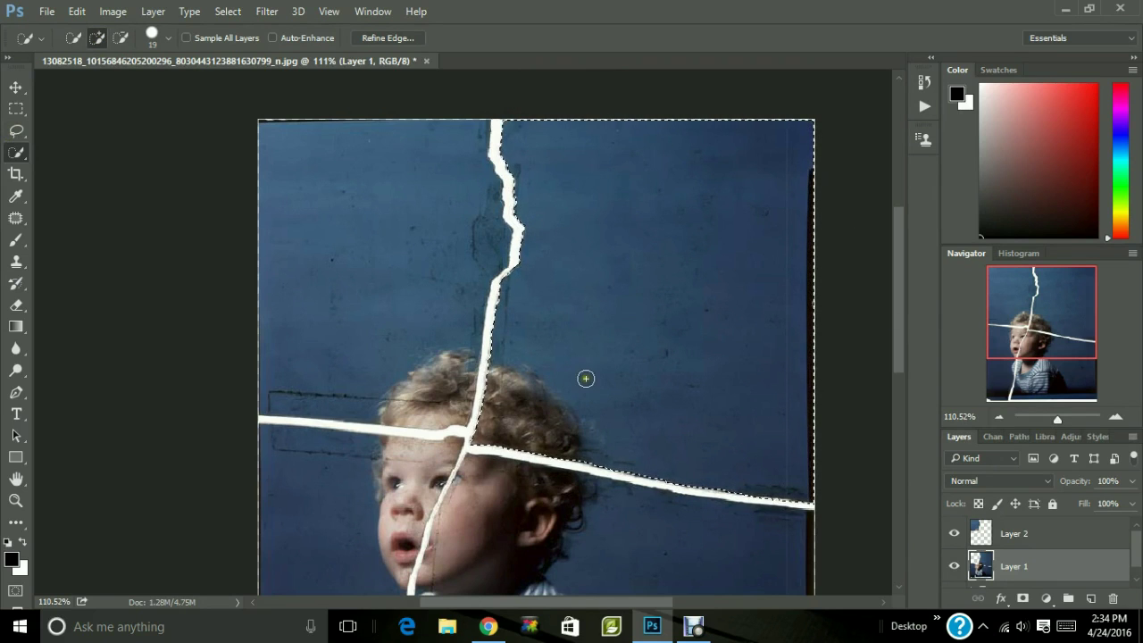
Cut the selected upper-right piece from Layer 1 and paste it in place onto its own layer.
click(76, 12)
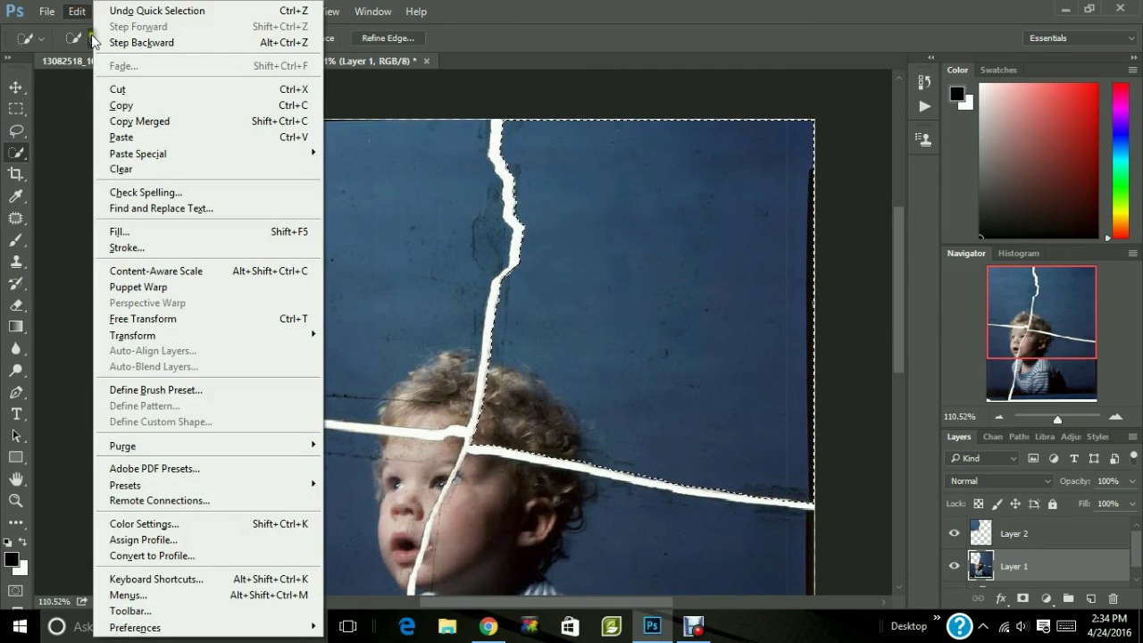
click(118, 90)
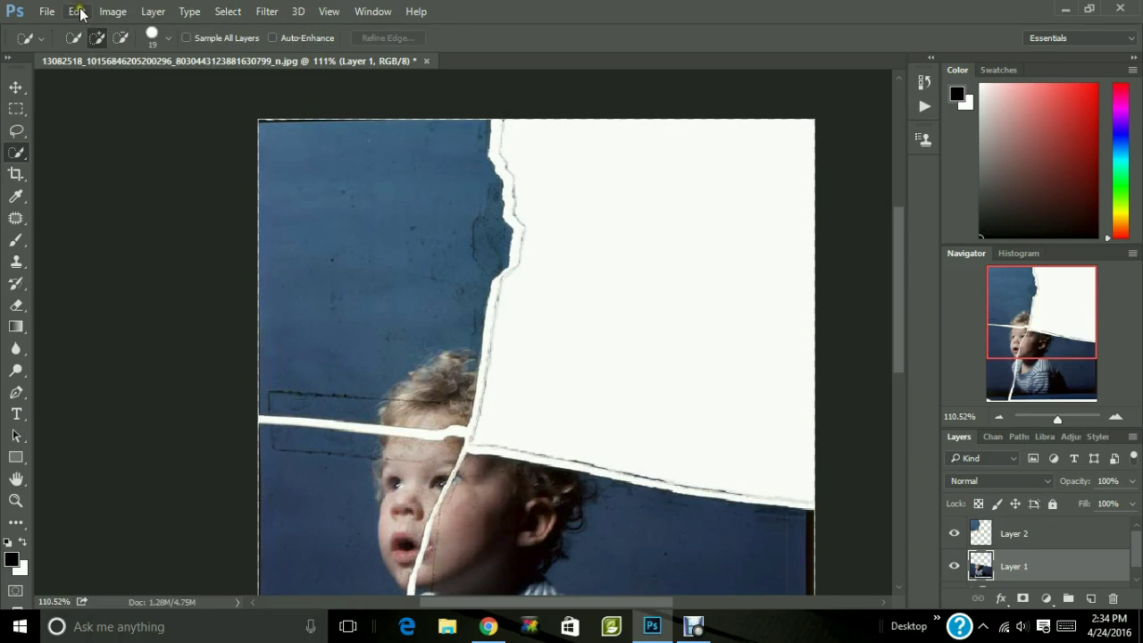
click(78, 12)
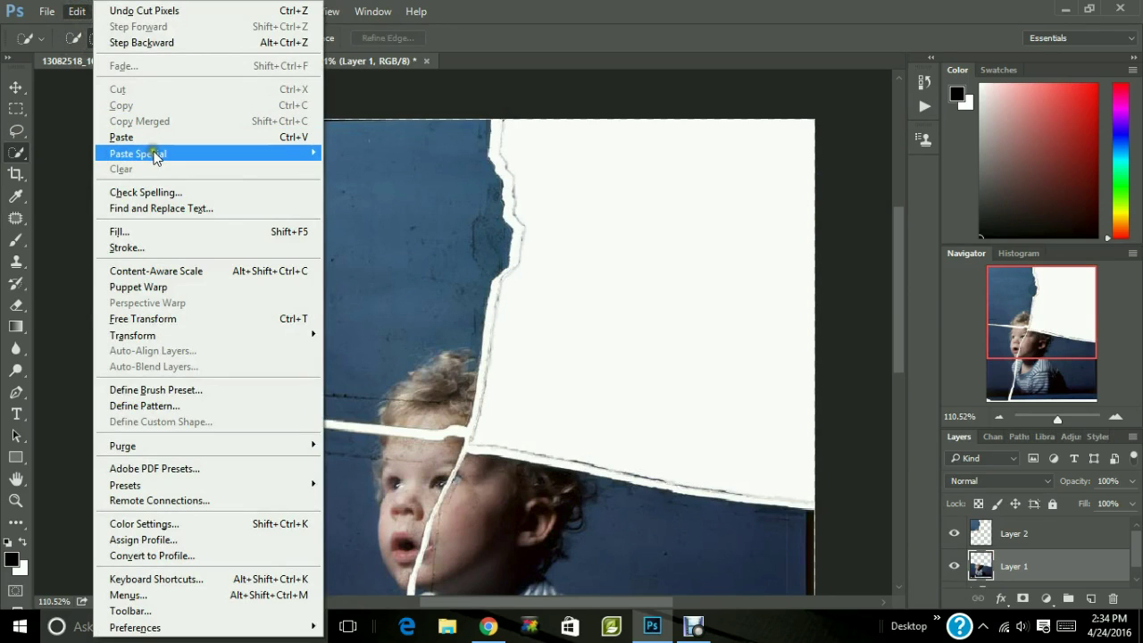
mouse_move(209, 153)
click(350, 154)
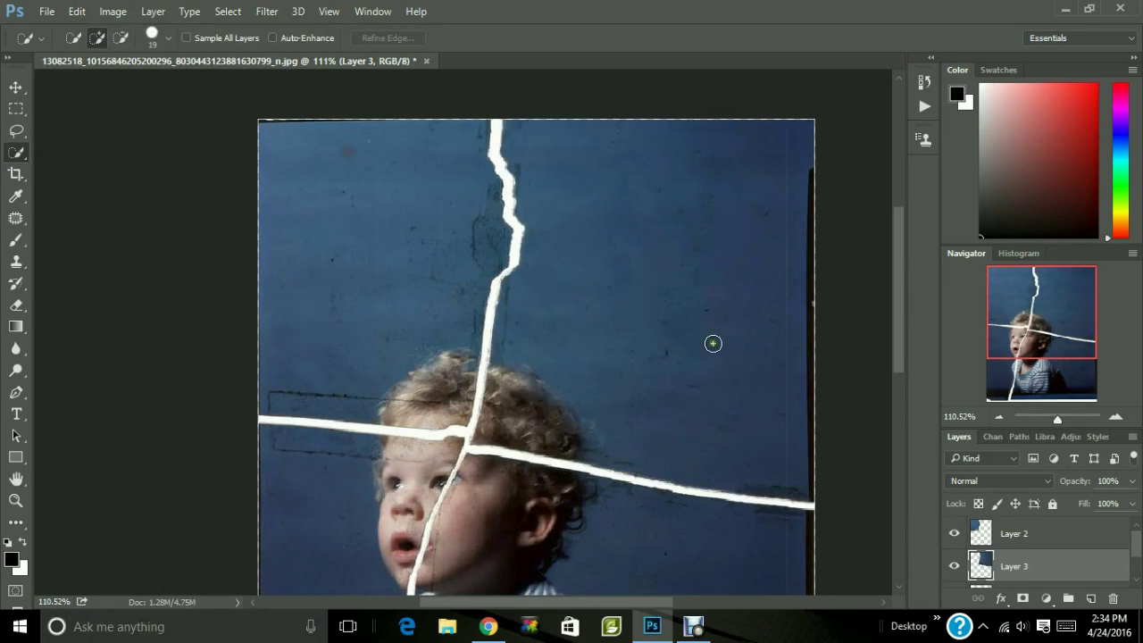
Make Layer 1 active and hide the separated upper pieces on Layer 3 and Layer 2.
click(955, 566)
click(955, 566)
scroll(1135, 558, down, 2)
click(1042, 554)
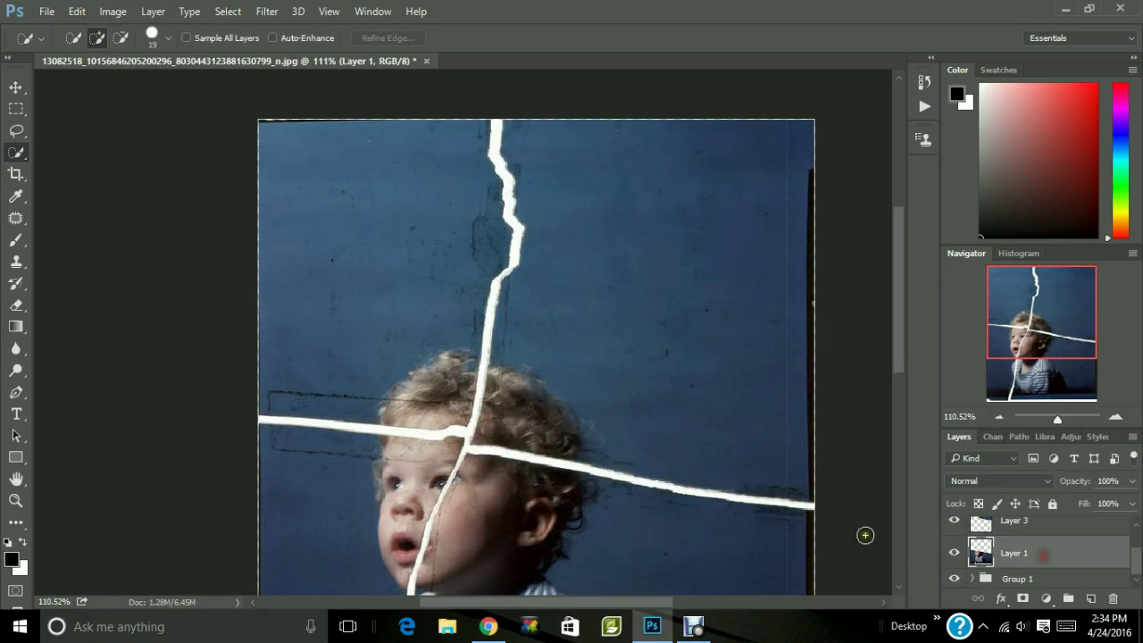
click(954, 522)
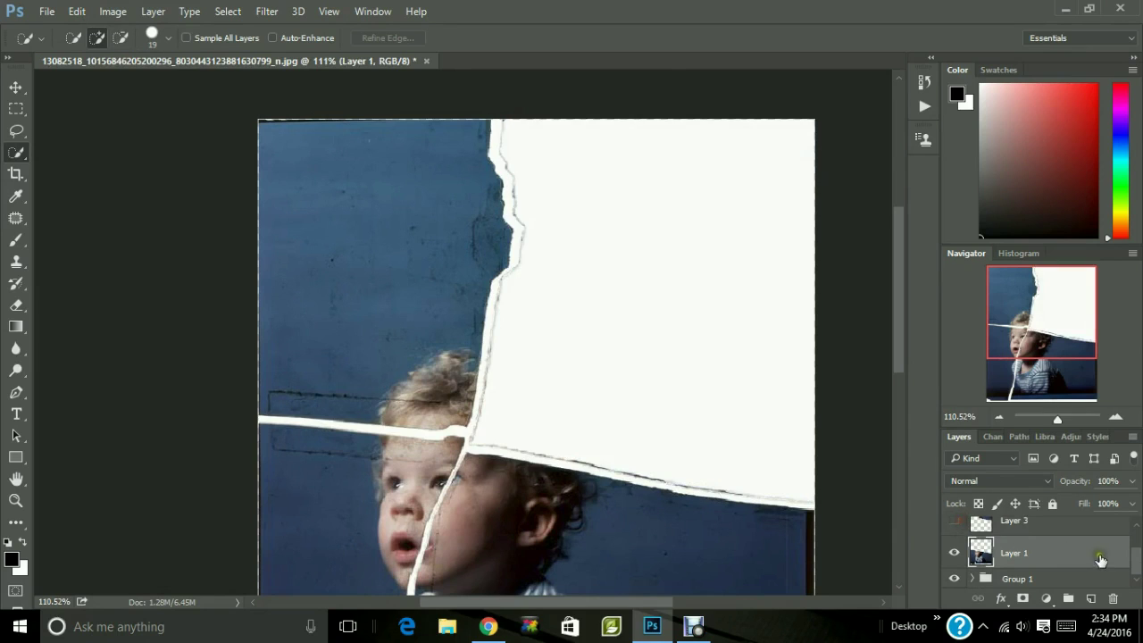
mouse_move(1135, 563)
mouse_down()
mouse_move(1137, 527)
mouse_move(1138, 564)
mouse_up()
click(955, 533)
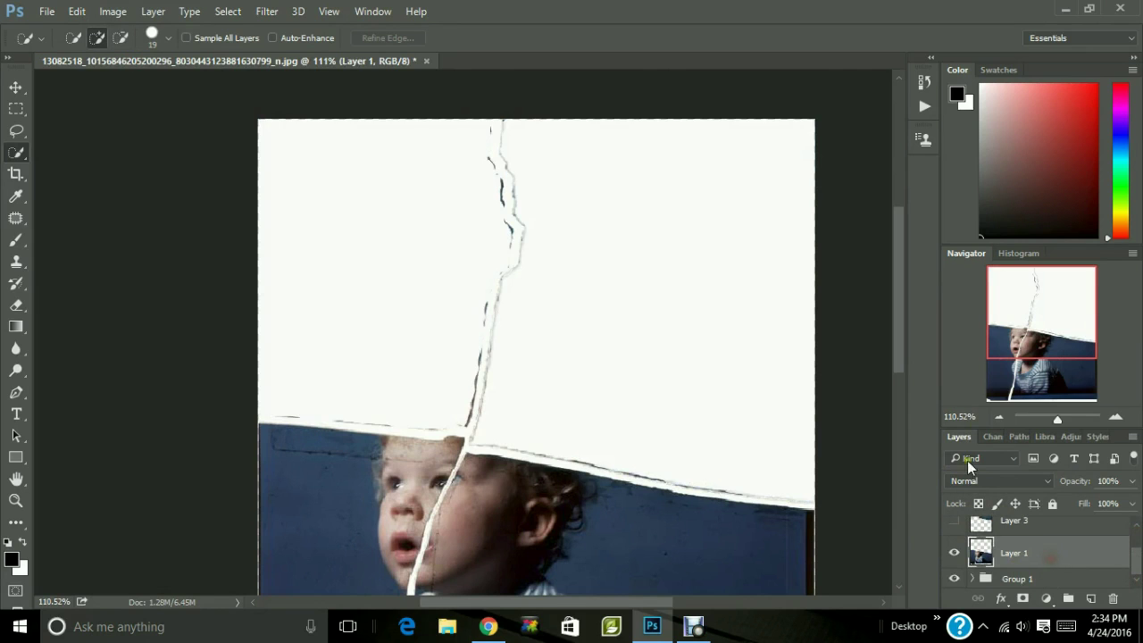
Outline the lower-left photo piece on Layer 1 with the Lasso tool, and refine its edges with the Quick Selection tool.
drag(1029, 332, 990, 350)
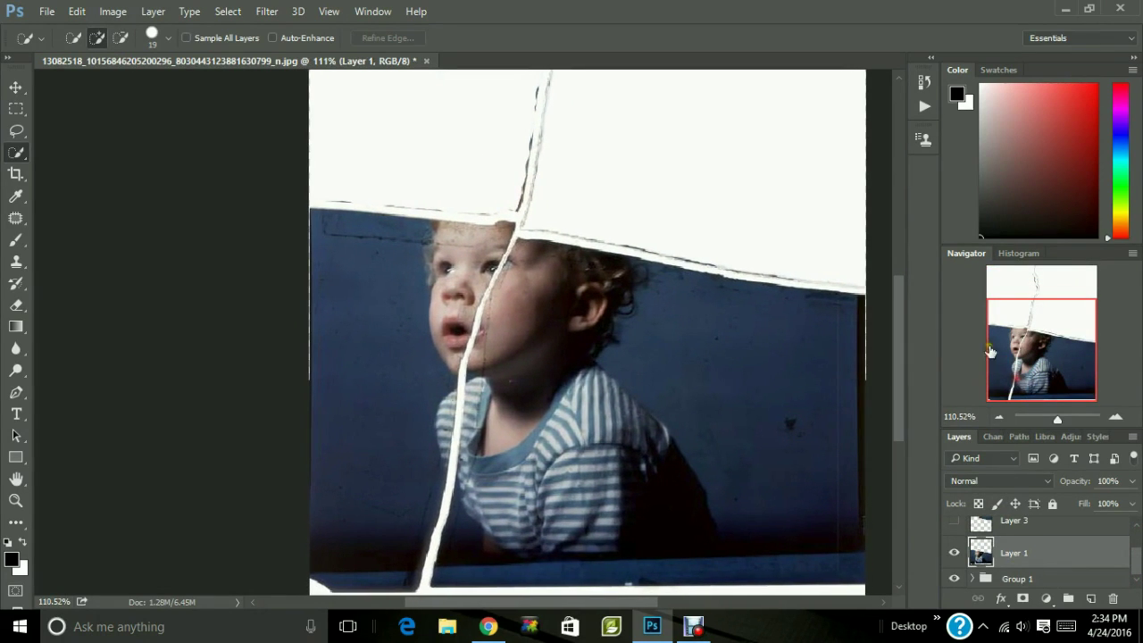
click(15, 131)
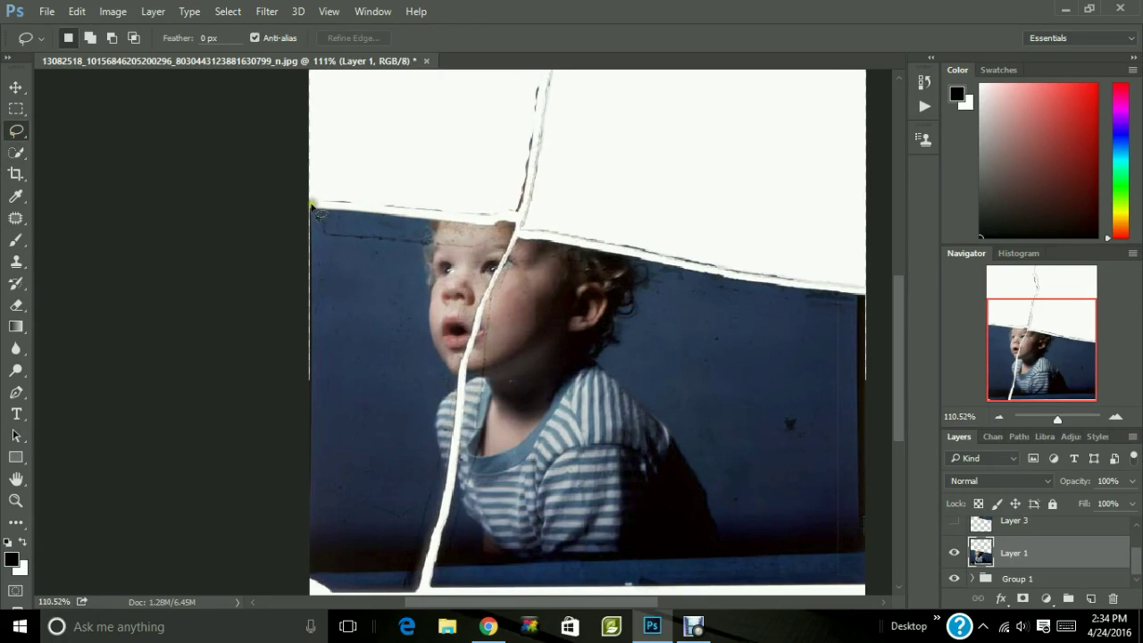
mouse_move(325, 207)
mouse_down()
mouse_move(505, 218)
mouse_move(511, 232)
mouse_move(473, 314)
mouse_move(416, 575)
mouse_move(393, 582)
mouse_move(304, 571)
mouse_move(308, 207)
mouse_up()
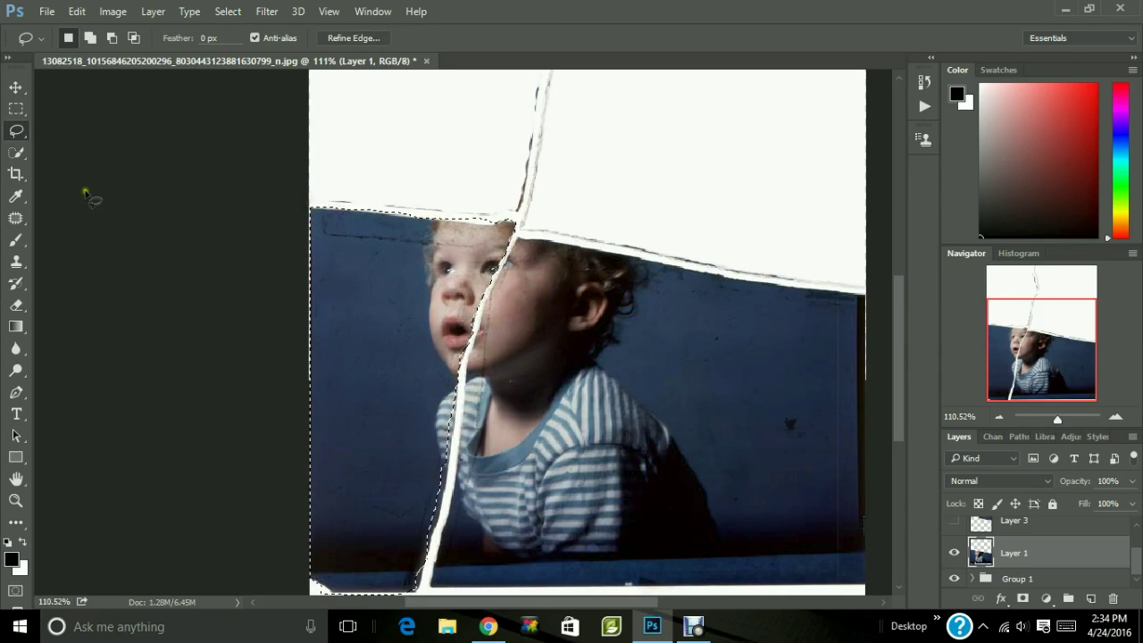
click(20, 155)
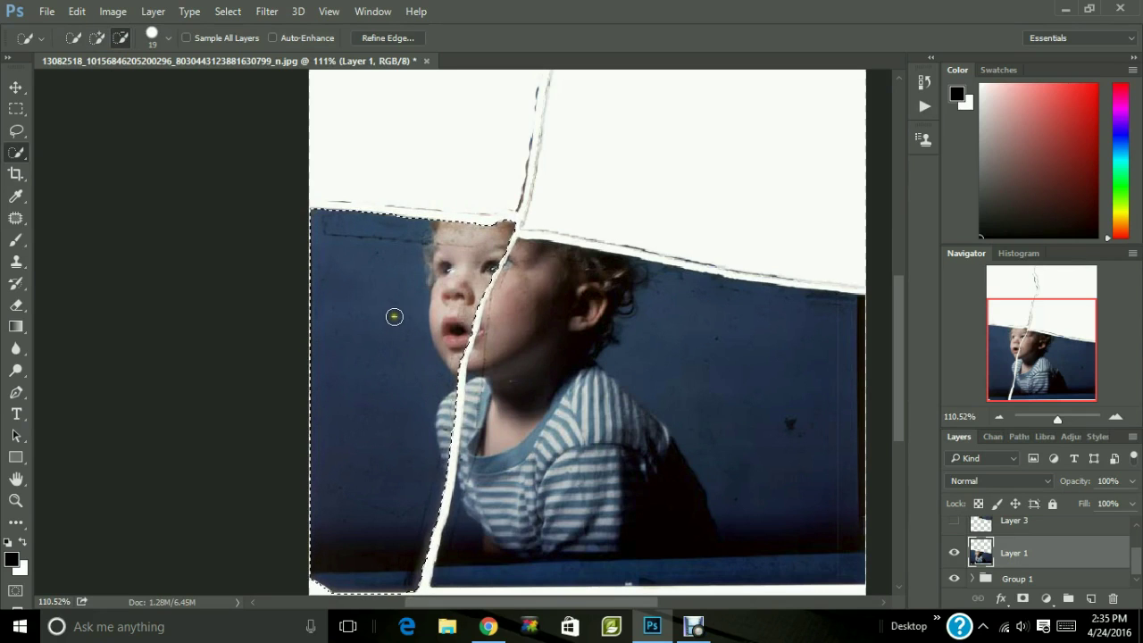
Cut the lower-left piece from Layer 1, paste it in place onto its own layer, and hide that layer.
click(77, 10)
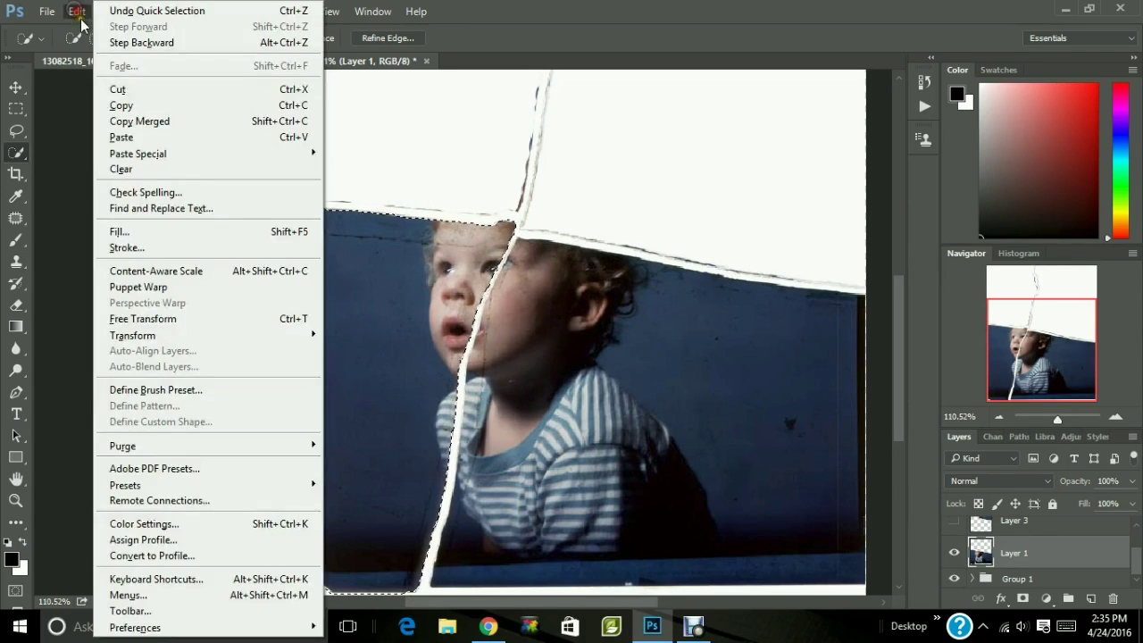
click(115, 90)
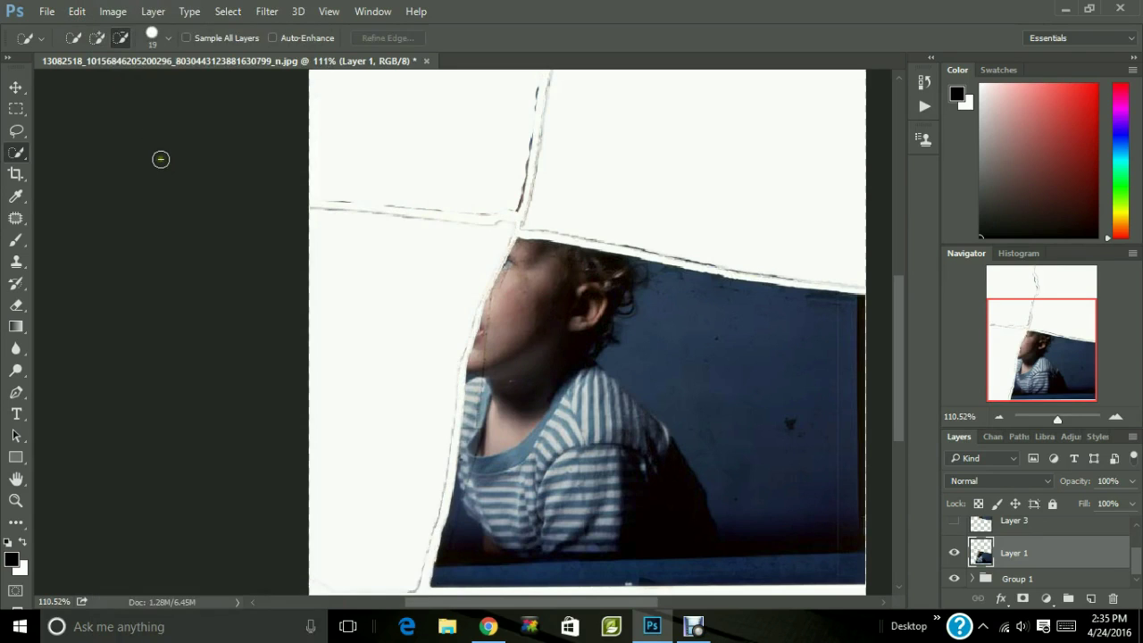
click(77, 14)
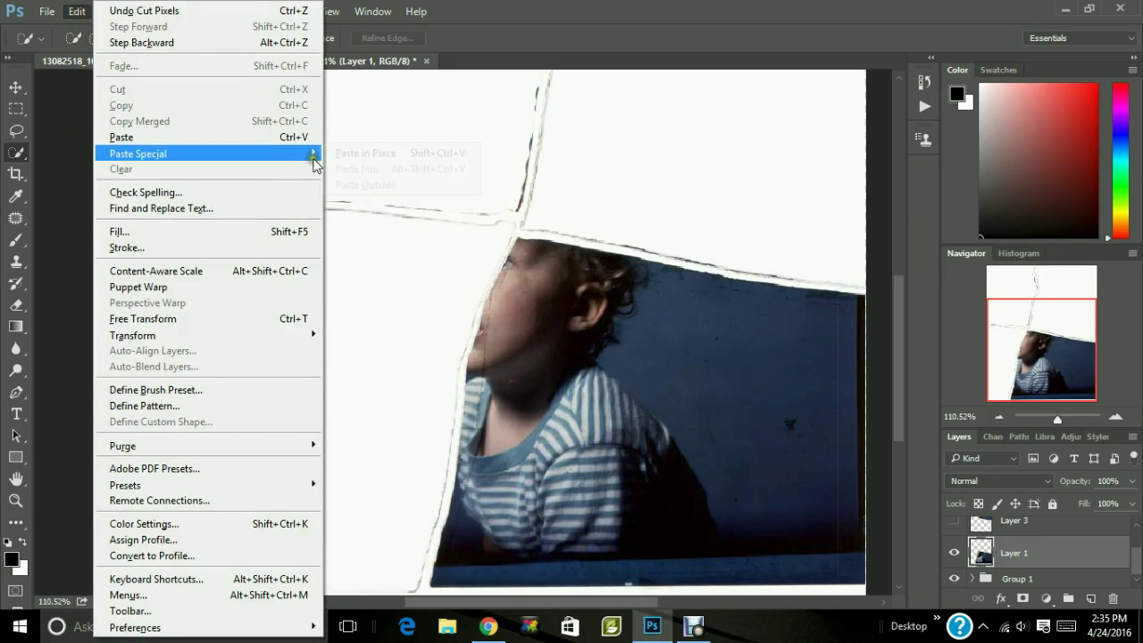
mouse_move(308, 154)
click(361, 153)
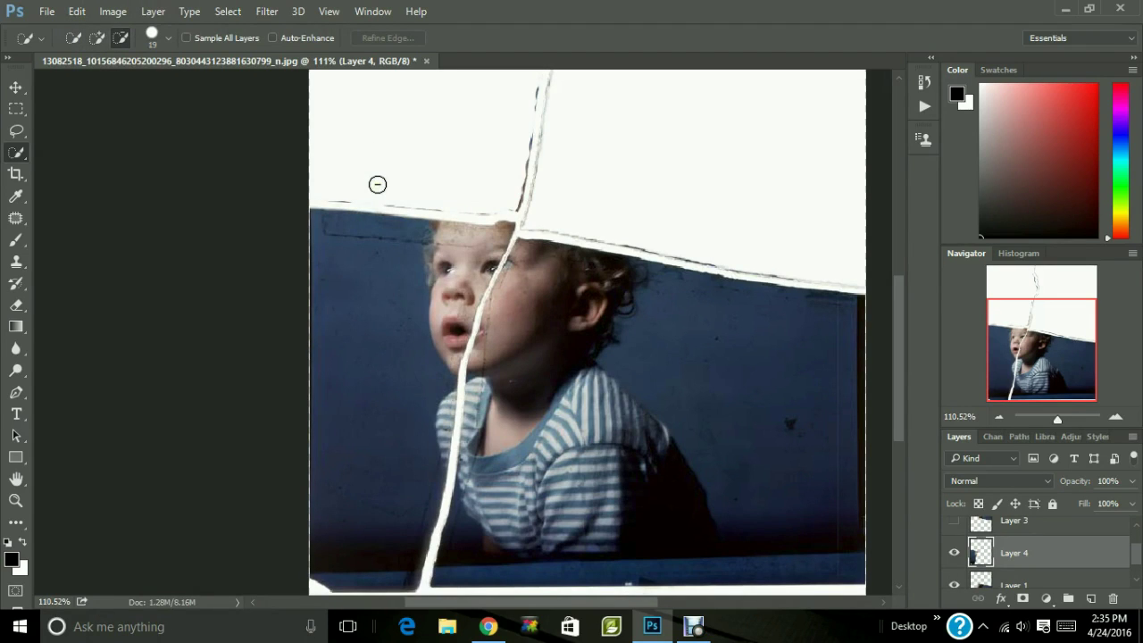
click(955, 554)
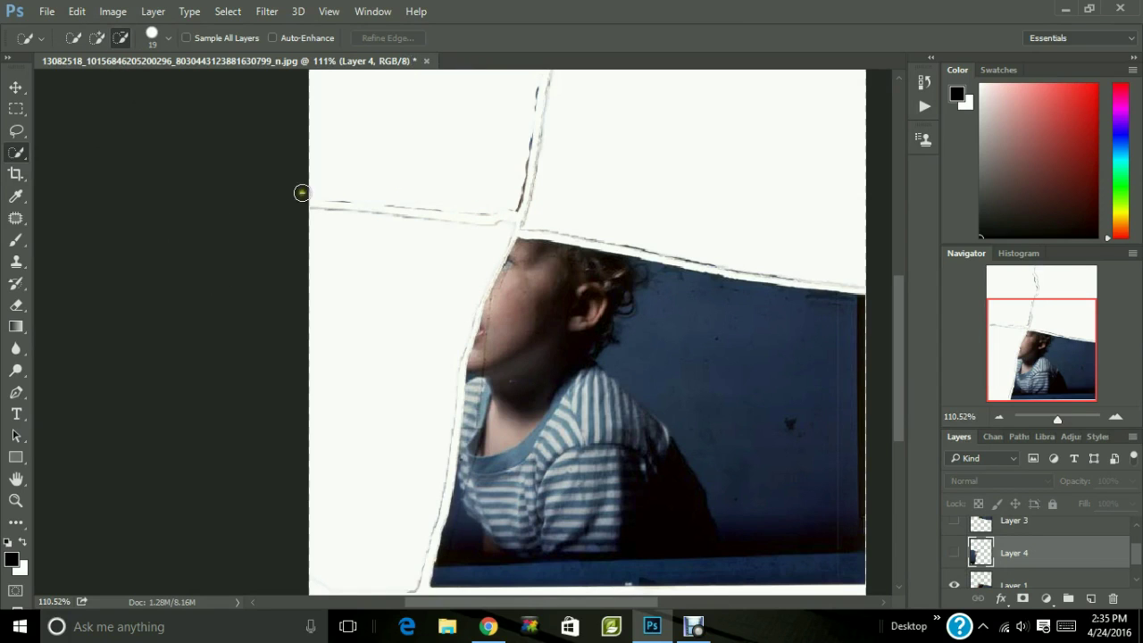
Try outlining the lower-right piece with the Lasso tool and extending it with Quick Selection, and clear the selection.
scroll(902, 384, down, 2)
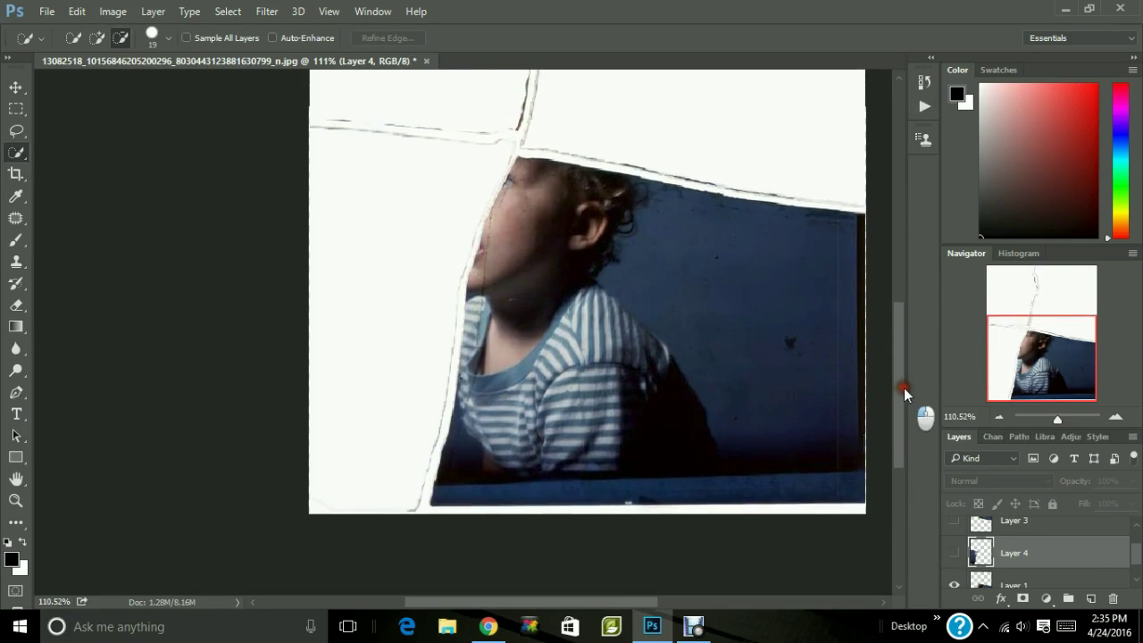
drag(906, 378, 902, 376)
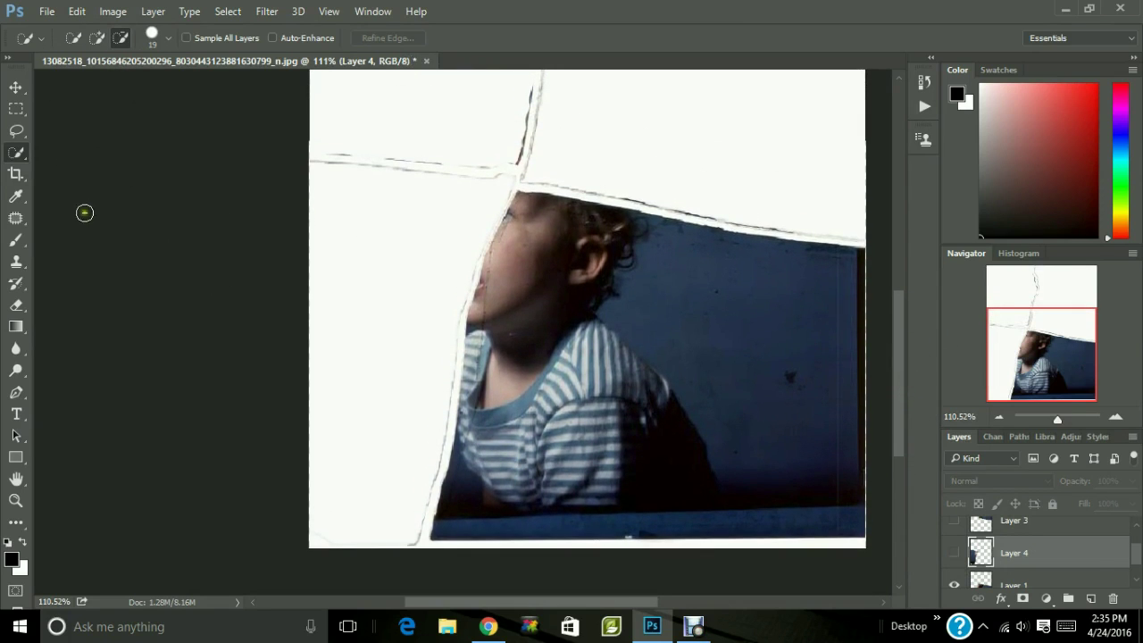
click(15, 131)
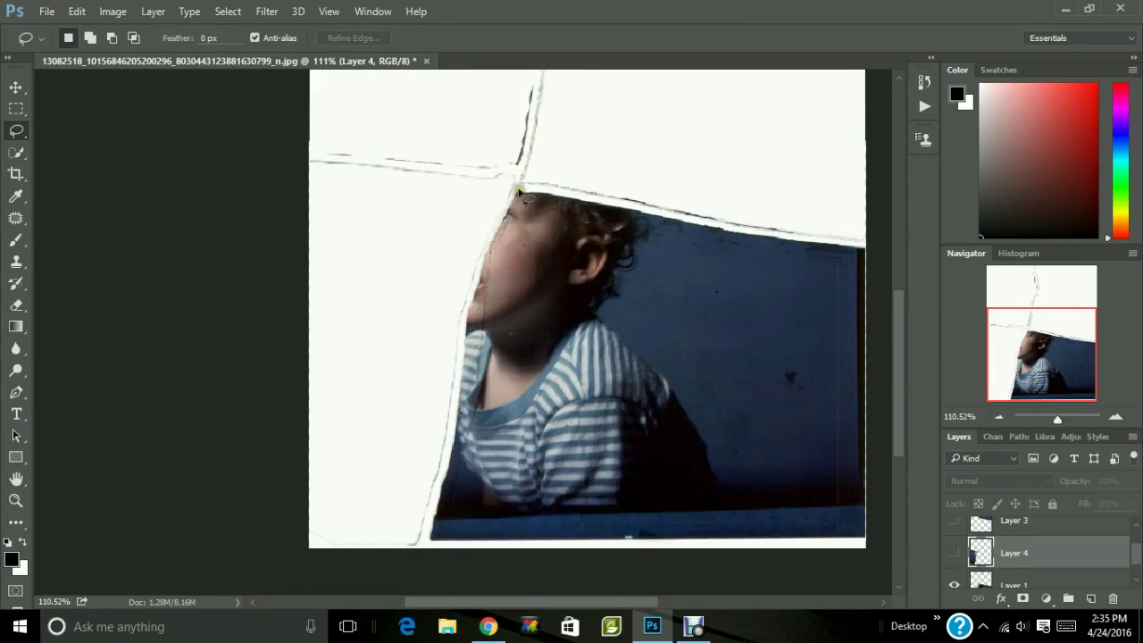
mouse_move(516, 190)
mouse_down()
mouse_move(857, 255)
mouse_move(863, 518)
mouse_move(786, 539)
mouse_move(432, 538)
mouse_move(474, 283)
mouse_move(503, 202)
mouse_move(520, 195)
mouse_up()
click(16, 151)
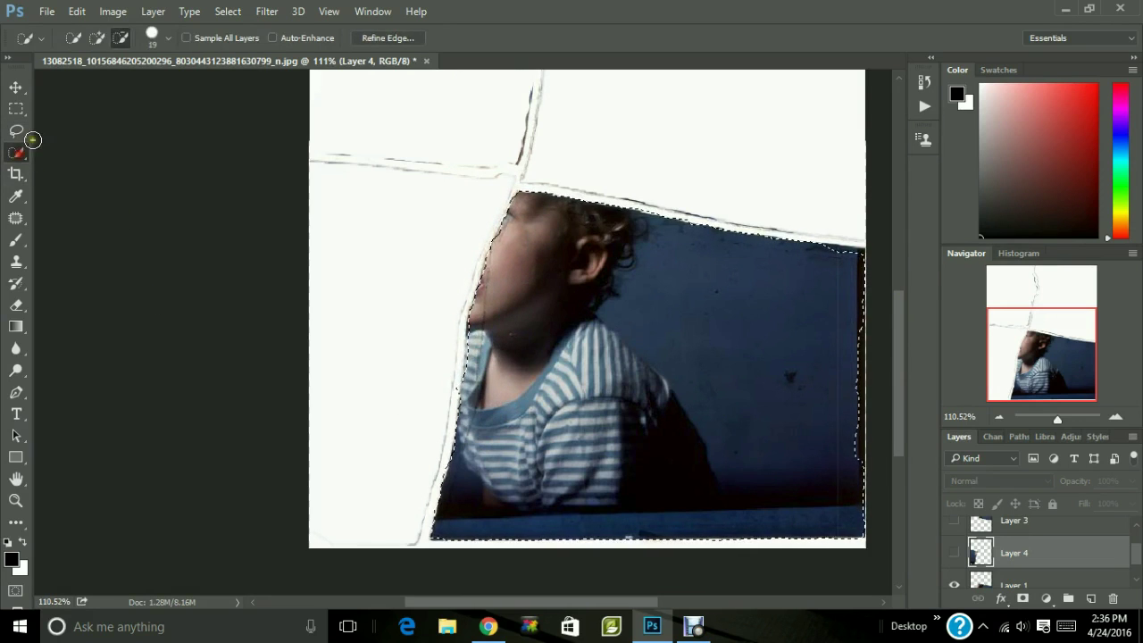
click(97, 37)
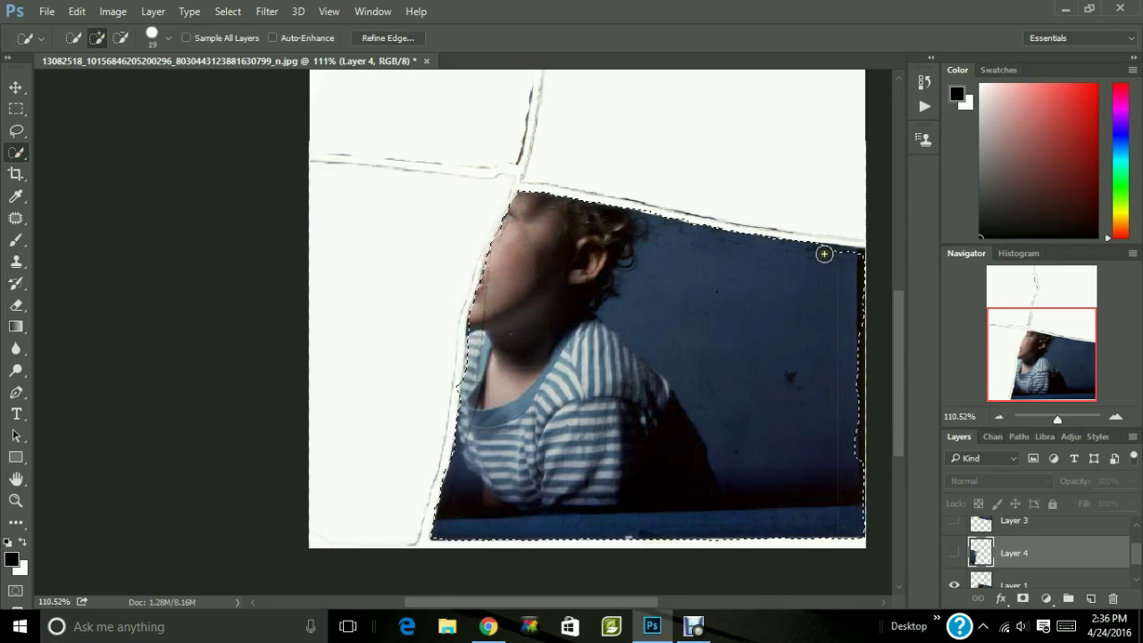
mouse_move(824, 254)
mouse_down()
mouse_move(837, 256)
mouse_move(826, 247)
mouse_move(847, 298)
mouse_move(846, 447)
mouse_move(834, 473)
mouse_up()
key(ctrl+d)
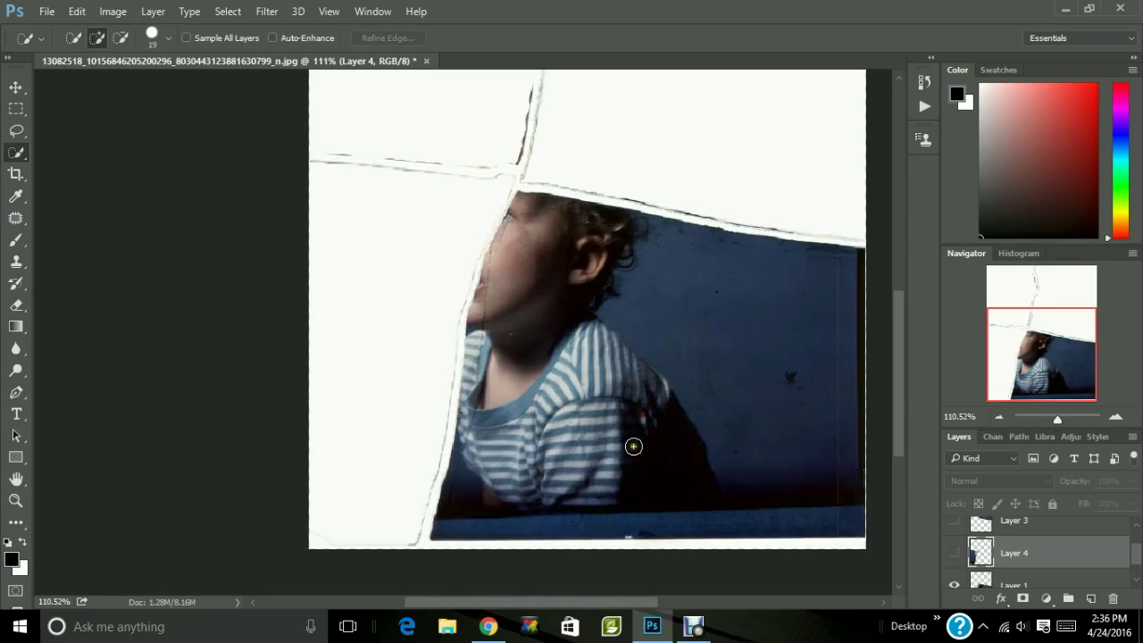
Try selecting the lower-right piece with Quick Selection strokes alone, and undo the selection.
mouse_move(525, 196)
mouse_down()
mouse_move(510, 289)
mouse_move(464, 378)
mouse_up()
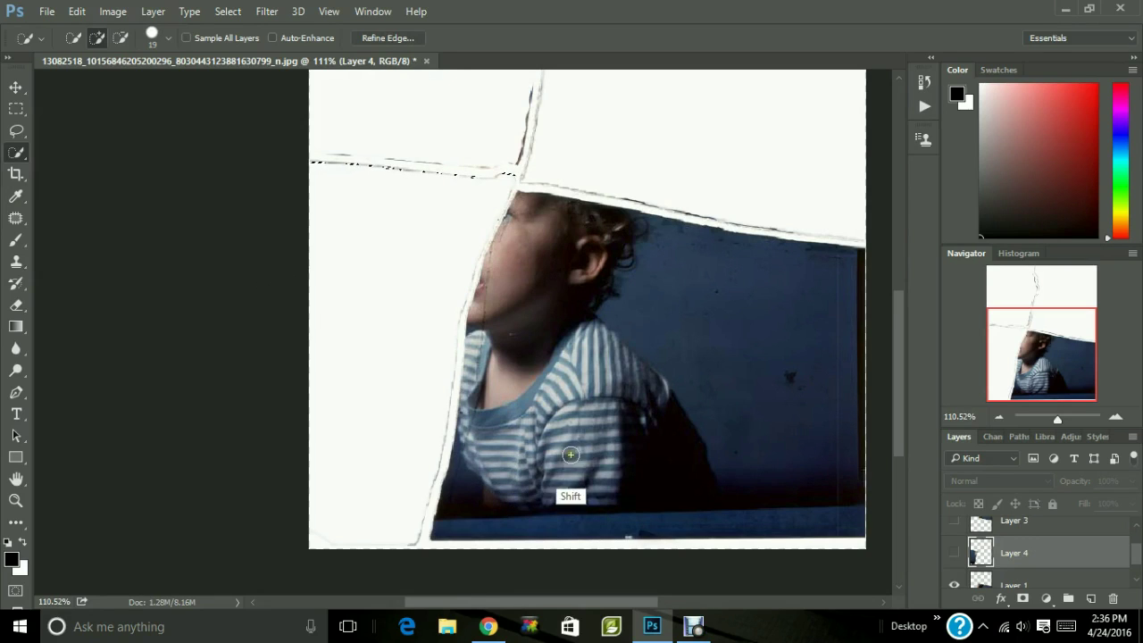
drag(571, 454, 701, 442)
key(ctrl+z)
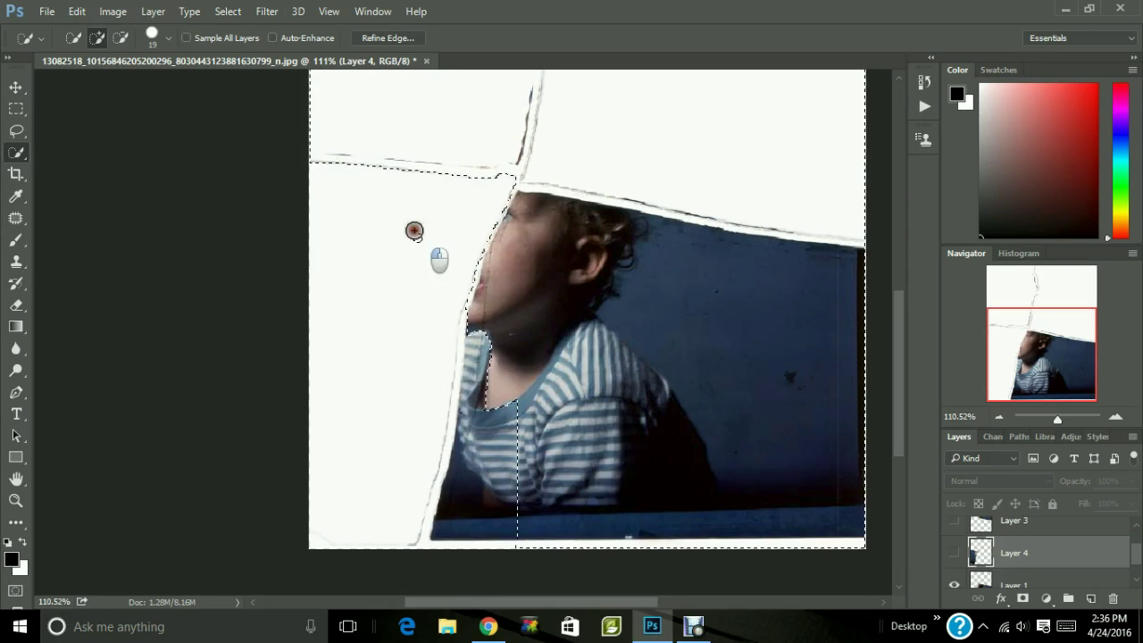
Trace the lower-right piece again along the tear lines and photo edges with the Lasso tool.
key(l)
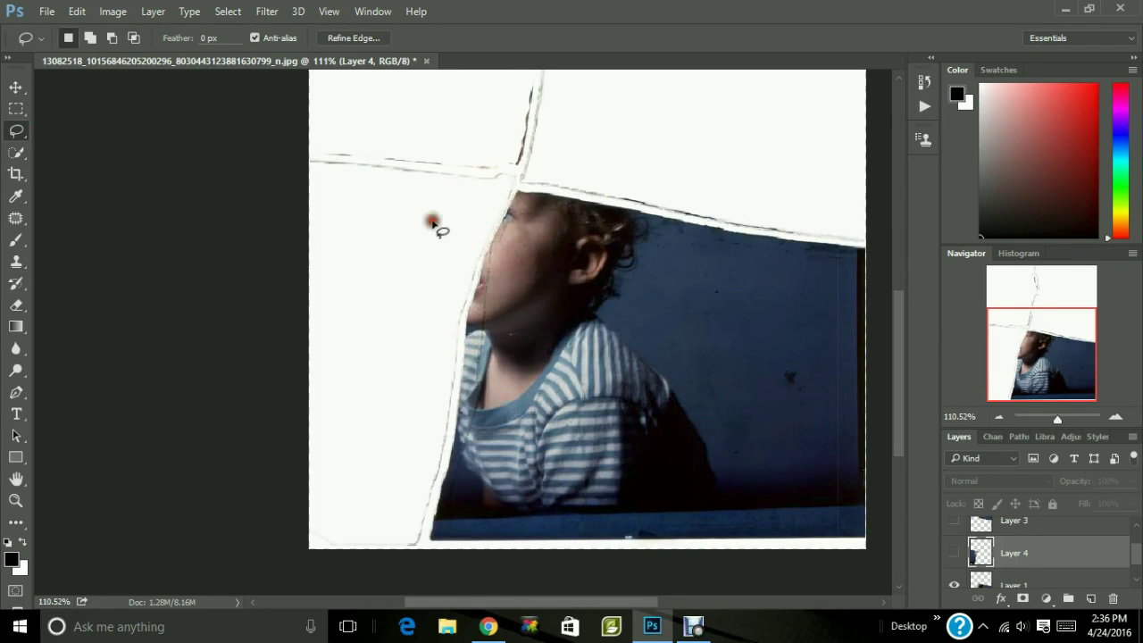
mouse_move(517, 191)
mouse_down()
mouse_move(848, 243)
mouse_move(863, 268)
mouse_move(866, 542)
mouse_move(430, 533)
mouse_move(472, 304)
mouse_move(508, 198)
mouse_move(576, 201)
mouse_up()
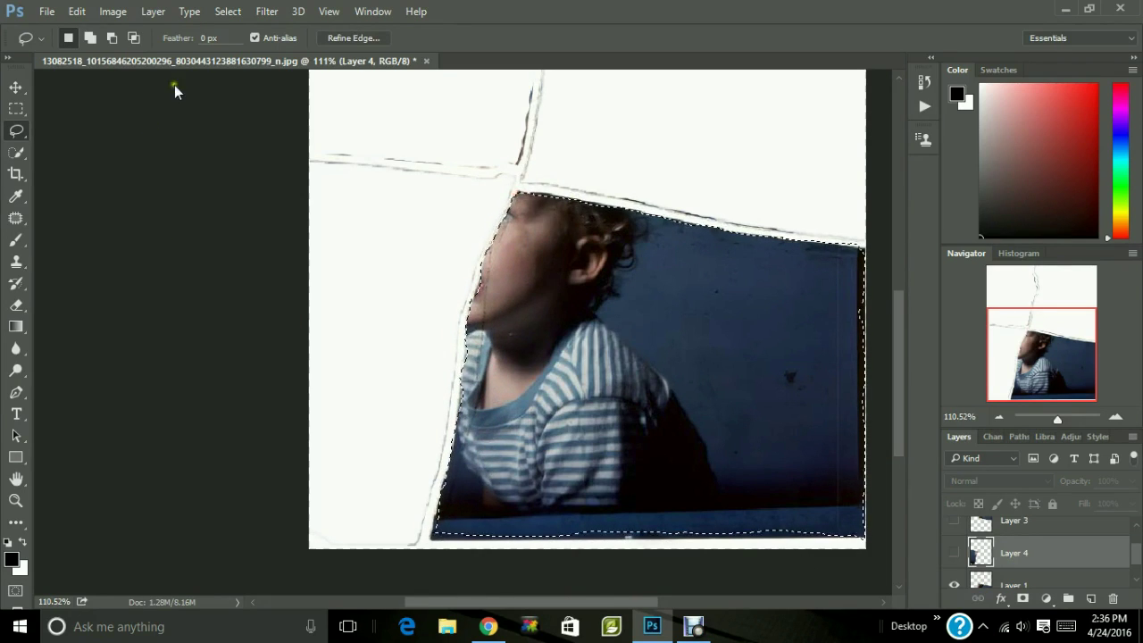
Reduce the Quick Selection brush size to 9 px.
click(21, 152)
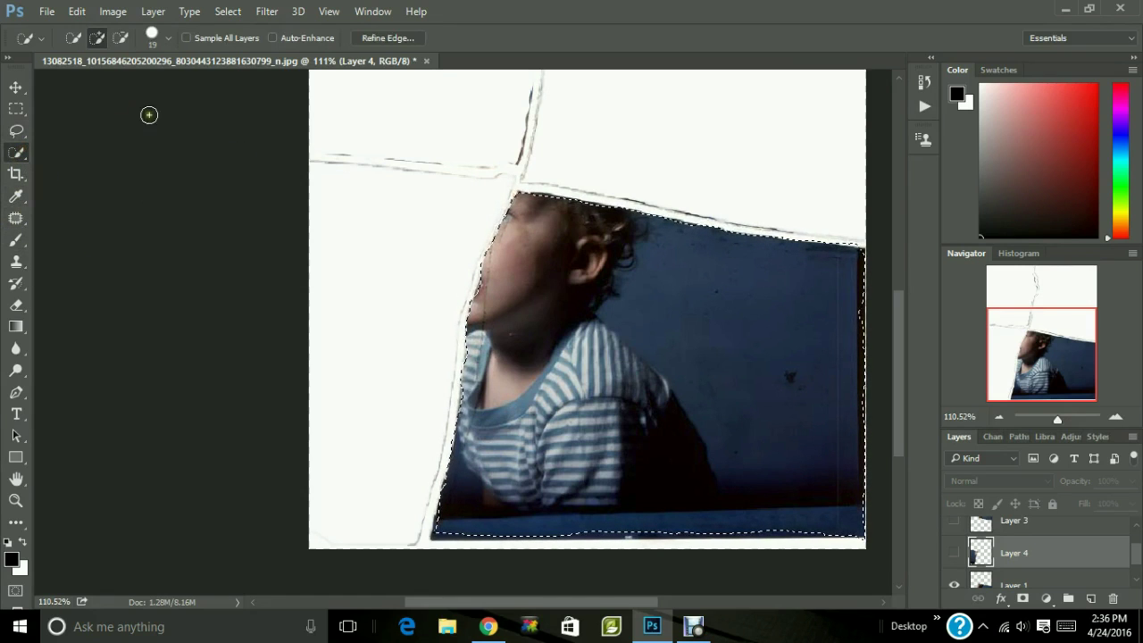
click(168, 39)
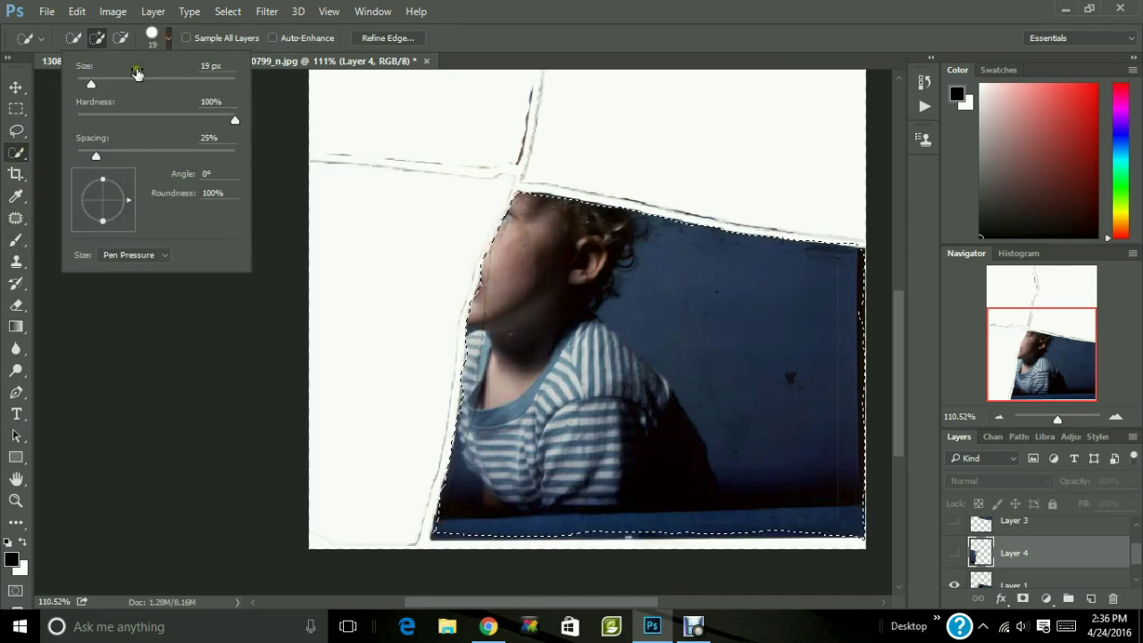
click(84, 82)
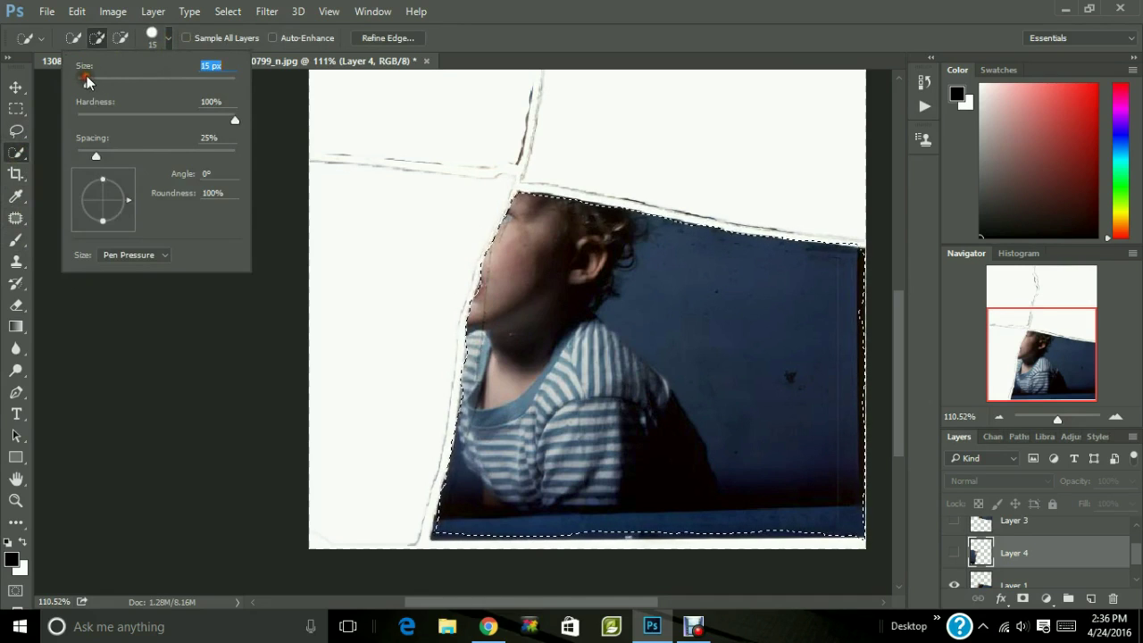
Try extending the lower-right piece's selection to the photo's right and bottom edges, and drop the selection.
click(855, 325)
drag(860, 346, 854, 421)
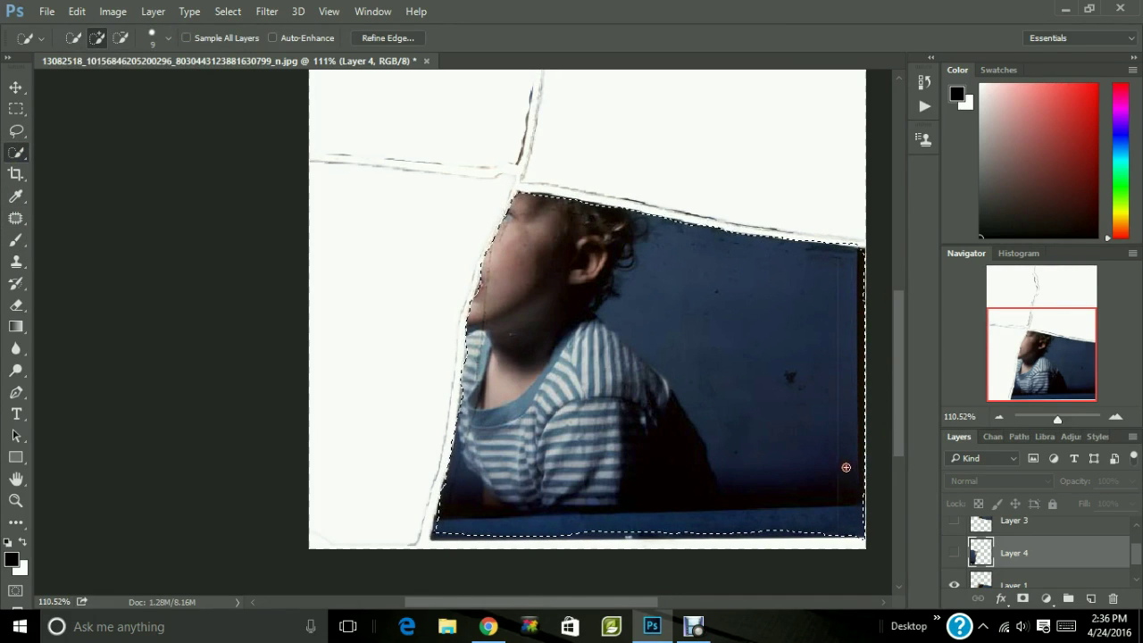
drag(846, 467, 795, 538)
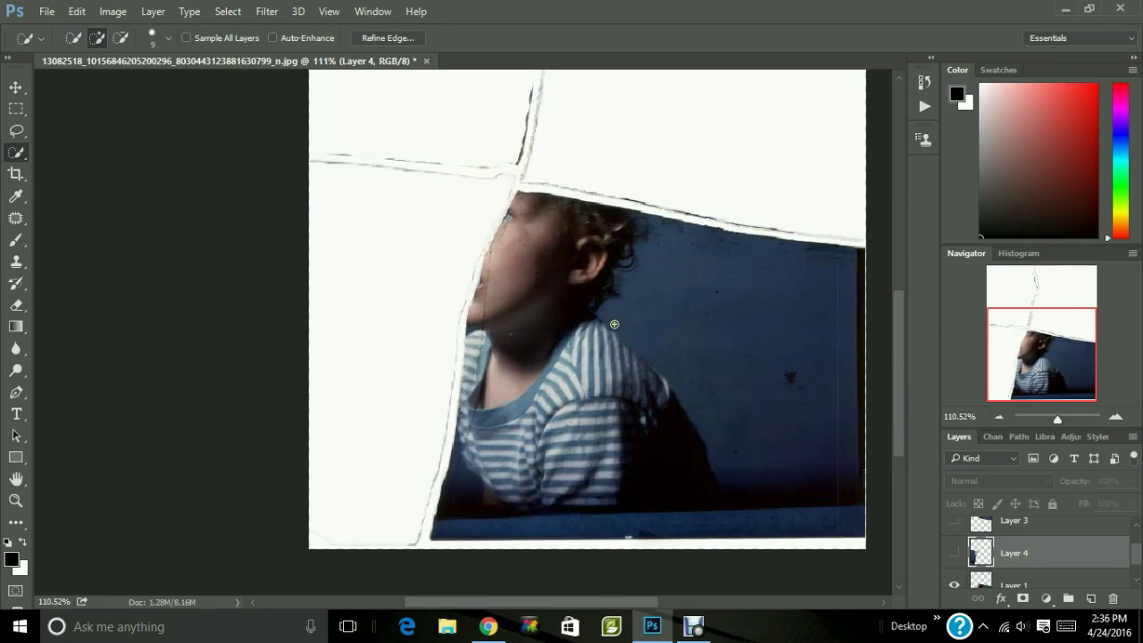
Try outlining the lower-right piece with the Lasso and extending it along the right edge with Quick Selection, and drop the selection.
click(17, 130)
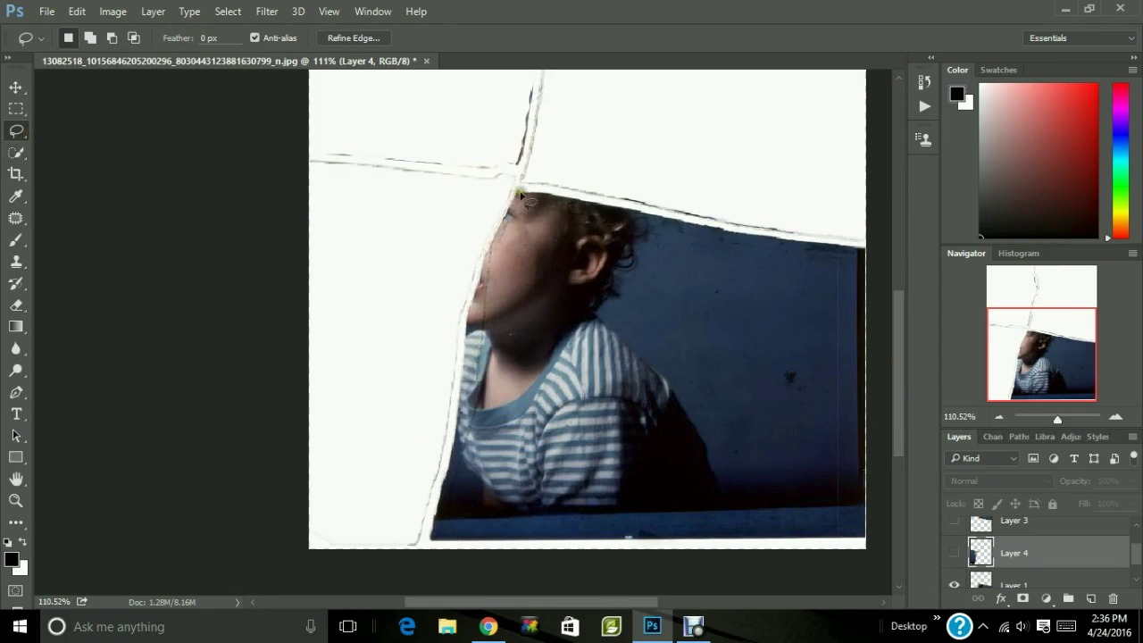
mouse_move(516, 190)
mouse_down()
mouse_move(863, 255)
mouse_move(875, 539)
mouse_move(443, 540)
mouse_move(431, 527)
mouse_move(460, 320)
mouse_move(487, 237)
mouse_move(516, 195)
mouse_up()
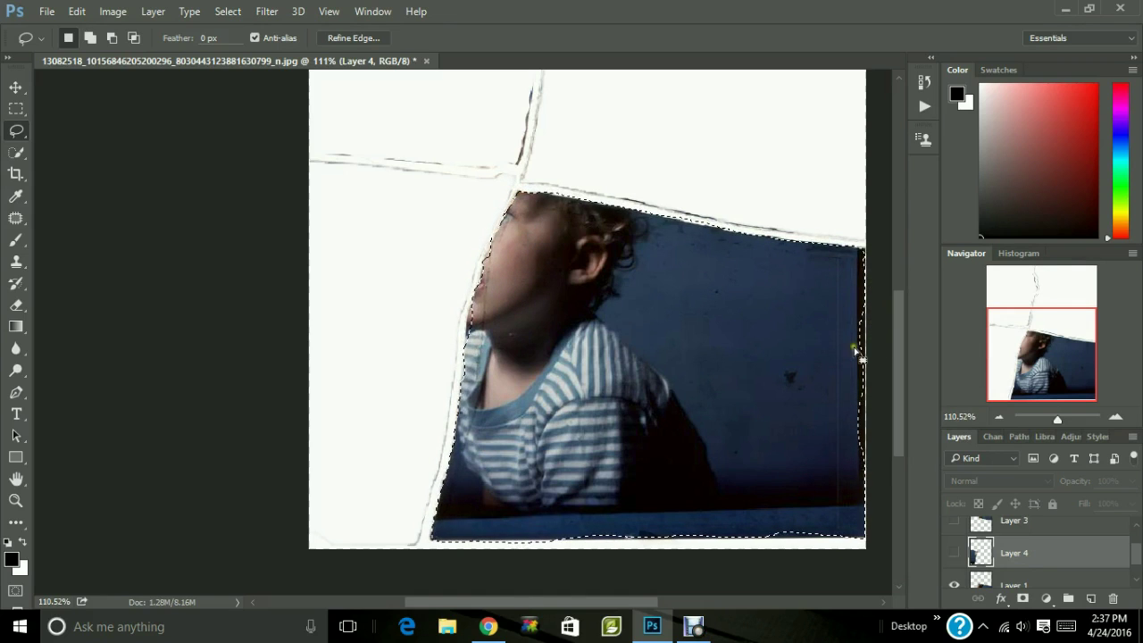
click(16, 153)
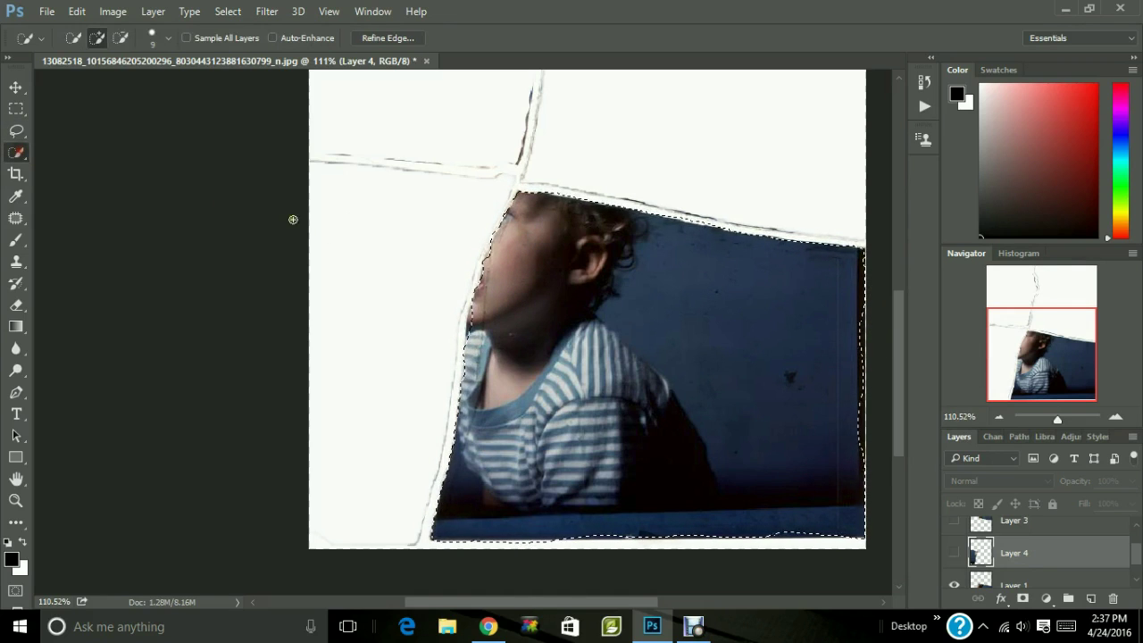
click(855, 411)
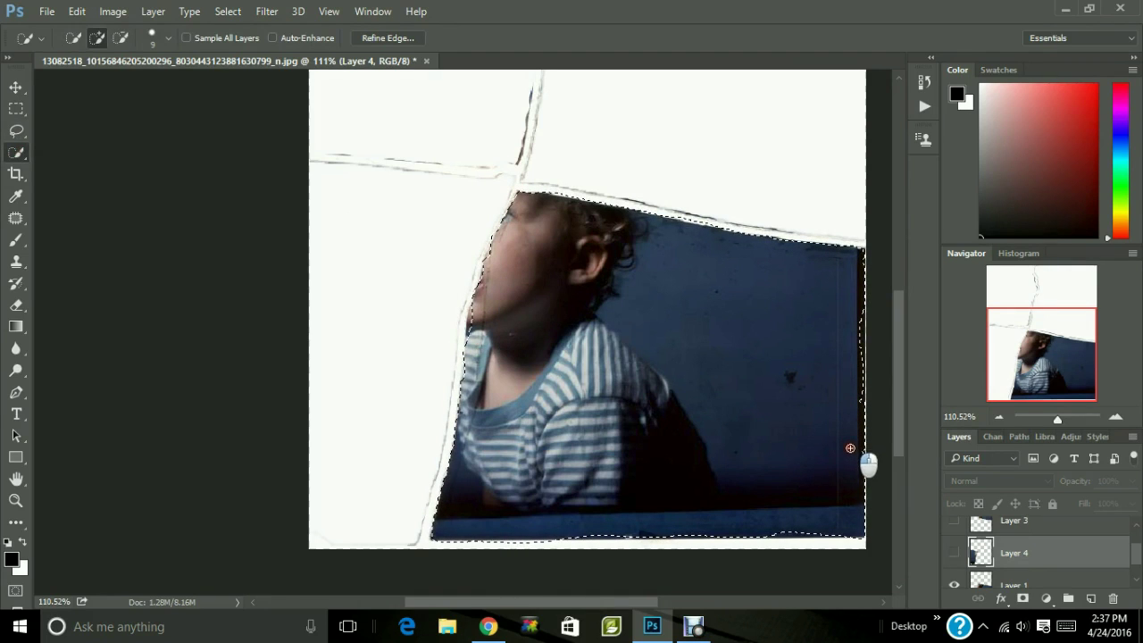
drag(850, 448, 852, 358)
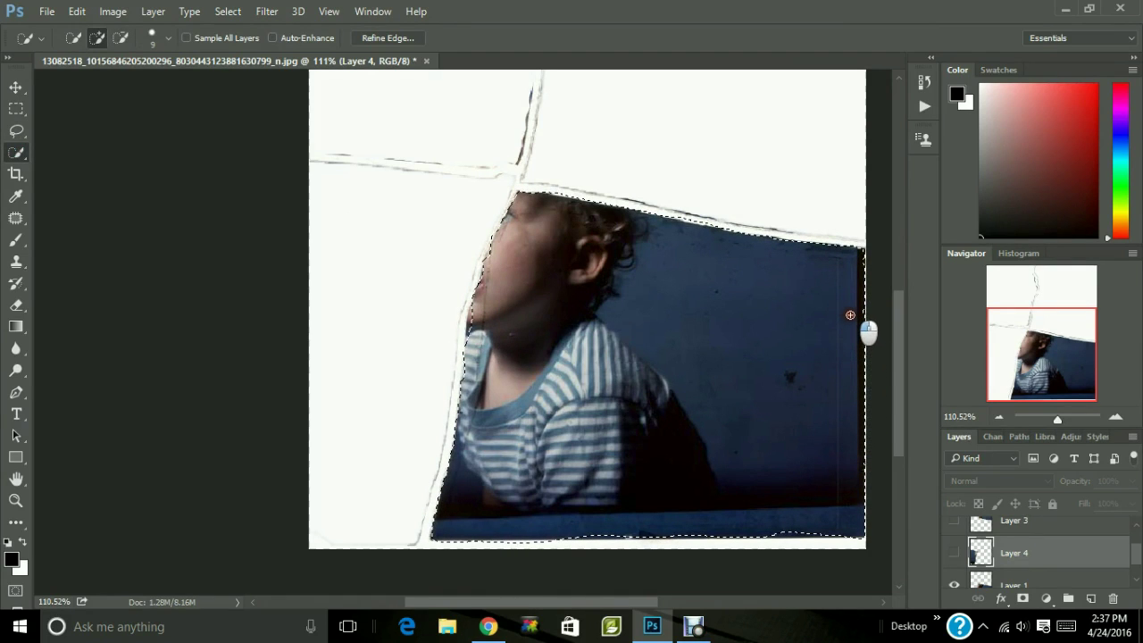
drag(849, 312, 848, 325)
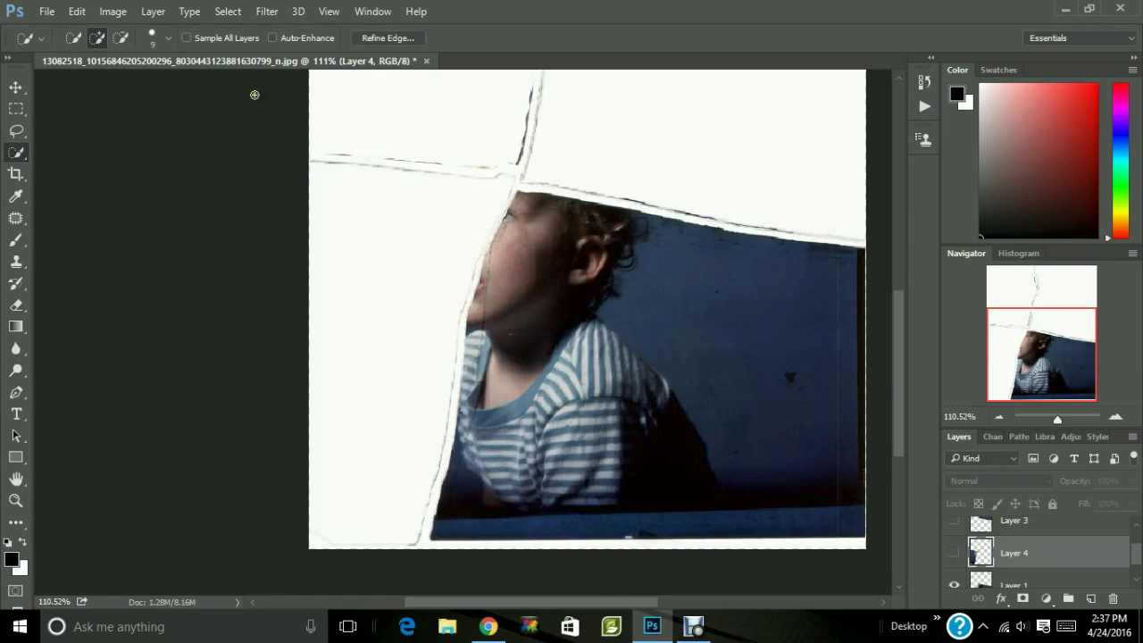
Try outlining the lower-right piece with the Lasso for cutting while Layer 4 is active, and drop the selection.
click(16, 131)
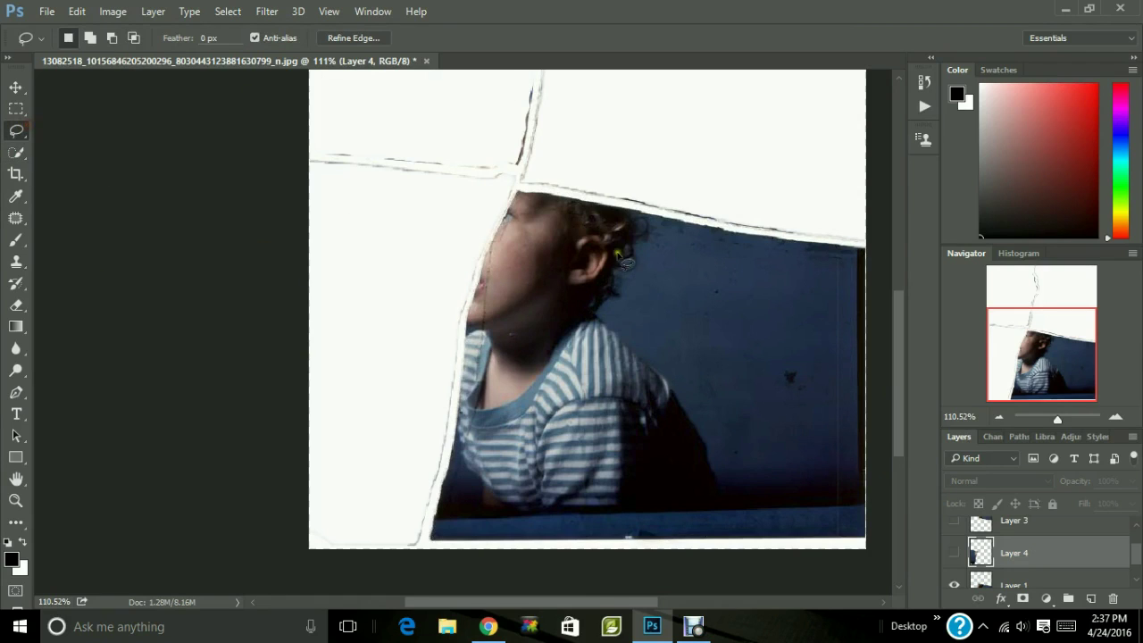
mouse_move(517, 190)
mouse_down()
mouse_move(871, 257)
mouse_move(864, 512)
mouse_move(842, 537)
mouse_move(430, 536)
mouse_move(468, 309)
mouse_move(496, 236)
mouse_up()
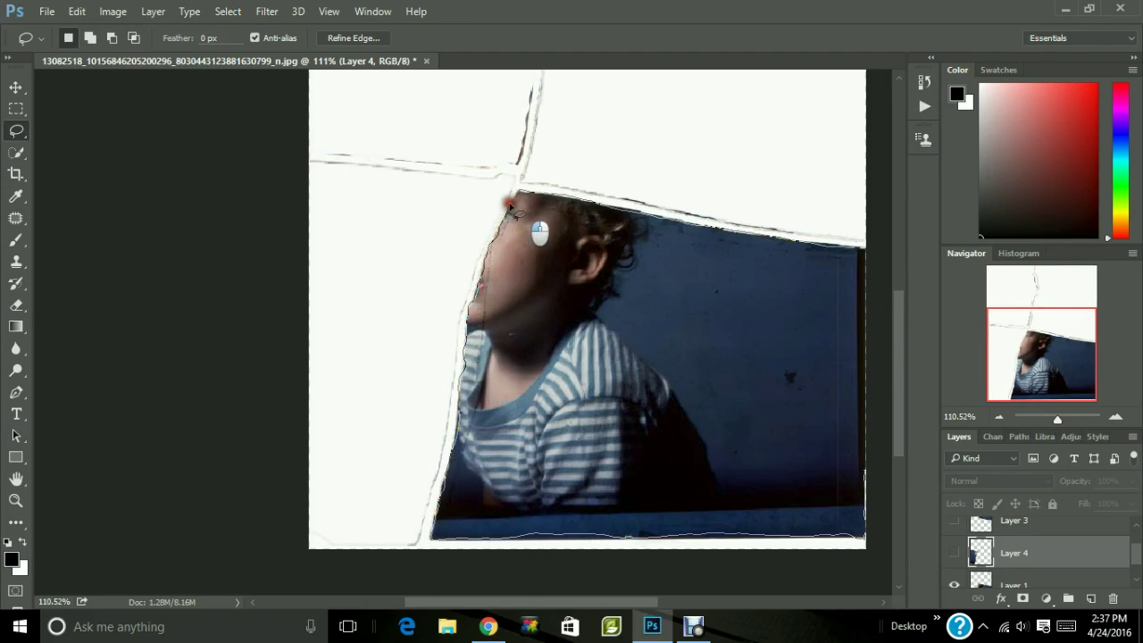
drag(516, 192, 518, 193)
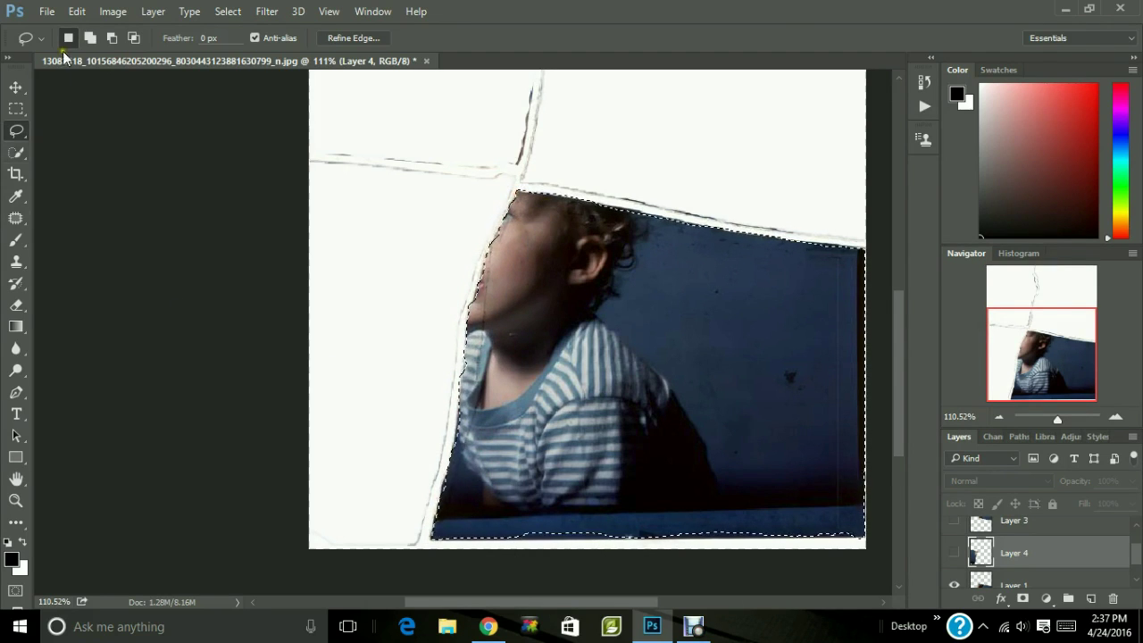
click(80, 11)
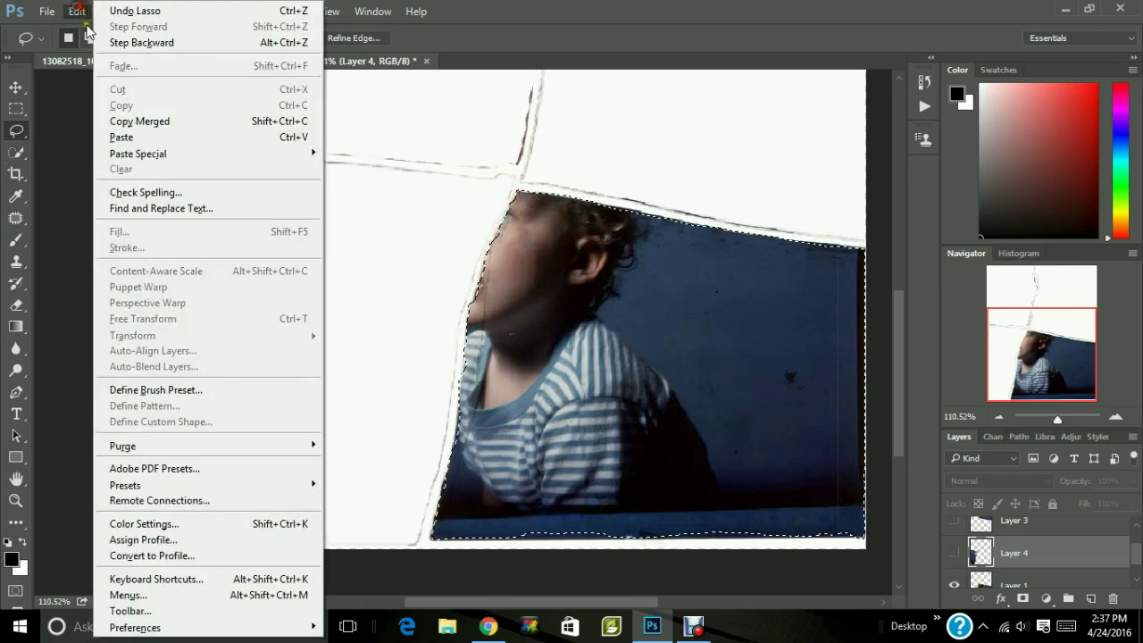
click(61, 157)
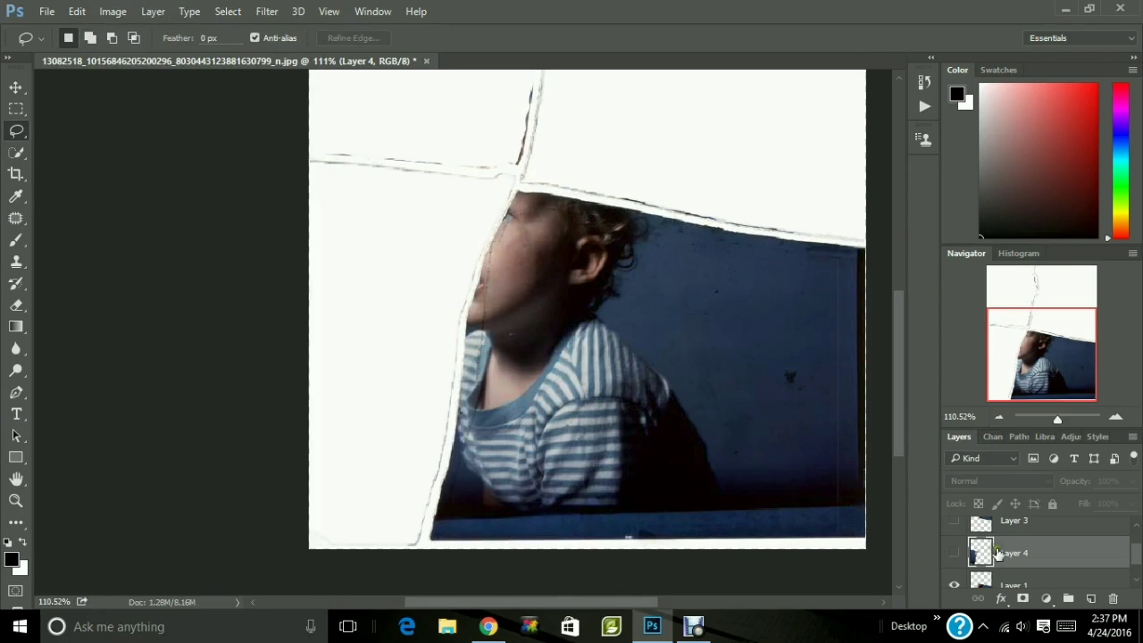
Make Layer 1 active and trace the lower-right piece along the tear lines and photo edges with the Lasso tool.
scroll(1139, 559, down, 1)
click(1071, 553)
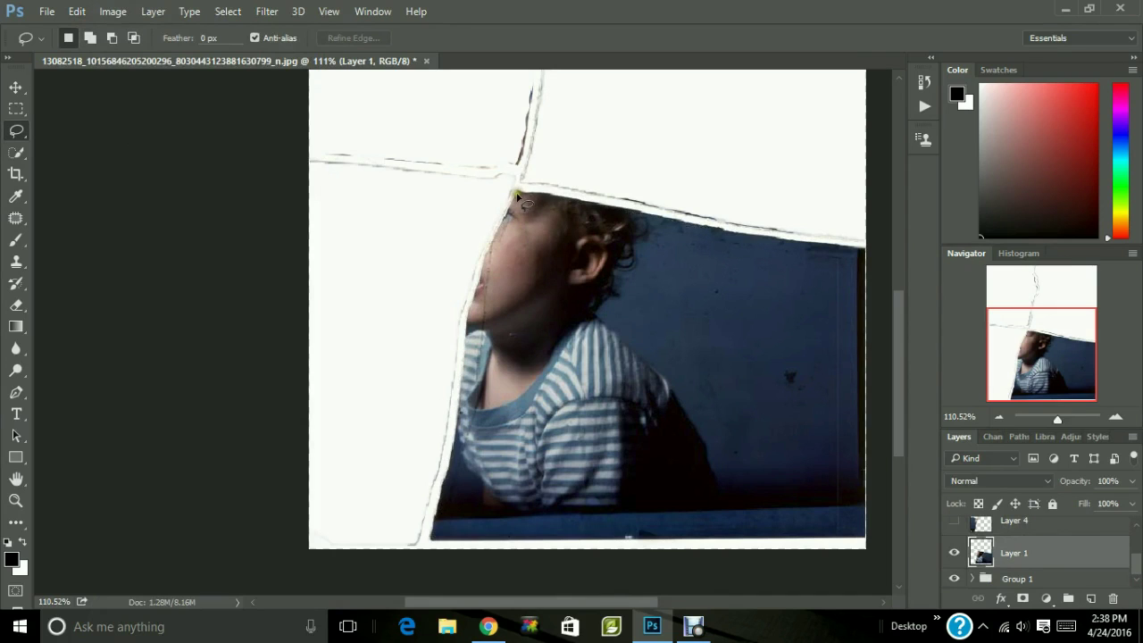
click(533, 193)
mouse_move(533, 193)
mouse_down()
mouse_move(863, 251)
mouse_move(900, 421)
mouse_move(896, 544)
mouse_move(435, 544)
mouse_move(468, 315)
mouse_move(518, 189)
mouse_up()
Cut the selected lower-right piece from Layer 1 and paste it in place on its own layer.
click(77, 11)
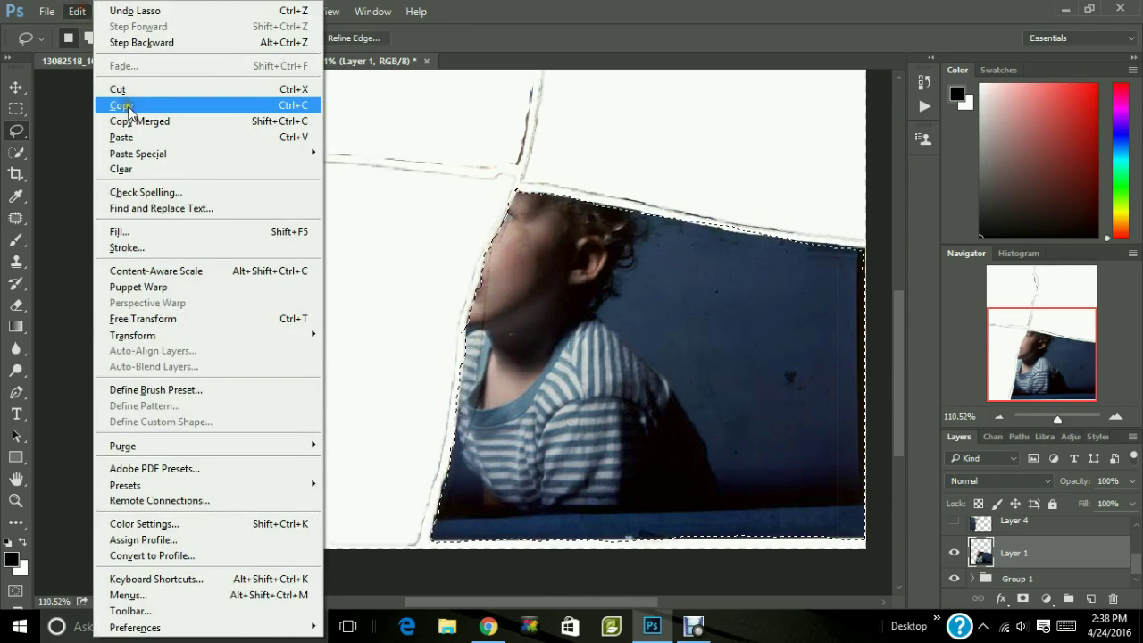
click(128, 88)
click(77, 10)
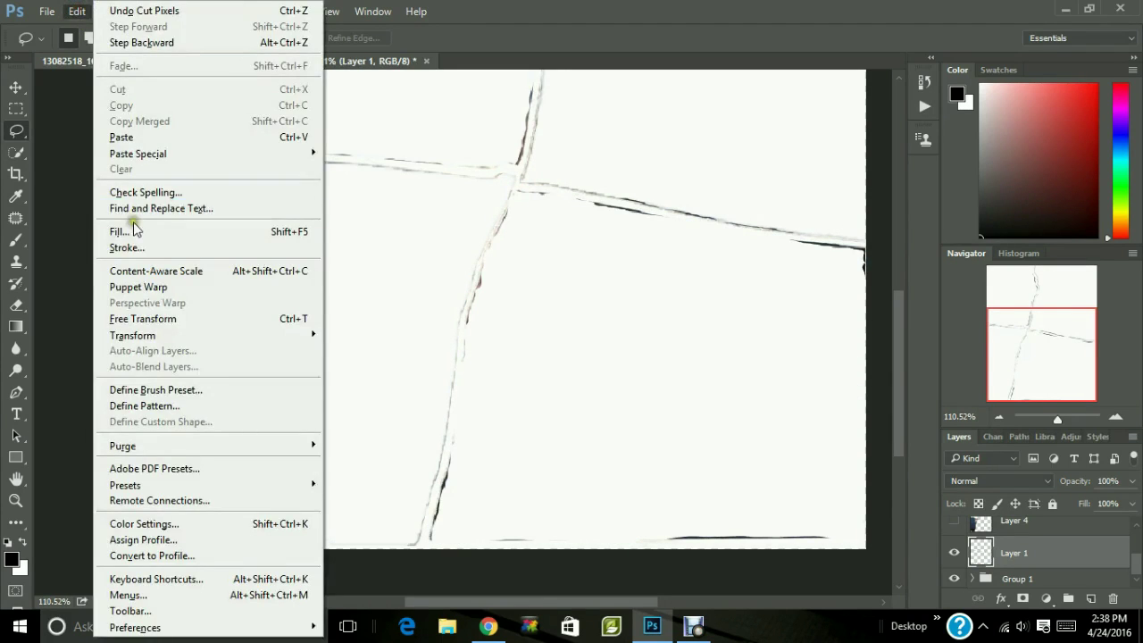
mouse_move(138, 154)
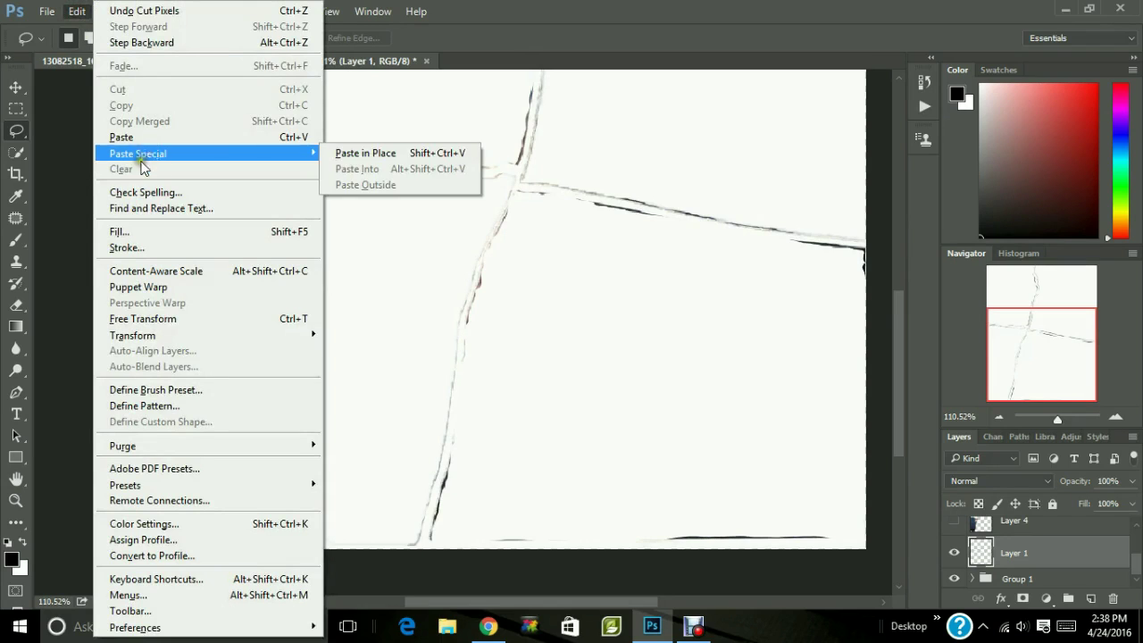
click(363, 154)
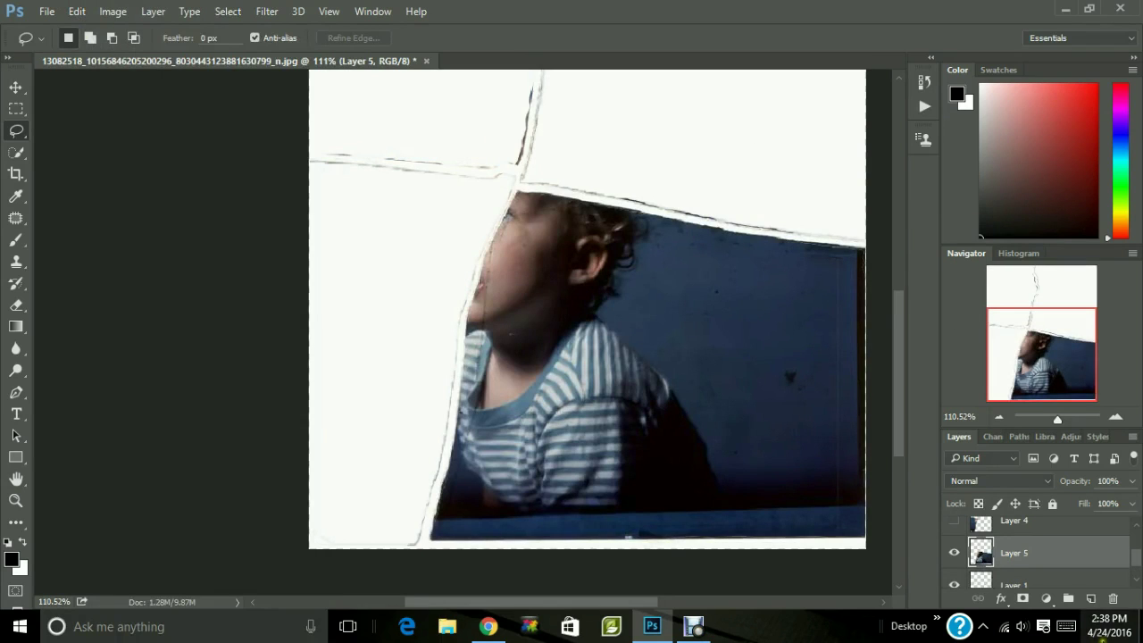
Hide Layer 5 and delete Layer 1 with the leftover tear-line scraps.
click(1137, 582)
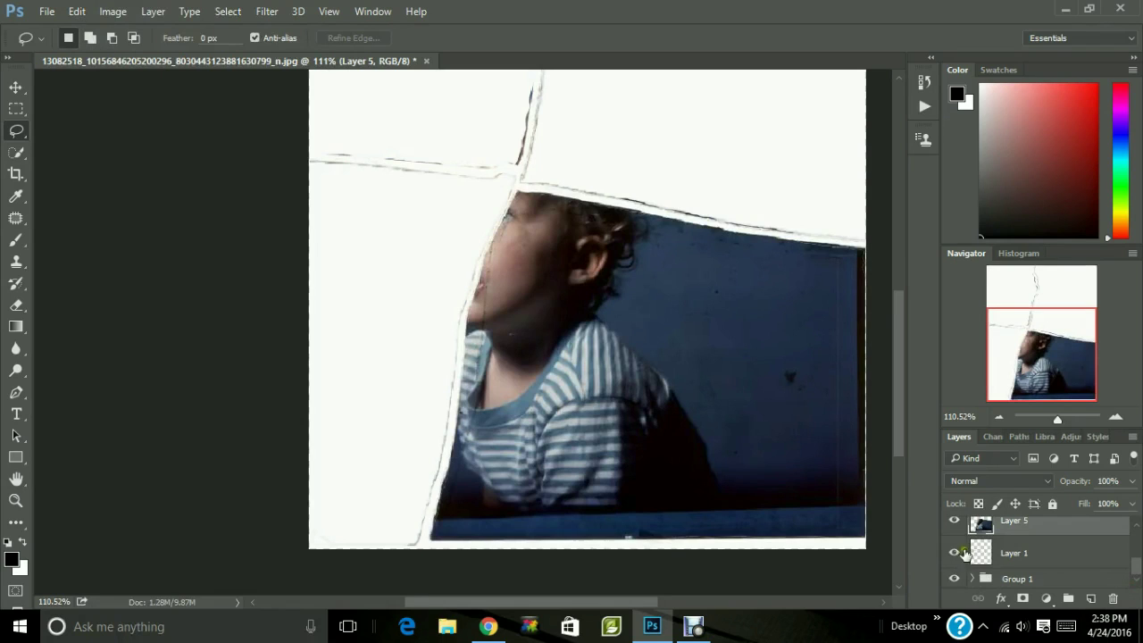
click(954, 521)
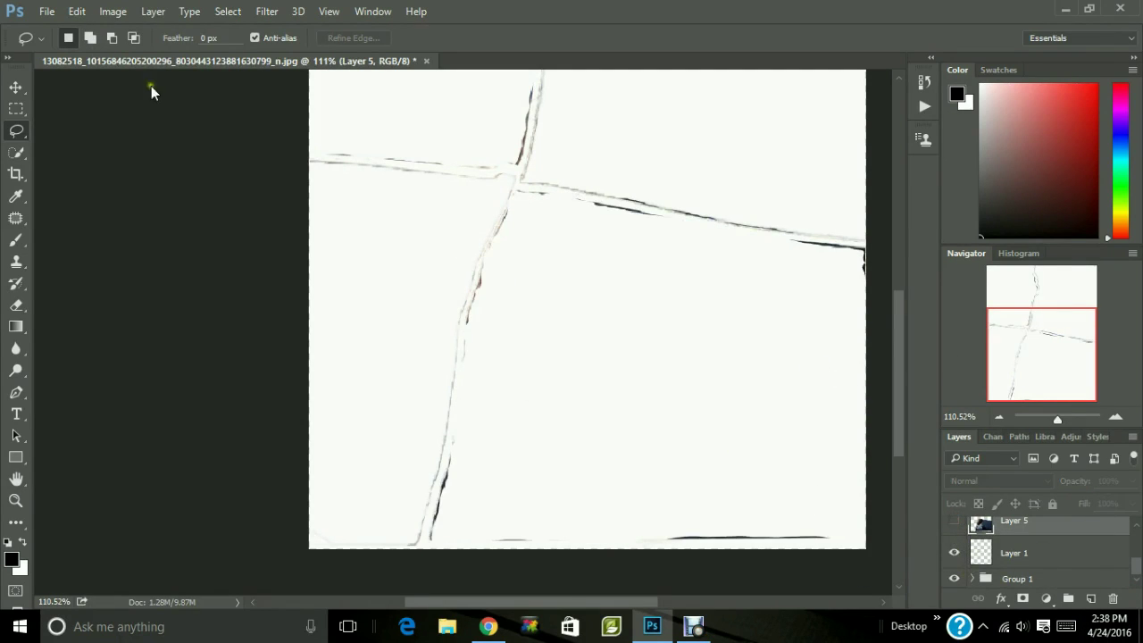
click(1053, 557)
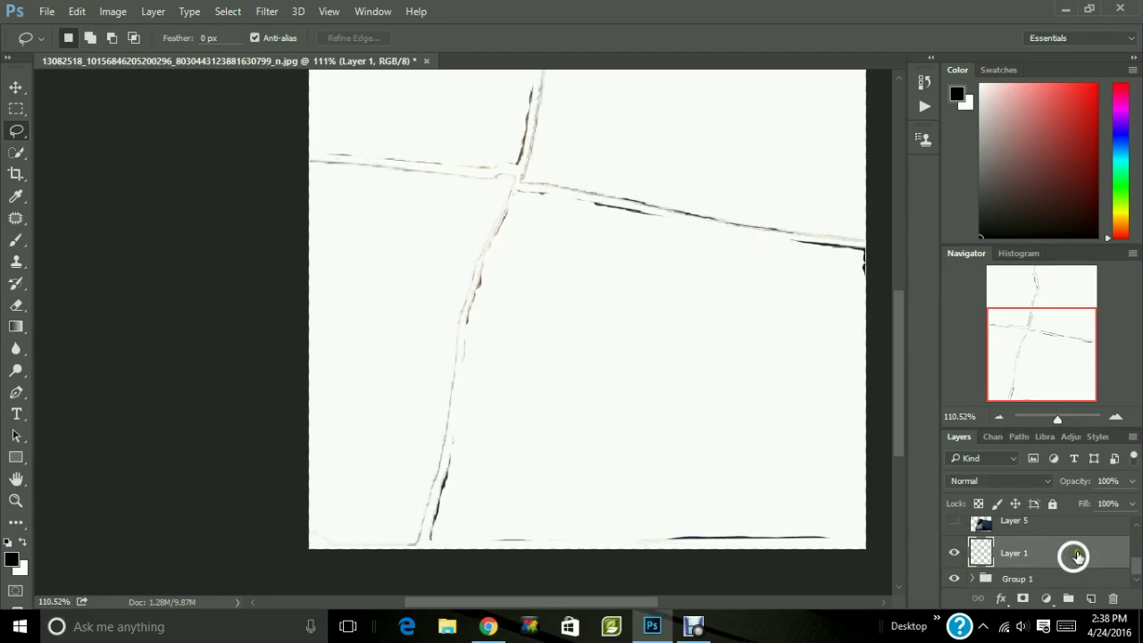
right_click(1071, 555)
click(853, 121)
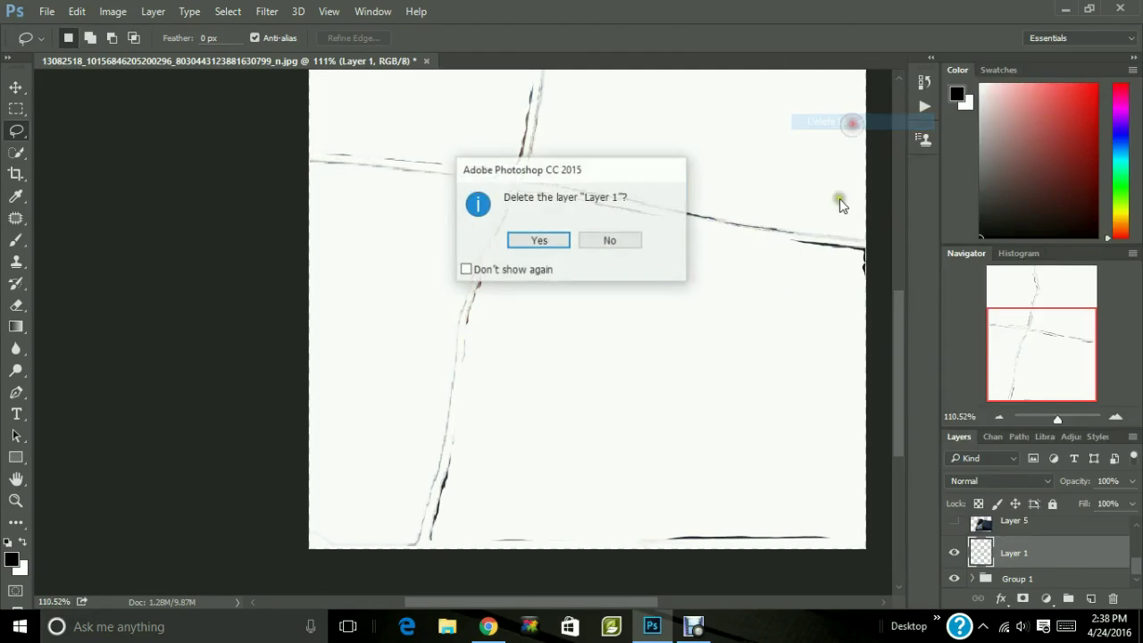
click(549, 238)
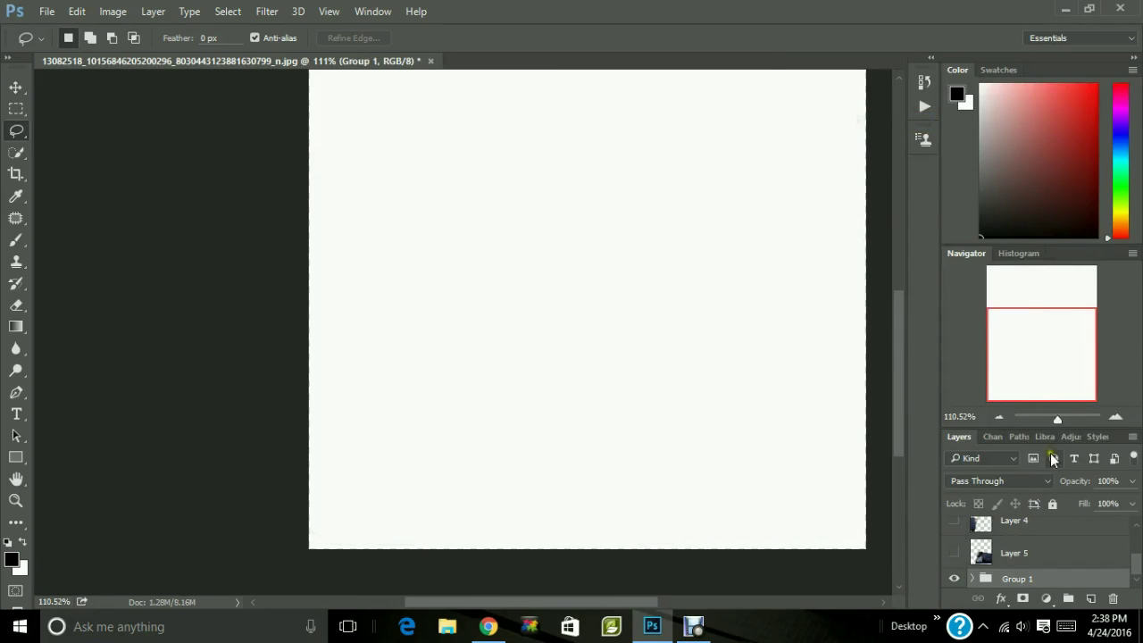
Show all four photo-piece layers again, Layers 2 to 5.
drag(1132, 567, 1138, 550)
click(953, 576)
click(953, 544)
click(953, 566)
click(956, 533)
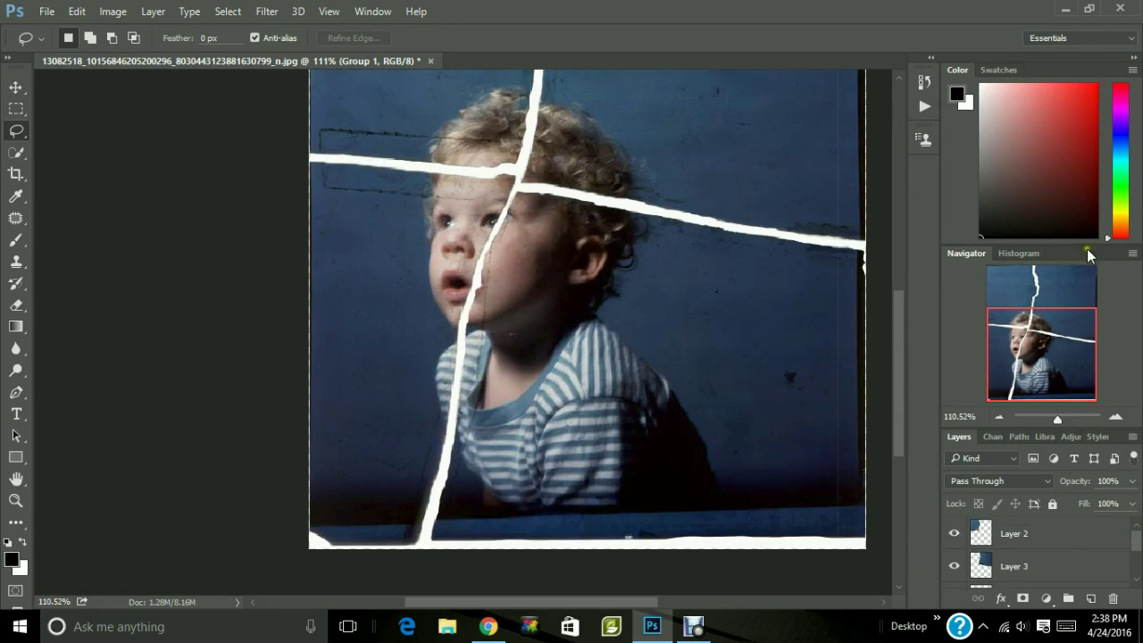
Move the upper-left piece on Layer 2 right toward the upper-right piece to close the vertical tear.
drag(1044, 357, 1033, 292)
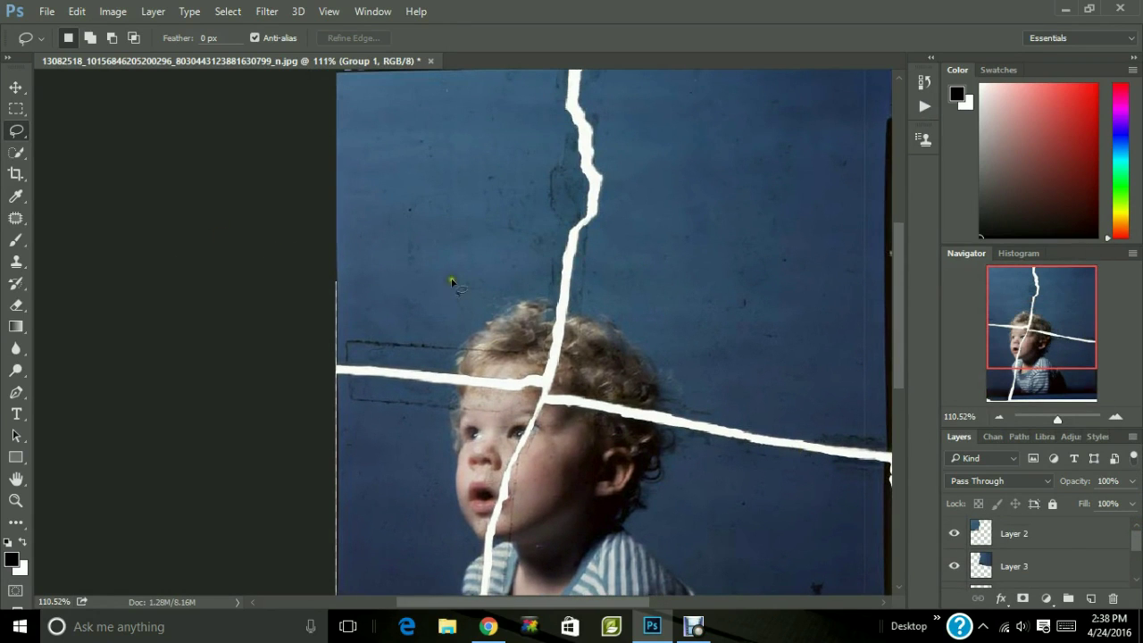
click(1041, 537)
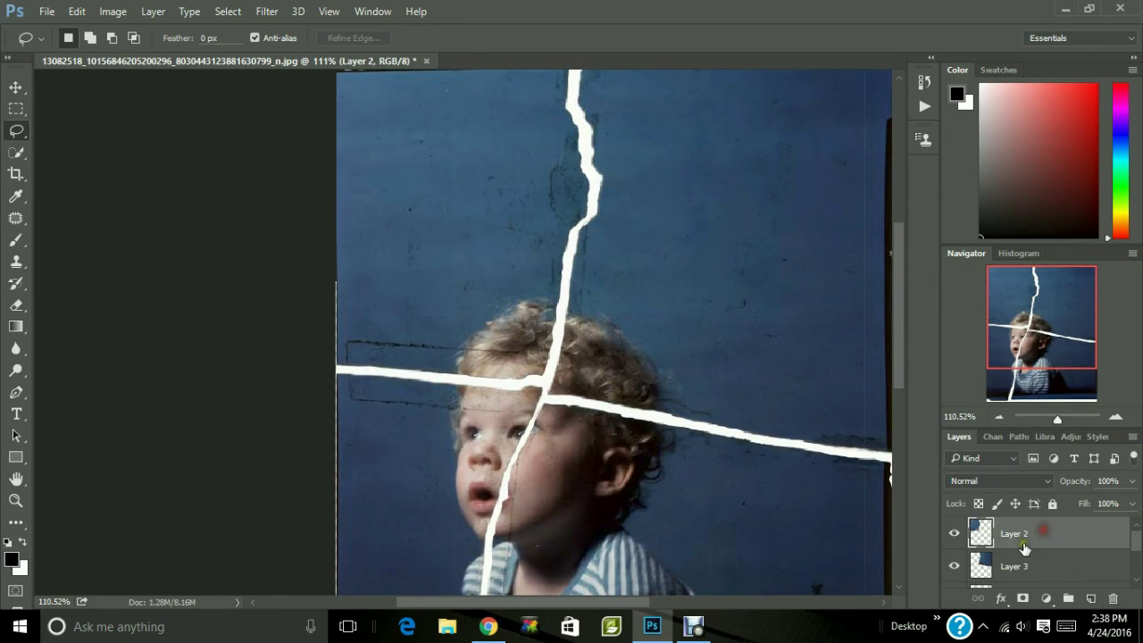
click(16, 87)
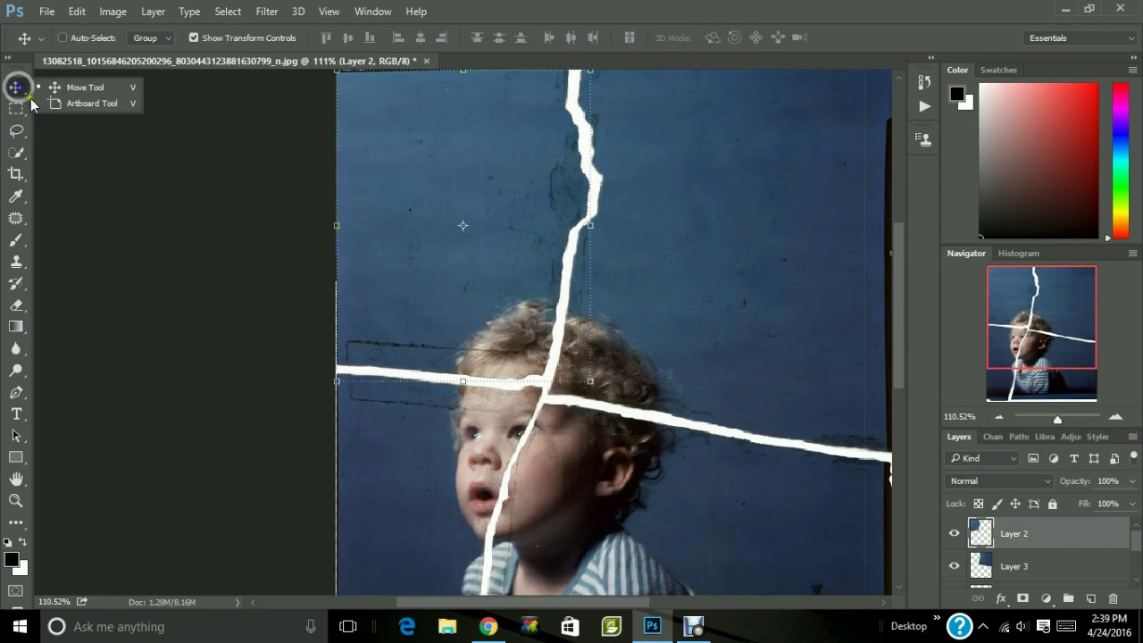
click(80, 87)
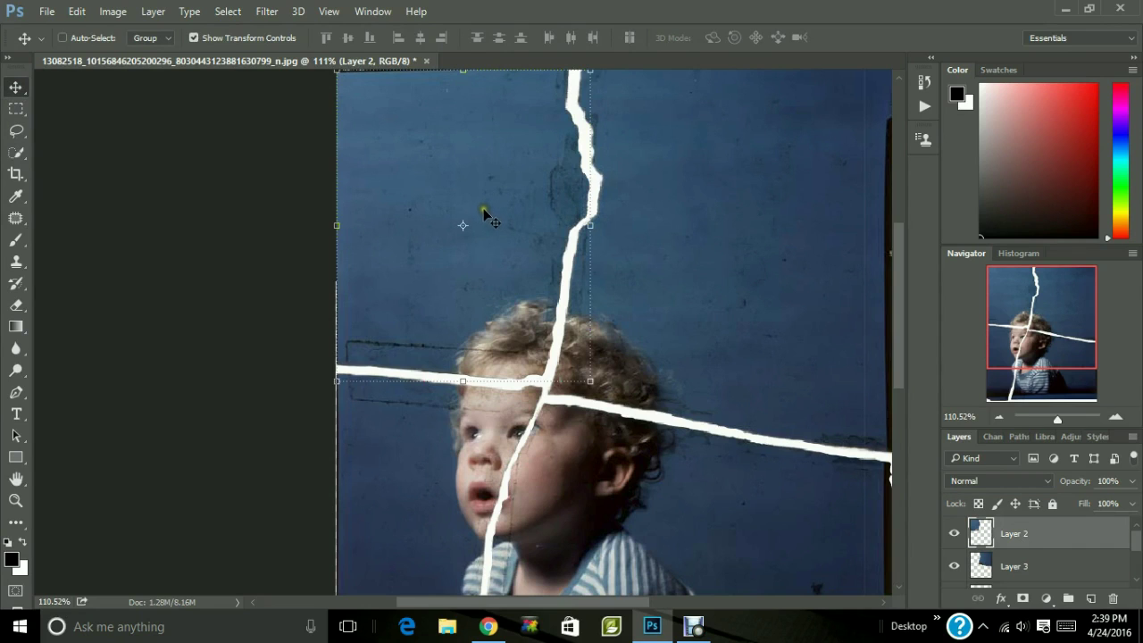
drag(474, 210, 492, 217)
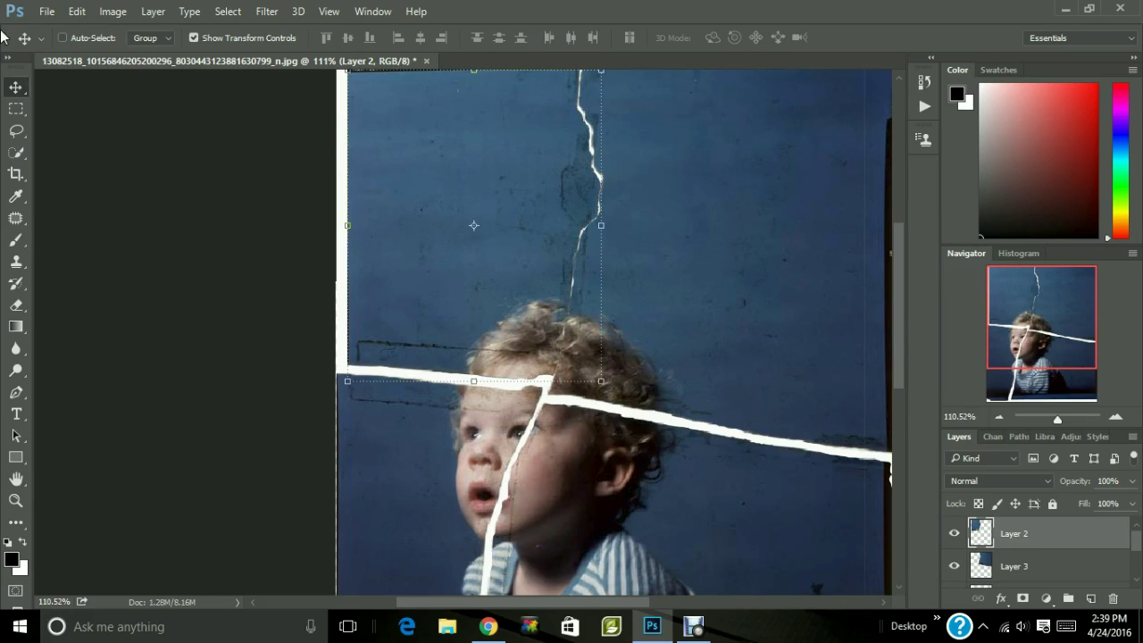
Nudge the upper-left piece horizontally in small increments to fine-tune its fit along the vertical tear.
key(Right)
key(Right)
key(Right)
key(Right)
key(Right)
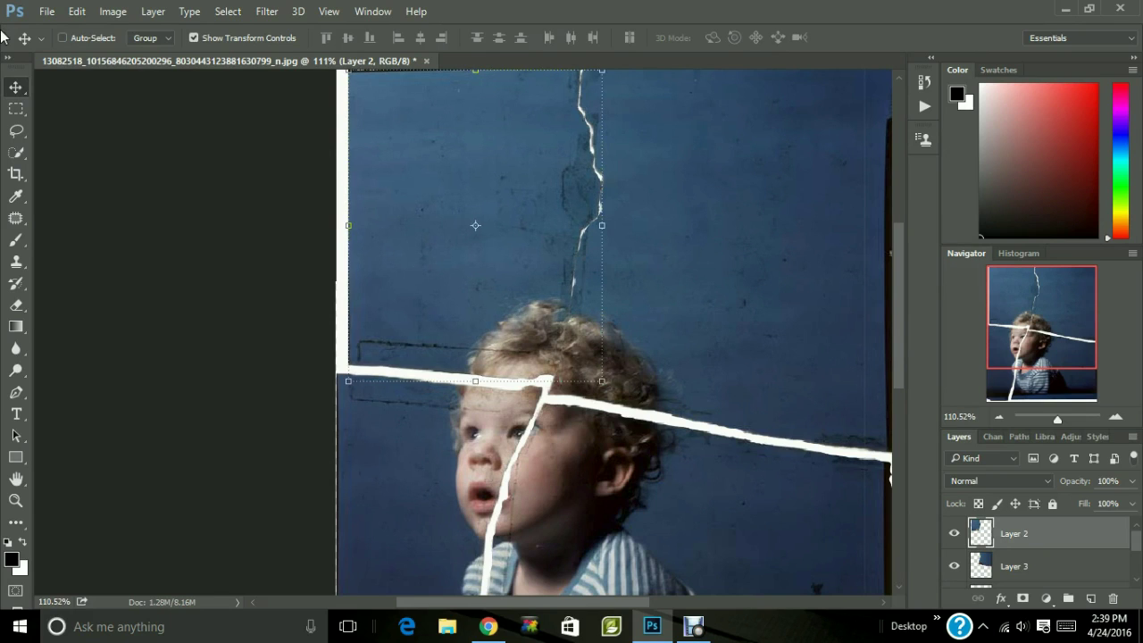
key(Left)
key(Left)
key(Left)
key(Left)
key(Left)
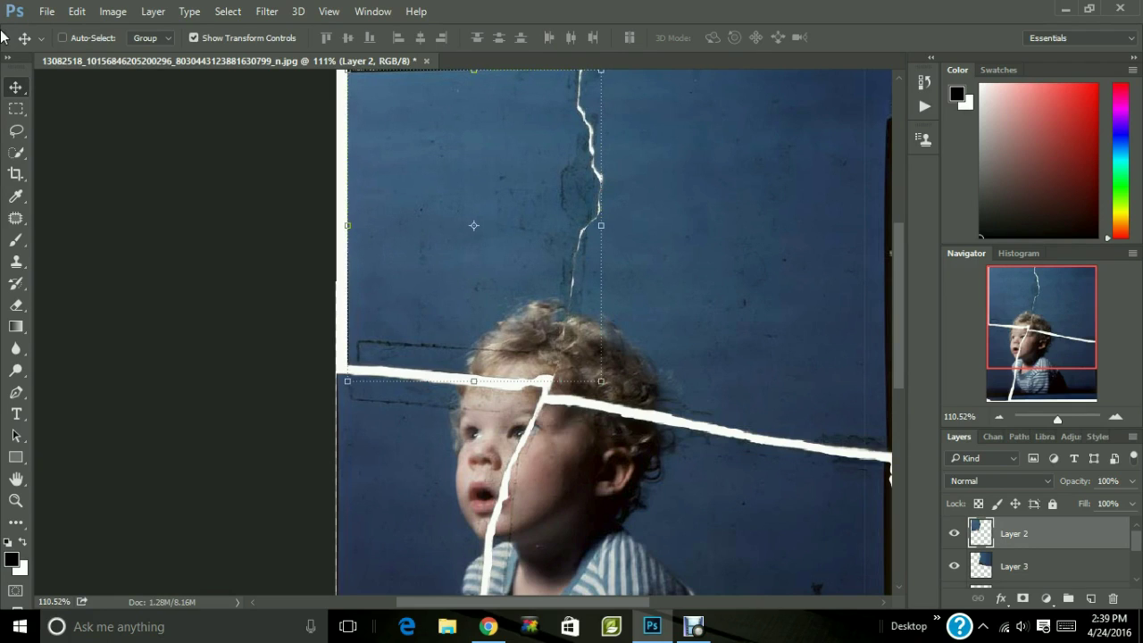
key(Right)
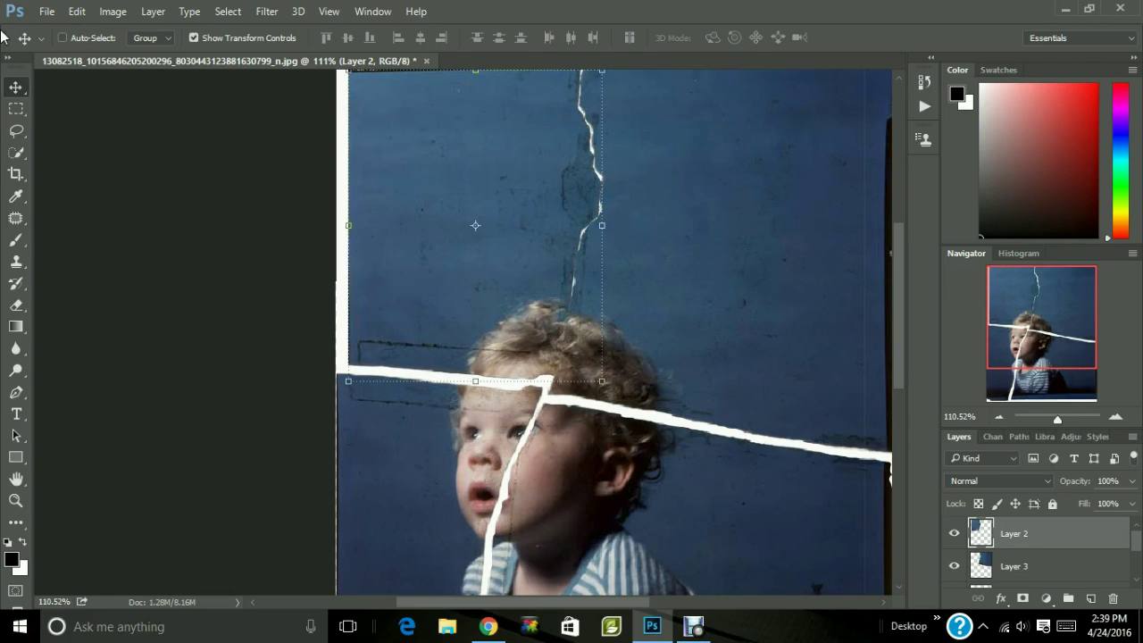
Rotate the upper-left piece by -0.08°, shift it to X 149 px, and apply the transform.
click(612, 228)
drag(614, 230, 618, 230)
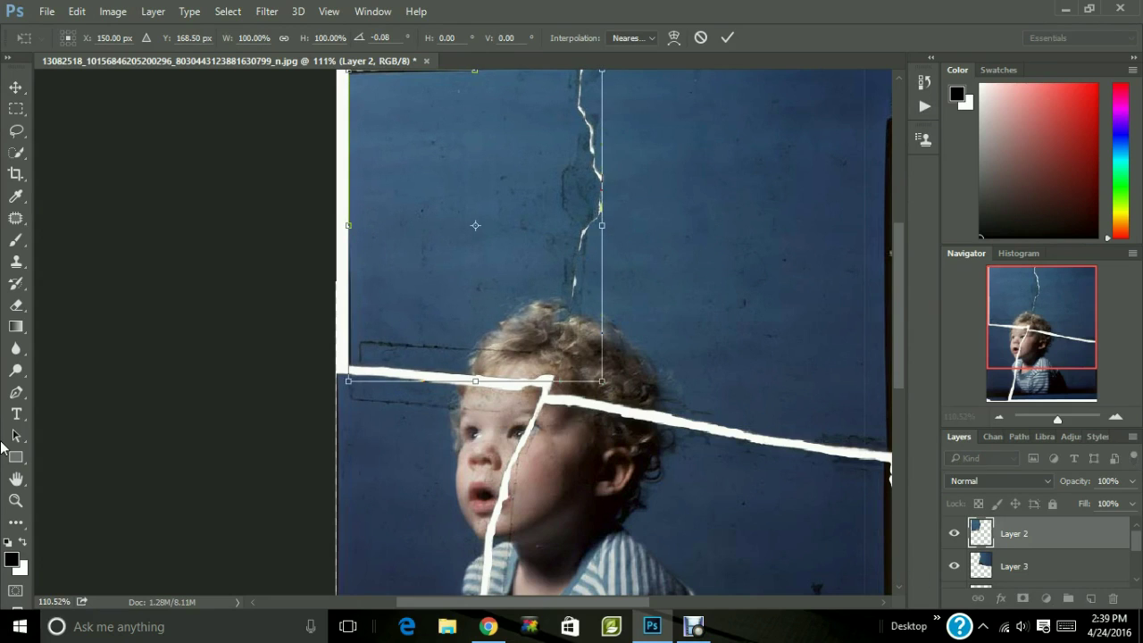
key(Left)
key(Left)
key(Left)
key(Left)
key(Left)
key(Left)
key(Left)
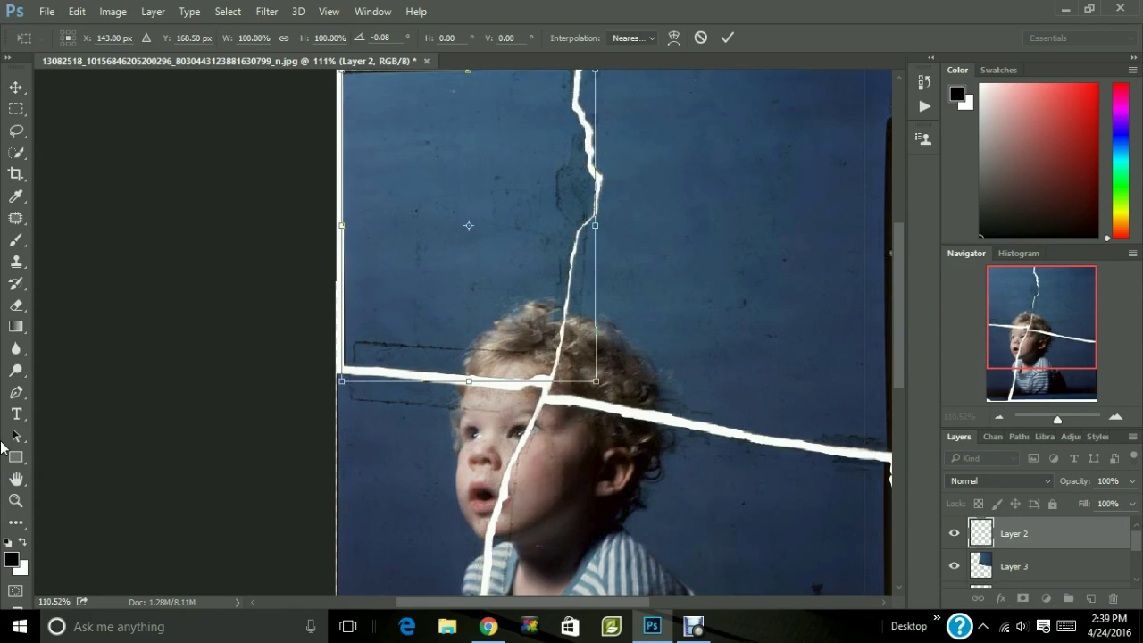
key(Right)
key(Right)
key(Right)
key(Right)
key(Right)
key(Right)
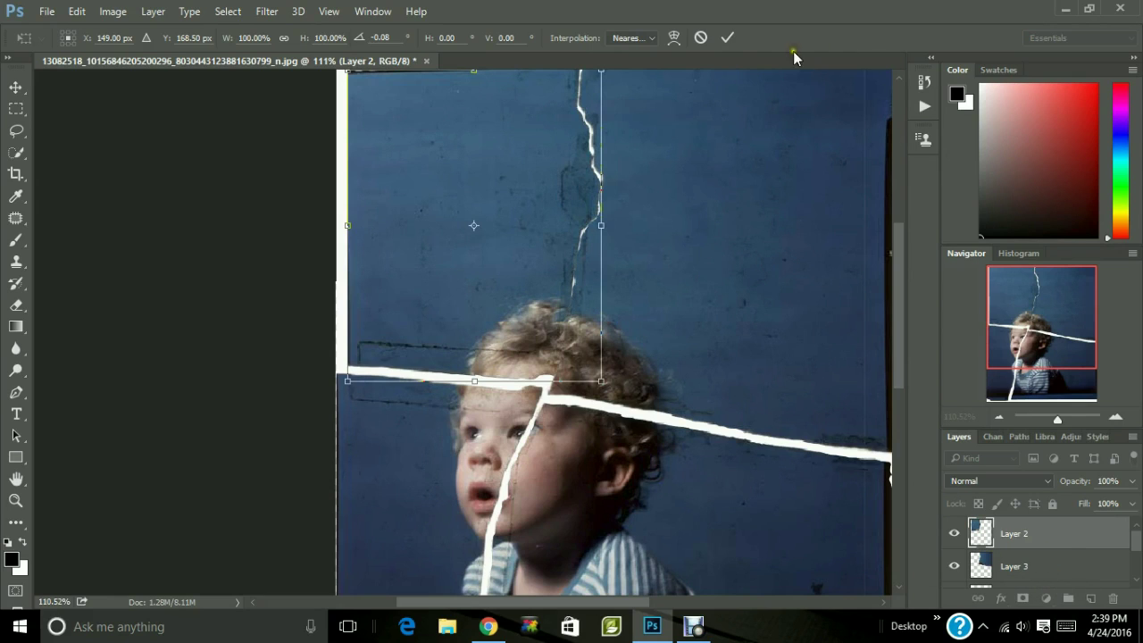
click(727, 38)
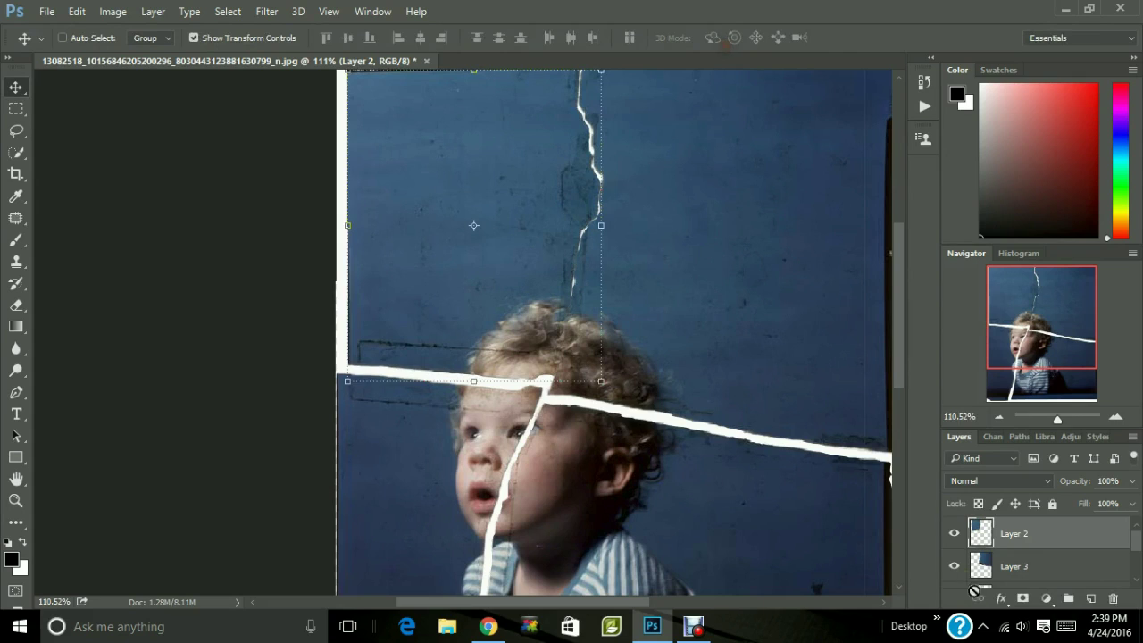
click(1026, 566)
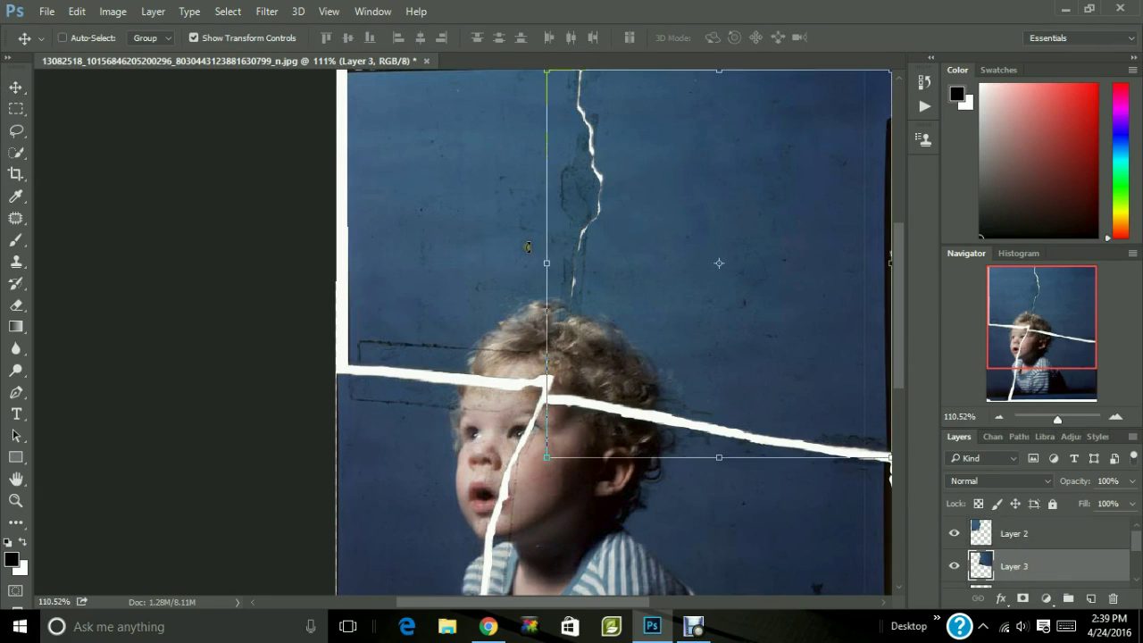
mouse_move(527, 247)
mouse_down()
mouse_move(540, 267)
mouse_move(524, 245)
mouse_up()
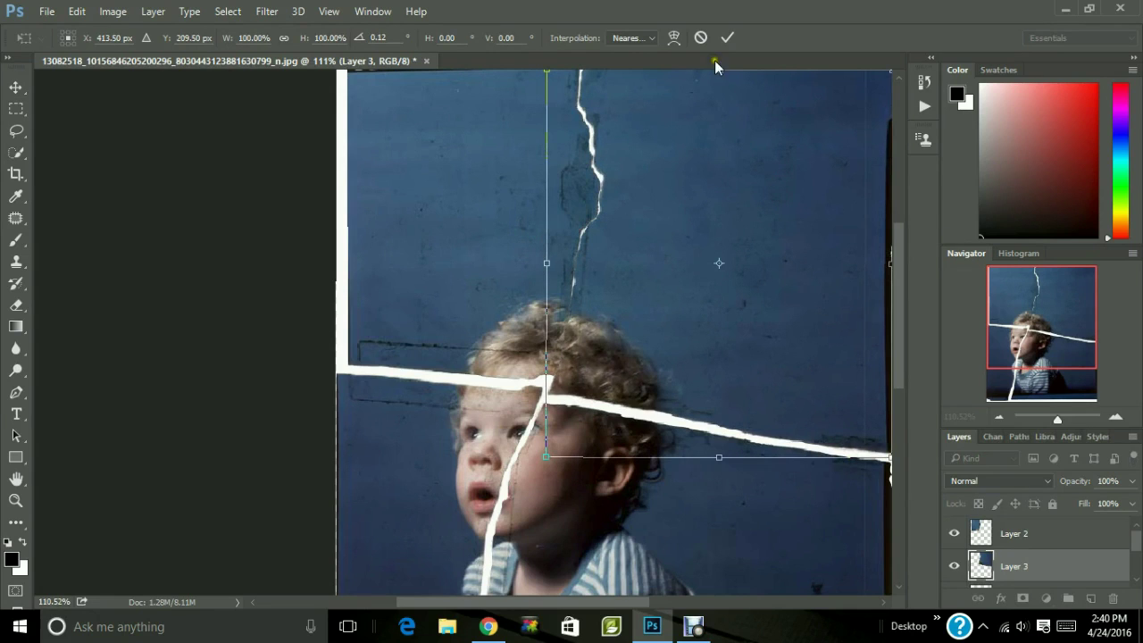
click(702, 37)
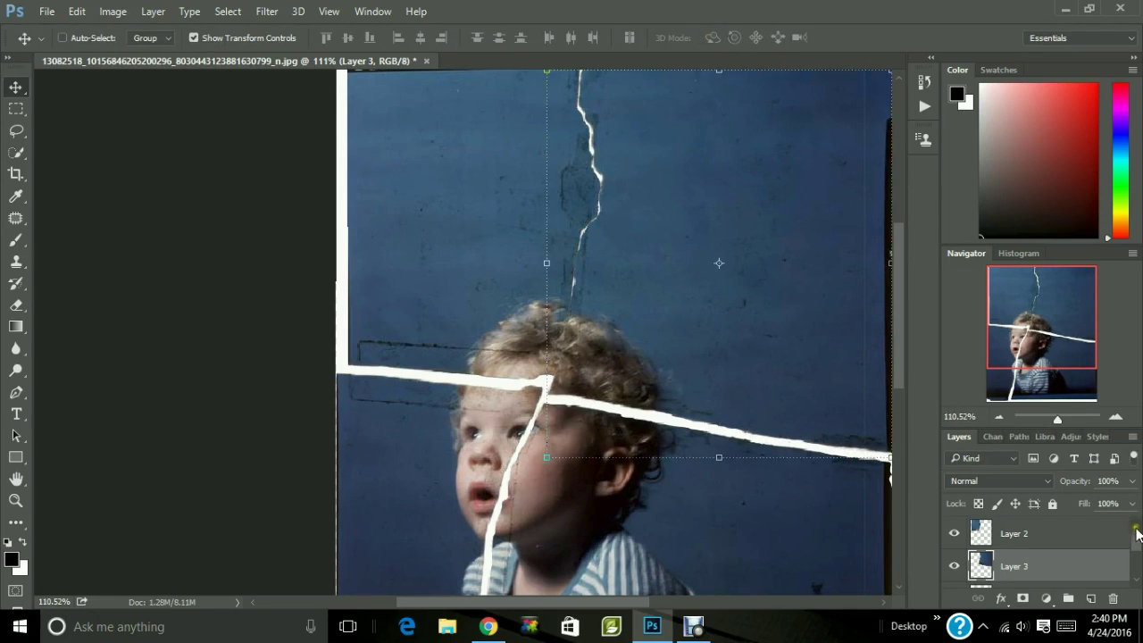
Move the lower-left piece on Layer 4 right toward the lower-right piece to close the tear through the face.
drag(1138, 540, 1136, 548)
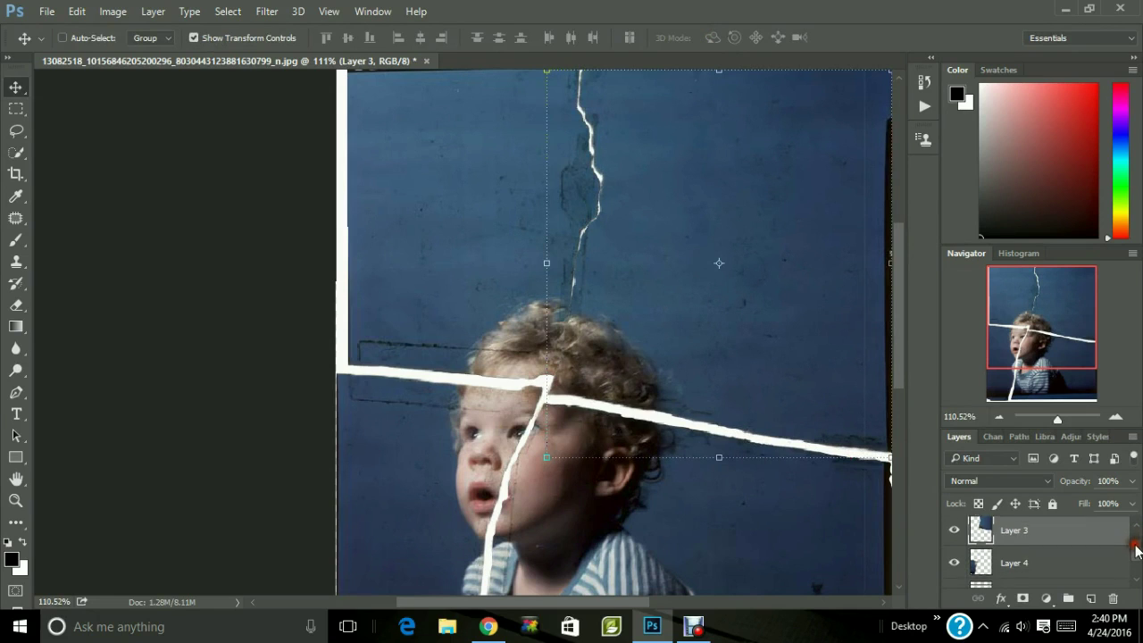
click(1024, 551)
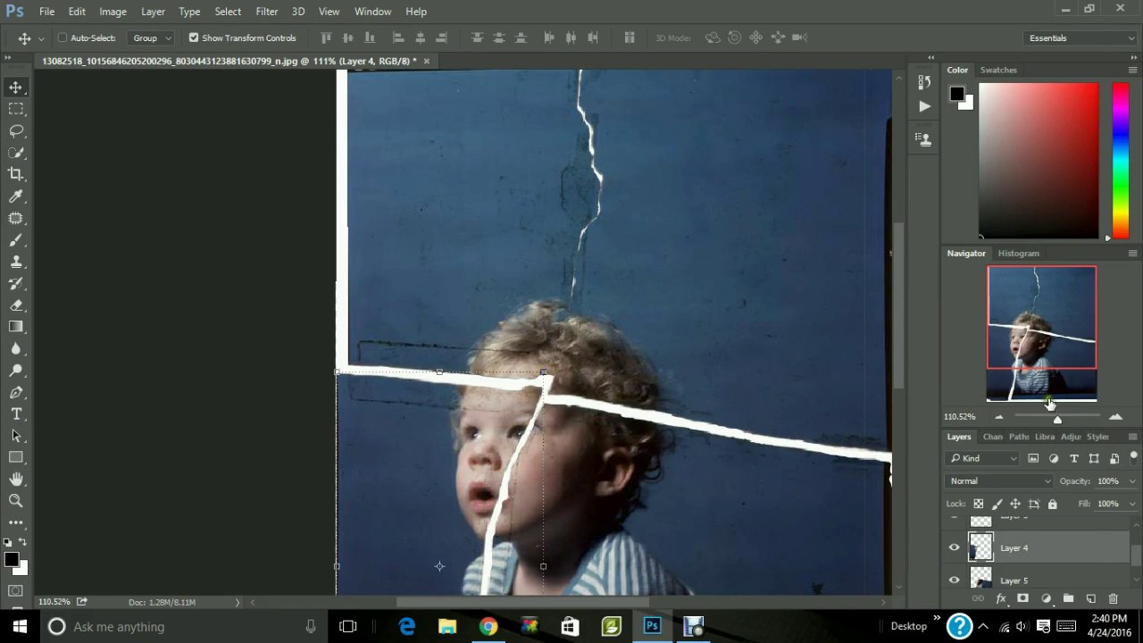
drag(1066, 347, 1063, 377)
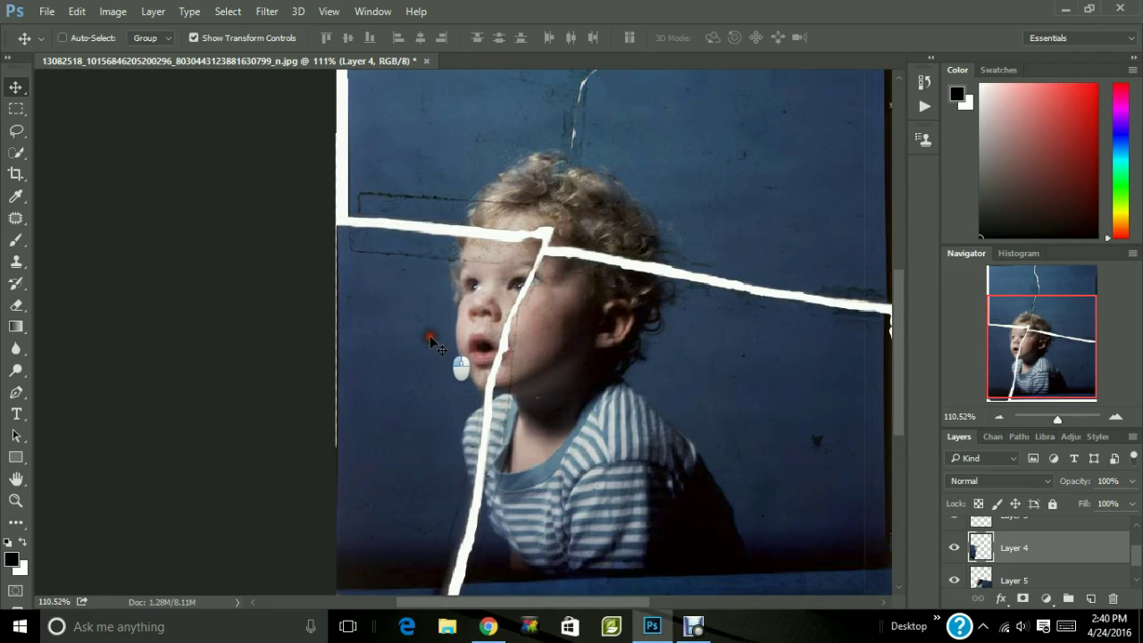
drag(431, 335, 428, 334)
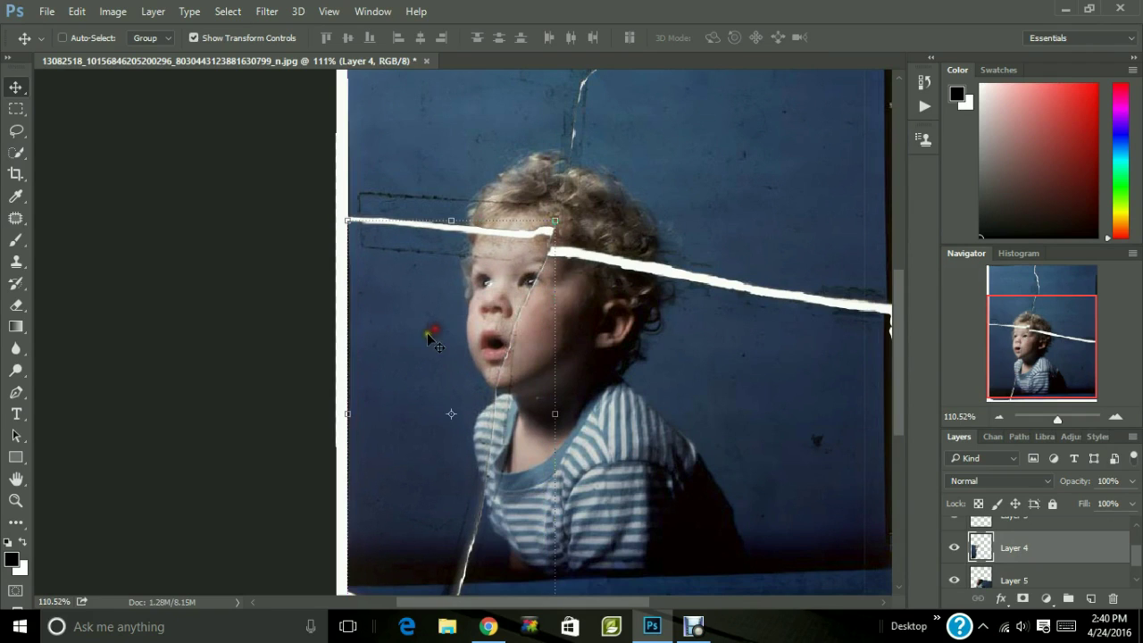
Nudge the lower-left piece up and slightly right in small increments to close the horizontal tear beneath the upper-left piece.
key(Up)
key(Up)
key(Up)
key(Up)
key(Up)
key(Up)
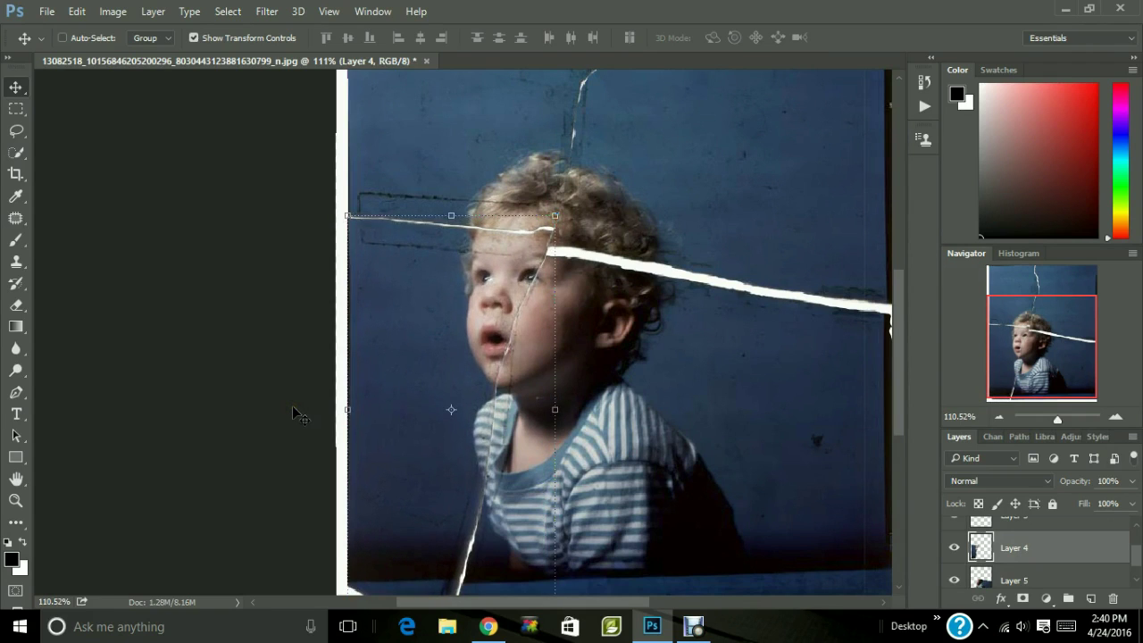
key(Up)
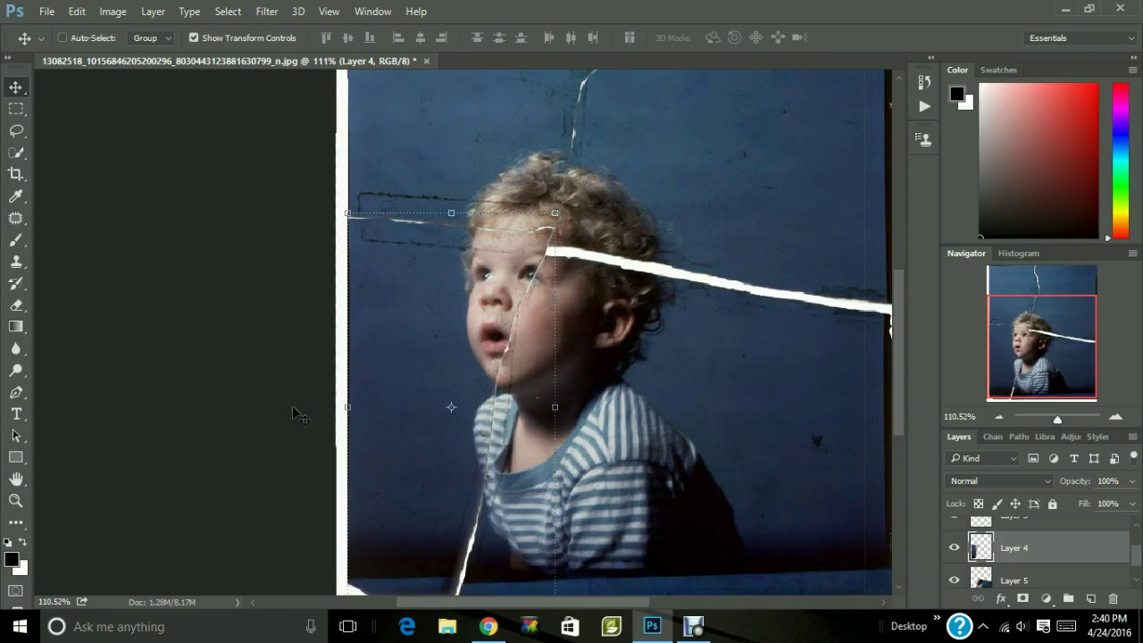
key(Up)
key(Up)
key(Right)
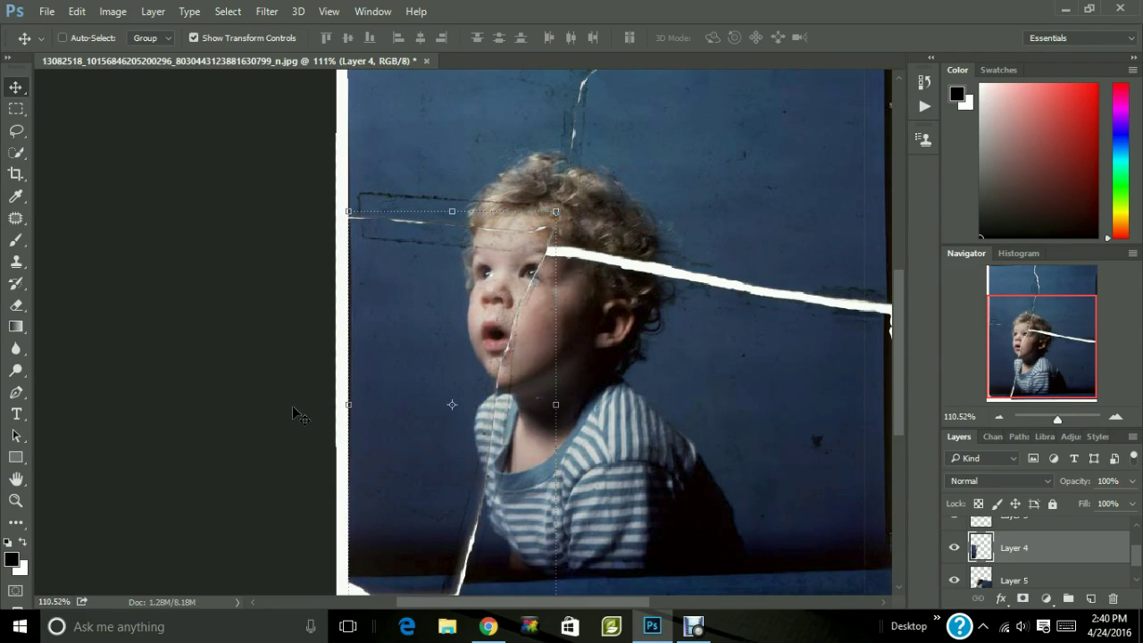
key(Right)
key(Up)
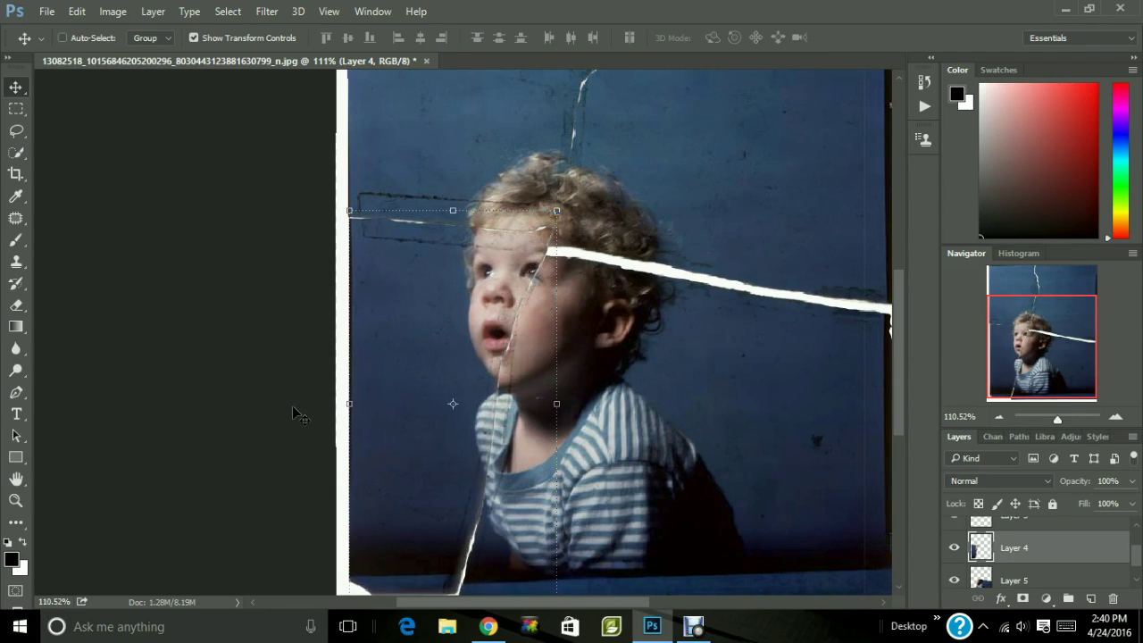
key(Up)
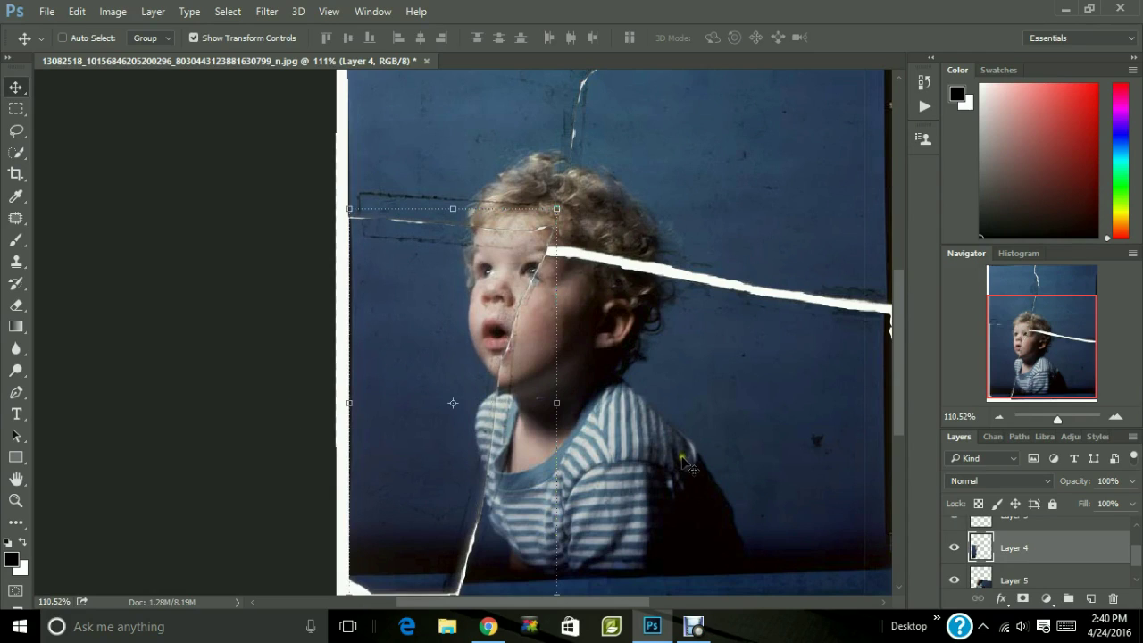
Nudge the lower-right piece on Layer 5 up and slightly right until it meets the upper-right piece along the slanted tear.
click(1018, 580)
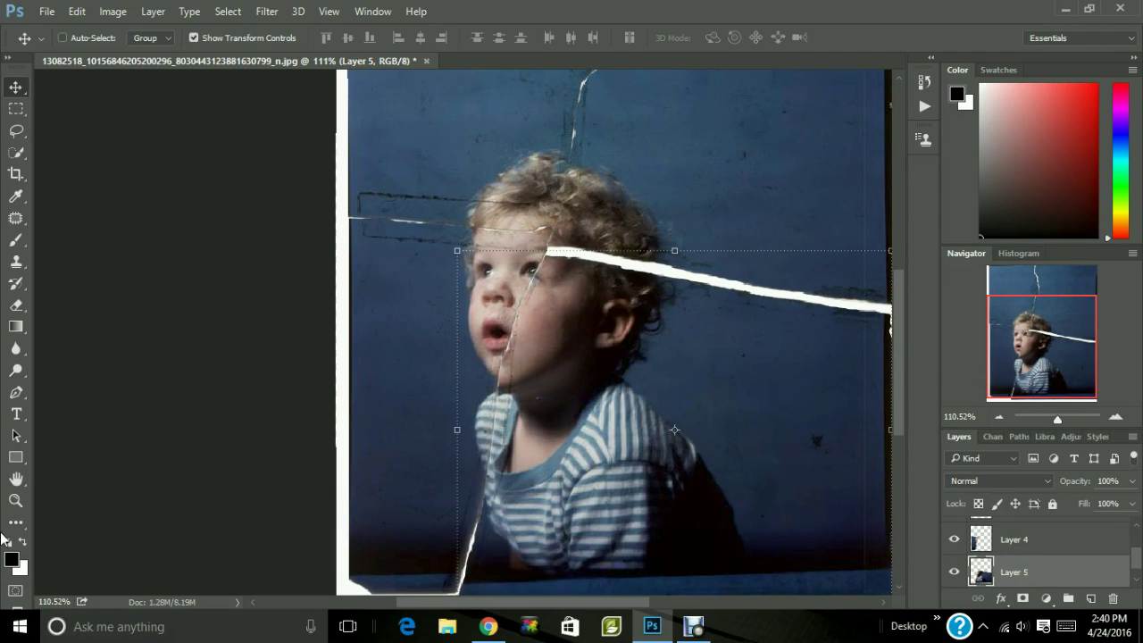
key(Up)
key(Up)
key(Up)
key(Up)
key(Up)
key(Up)
key(Up)
key(Up)
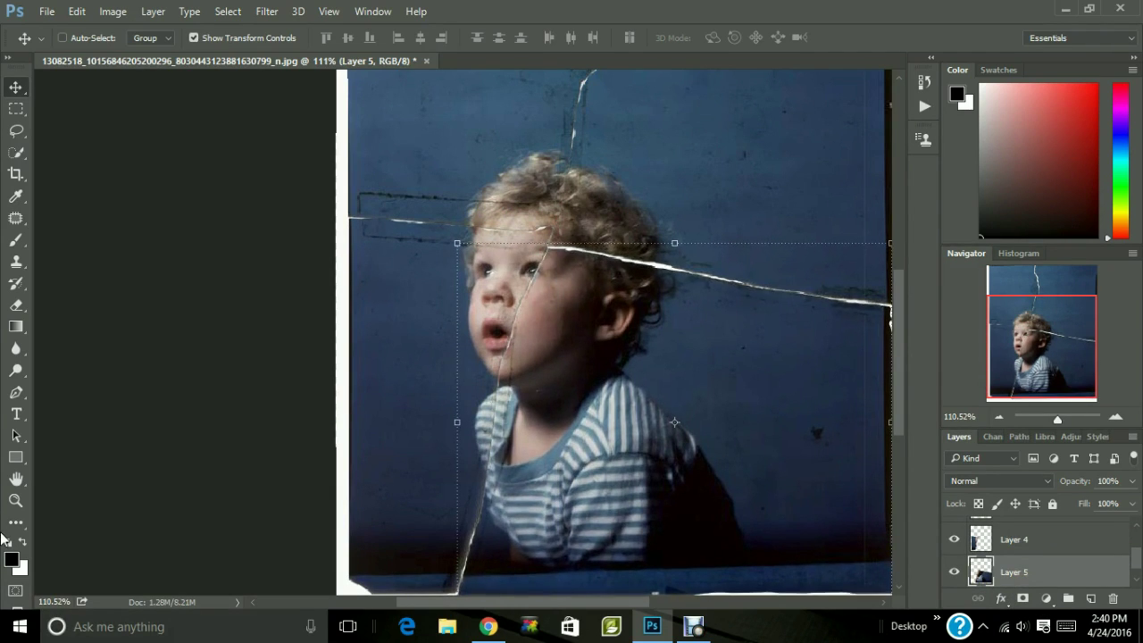
key(Up)
key(Up)
key(Up)
key(Up)
key(Right)
key(Right)
key(Right)
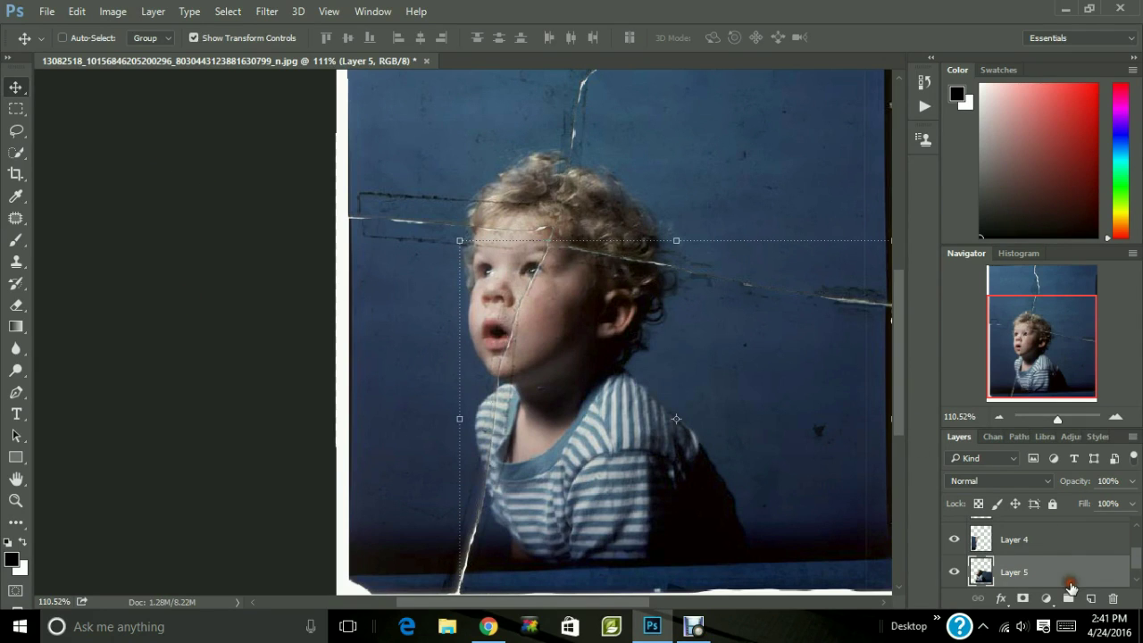
Hide Group 1 and merge the visible photo-piece layers into a single layer.
scroll(1136, 570, down, 1)
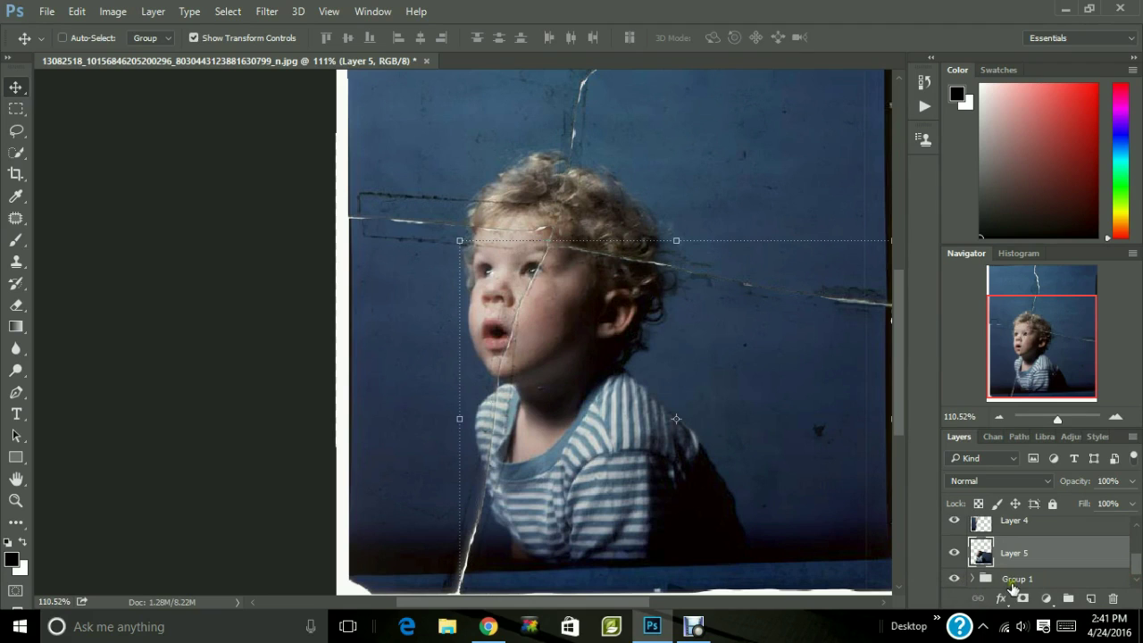
click(951, 580)
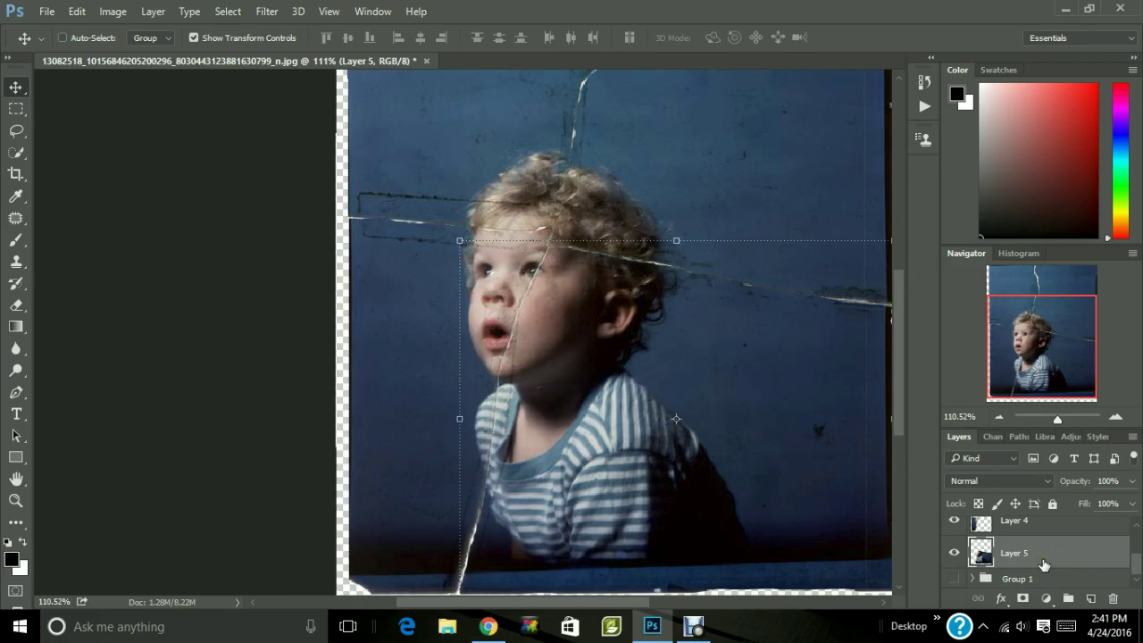
click(153, 12)
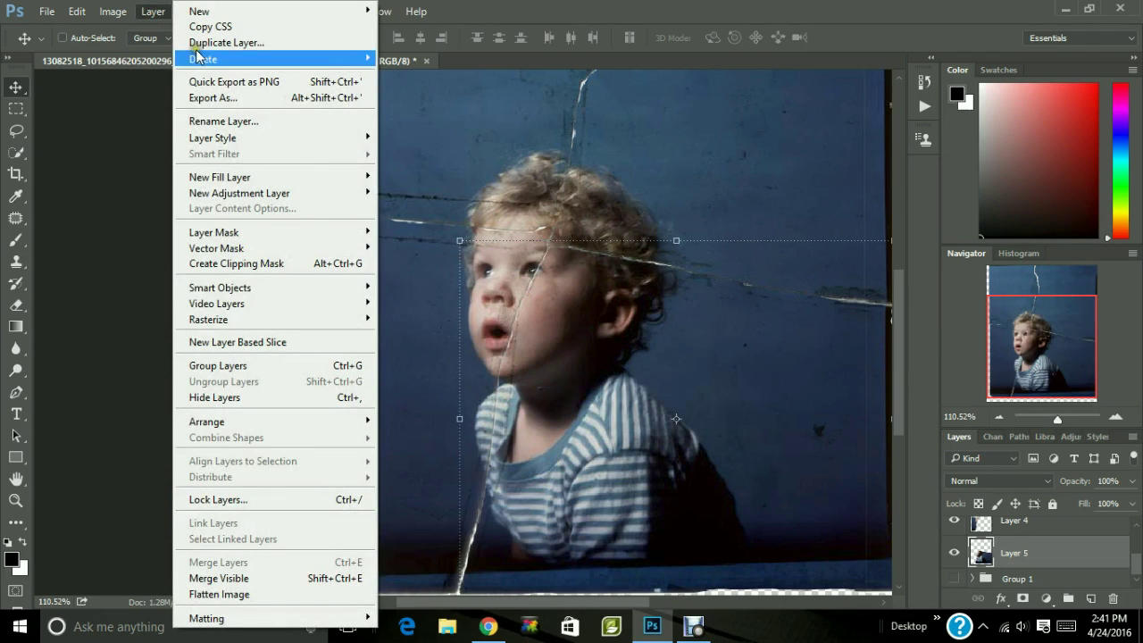
click(204, 580)
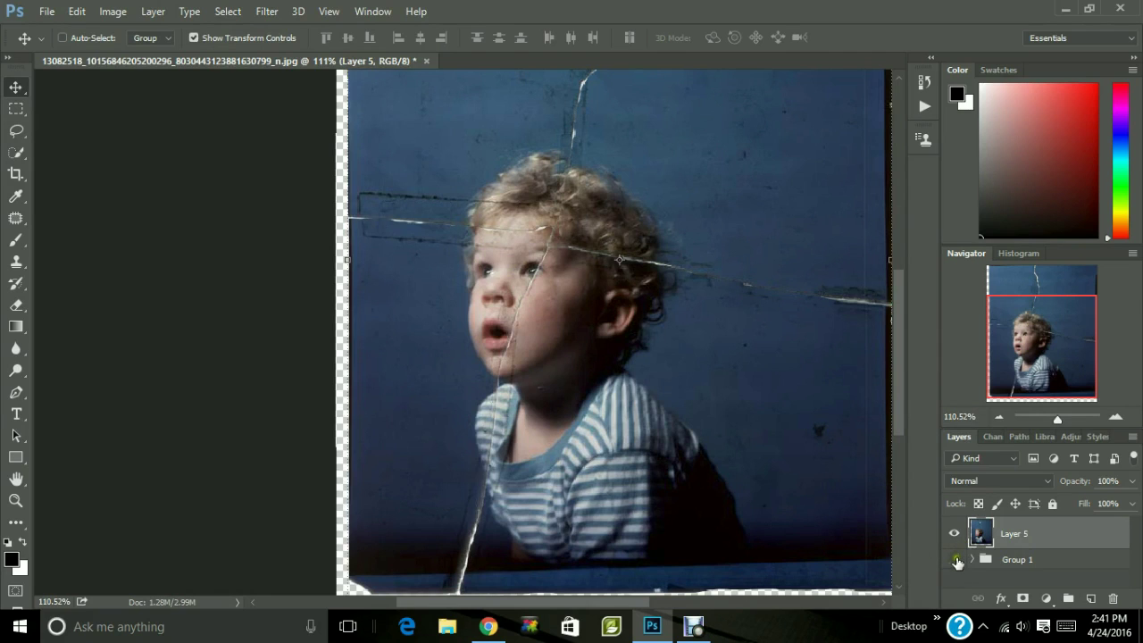
Show Group 1 again and expand it to reach Color Fill 1 and Layer 0.
click(954, 559)
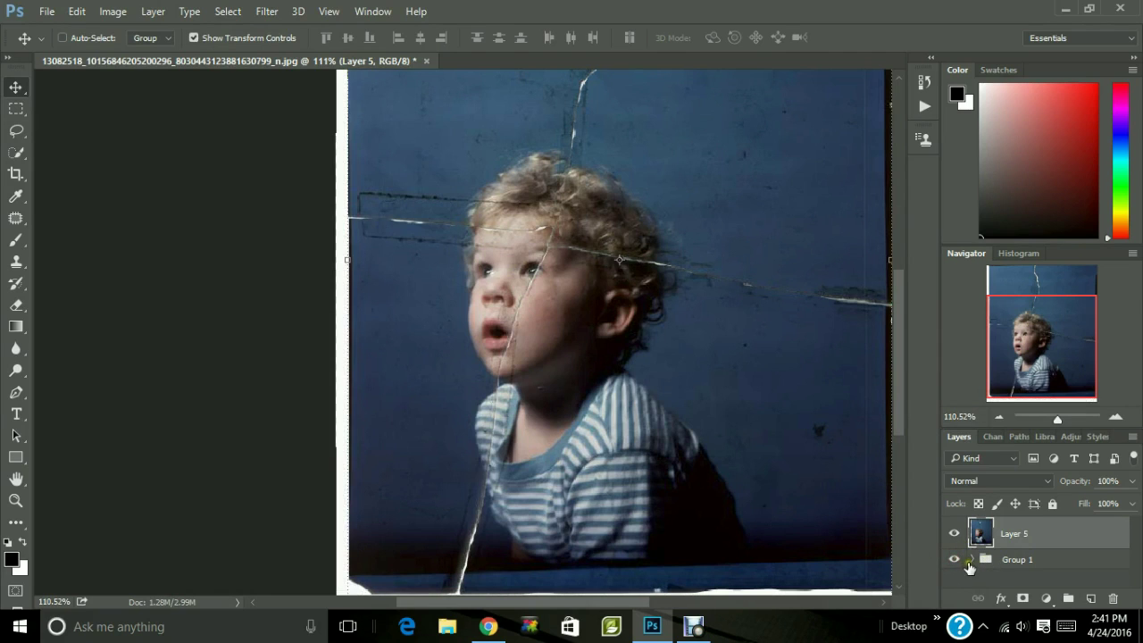
click(970, 559)
scroll(1131, 552, down, 2)
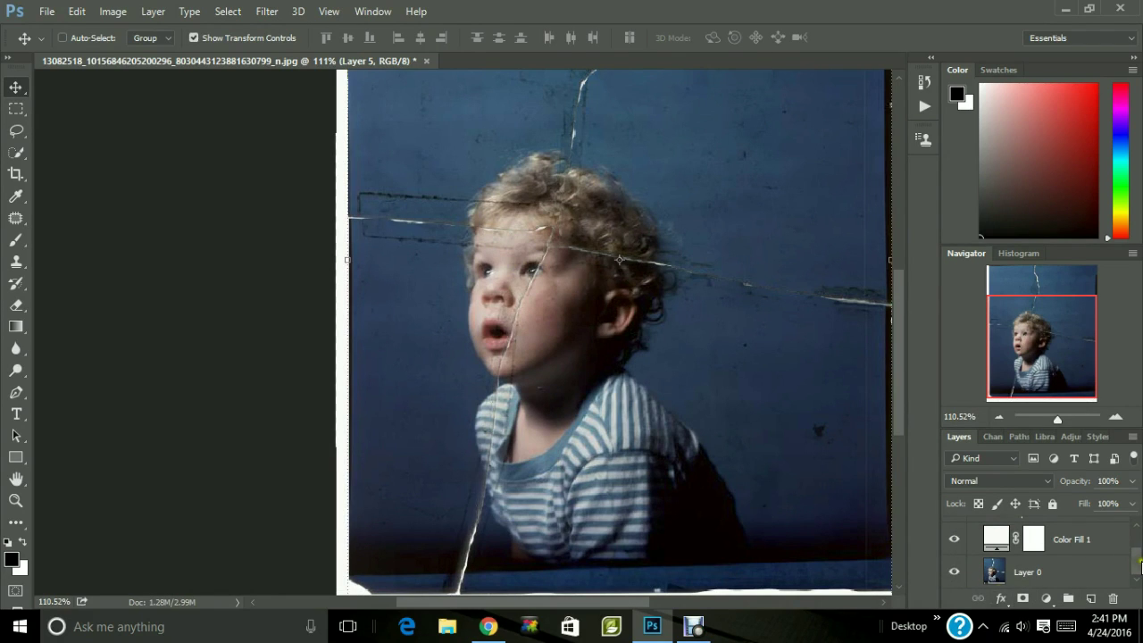
Compare the merged photo with the original by toggling the visibility of Color Fill 1, Layer 5 and Layer 0, leaving all shown.
click(955, 541)
scroll(1135, 564, up, 3)
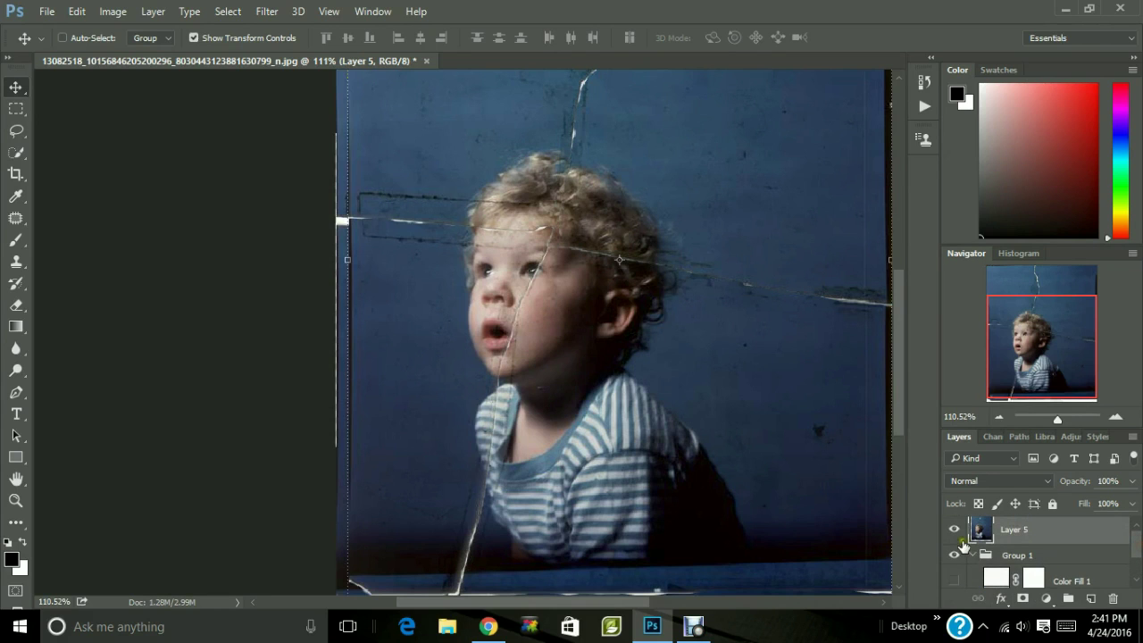
click(955, 530)
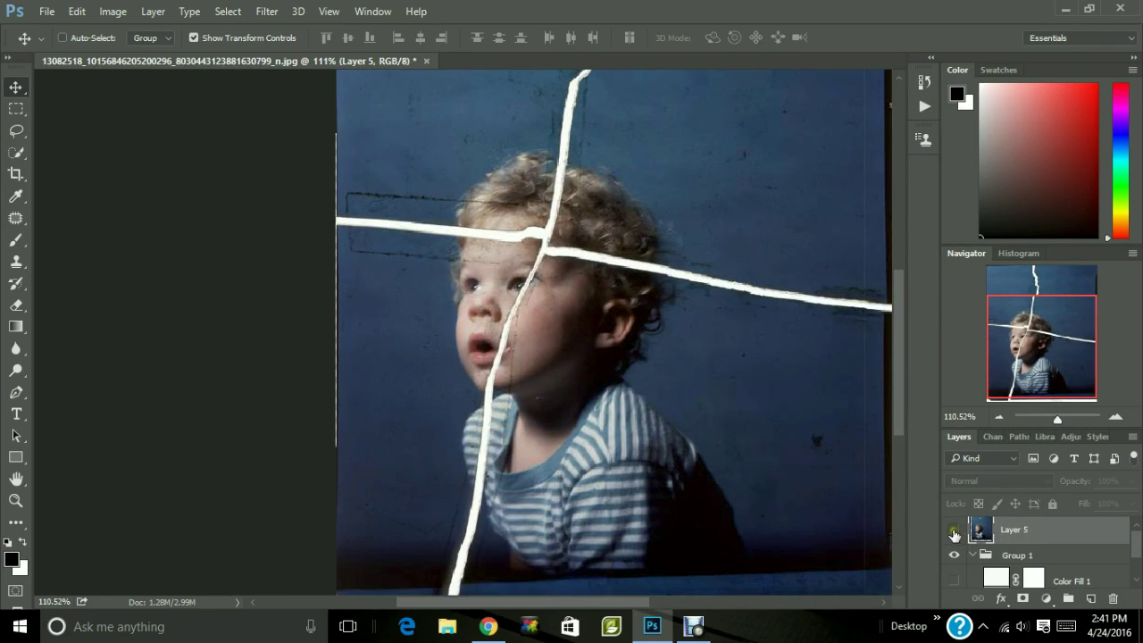
click(954, 530)
drag(1134, 536, 1139, 560)
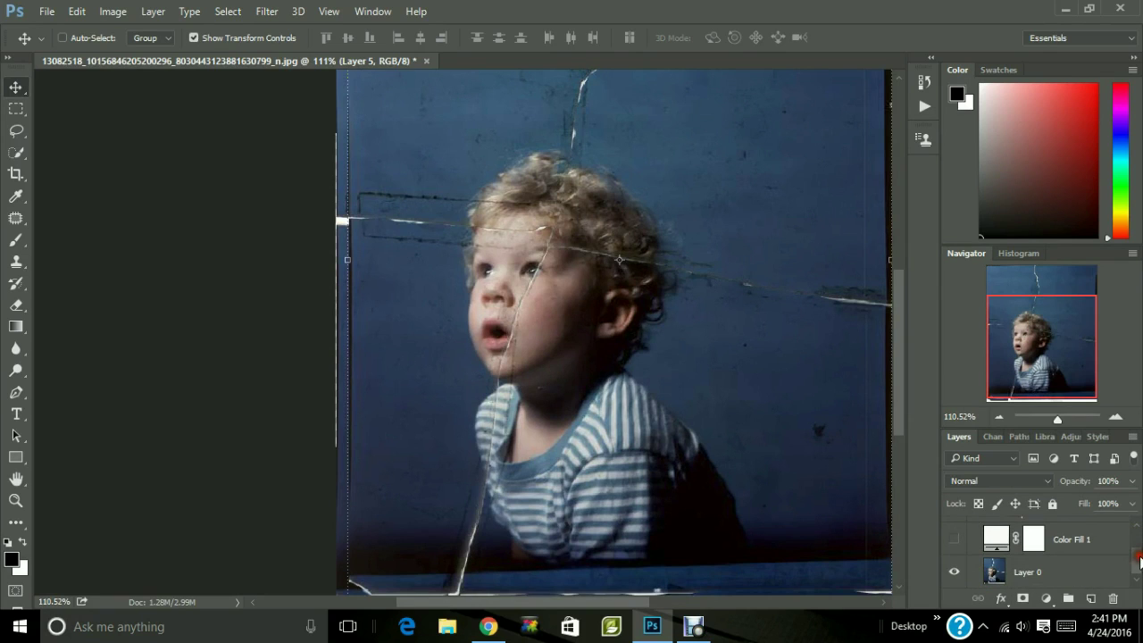
click(955, 573)
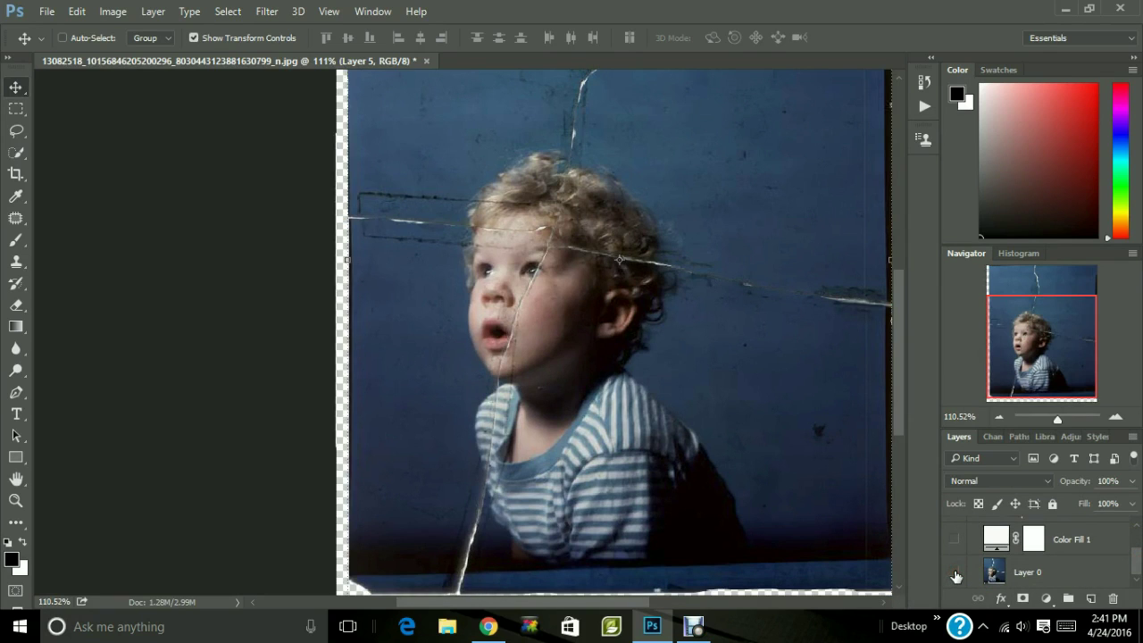
click(954, 574)
click(954, 573)
click(954, 573)
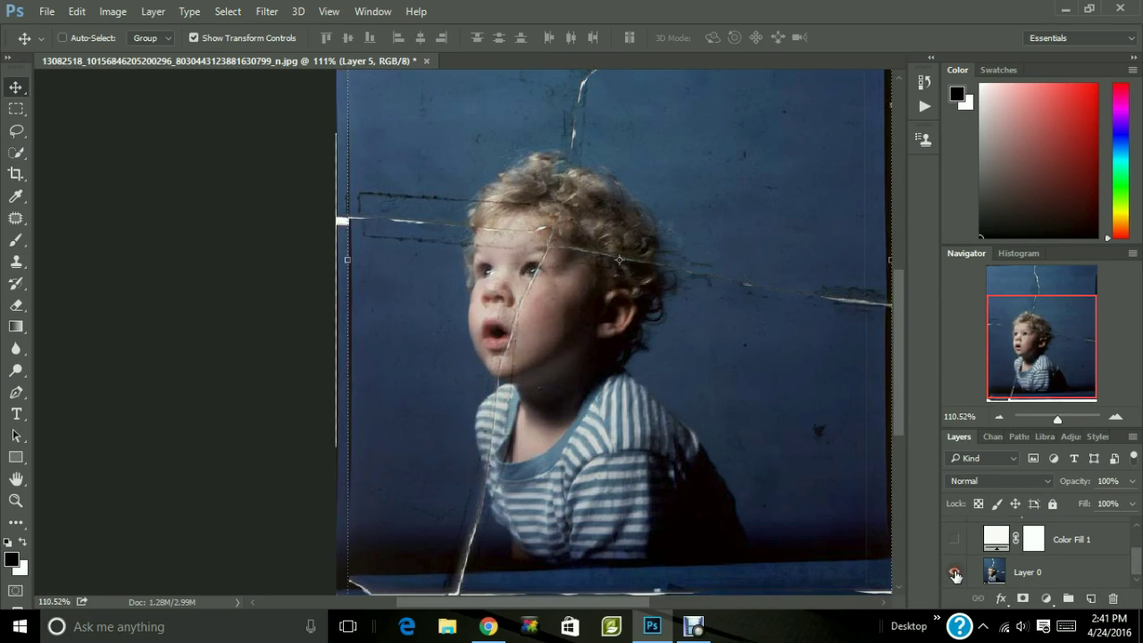
click(955, 573)
click(954, 573)
click(955, 541)
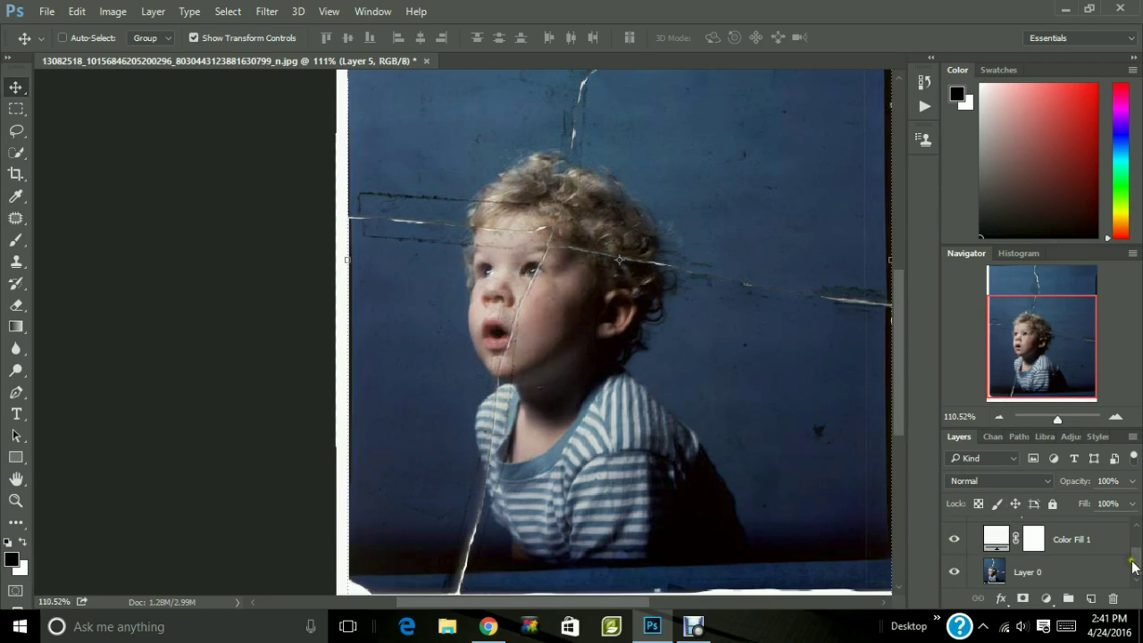
drag(1134, 566, 1138, 540)
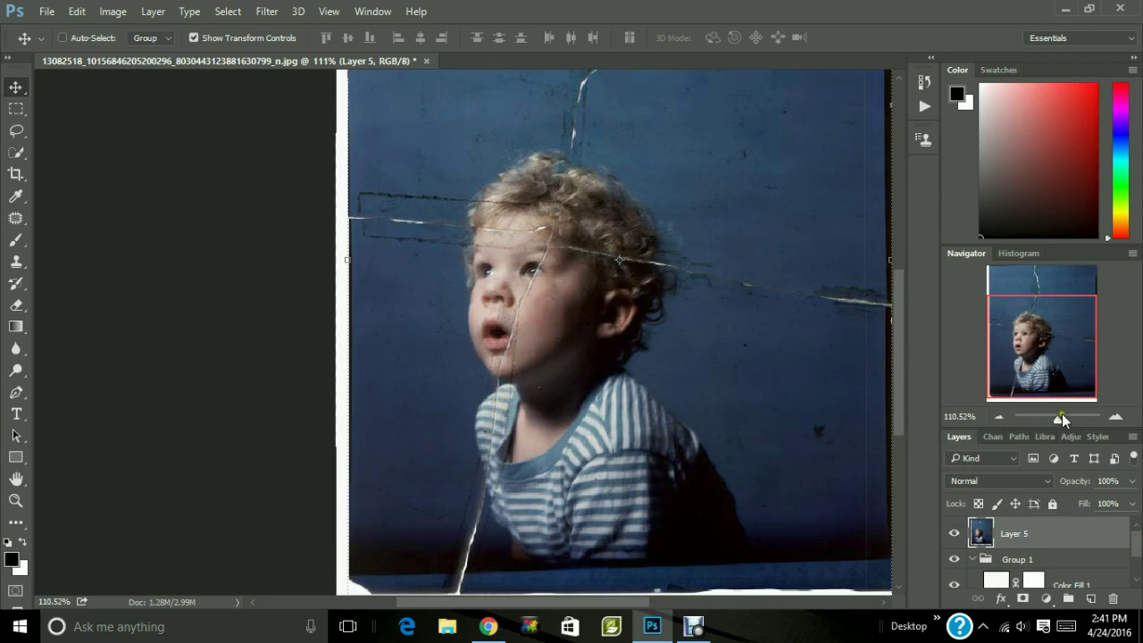
With the Clone Stamp at 72 px, clone clean blue backdrop over the white vertical tear above the child's head.
drag(1060, 418, 1046, 317)
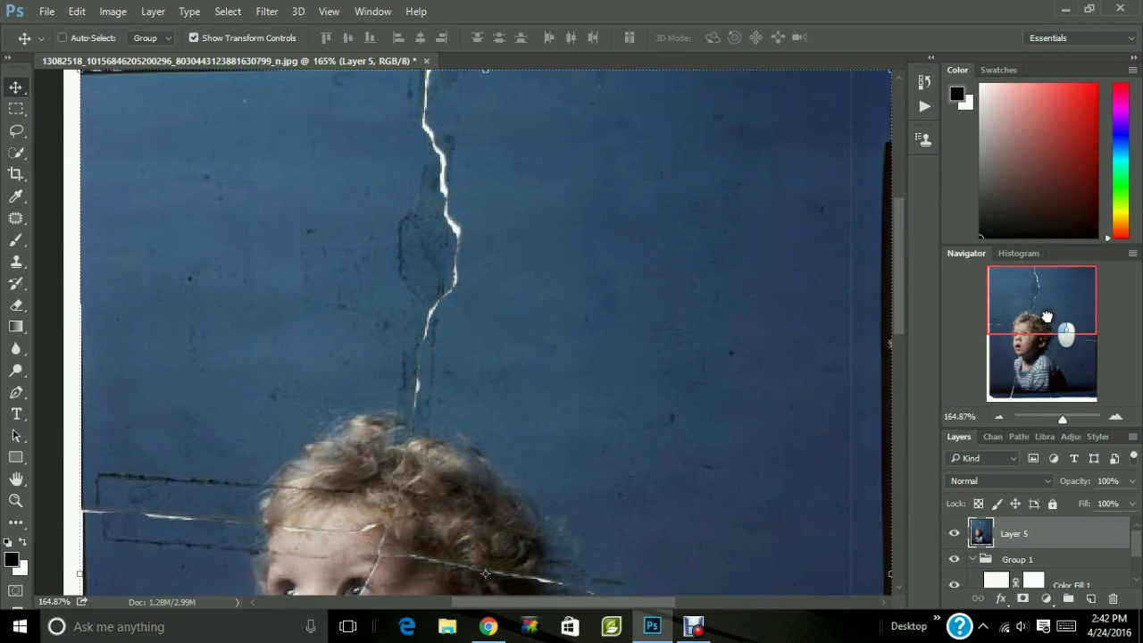
click(25, 266)
right_click(572, 244)
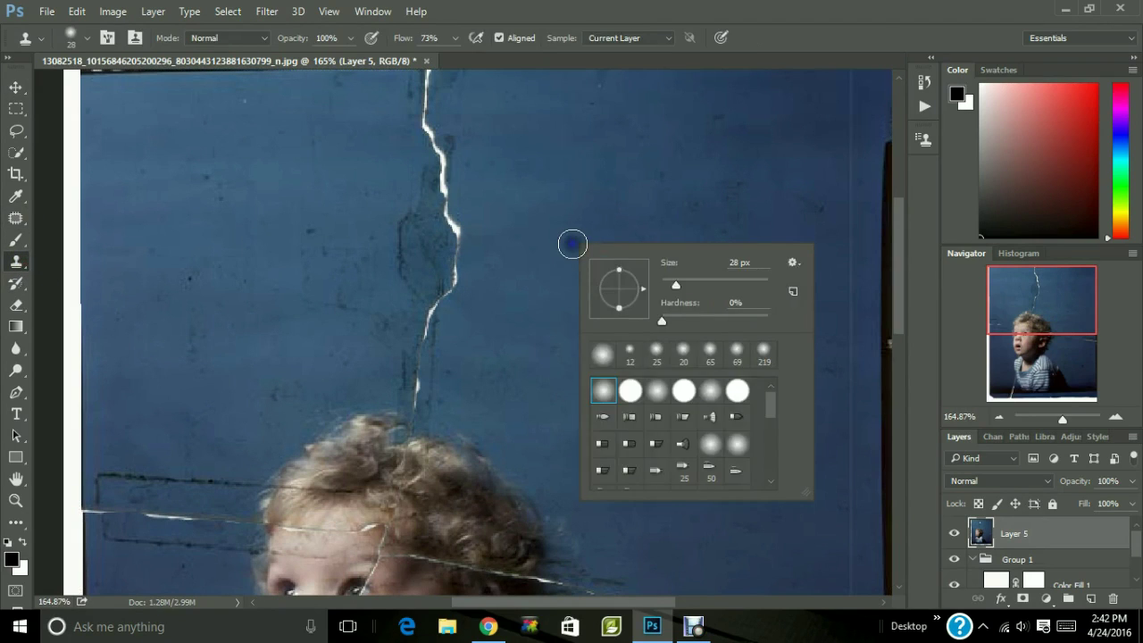
click(698, 282)
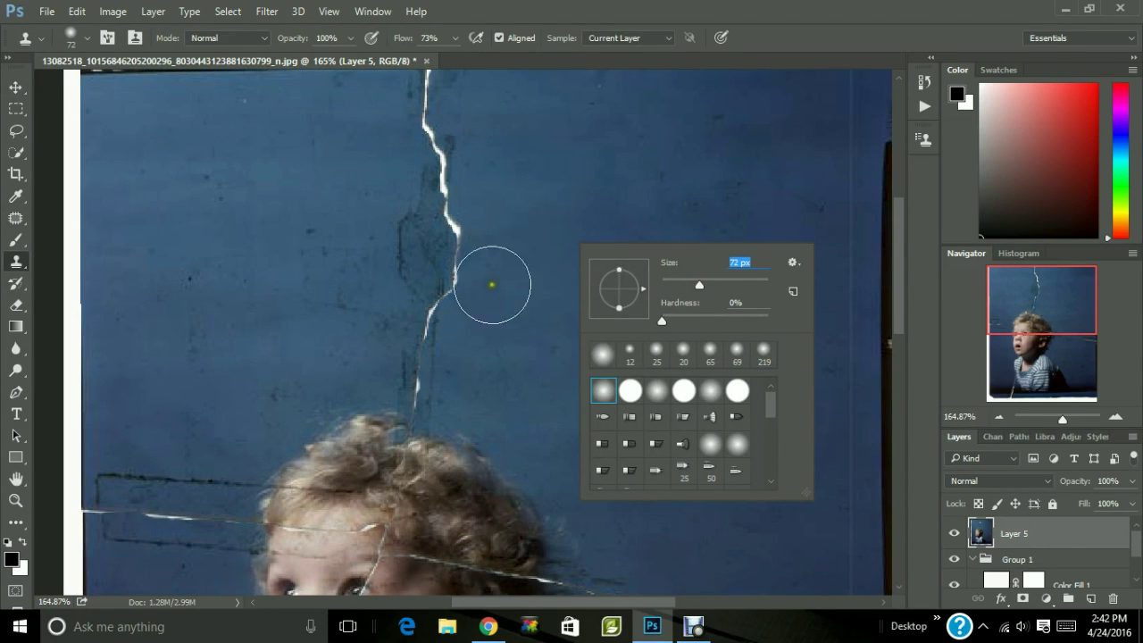
alt+click(513, 175)
mouse_move(453, 202)
mouse_down()
mouse_move(451, 230)
mouse_move(463, 175)
mouse_move(436, 140)
mouse_move(453, 133)
mouse_move(431, 91)
mouse_move(392, 98)
mouse_move(451, 80)
mouse_up()
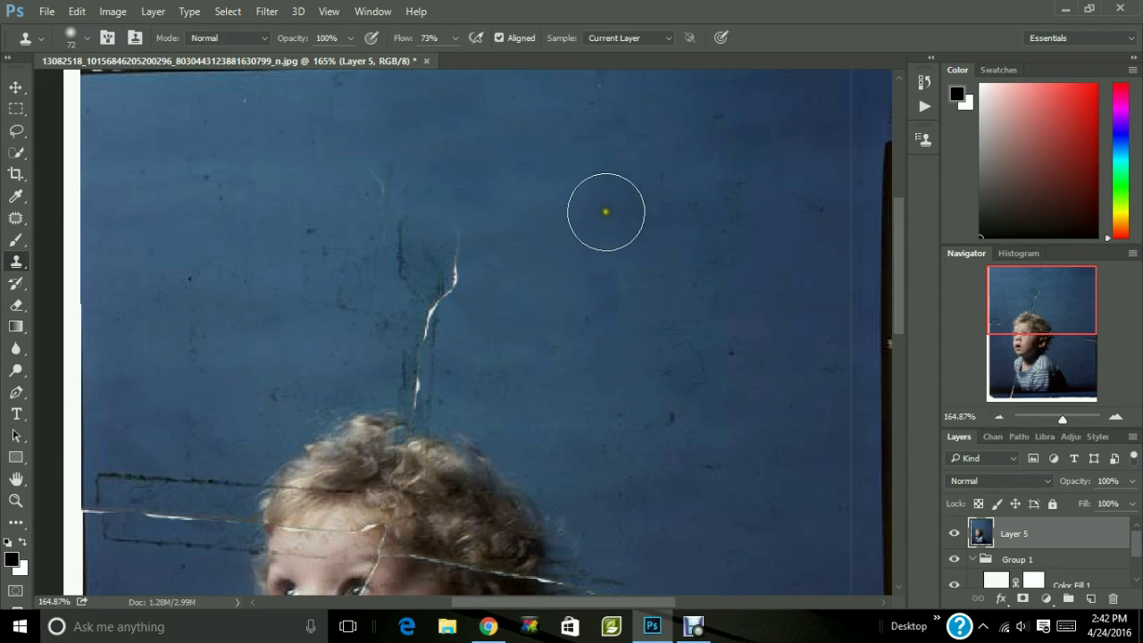
mouse_move(518, 231)
mouse_down()
mouse_move(469, 288)
mouse_move(462, 253)
mouse_move(446, 299)
mouse_move(479, 308)
mouse_up()
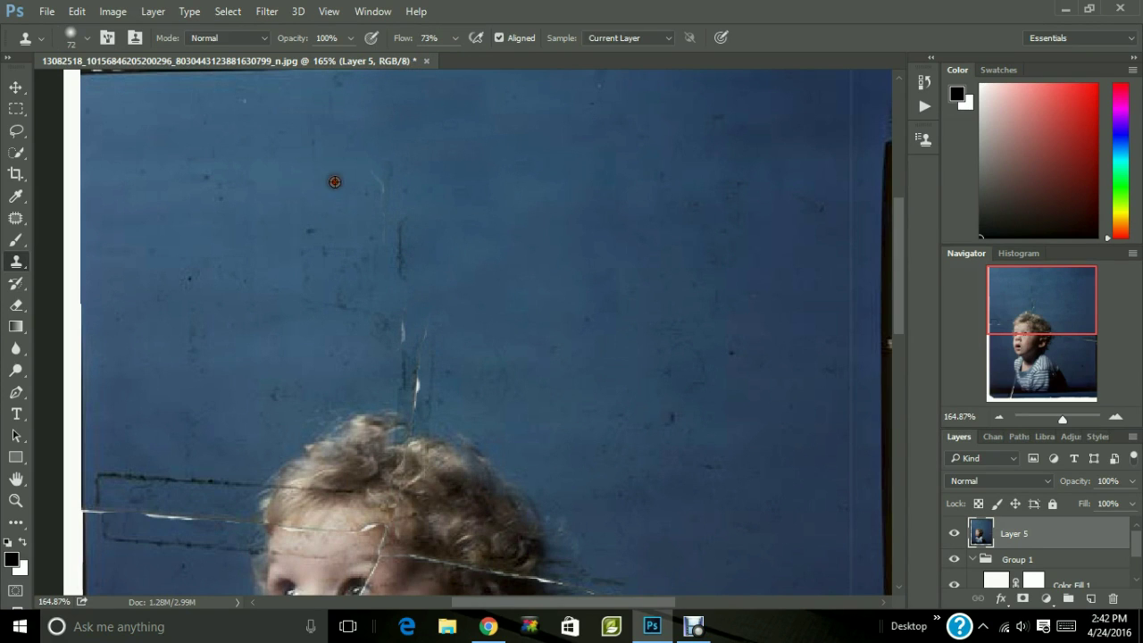
Clone nearby blue backdrop over the leftover faint lines and dark marks along the upper part of the removed tear.
mouse_move(334, 182)
mouse_down()
mouse_move(369, 179)
mouse_move(390, 238)
mouse_move(408, 247)
mouse_up()
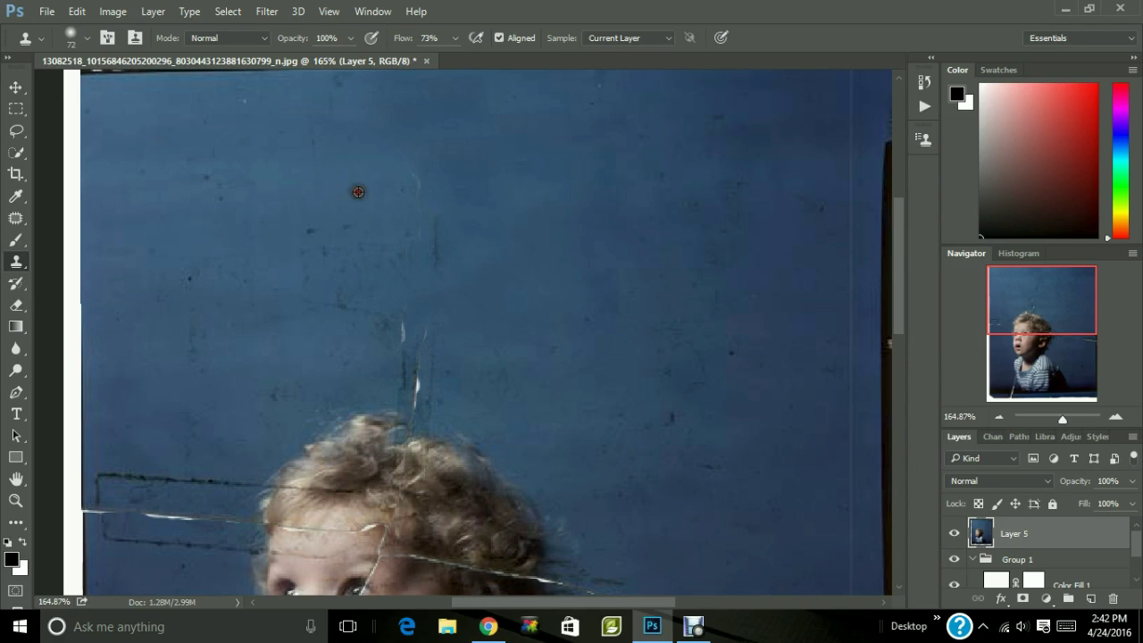
mouse_move(358, 191)
mouse_down()
mouse_move(410, 169)
mouse_move(390, 230)
mouse_up()
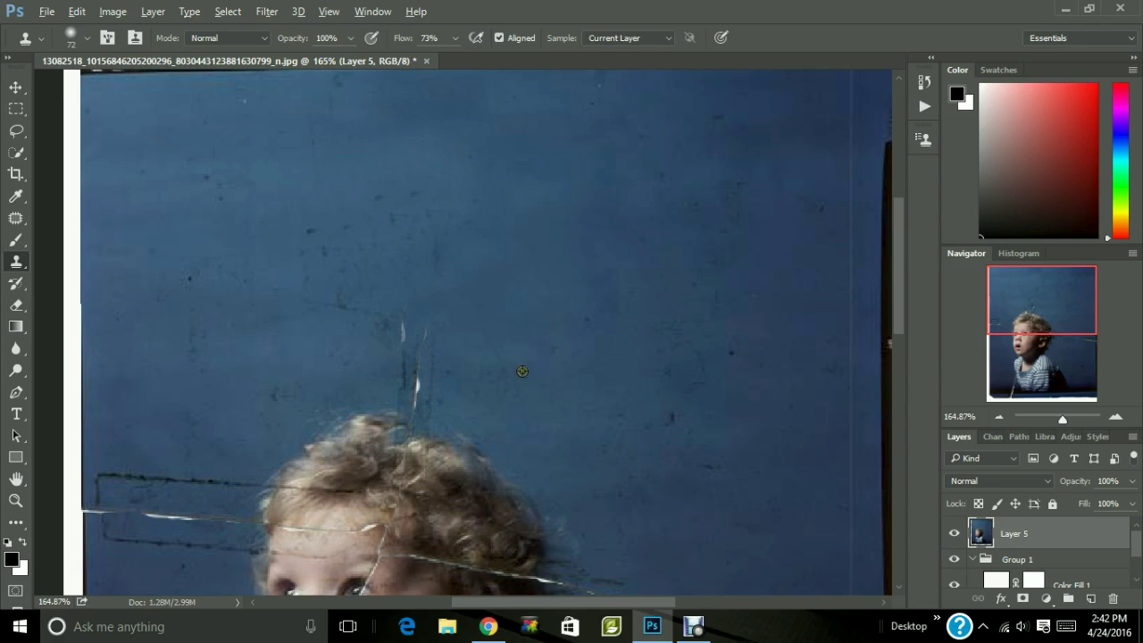
alt+click(524, 288)
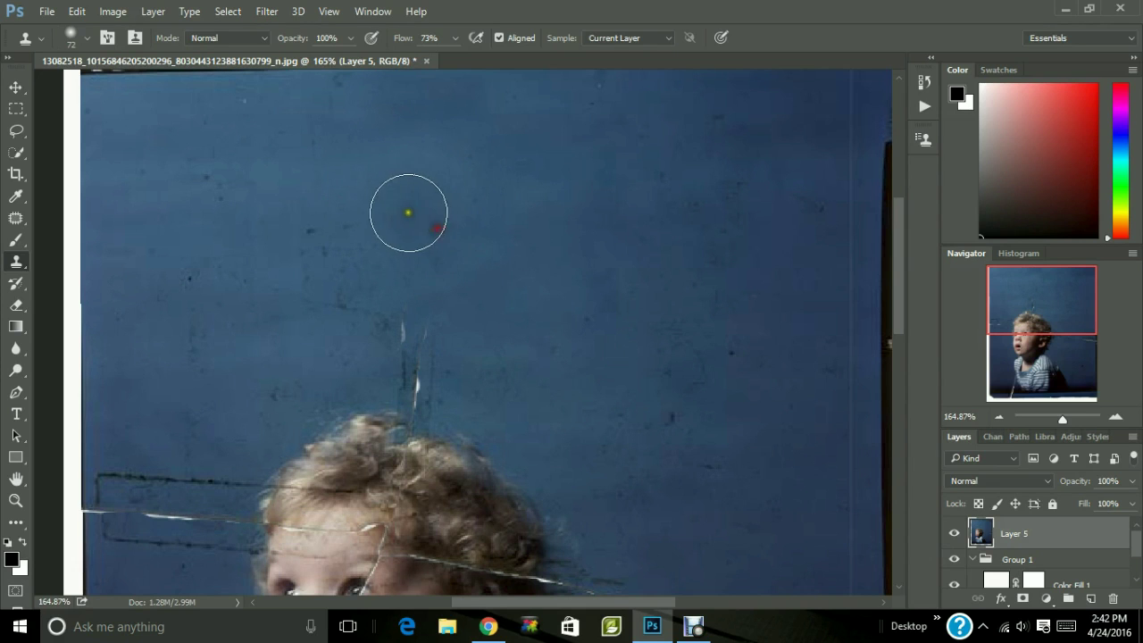
mouse_move(421, 260)
mouse_down()
mouse_move(479, 224)
mouse_move(483, 201)
mouse_move(399, 206)
mouse_up()
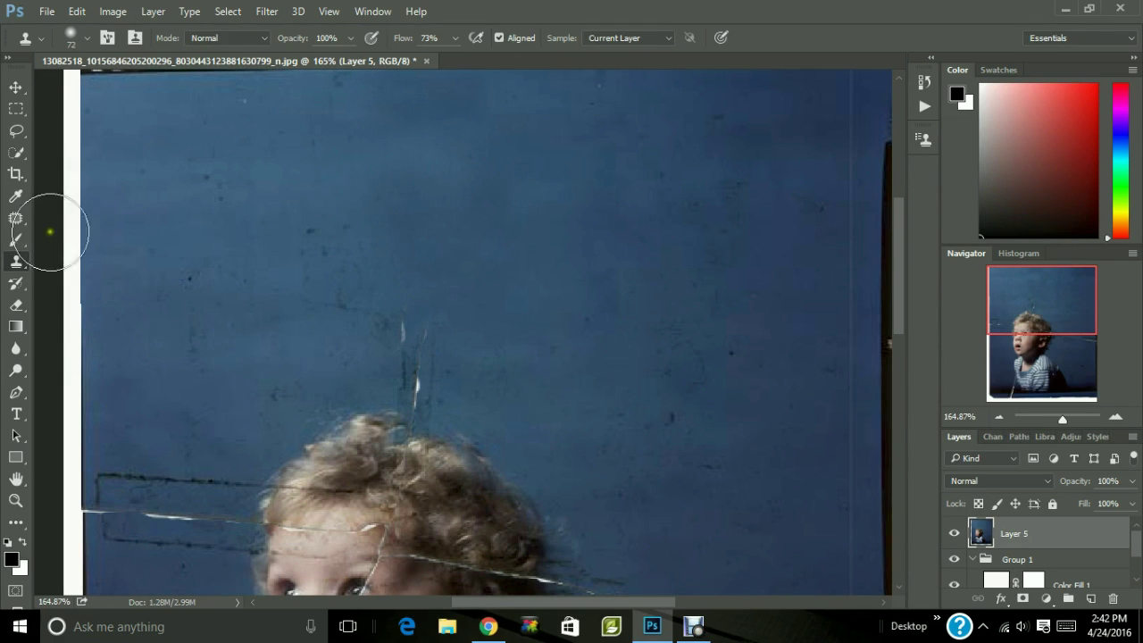
Switch to the Spot Healing Brush at 25 px and heal the isolated dark specks in the upper-left backdrop.
click(13, 221)
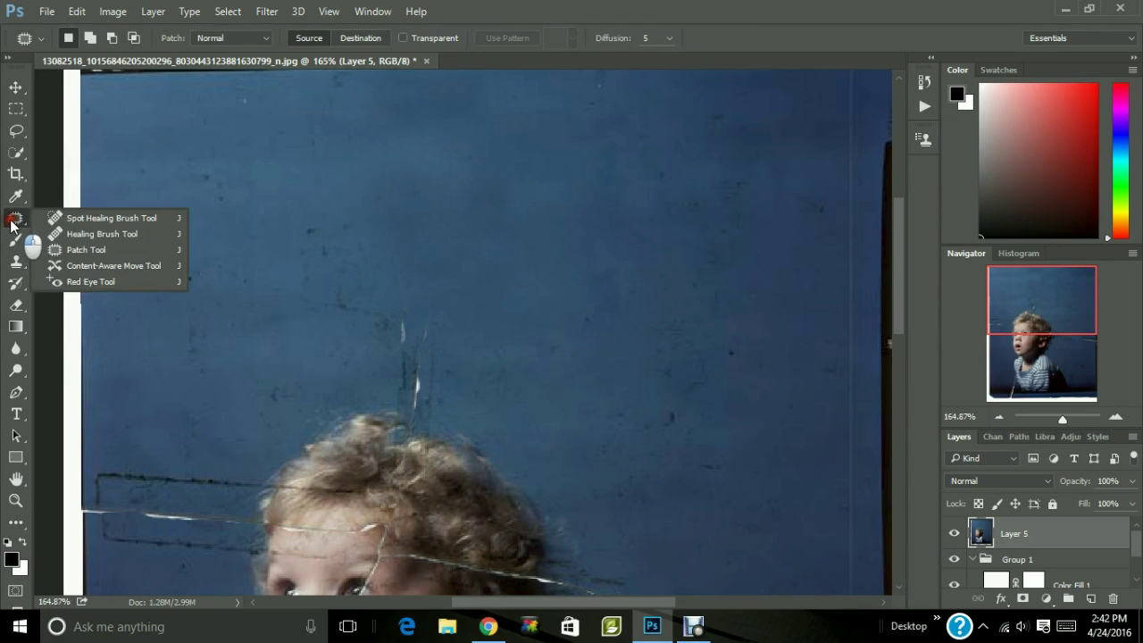
click(65, 217)
right_click(255, 197)
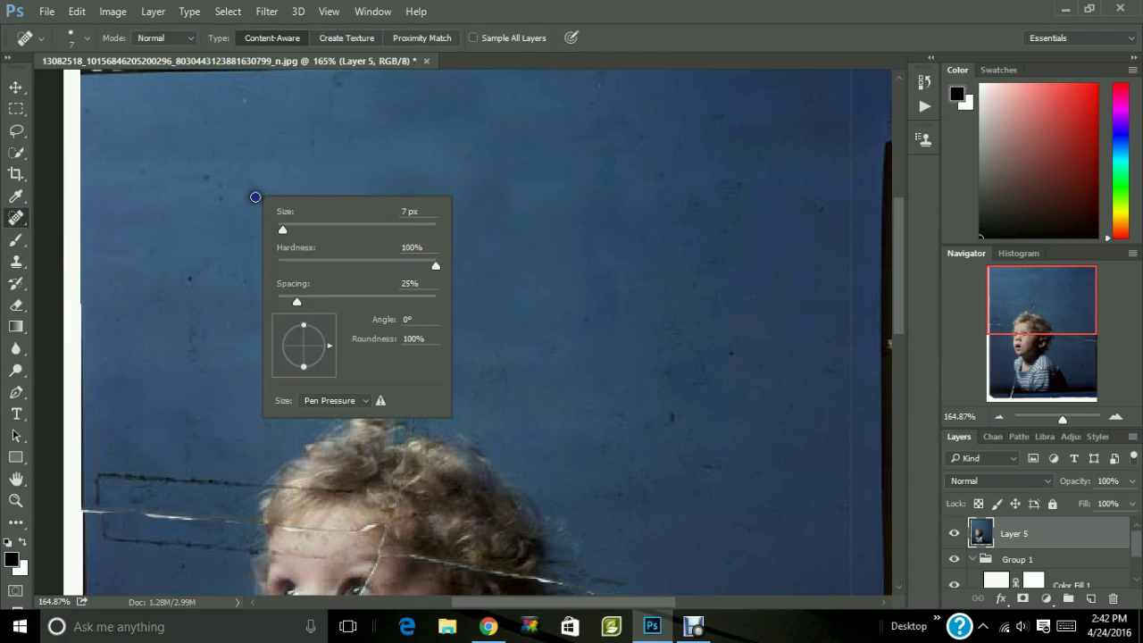
drag(303, 230, 296, 230)
click(210, 186)
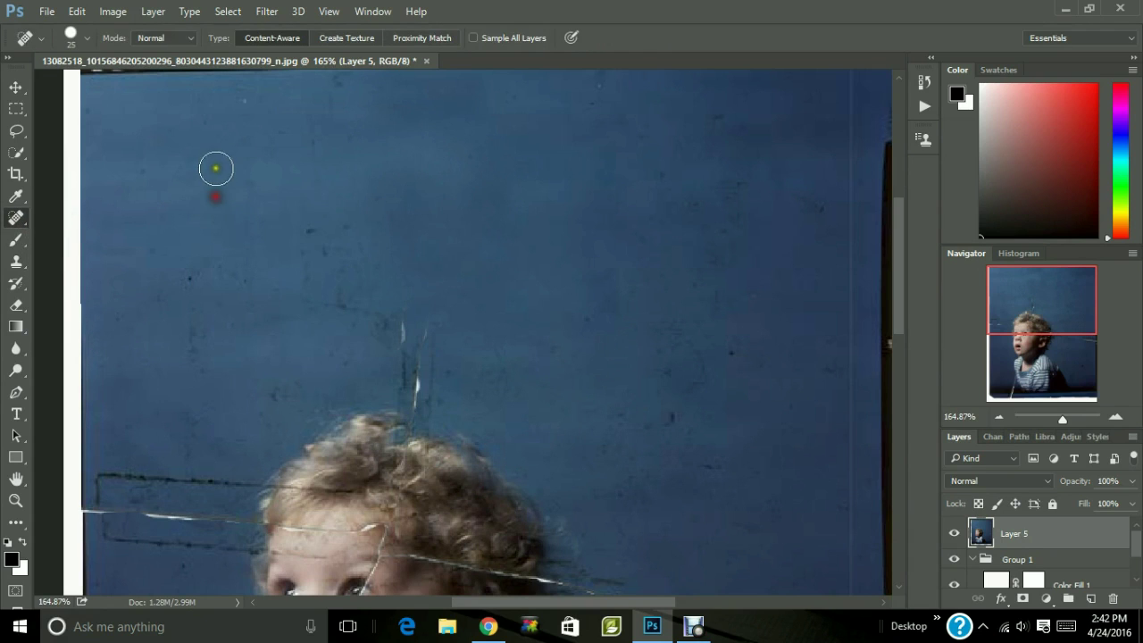
click(191, 278)
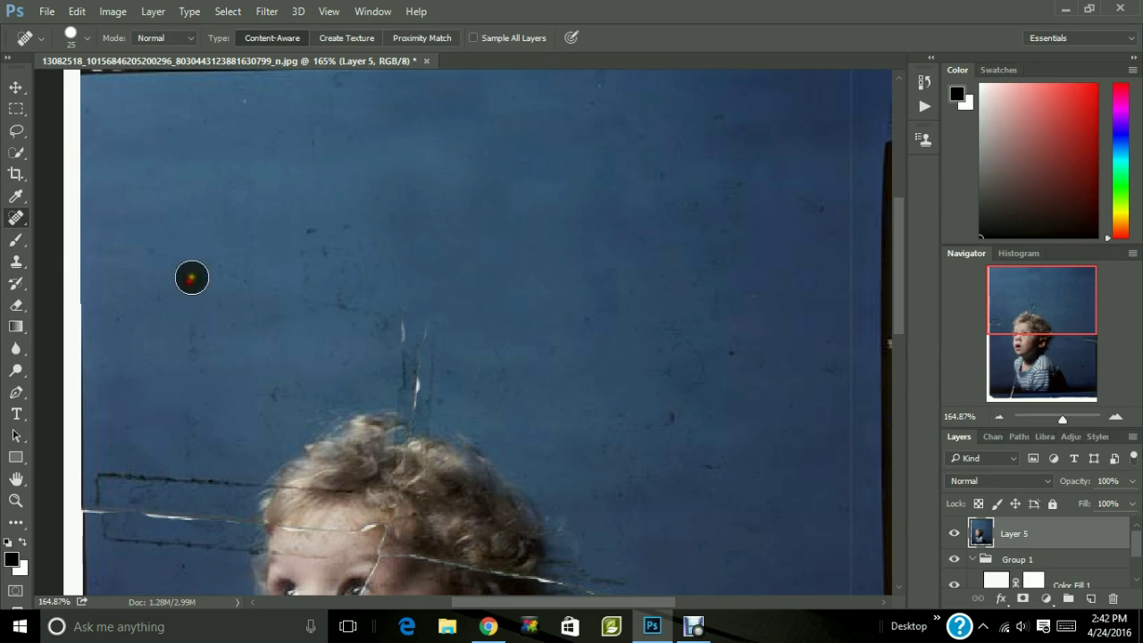
Heal the scratches and tear remnants above and left of the hair, plus the small marks along the photo's top.
drag(214, 277, 267, 284)
mouse_move(316, 238)
mouse_down()
mouse_move(350, 237)
mouse_move(303, 275)
mouse_move(366, 259)
mouse_up()
mouse_move(286, 255)
mouse_down()
mouse_move(360, 265)
mouse_move(313, 273)
mouse_up()
mouse_move(390, 319)
mouse_down()
mouse_move(391, 357)
mouse_move(428, 334)
mouse_move(419, 367)
mouse_move(362, 364)
mouse_up()
mouse_move(302, 393)
mouse_down()
mouse_move(229, 420)
mouse_move(197, 366)
mouse_move(198, 298)
mouse_up()
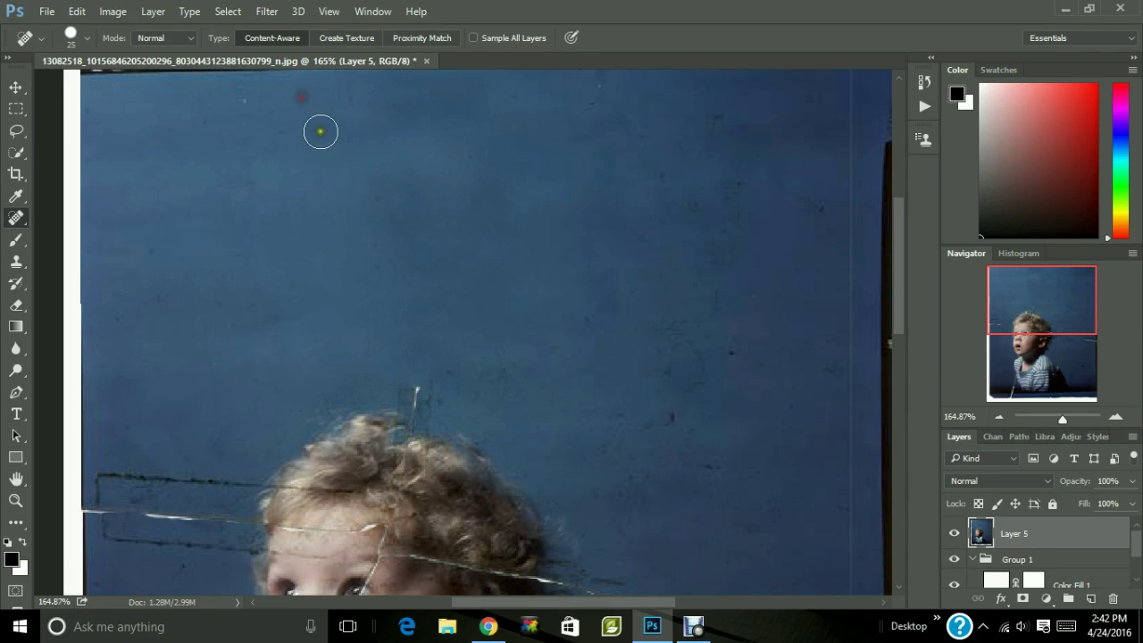
drag(277, 150, 422, 132)
mouse_move(571, 106)
mouse_down()
mouse_move(594, 86)
mouse_move(488, 107)
mouse_up()
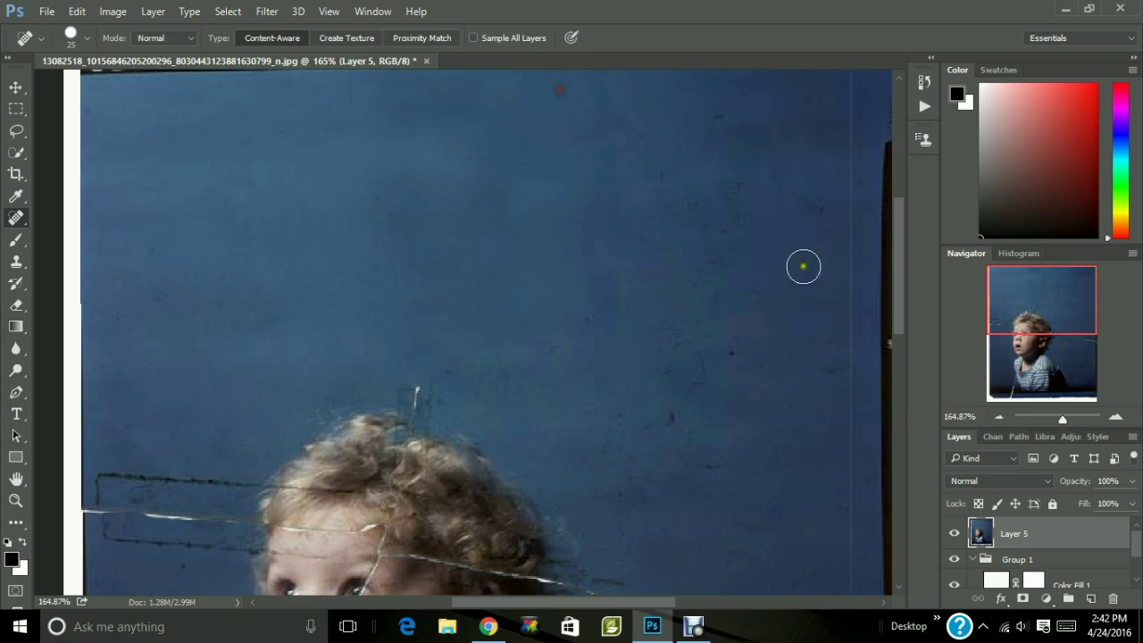
Heal the cluster of dark scratches in the upper-right backdrop.
drag(750, 177, 719, 280)
drag(692, 182, 706, 295)
drag(724, 191, 700, 264)
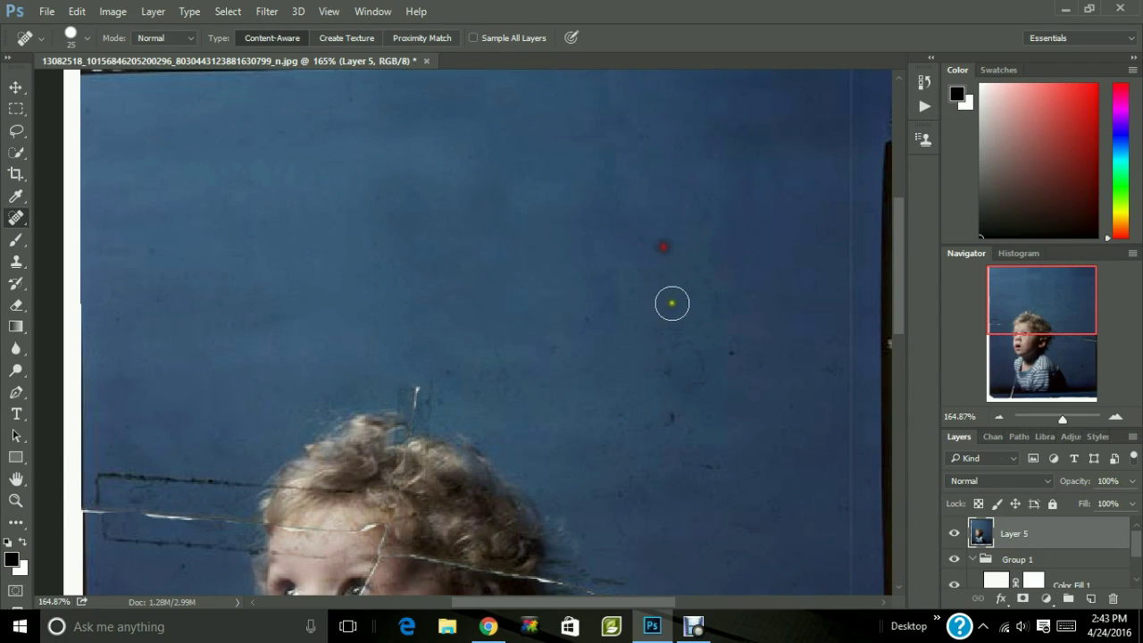
drag(625, 337, 783, 291)
drag(730, 266, 702, 279)
Heal the dark spots and scratches in the backdrop to the right of the hair, above the slanted tear.
drag(584, 328, 471, 385)
drag(464, 365, 438, 379)
mouse_move(625, 393)
mouse_down()
mouse_move(613, 438)
mouse_move(622, 469)
mouse_up()
drag(661, 360, 665, 455)
drag(697, 318, 701, 451)
drag(743, 328, 727, 414)
drag(834, 347, 837, 366)
drag(760, 400, 684, 474)
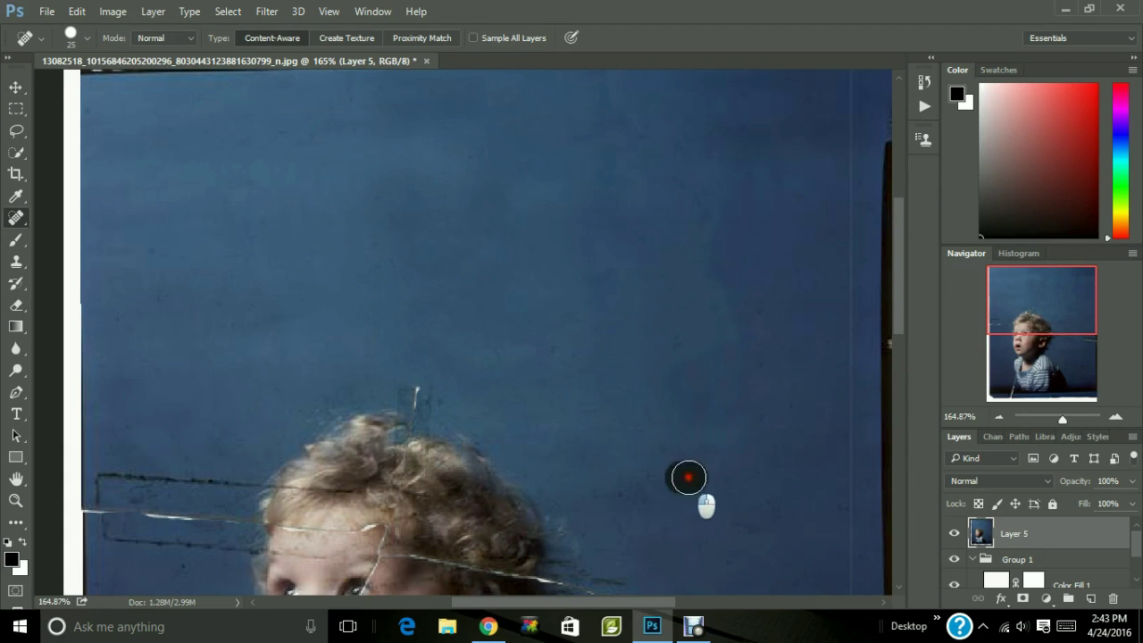
drag(577, 505, 614, 505)
click(630, 509)
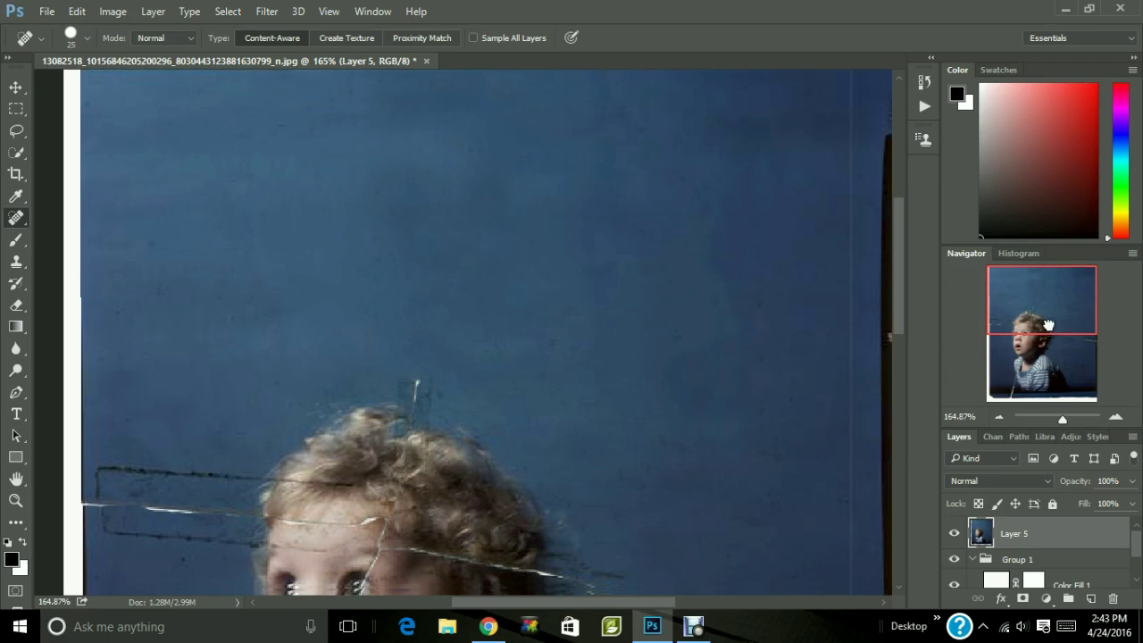
Heal the remaining blemishes in the right-hand backdrop on both sides of the slanted tear, down beside the shoulder.
scroll(706, 505, down, 5)
drag(601, 268, 601, 268)
drag(638, 312, 759, 312)
drag(753, 280, 741, 174)
drag(729, 89, 735, 208)
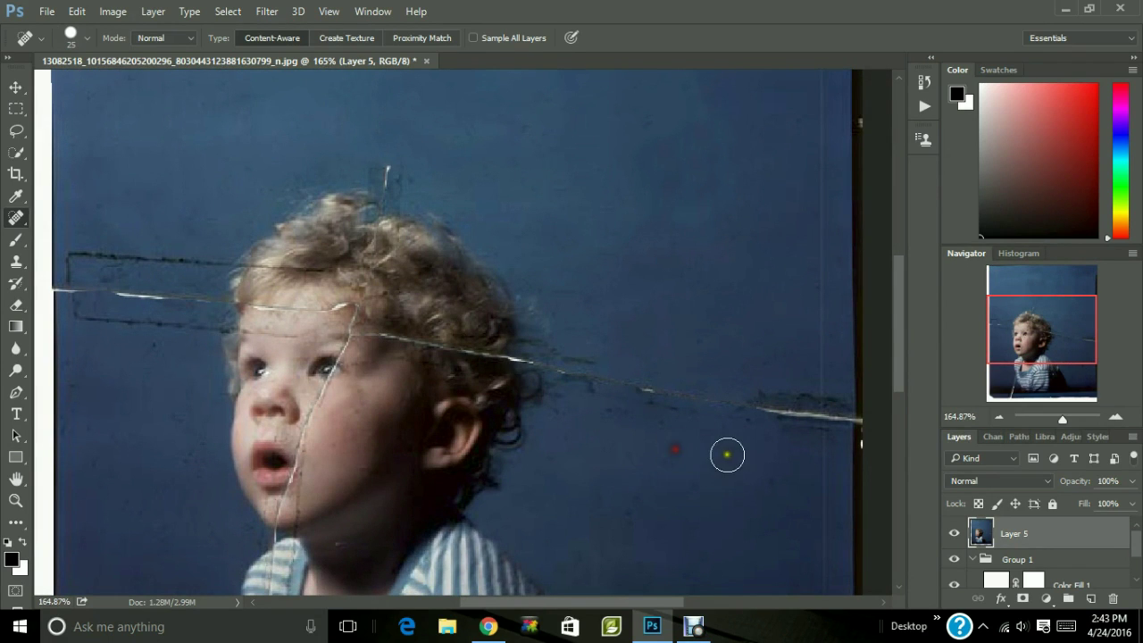
drag(724, 455, 604, 411)
drag(897, 365, 909, 408)
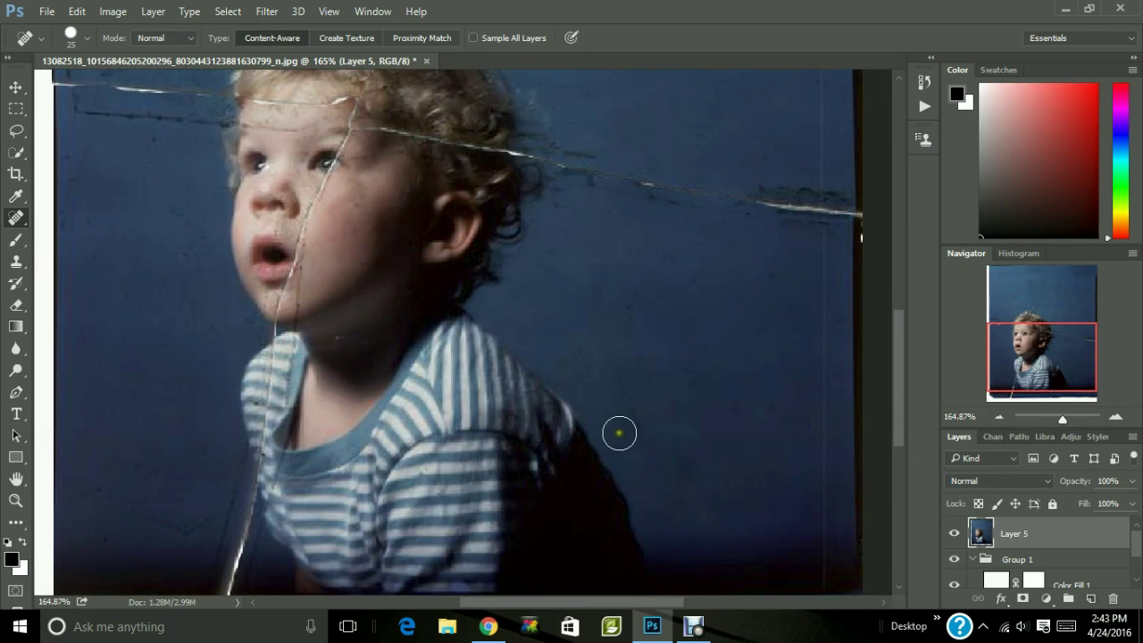
mouse_move(625, 314)
mouse_down()
mouse_move(670, 265)
mouse_move(724, 260)
mouse_move(768, 274)
mouse_up()
Heal the small marks in the backdrop to the left of the child's face.
mouse_move(181, 213)
mouse_down()
mouse_move(183, 273)
mouse_move(205, 241)
mouse_move(149, 306)
mouse_up()
drag(99, 226, 115, 230)
click(158, 142)
drag(81, 168, 80, 198)
Heal the scratches in the lower-left backdrop and the white tear running down beside the striped shirt.
mouse_move(92, 490)
mouse_down()
mouse_move(153, 524)
mouse_move(208, 515)
mouse_move(214, 525)
mouse_move(198, 567)
mouse_up()
click(203, 515)
drag(154, 537, 103, 537)
drag(127, 475, 187, 471)
drag(85, 469, 86, 515)
drag(142, 469, 142, 468)
mouse_move(196, 405)
mouse_down()
mouse_move(223, 473)
mouse_move(243, 592)
mouse_up()
click(241, 523)
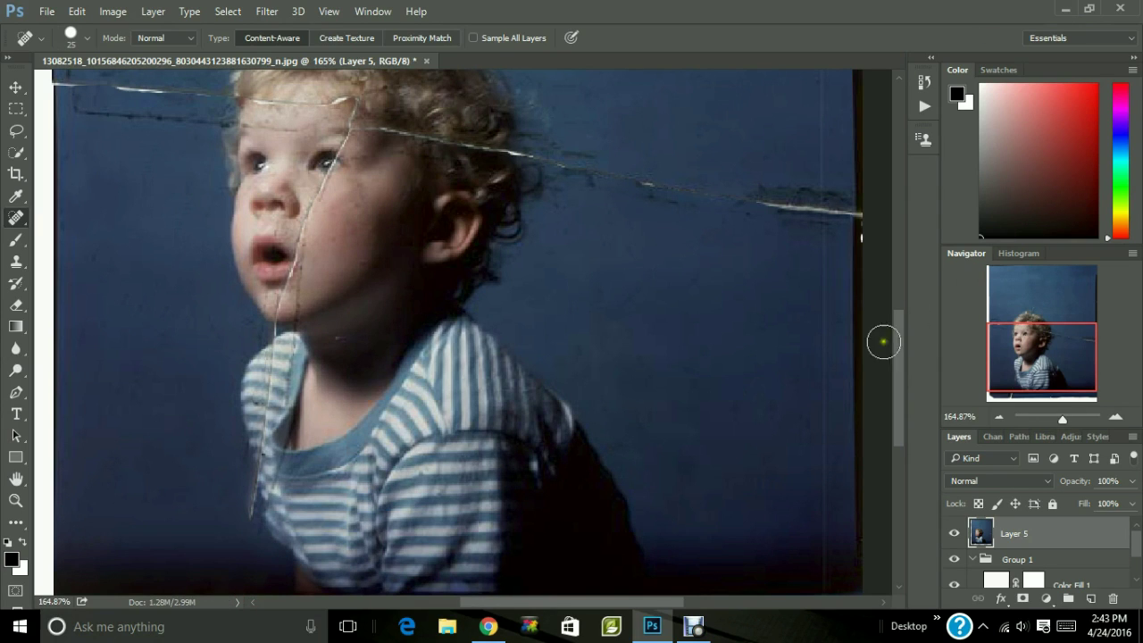
With the Clone Stamp, clone clean backdrop over the slanted tear from the right of the hair to the photo's right edge.
click(1054, 416)
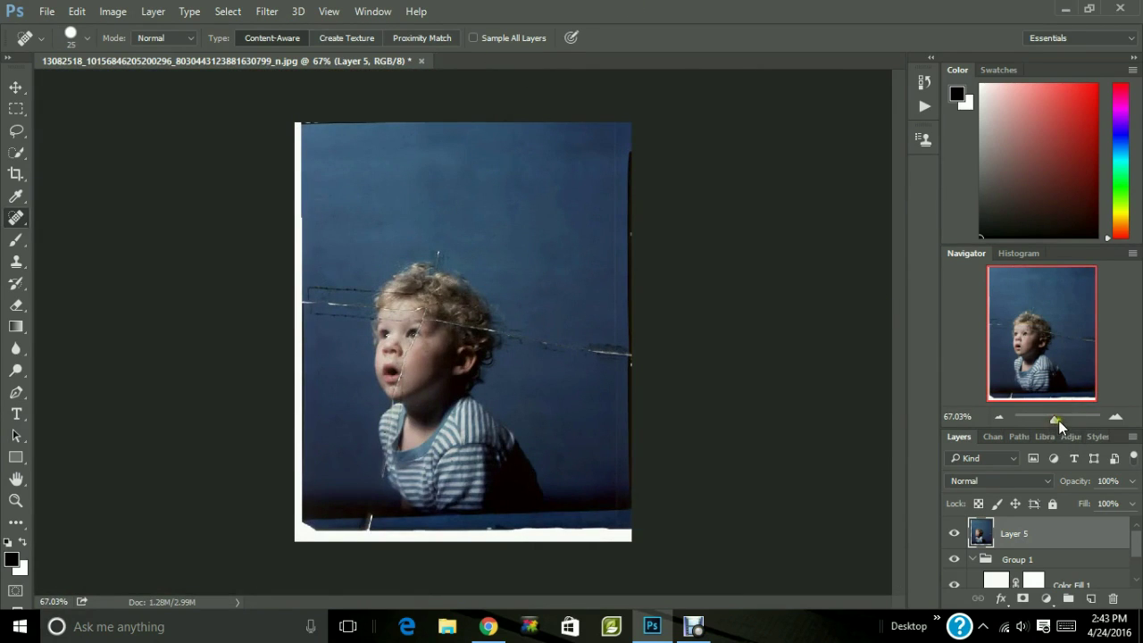
drag(1055, 417, 1059, 416)
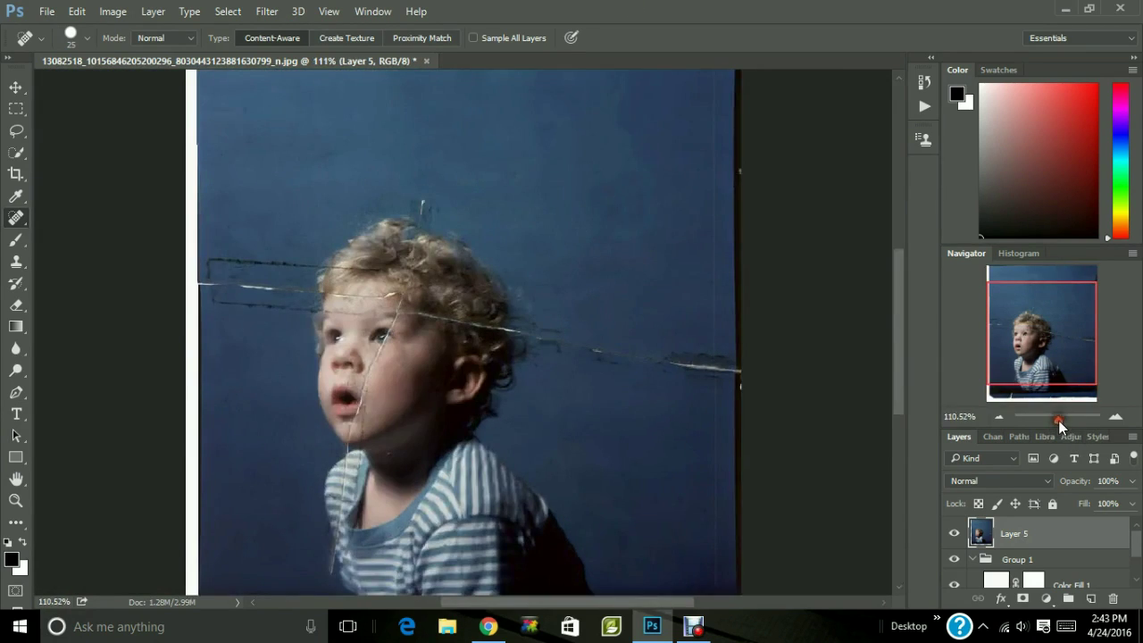
click(16, 262)
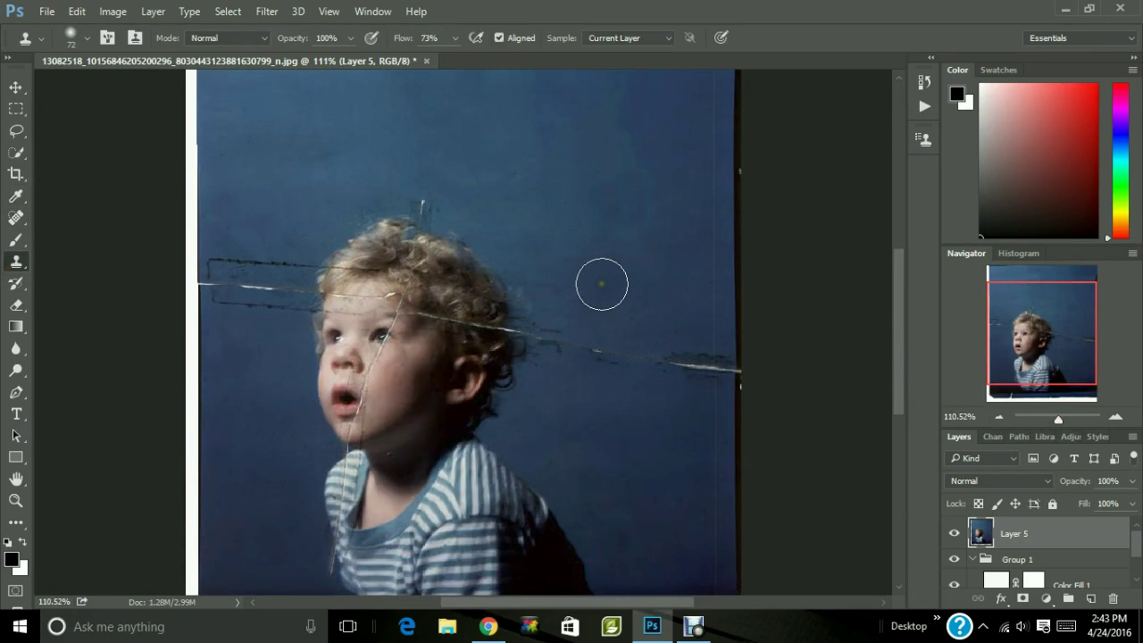
alt+click(597, 283)
mouse_move(576, 348)
mouse_down()
mouse_move(595, 341)
mouse_move(630, 363)
mouse_move(678, 365)
mouse_move(688, 349)
mouse_move(690, 366)
mouse_up()
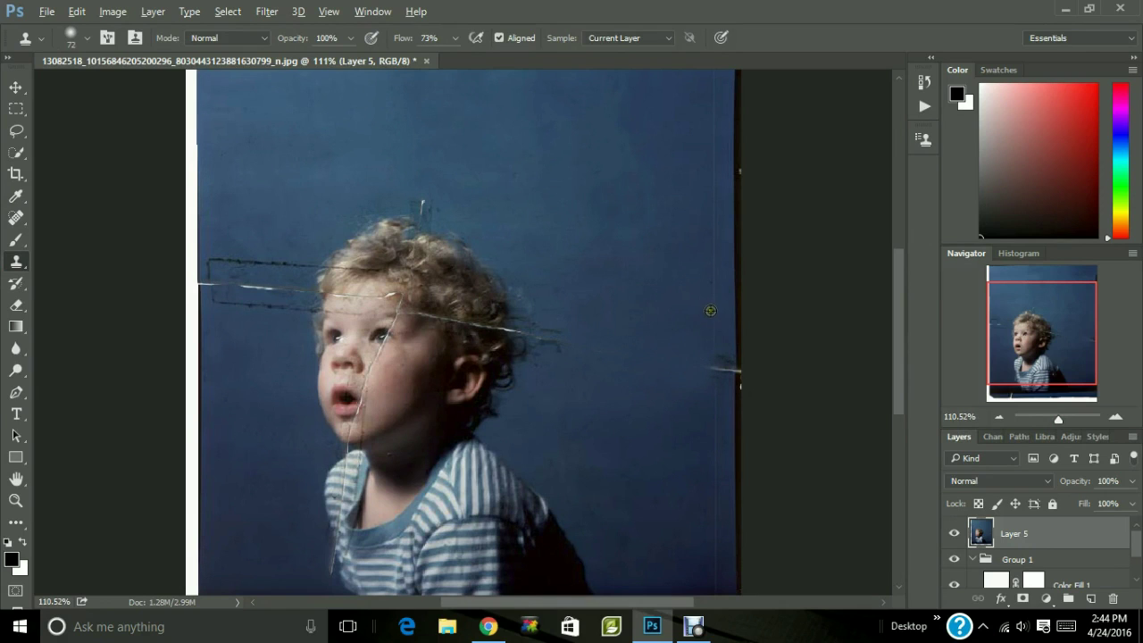
alt+click(714, 311)
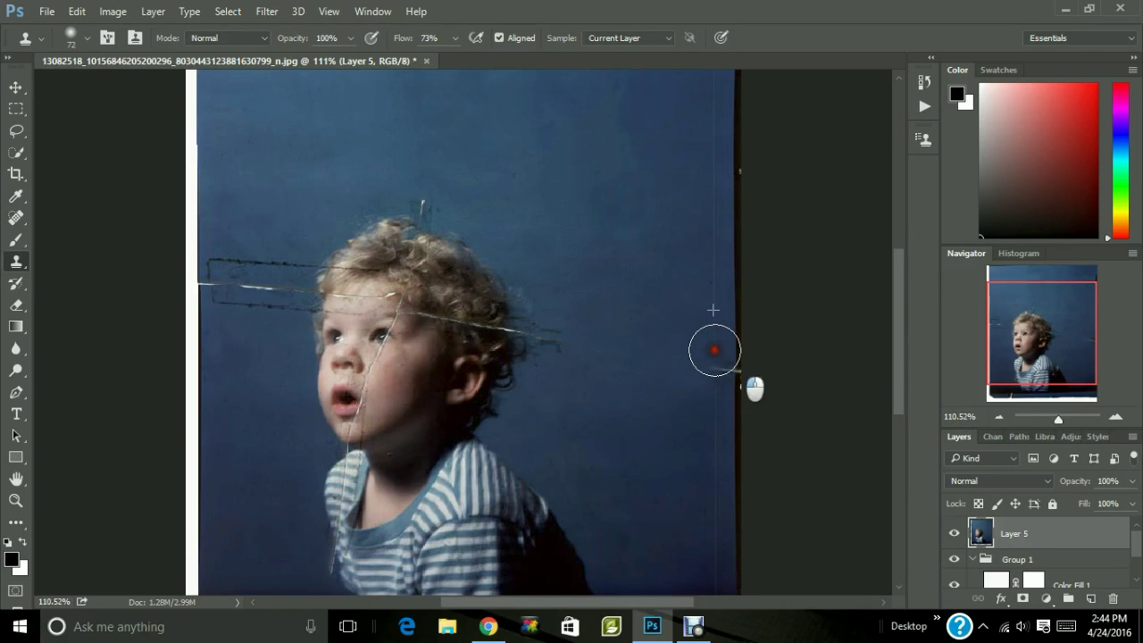
mouse_move(715, 350)
mouse_down()
mouse_move(712, 387)
mouse_move(728, 359)
mouse_move(721, 391)
mouse_up()
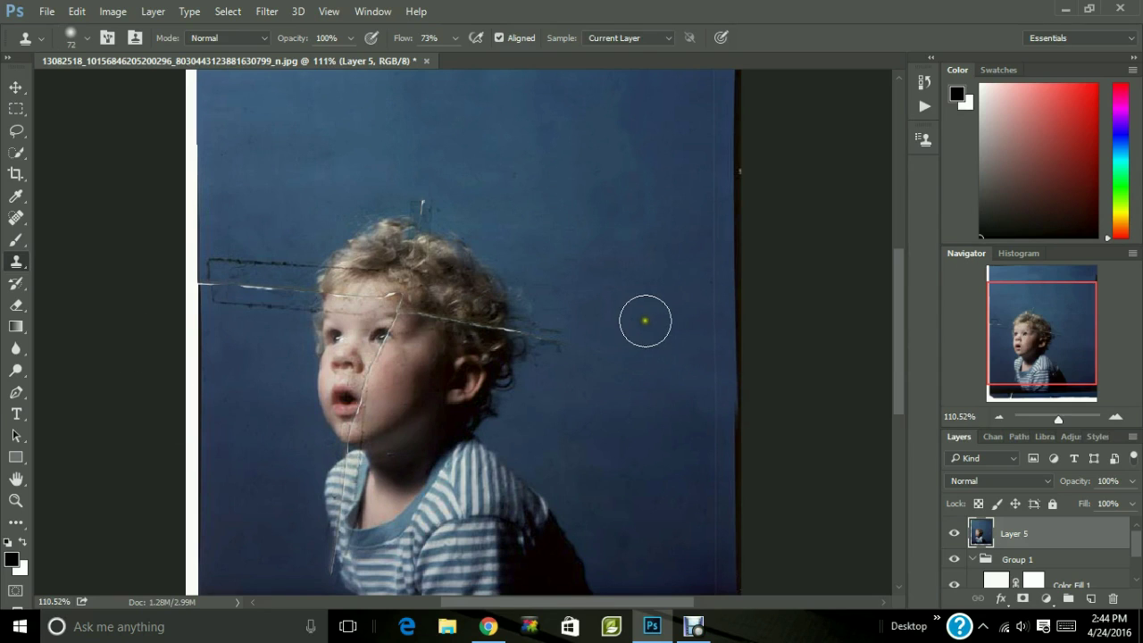
alt+click(625, 341)
mouse_move(586, 352)
mouse_down()
mouse_move(561, 352)
mouse_move(556, 289)
mouse_up()
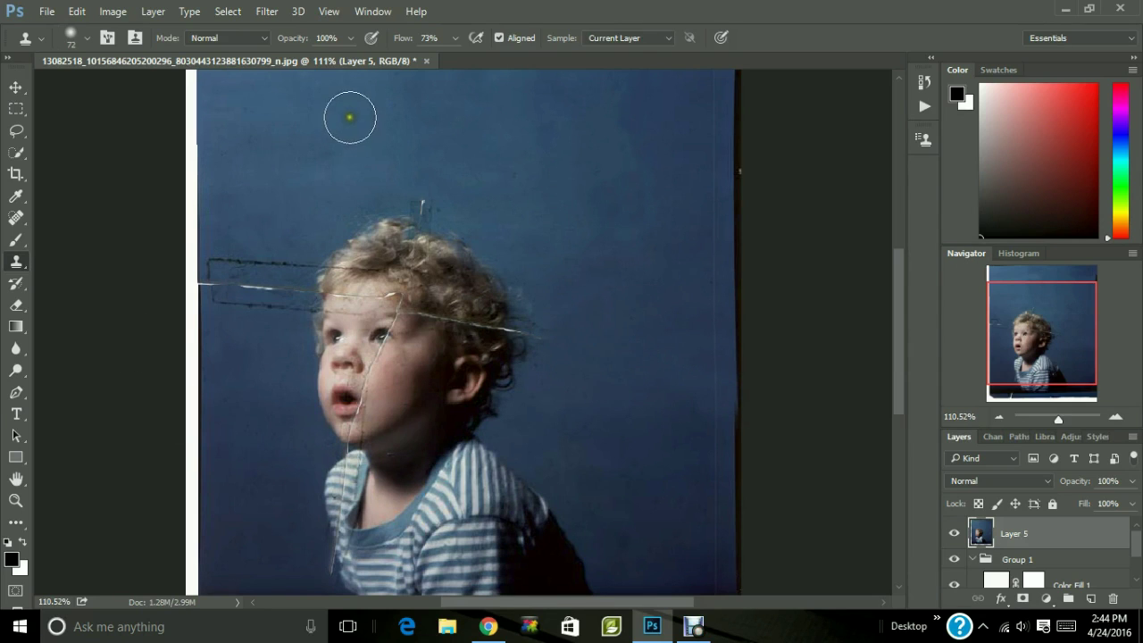
Clone blue backdrop over the short white tear remnant just above the child's hair.
alt+click(439, 151)
drag(414, 197, 436, 196)
click(434, 193)
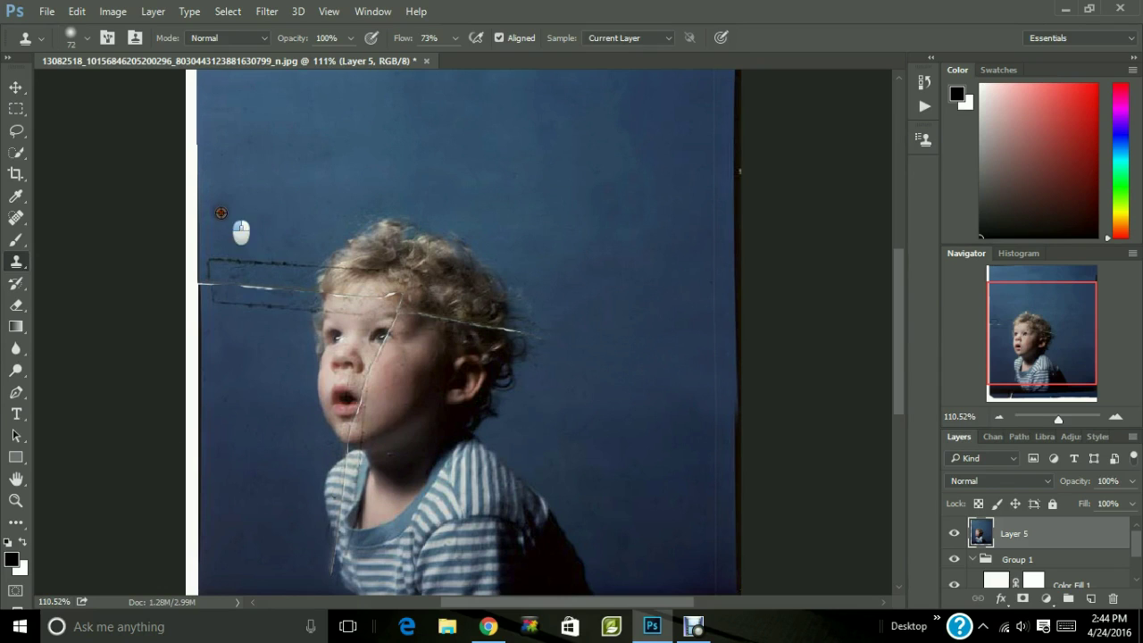
Clone clean backdrop over the horizontal tear and the dark rectangular outline to the left of the child's head.
click(224, 258)
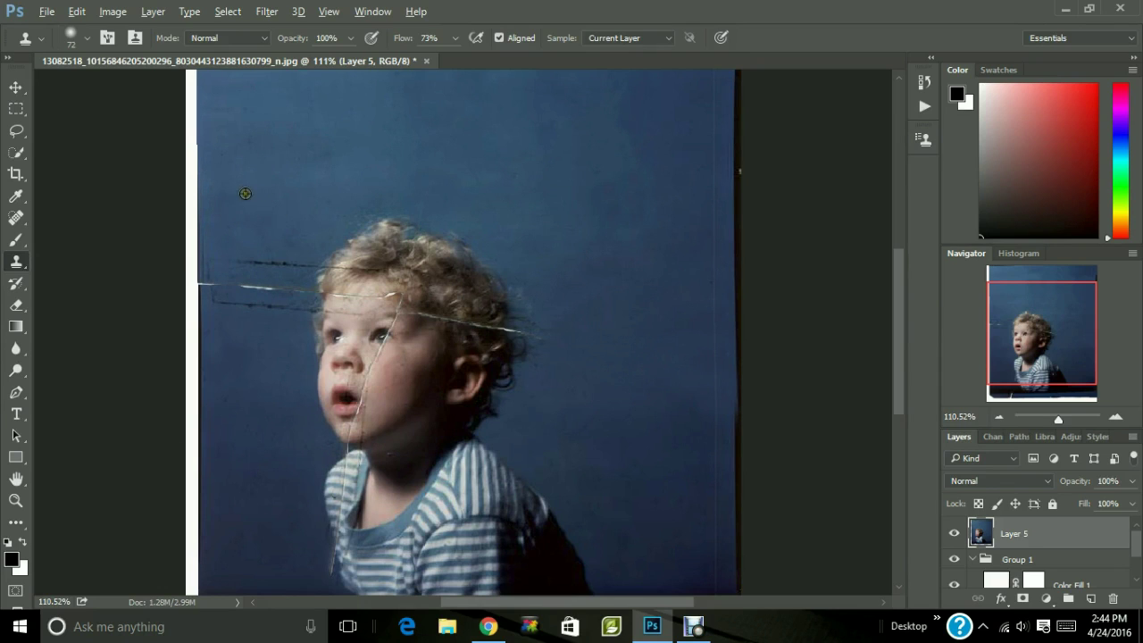
alt+click(253, 212)
mouse_move(255, 252)
mouse_down()
mouse_move(242, 285)
mouse_move(268, 262)
mouse_move(271, 293)
mouse_move(275, 258)
mouse_move(283, 293)
mouse_move(289, 257)
mouse_up()
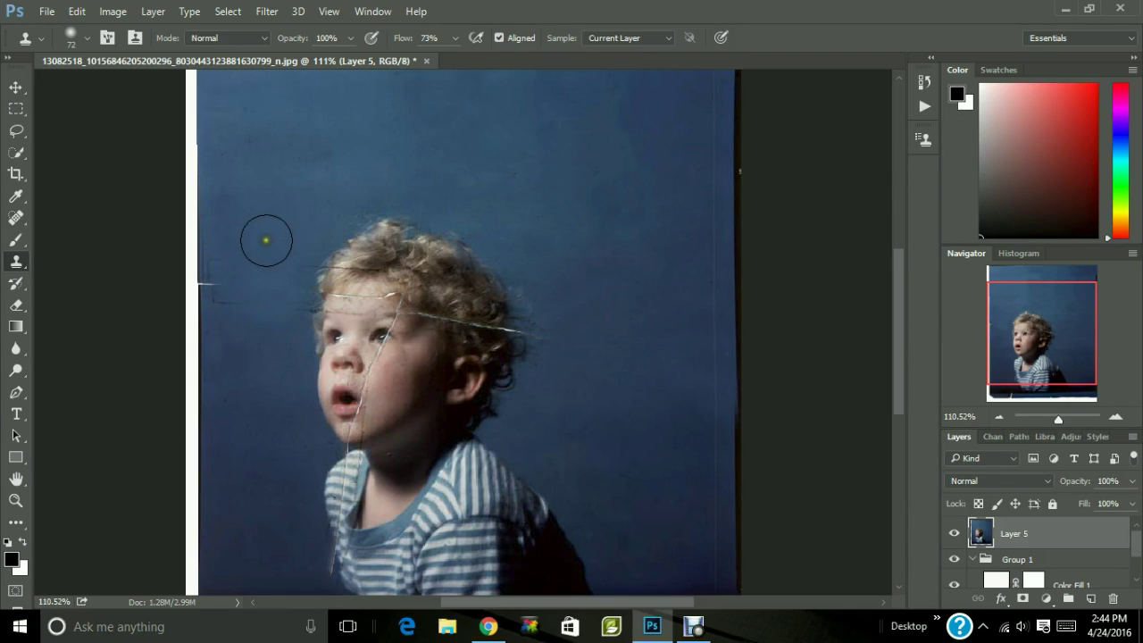
mouse_move(244, 262)
mouse_down()
mouse_move(217, 280)
mouse_move(218, 259)
mouse_move(217, 291)
mouse_move(270, 316)
mouse_move(311, 230)
mouse_up()
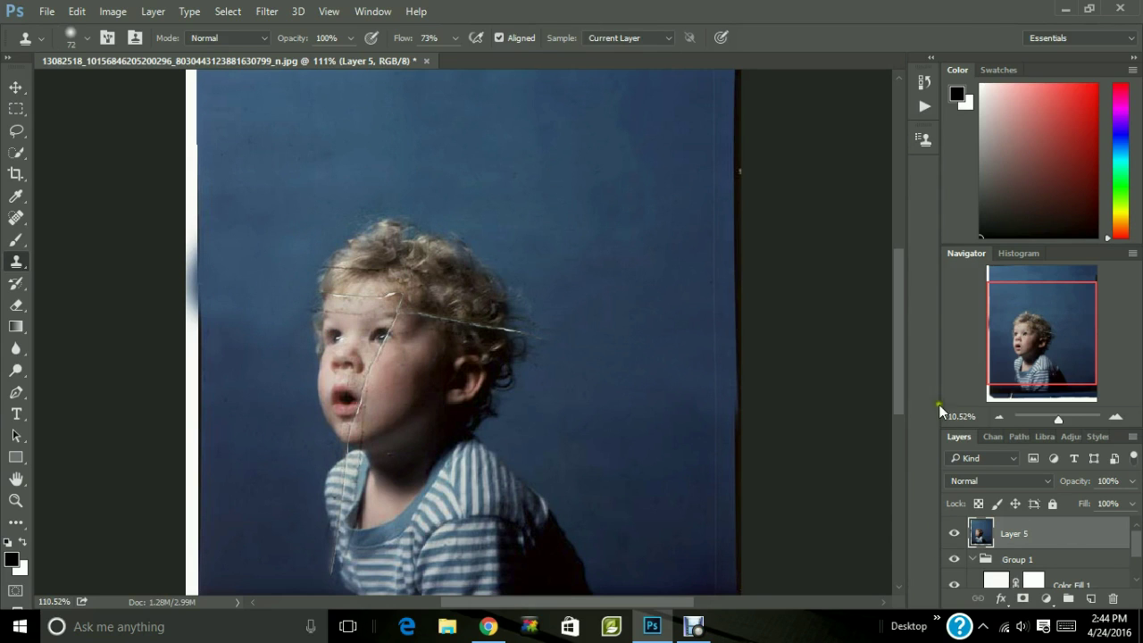
Clone nearby backdrop over the top of the short white tear in the blue strip along the photo's bottom.
drag(902, 364, 891, 435)
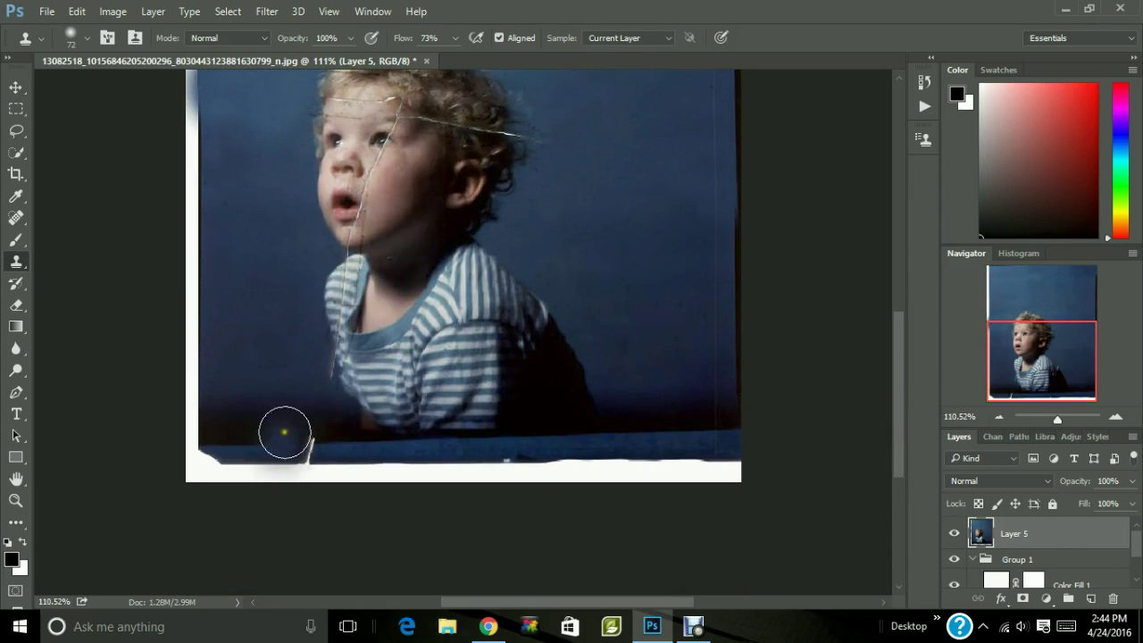
alt+click(268, 427)
drag(301, 438, 307, 429)
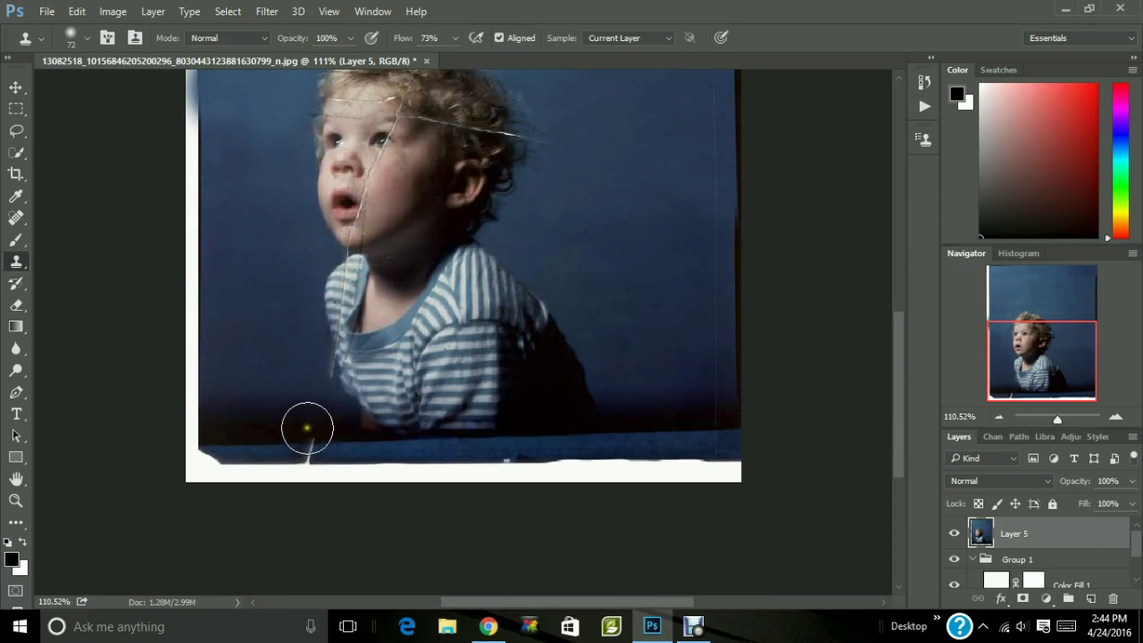
click(307, 427)
click(307, 427)
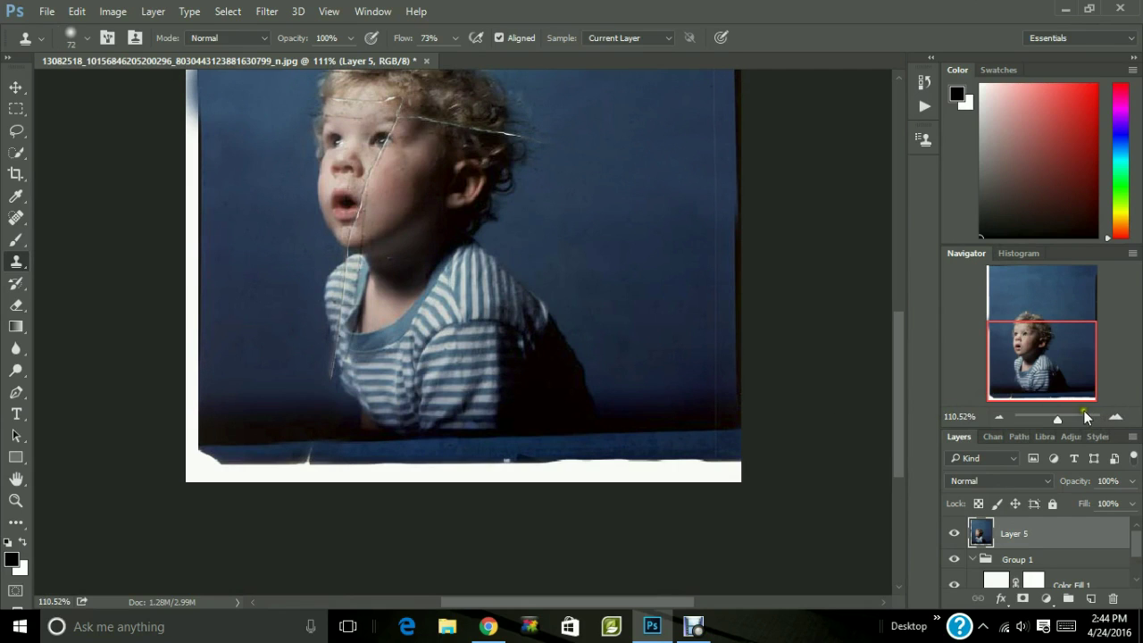
Set the Clone Stamp brush size to 26 px and clone backdrop over the white tear end at the right edge of the child's hair.
drag(1045, 425, 1064, 422)
drag(1058, 356, 1057, 343)
right_click(618, 411)
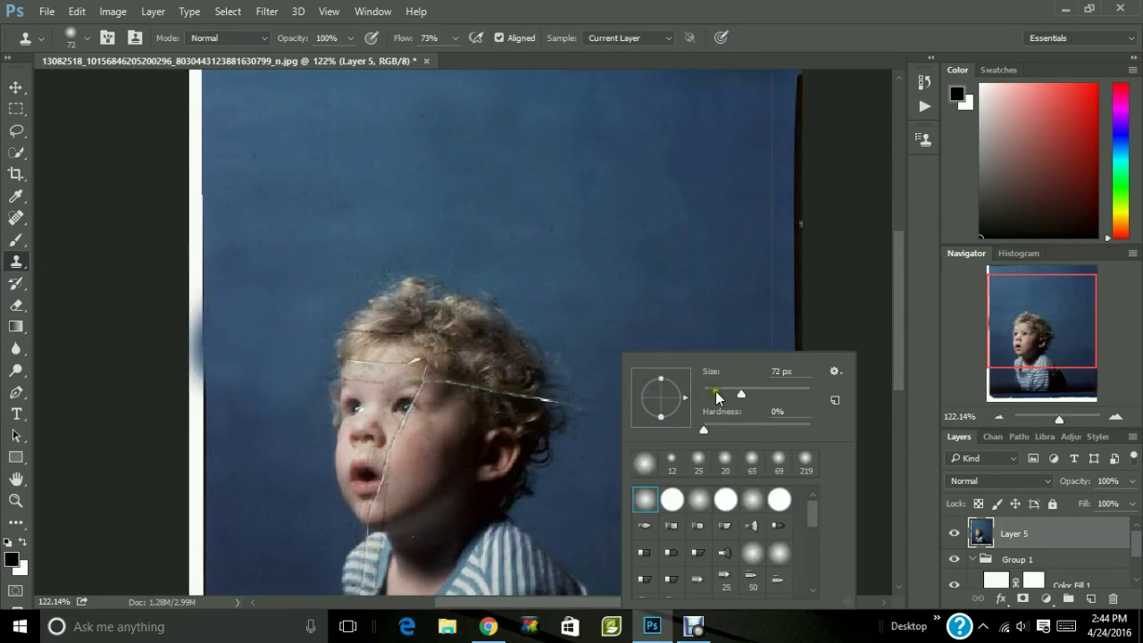
click(1066, 416)
click(1067, 416)
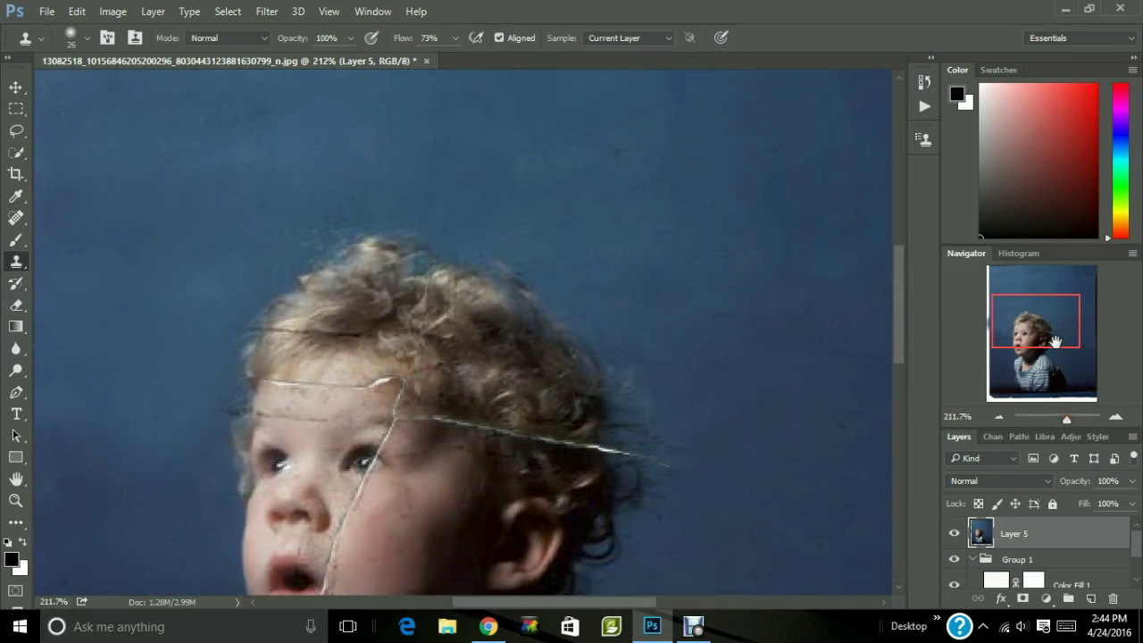
drag(1055, 342, 1052, 364)
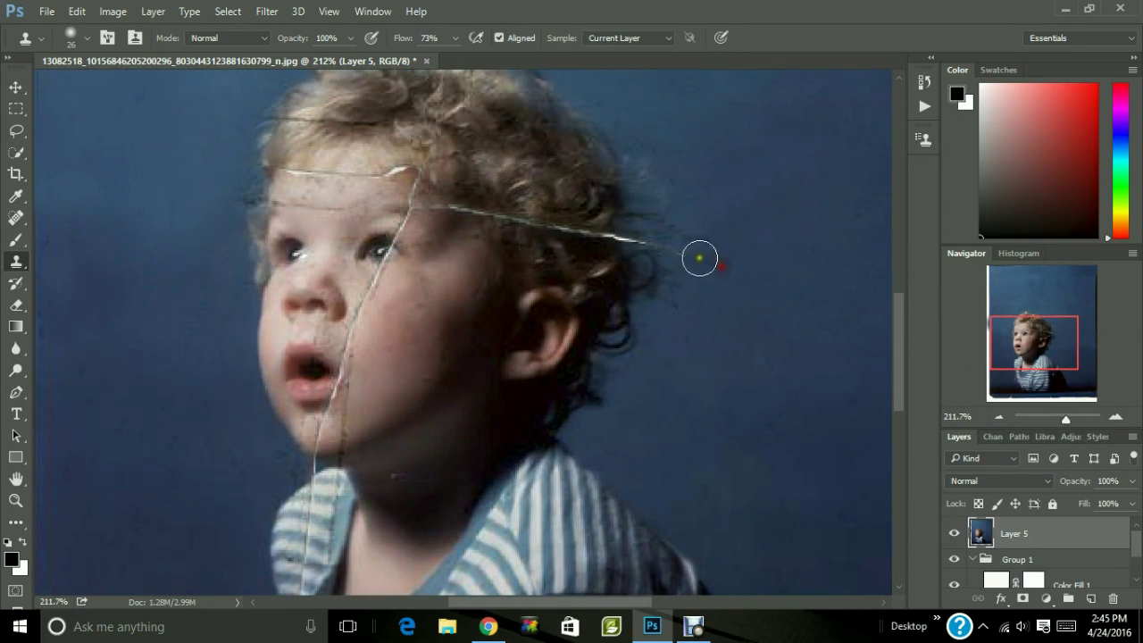
drag(699, 258, 662, 246)
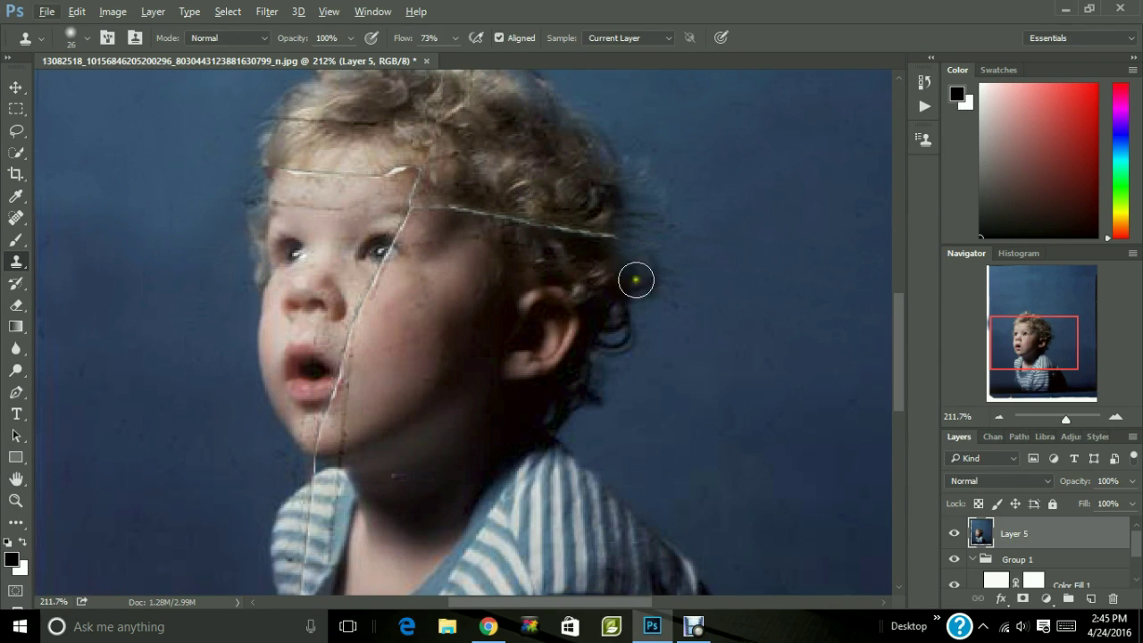
Clone nearby hair over the thin dark horizontal line crossing the curls above the child's forehead.
drag(902, 375, 901, 356)
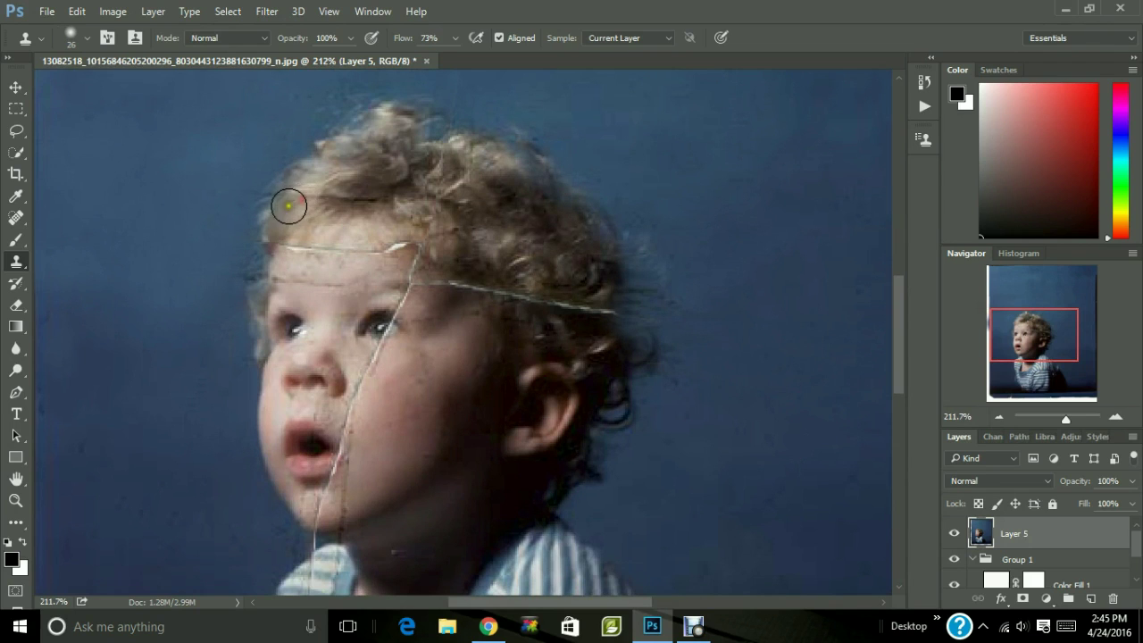
click(279, 199)
mouse_move(280, 199)
mouse_down()
mouse_move(334, 212)
mouse_move(317, 199)
mouse_move(370, 197)
mouse_up()
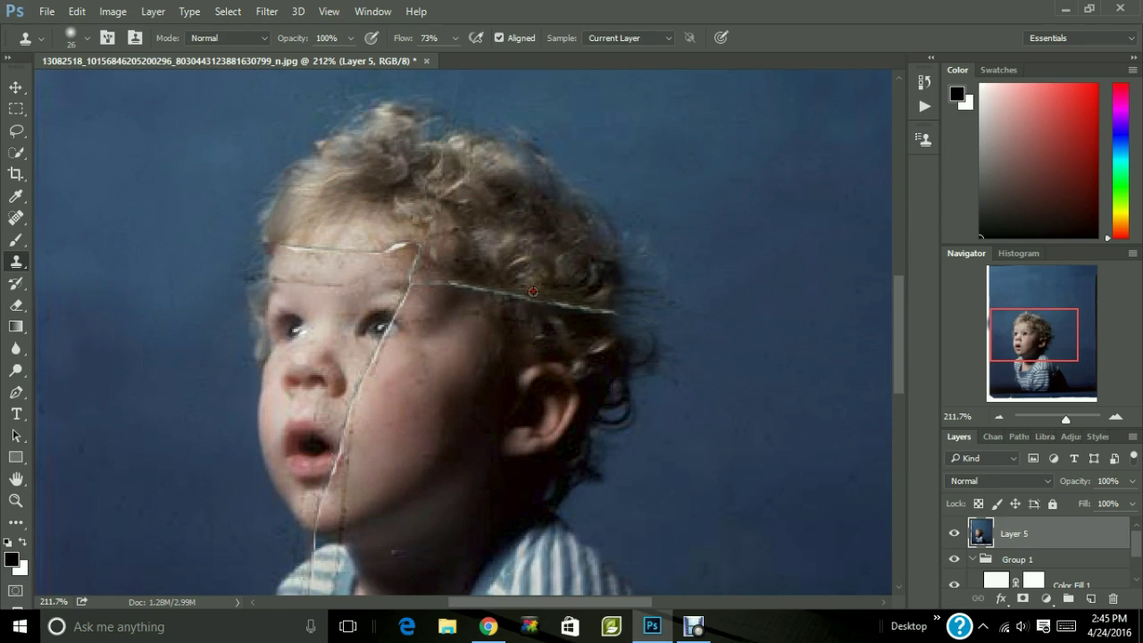
Clone clean hair over the slanted tear through the curls above the ear and over the white tear corner at the hairline.
alt+click(533, 291)
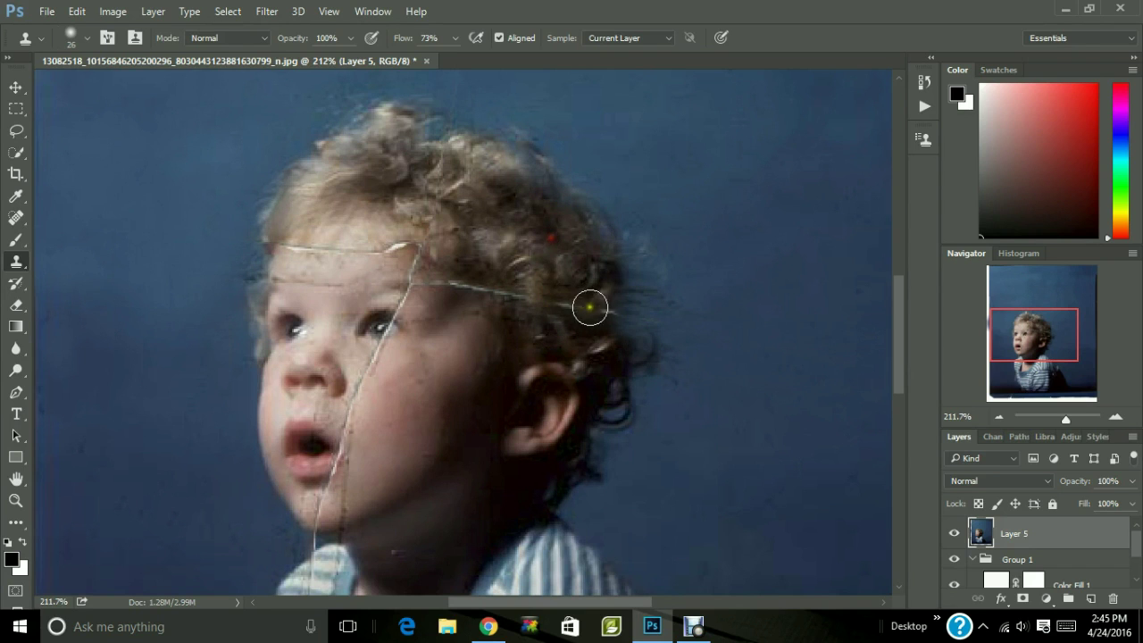
mouse_move(587, 306)
mouse_down()
mouse_move(566, 306)
mouse_move(597, 319)
mouse_move(602, 337)
mouse_move(603, 318)
mouse_up()
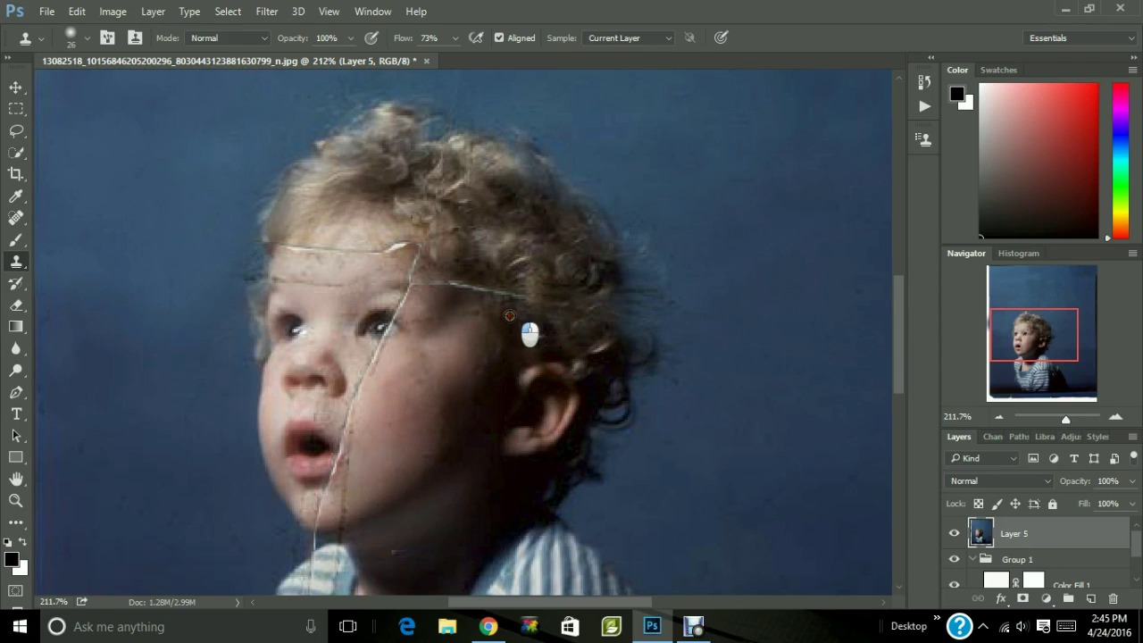
mouse_move(509, 315)
mouse_down()
mouse_move(485, 294)
mouse_move(523, 306)
mouse_up()
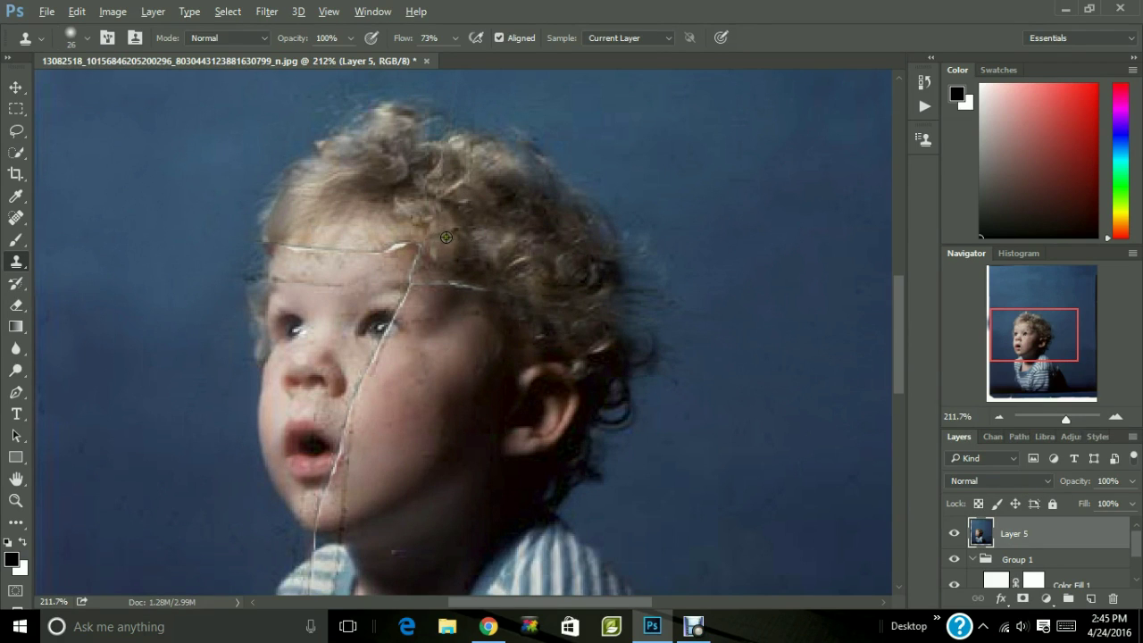
alt+click(393, 229)
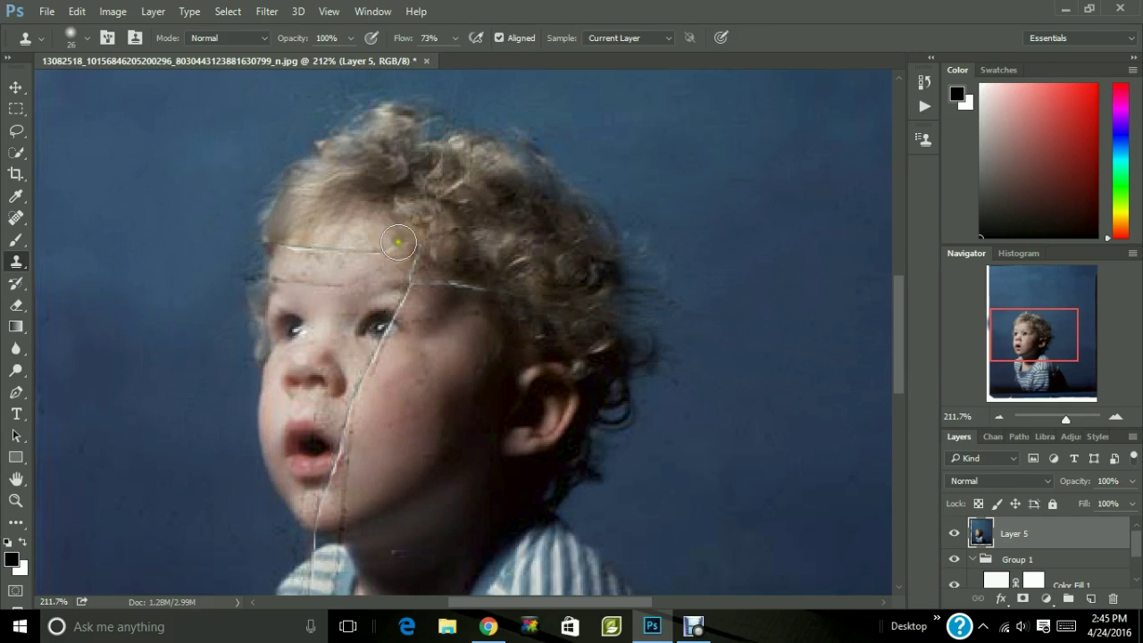
click(394, 247)
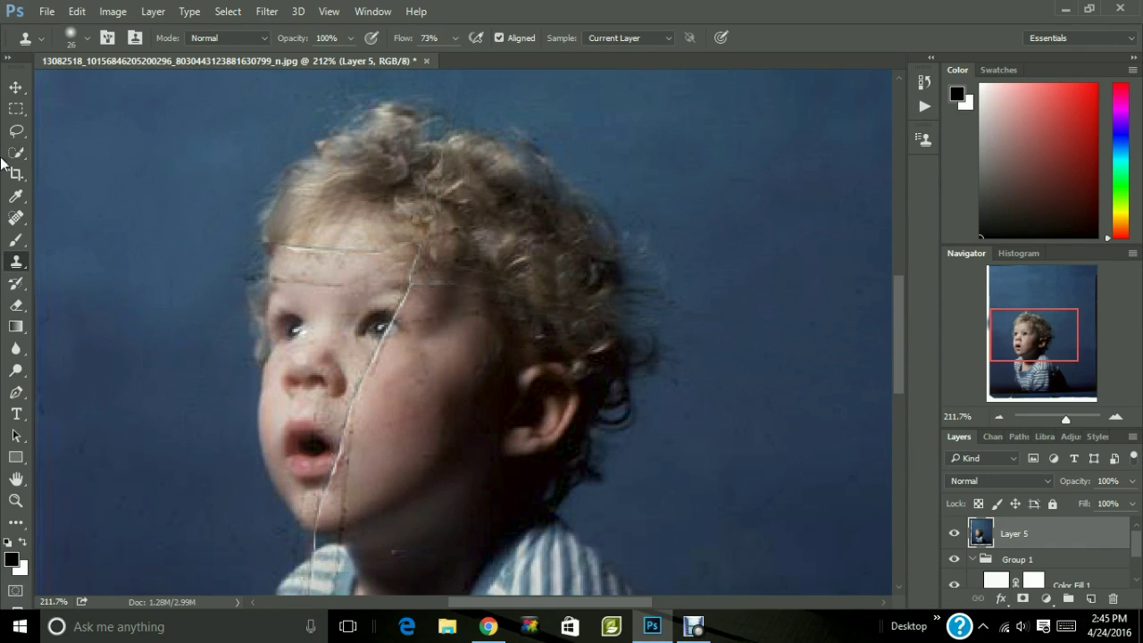
Switch from the Clone Stamp to the Patch Tool for repairing the tear lines on the child's face.
click(18, 219)
right_click(18, 219)
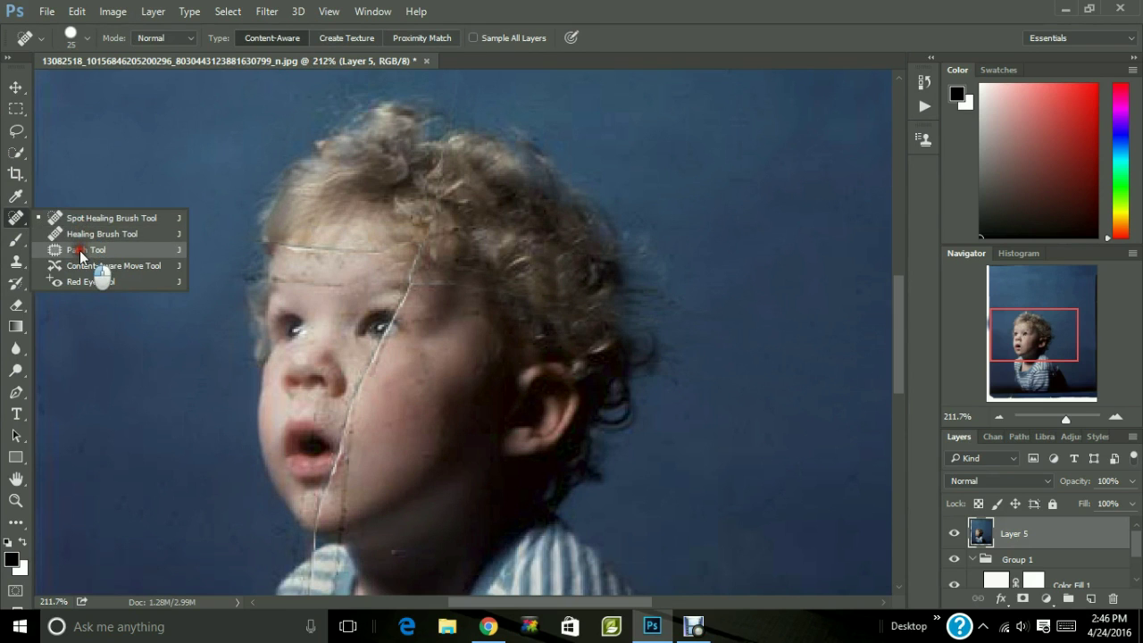
click(79, 250)
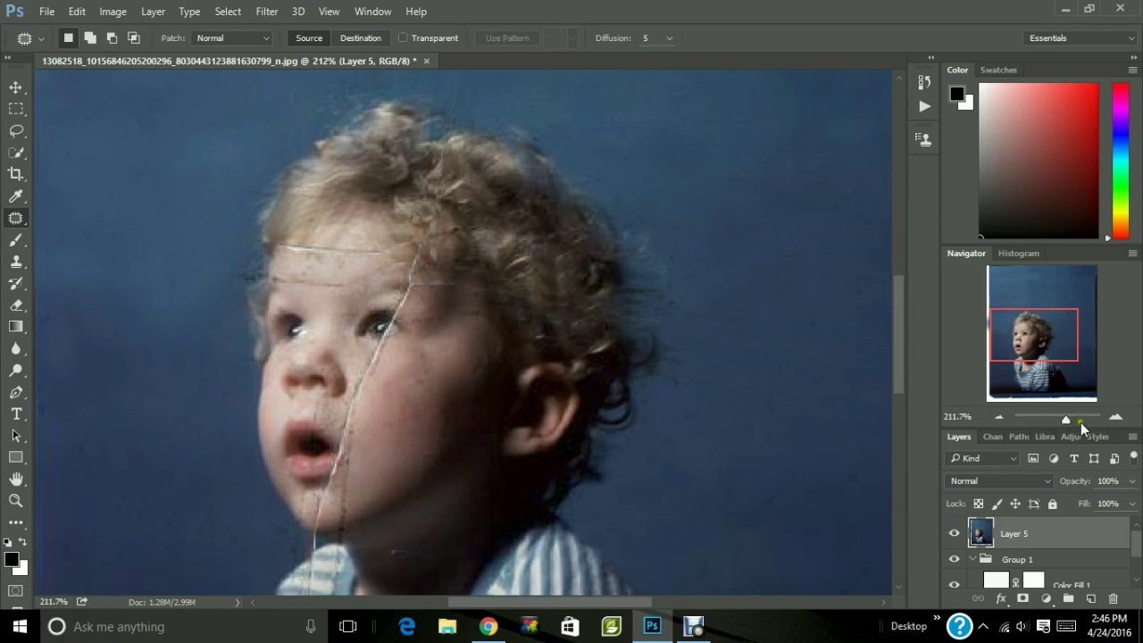
Patch the short crease at the temple and the middle stretch of the upper forehead crack with nearby clean areas.
drag(1081, 425, 1072, 421)
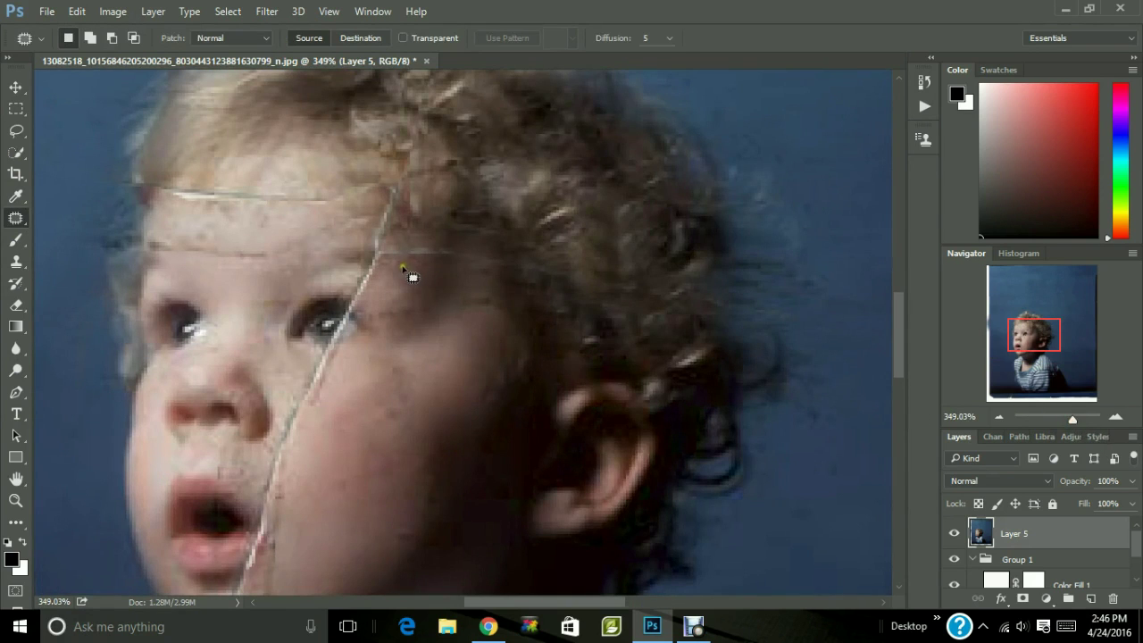
mouse_move(402, 267)
mouse_down()
mouse_move(413, 277)
mouse_move(449, 266)
mouse_move(420, 247)
mouse_move(393, 252)
mouse_move(446, 298)
mouse_move(472, 298)
mouse_up()
click(471, 298)
mouse_move(441, 249)
mouse_down()
mouse_move(483, 246)
mouse_move(446, 259)
mouse_up()
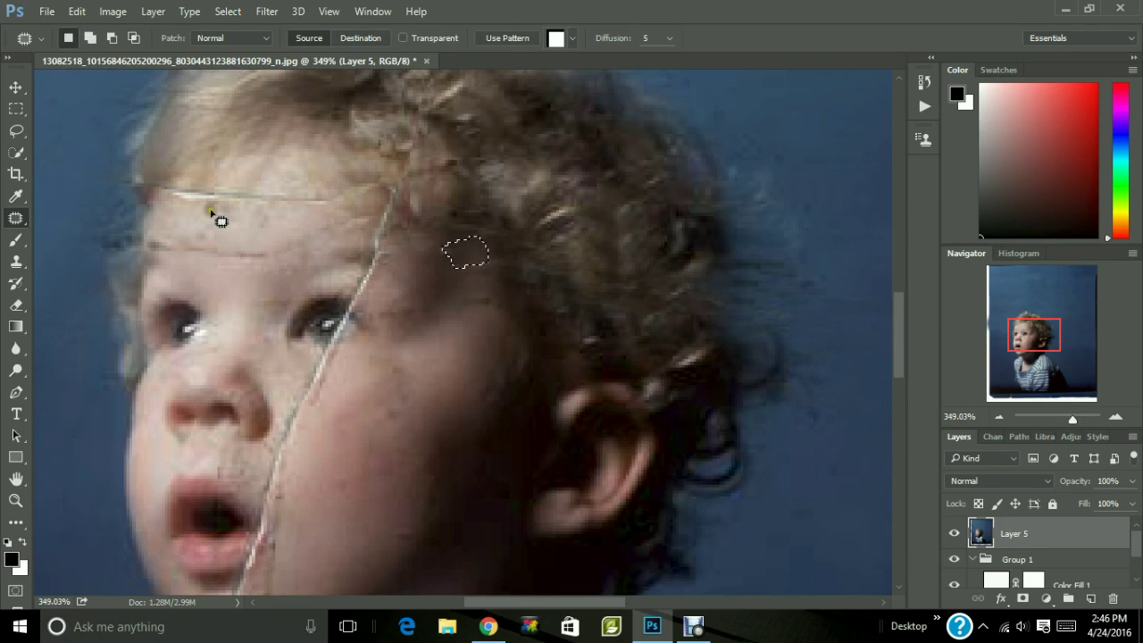
mouse_move(214, 196)
mouse_down()
mouse_move(278, 217)
mouse_move(291, 197)
mouse_move(233, 205)
mouse_move(273, 196)
mouse_move(288, 229)
mouse_move(276, 245)
mouse_move(261, 224)
mouse_up()
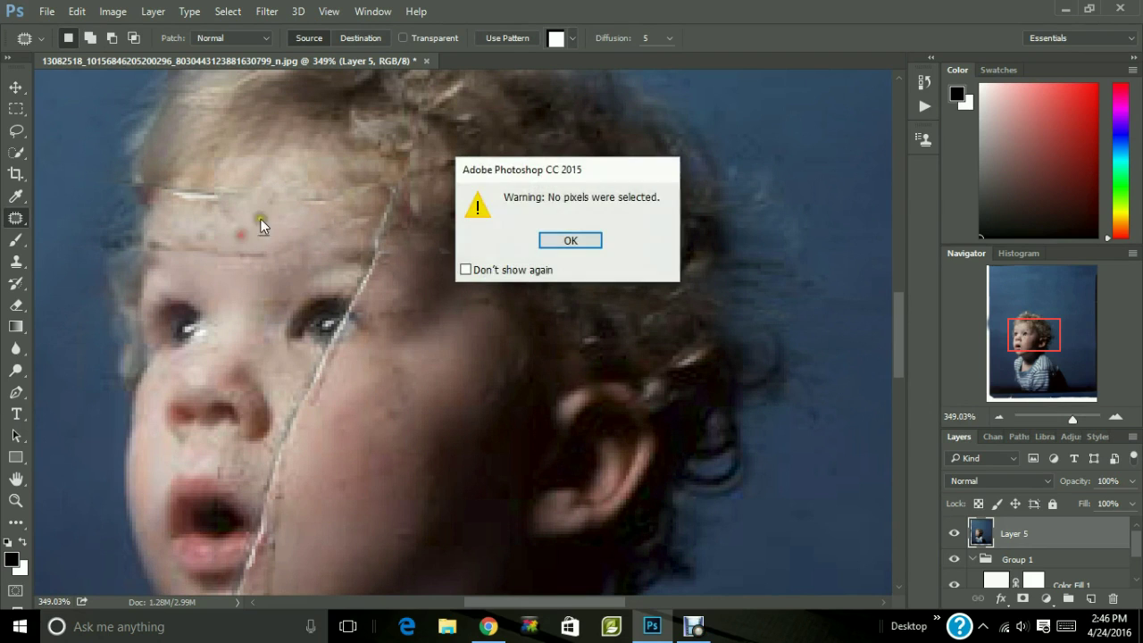
click(604, 243)
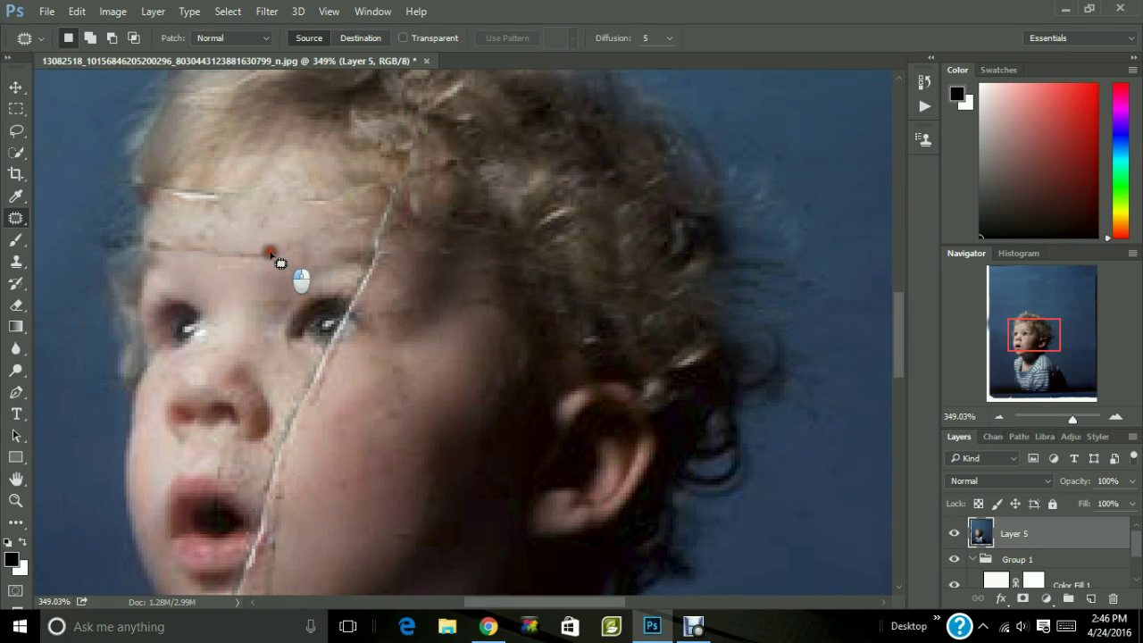
Patch the lower forehead crease with clean forehead skin, undoing and redoing the patch until it blends.
mouse_move(270, 253)
mouse_down()
mouse_move(166, 258)
mouse_move(152, 239)
mouse_move(271, 241)
mouse_move(230, 280)
mouse_up()
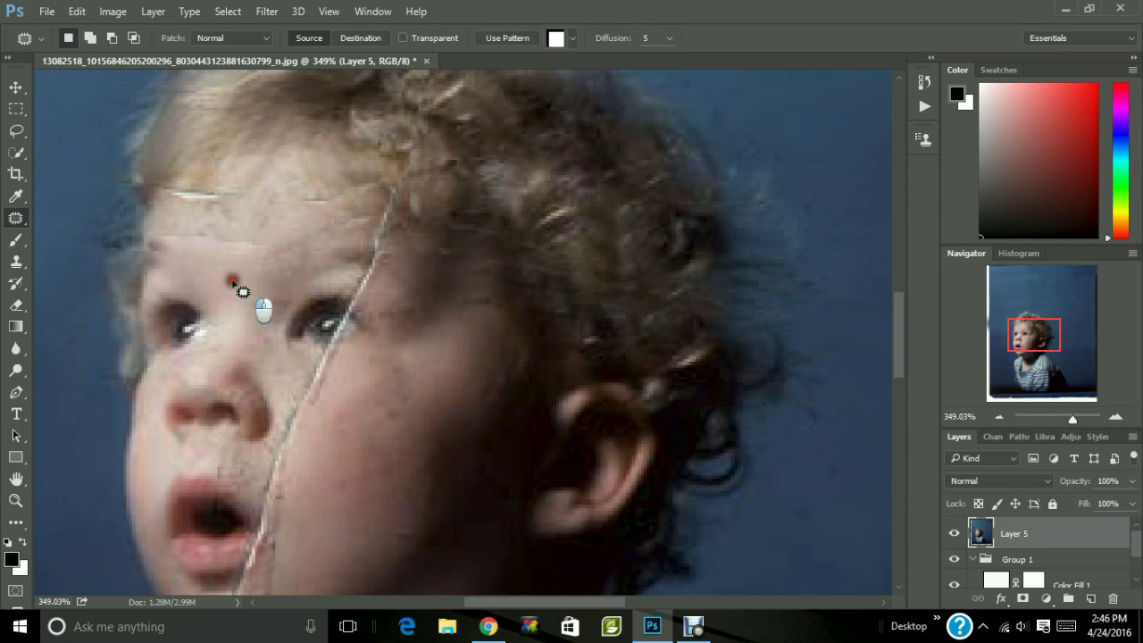
click(233, 282)
key(ctrl+z)
click(178, 292)
key(ctrl+z)
click(207, 241)
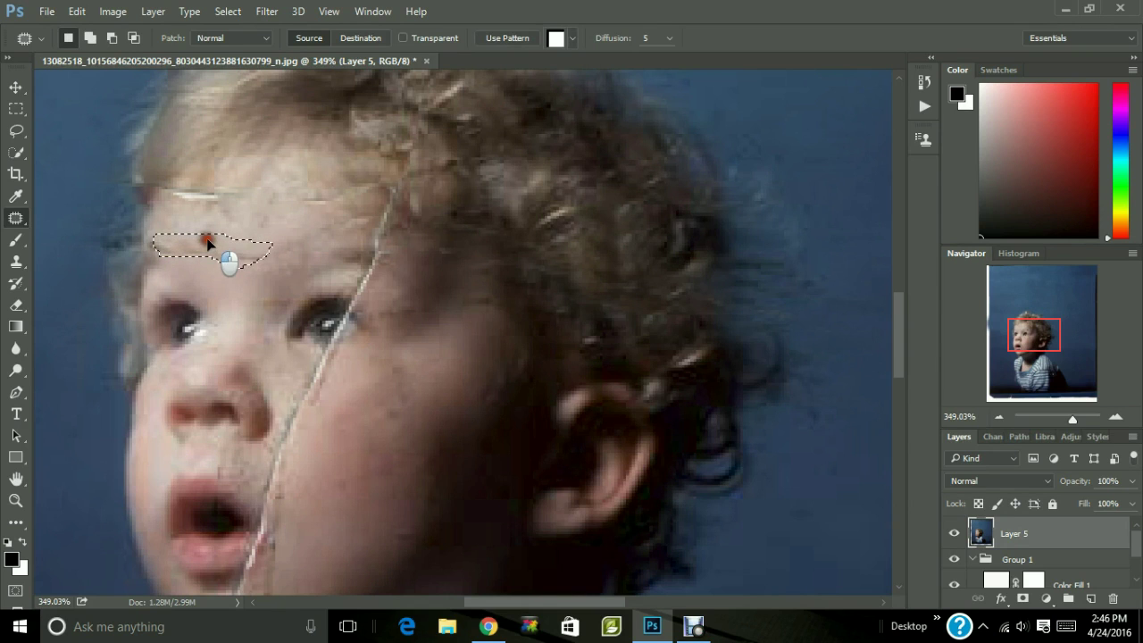
drag(207, 241, 193, 268)
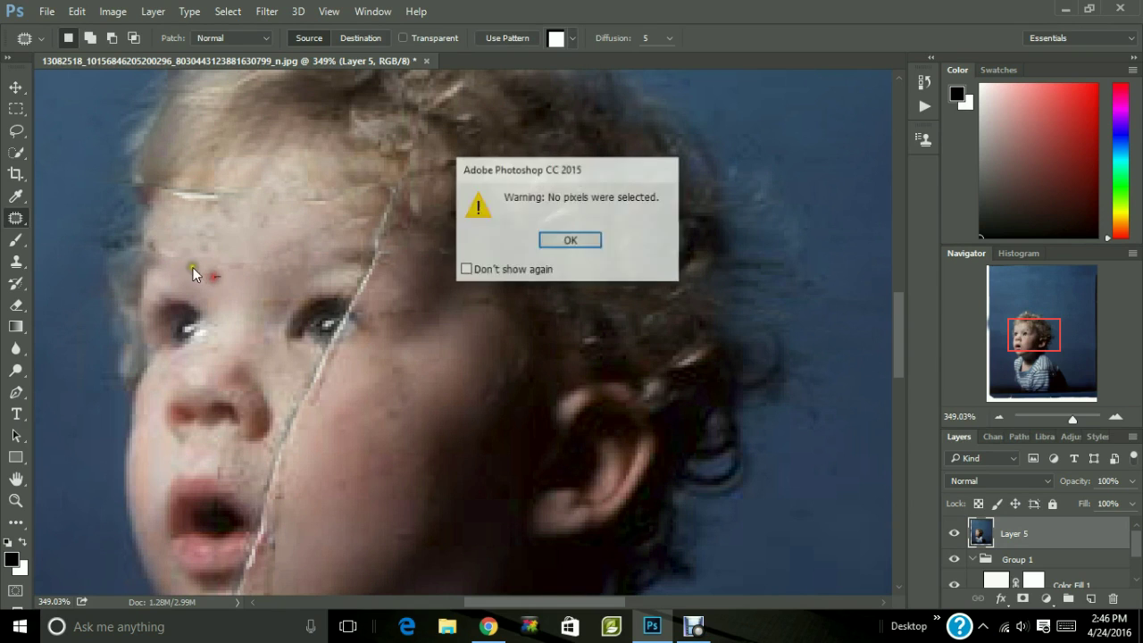
click(570, 237)
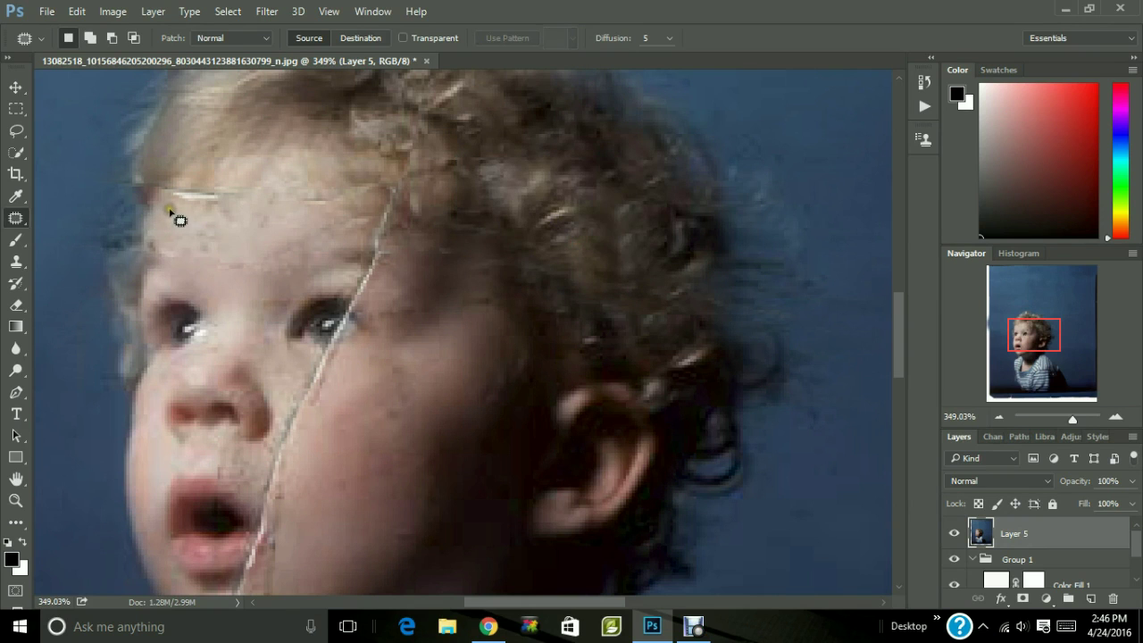
Patch the remaining white segments of the upper forehead crack and the leftover blemishes on the forehead.
mouse_move(170, 211)
mouse_down()
mouse_move(231, 192)
mouse_move(170, 188)
mouse_move(169, 201)
mouse_move(255, 211)
mouse_move(263, 205)
mouse_move(235, 198)
mouse_move(267, 199)
mouse_move(303, 223)
mouse_move(330, 203)
mouse_move(308, 208)
mouse_move(324, 179)
mouse_move(312, 192)
mouse_up()
key(ctrl+d)
mouse_move(268, 238)
mouse_down()
mouse_move(272, 210)
mouse_move(278, 259)
mouse_move(217, 273)
mouse_move(255, 273)
mouse_move(237, 258)
mouse_move(240, 284)
mouse_move(166, 255)
mouse_move(242, 235)
mouse_move(211, 253)
mouse_move(256, 268)
mouse_move(250, 279)
mouse_up()
click(571, 241)
click(474, 272)
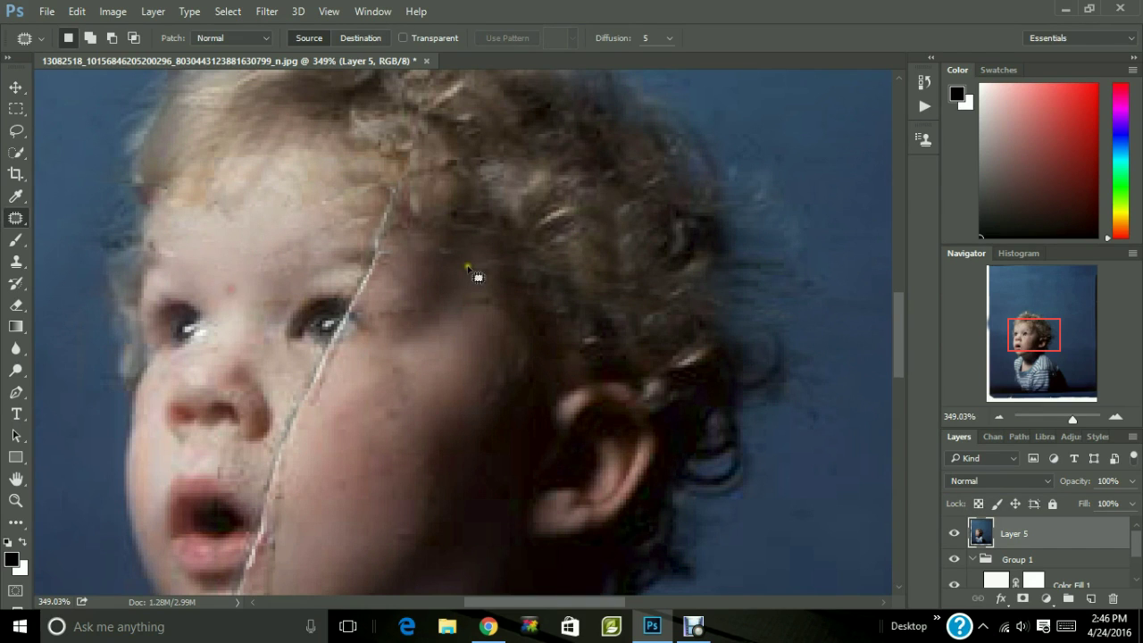
Patch the marks along the child's front hairline and the damaged curls above the diagonal crack's upper end.
drag(1072, 419, 1067, 419)
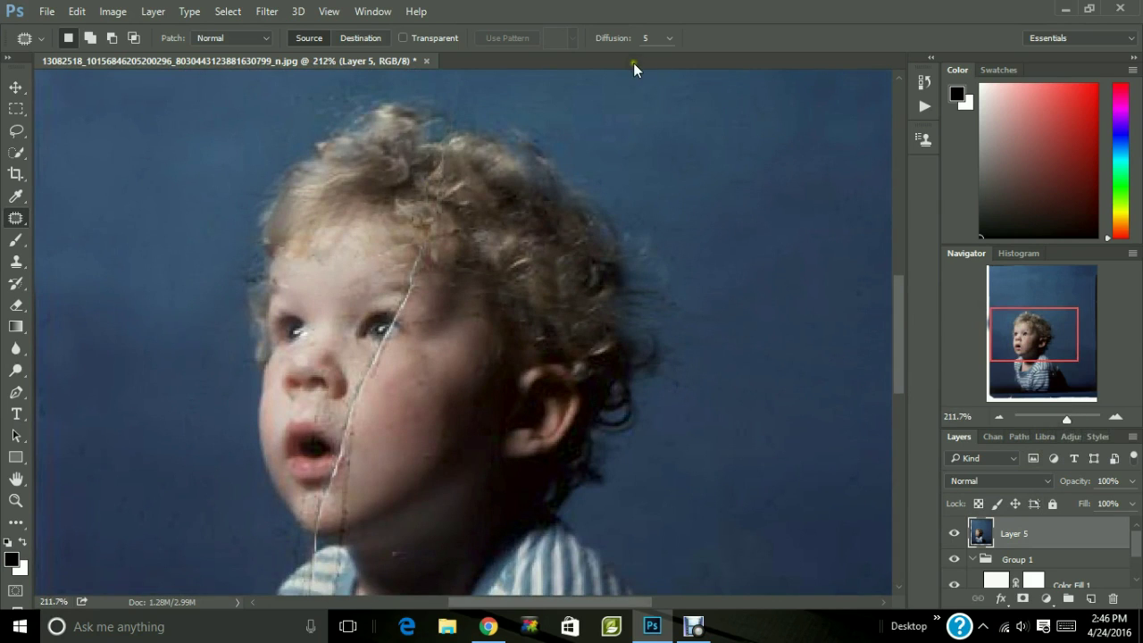
mouse_move(368, 208)
mouse_down()
mouse_move(339, 223)
mouse_move(367, 198)
mouse_move(363, 212)
mouse_move(344, 204)
mouse_move(340, 224)
mouse_move(299, 231)
mouse_up()
click(570, 239)
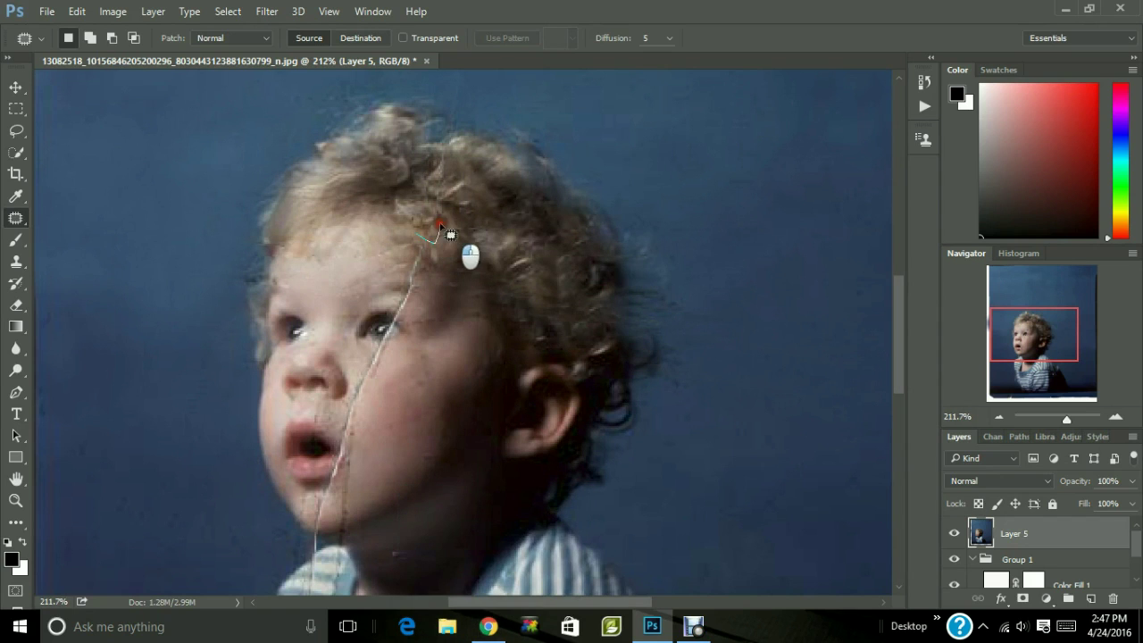
mouse_move(449, 237)
mouse_down()
mouse_move(417, 205)
mouse_move(410, 227)
mouse_move(439, 241)
mouse_up()
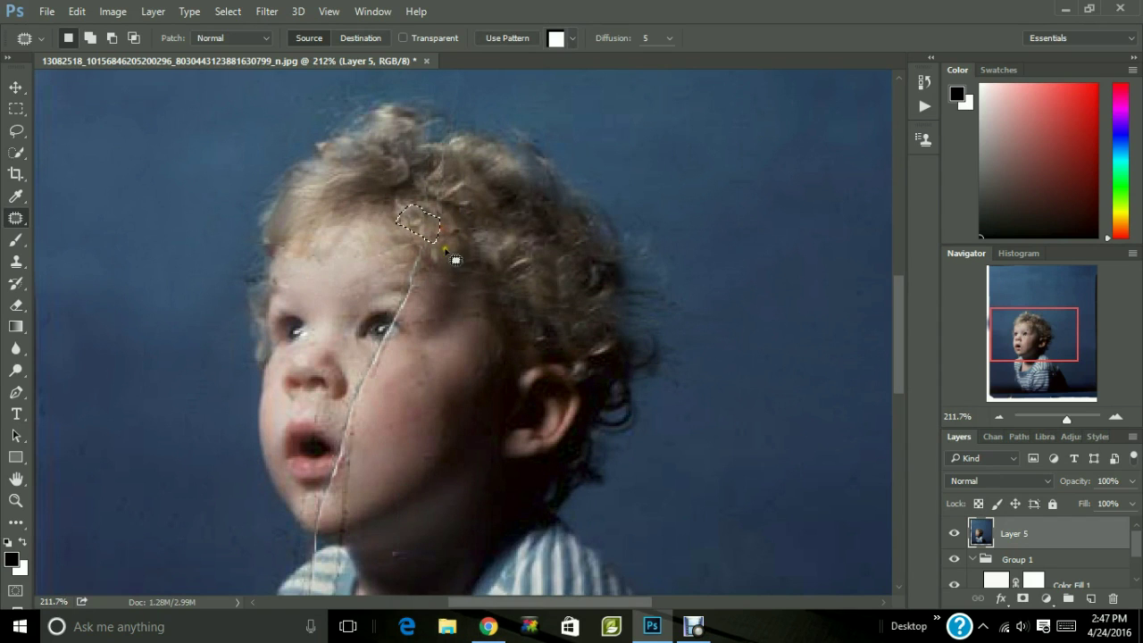
click(317, 188)
click(571, 242)
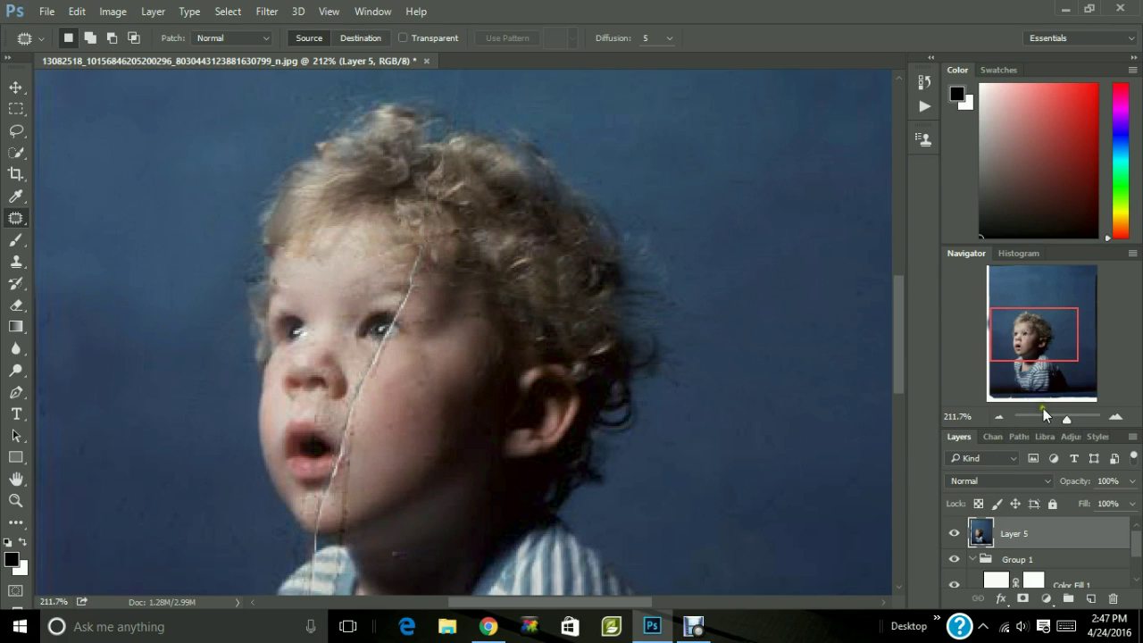
Patch the upper part of the diagonal crack, from the hairline past the eyebrow to just above the eye.
drag(1072, 420, 1065, 414)
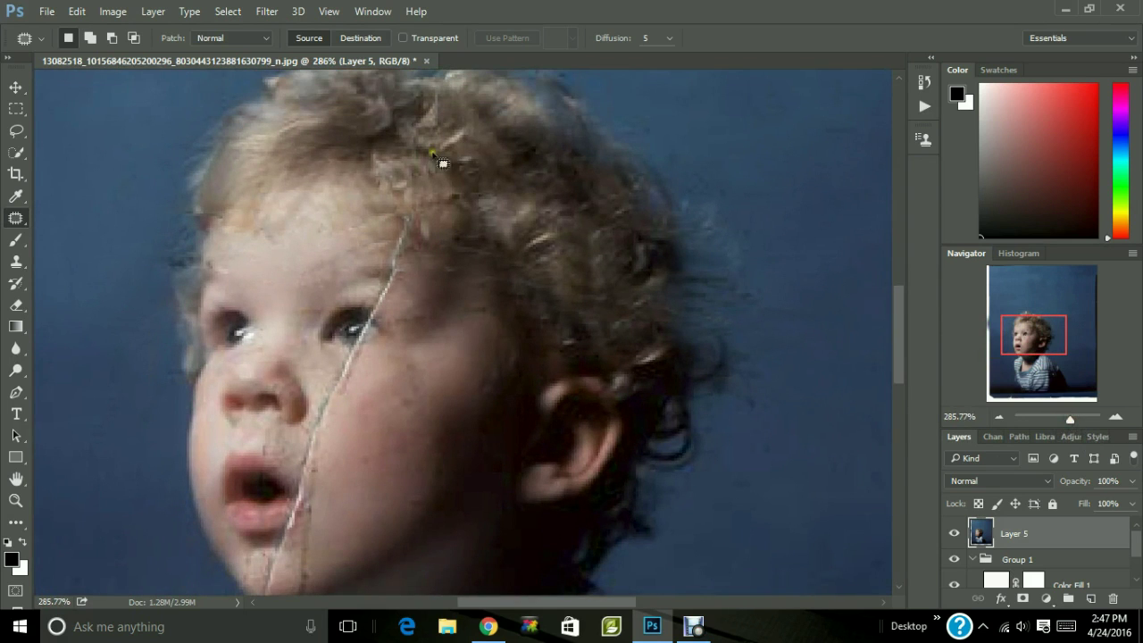
mouse_move(421, 258)
mouse_down()
mouse_move(416, 218)
mouse_move(392, 241)
mouse_move(397, 274)
mouse_move(417, 273)
mouse_move(455, 235)
mouse_move(477, 304)
mouse_up()
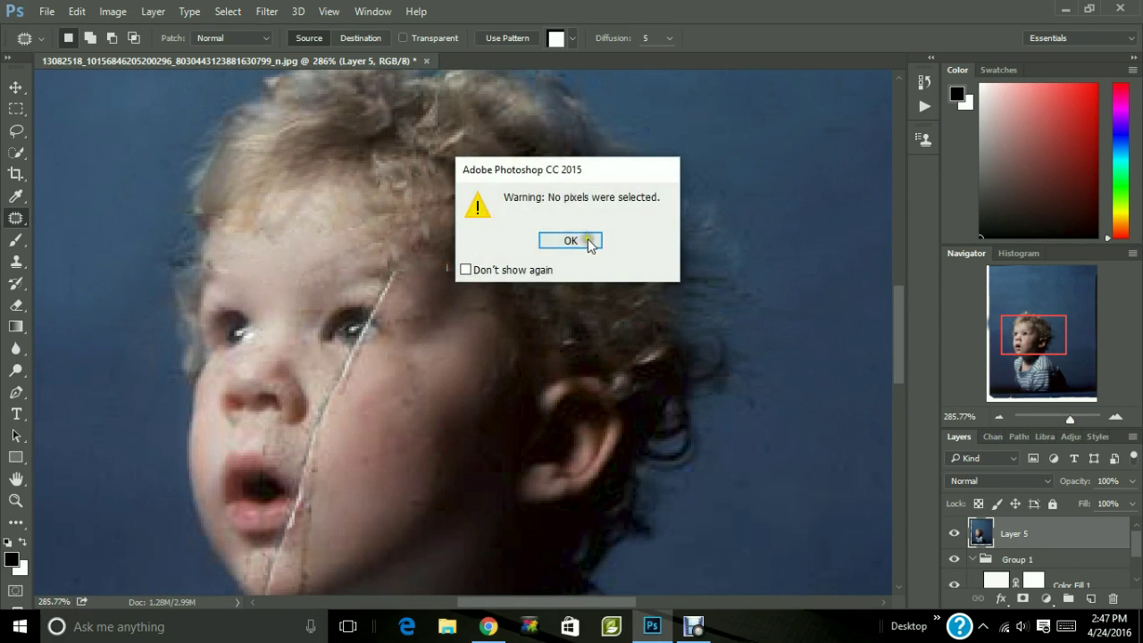
click(588, 242)
mouse_move(400, 293)
mouse_down()
mouse_move(386, 284)
mouse_move(371, 314)
mouse_move(396, 306)
mouse_move(388, 282)
mouse_move(406, 307)
mouse_up()
click(409, 306)
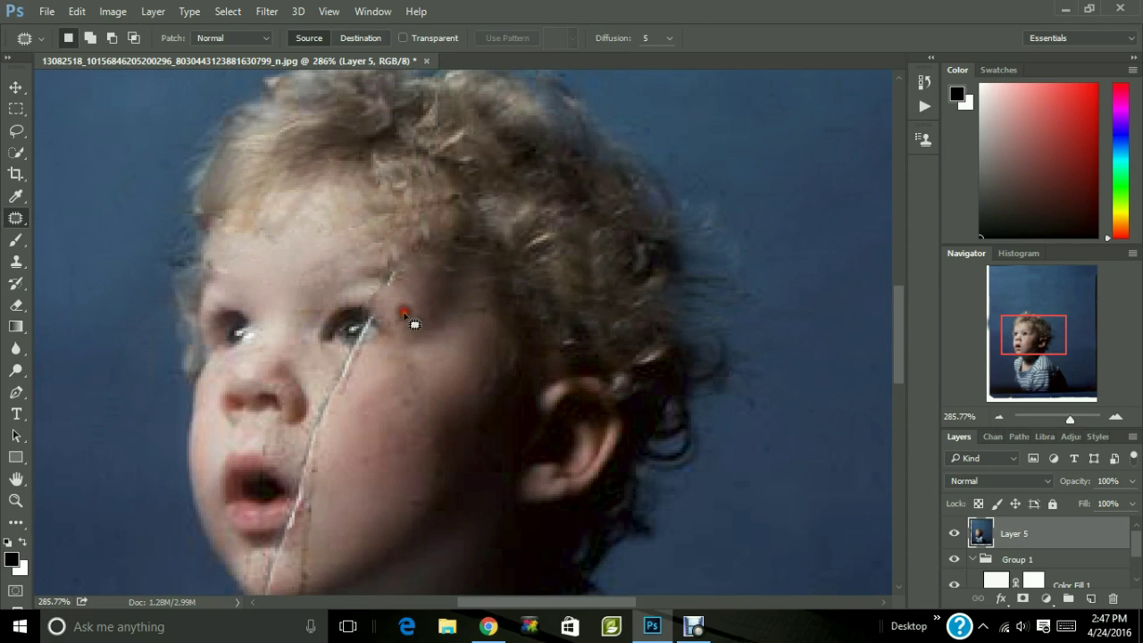
mouse_move(375, 312)
mouse_down()
mouse_move(391, 309)
mouse_move(392, 289)
mouse_move(370, 311)
mouse_up()
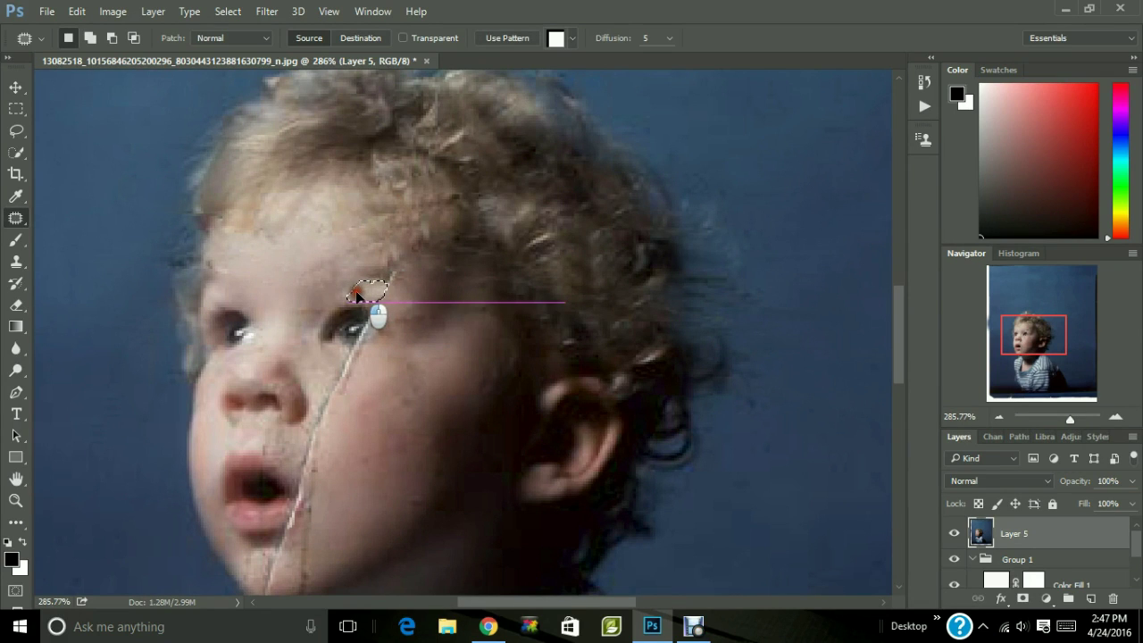
click(406, 337)
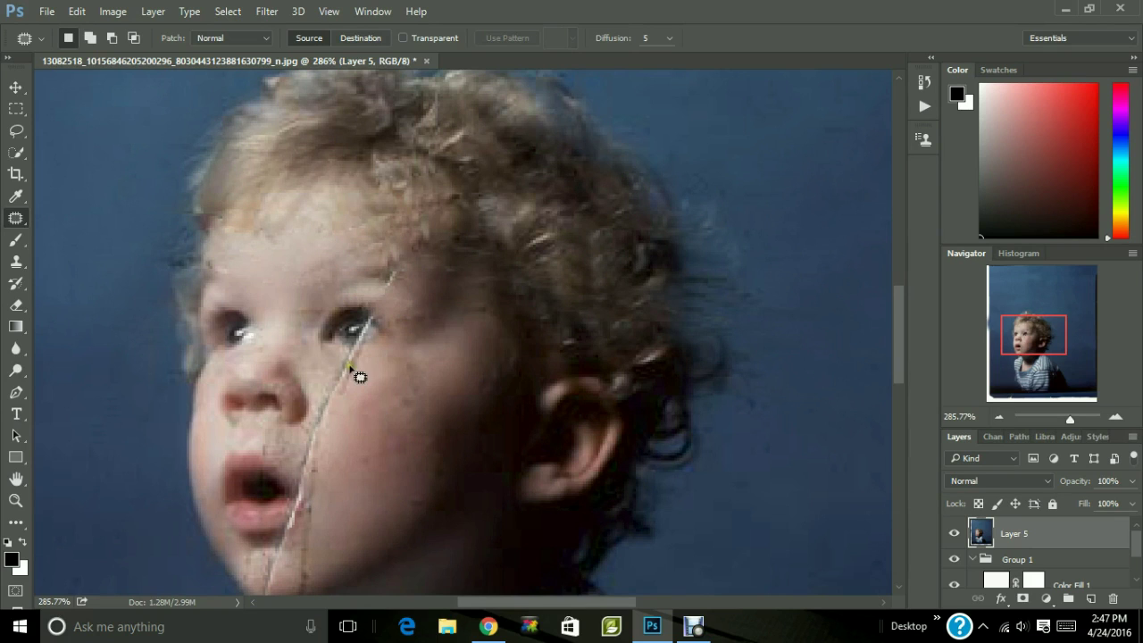
Patch the diagonal crack between the lower eyelid and the cheek beside the nose with clean cheek skin.
mouse_move(343, 350)
mouse_down()
mouse_move(373, 348)
mouse_move(322, 408)
mouse_move(348, 356)
mouse_move(365, 358)
mouse_up()
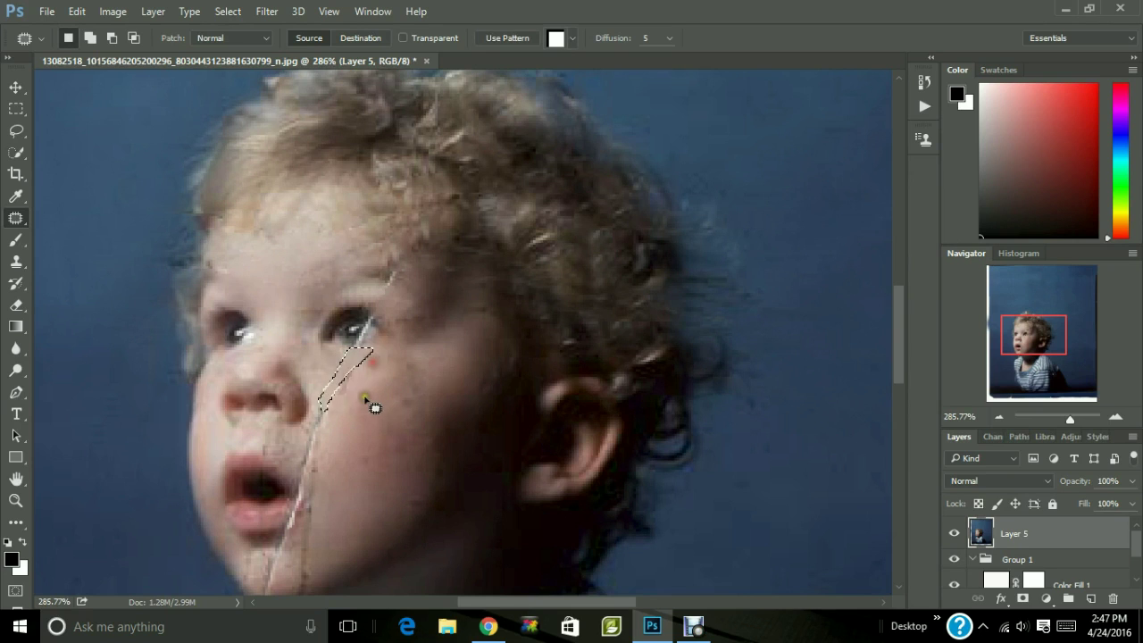
click(354, 407)
mouse_move(332, 398)
mouse_down()
mouse_move(346, 398)
mouse_move(360, 369)
mouse_move(334, 398)
mouse_up()
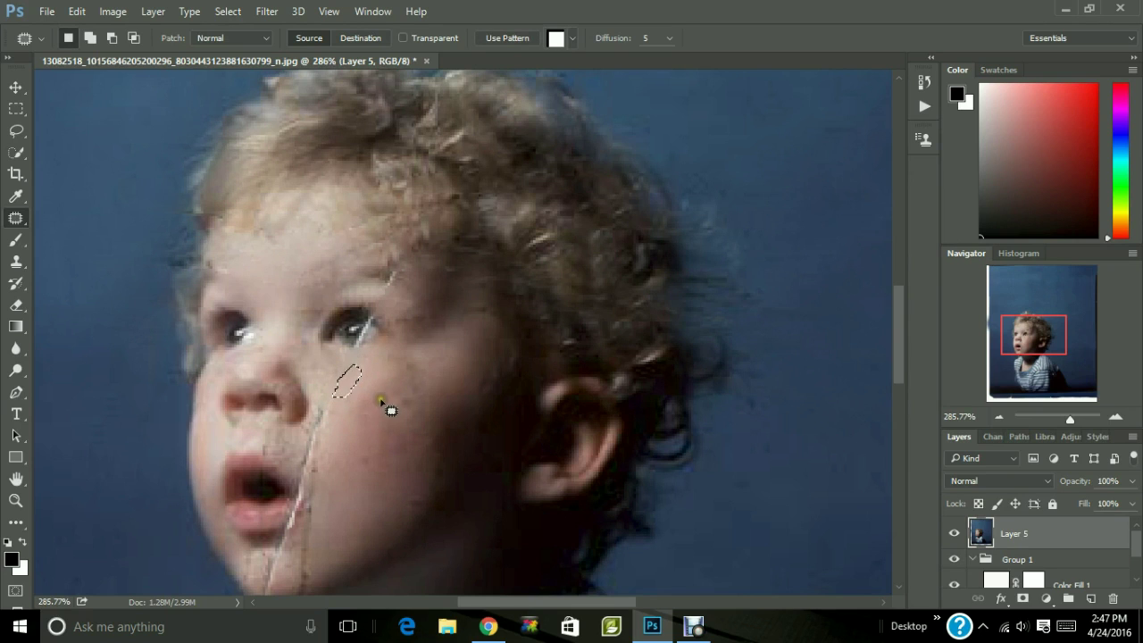
click(374, 369)
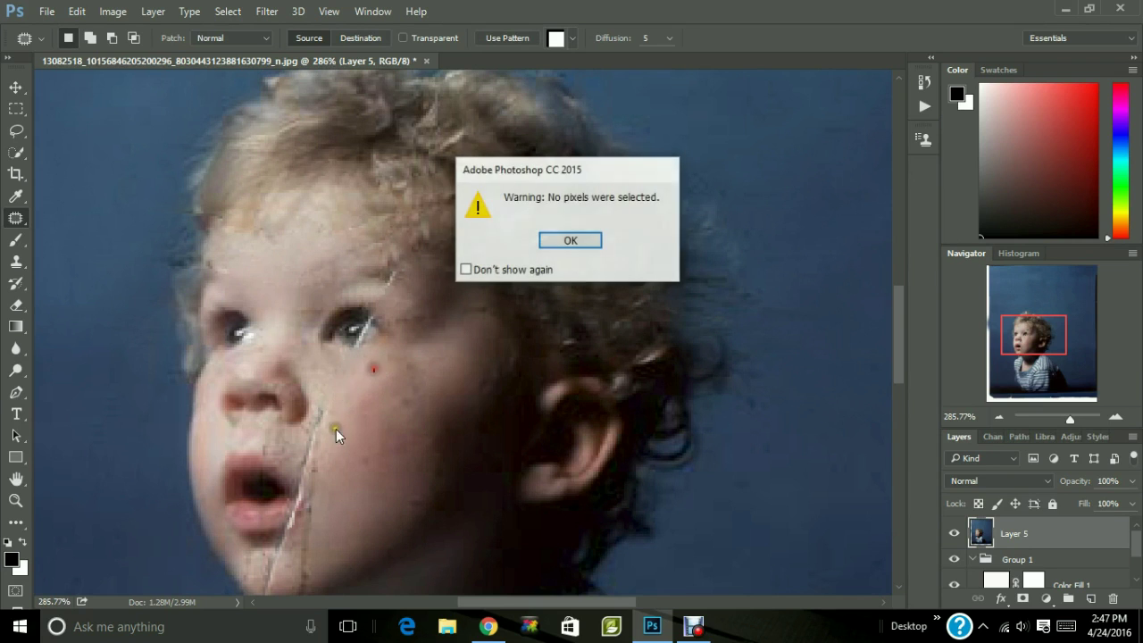
click(593, 247)
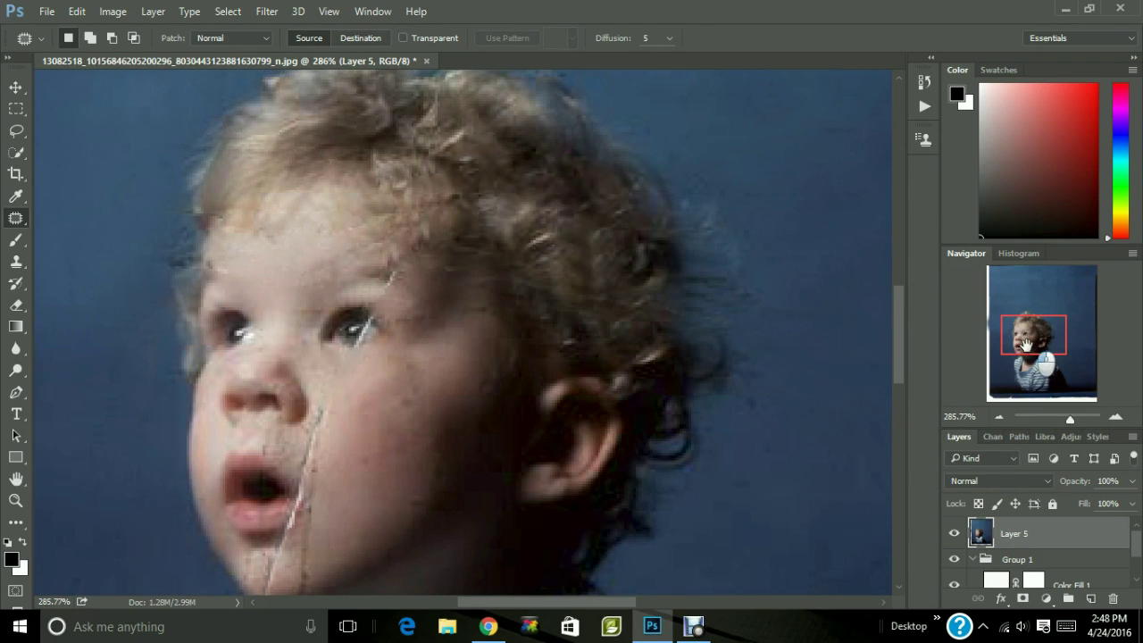
Patch the diagonal crack on the cheek from beside the nose down to the corner of the mouth.
drag(1045, 363, 1041, 376)
mouse_move(430, 469)
mouse_down()
mouse_move(434, 482)
mouse_move(465, 479)
mouse_move(416, 470)
mouse_move(439, 473)
mouse_up()
click(440, 476)
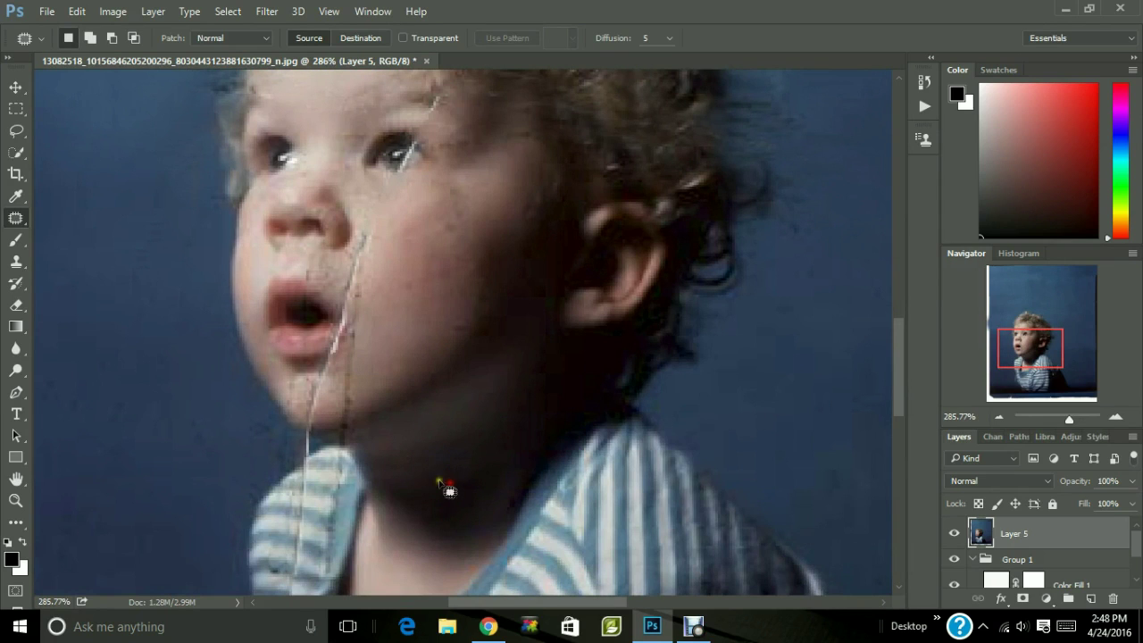
mouse_move(371, 262)
mouse_down()
mouse_move(373, 223)
mouse_move(346, 257)
mouse_move(341, 310)
mouse_move(350, 314)
mouse_move(370, 258)
mouse_move(386, 273)
mouse_move(331, 284)
mouse_move(303, 259)
mouse_move(328, 251)
mouse_move(332, 285)
mouse_up()
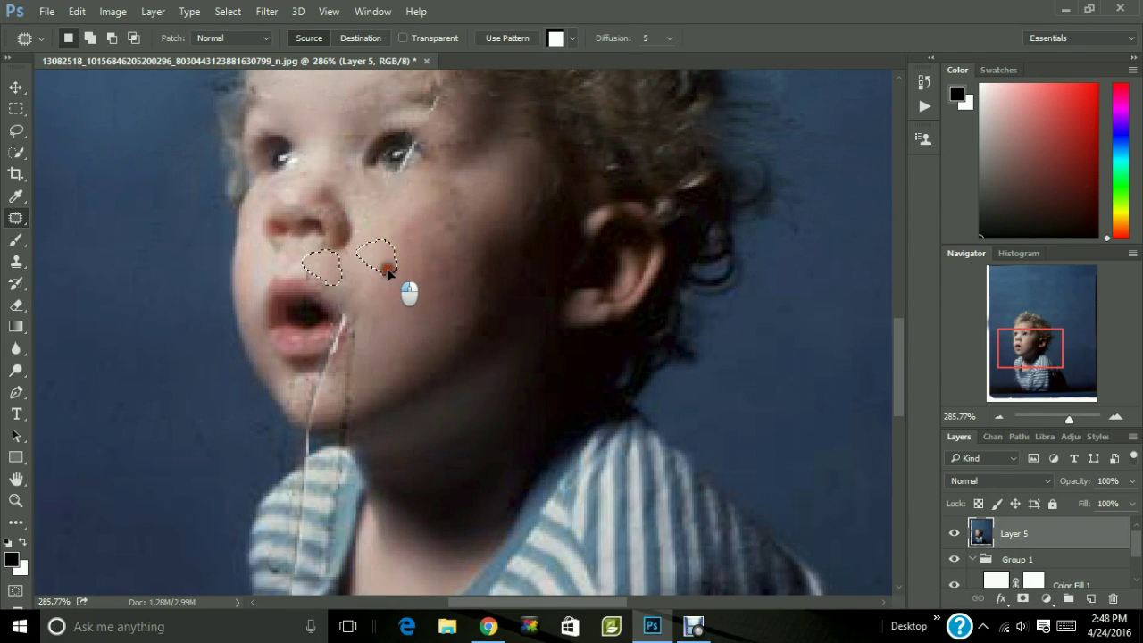
click(403, 289)
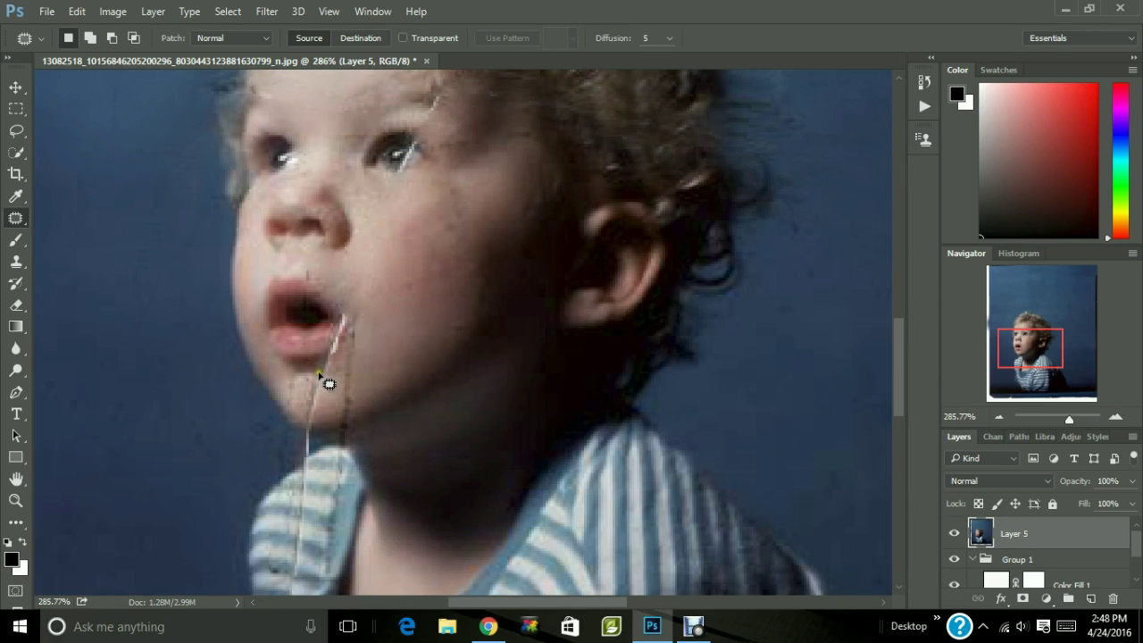
Patch the dark vertical crease running down the lower cheek beside the corner of the mouth.
mouse_move(320, 374)
mouse_down()
mouse_move(346, 390)
mouse_move(339, 366)
mouse_move(323, 370)
mouse_move(339, 361)
mouse_move(352, 373)
mouse_up()
click(352, 372)
mouse_move(356, 333)
mouse_down()
mouse_move(350, 313)
mouse_move(345, 393)
mouse_move(370, 368)
mouse_move(357, 318)
mouse_up()
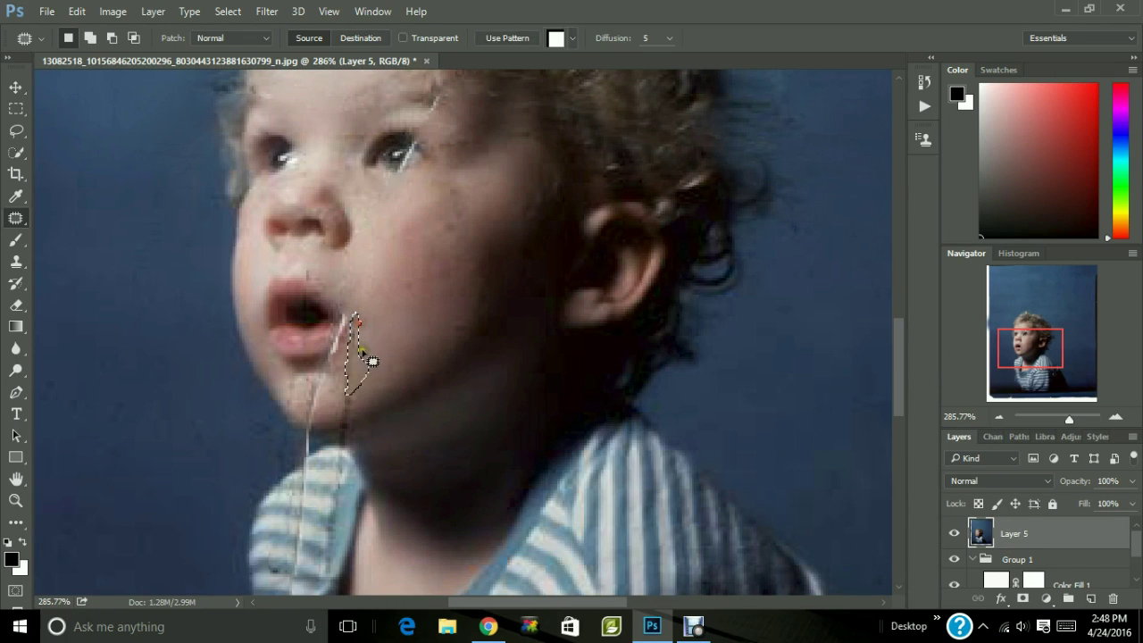
drag(359, 371, 359, 372)
click(402, 345)
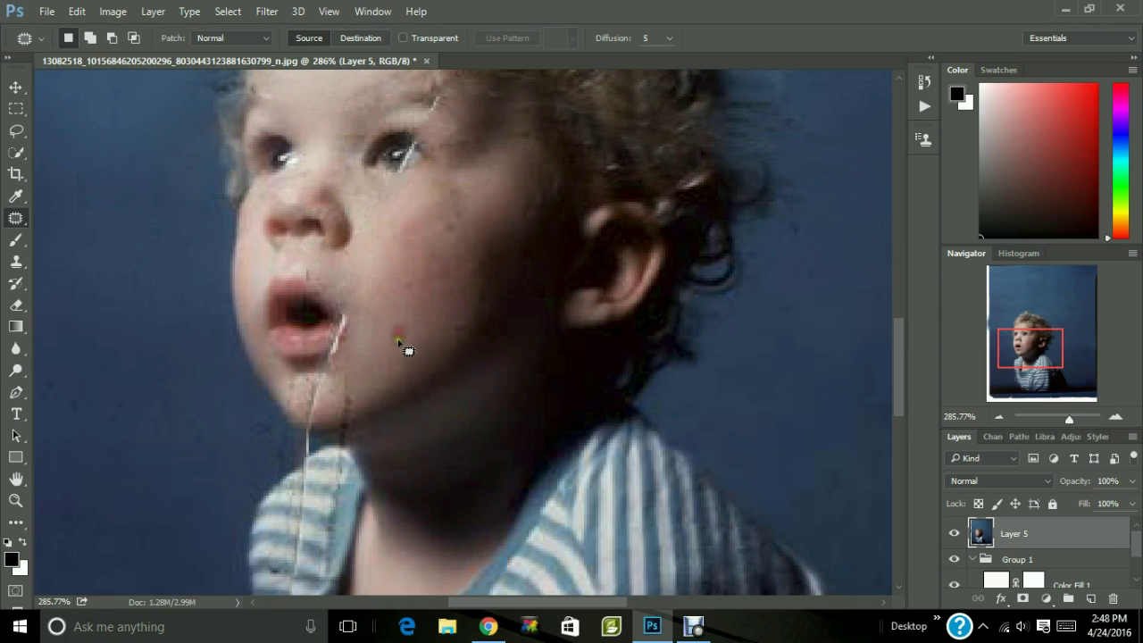
mouse_move(690, 636)
Patch the white crack across the chin and the remaining dark crease along the jaw with clean skin.
mouse_move(327, 411)
mouse_down()
mouse_move(325, 377)
mouse_move(309, 374)
mouse_move(317, 416)
mouse_up()
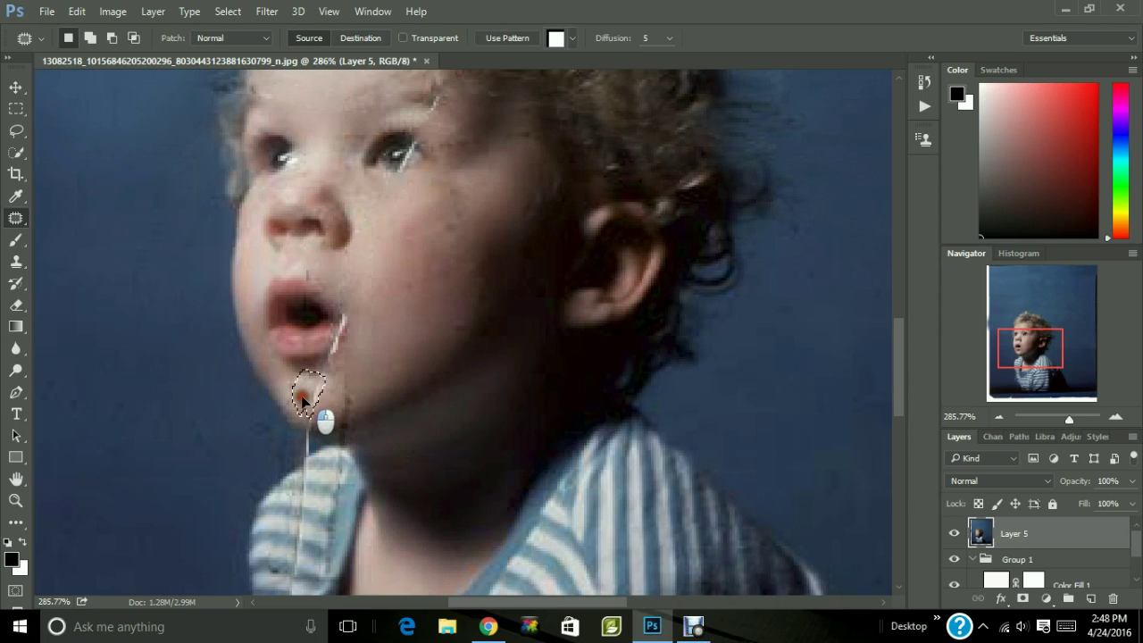
mouse_move(319, 402)
mouse_down()
mouse_move(354, 426)
mouse_move(340, 404)
mouse_move(322, 413)
mouse_move(358, 403)
mouse_move(341, 401)
mouse_move(351, 412)
mouse_up()
click(341, 429)
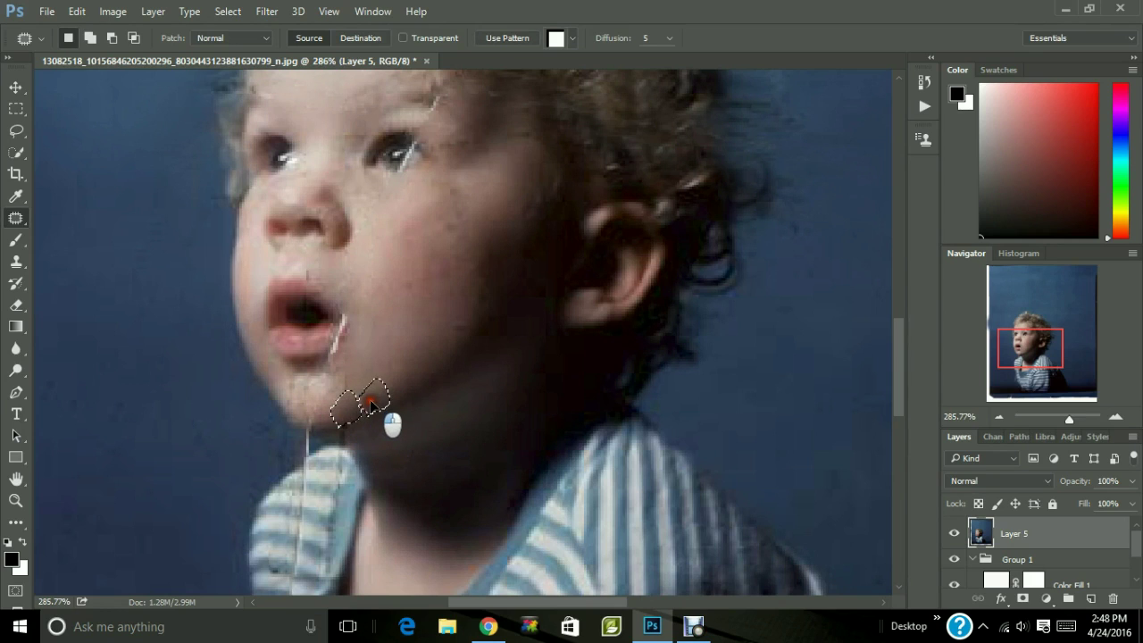
click(331, 459)
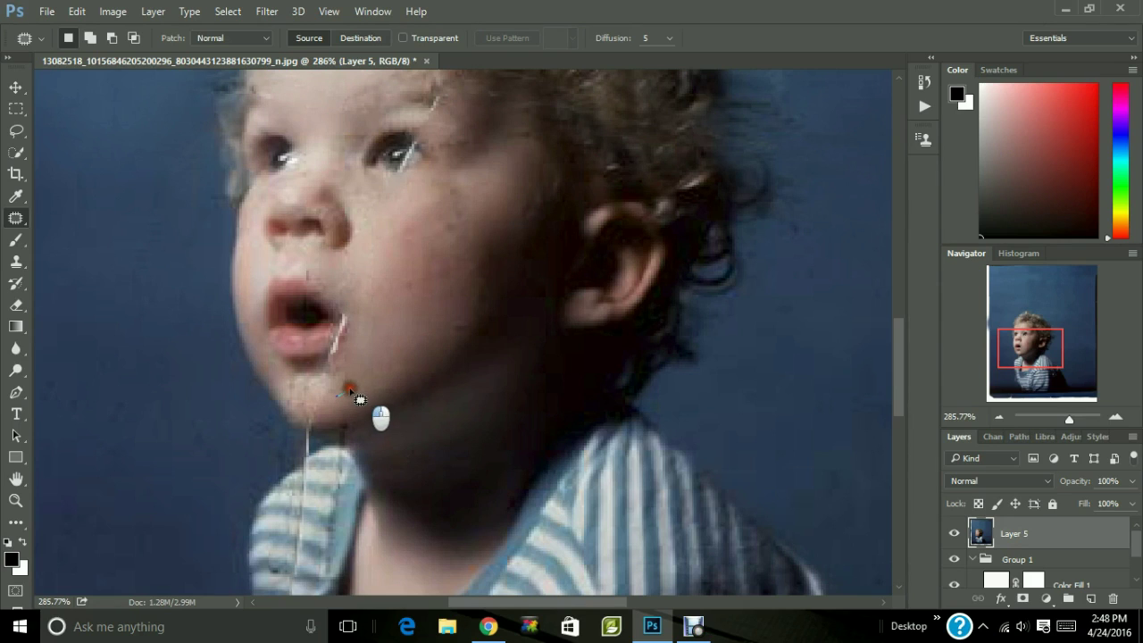
drag(355, 390, 349, 383)
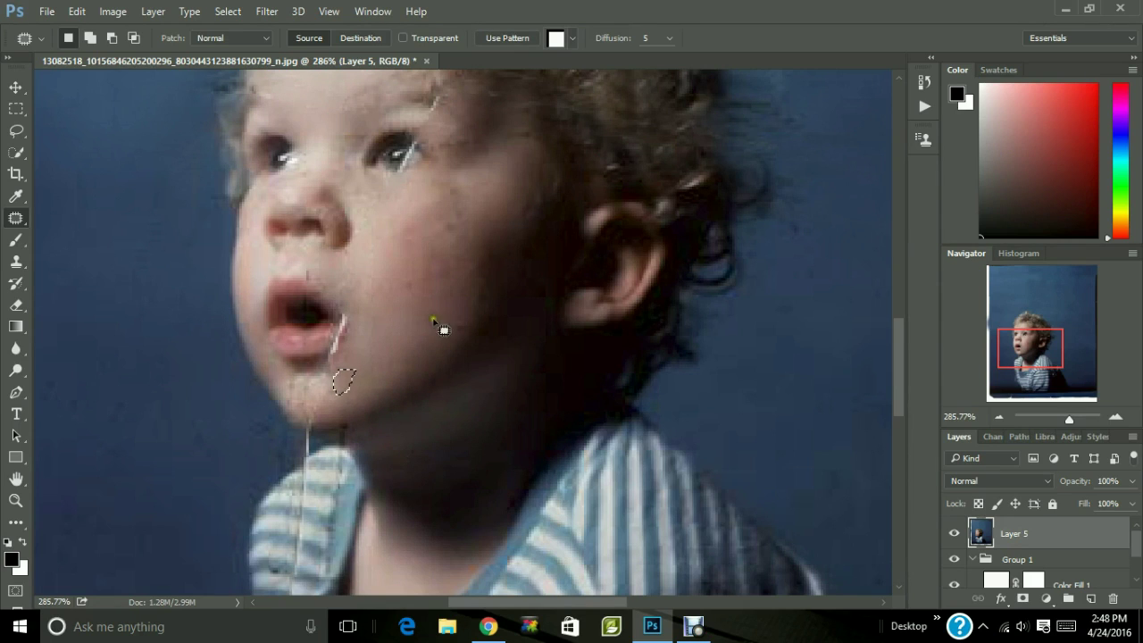
click(377, 375)
mouse_move(335, 429)
mouse_down()
mouse_move(308, 456)
mouse_move(294, 445)
mouse_move(307, 430)
mouse_move(320, 436)
mouse_move(280, 458)
mouse_move(229, 450)
mouse_up()
click(386, 444)
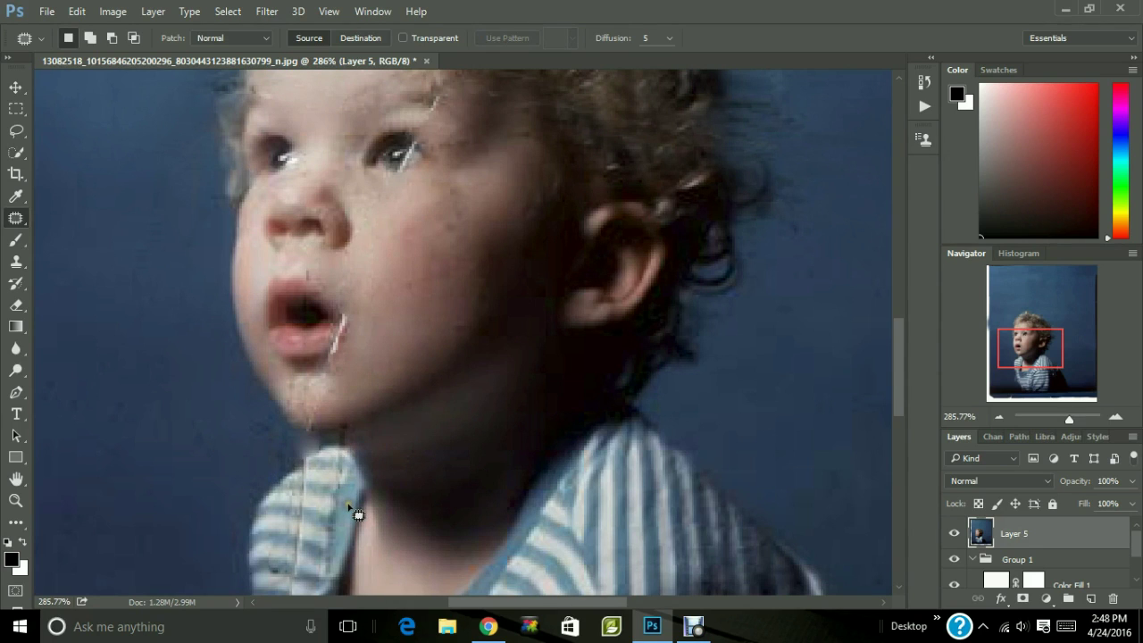
key(ctrl+z)
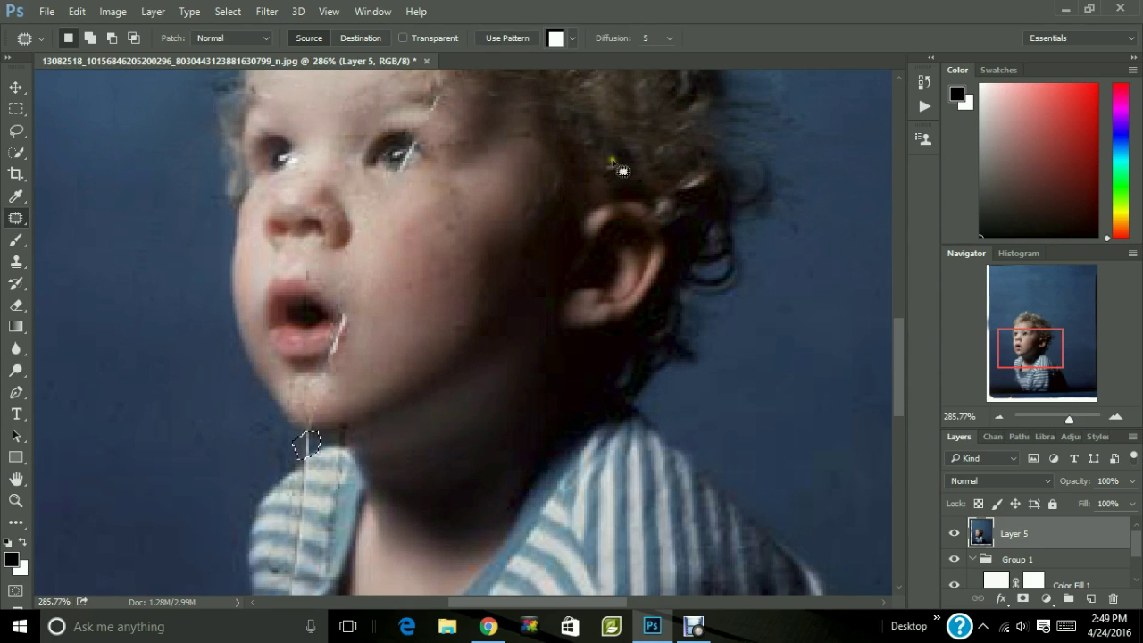
Patch the lower end of the short white crack just below the corner of the mouth.
click(336, 375)
mouse_move(331, 368)
mouse_down()
mouse_move(364, 384)
mouse_move(364, 368)
mouse_move(334, 366)
mouse_up()
drag(419, 266, 412, 251)
click(571, 241)
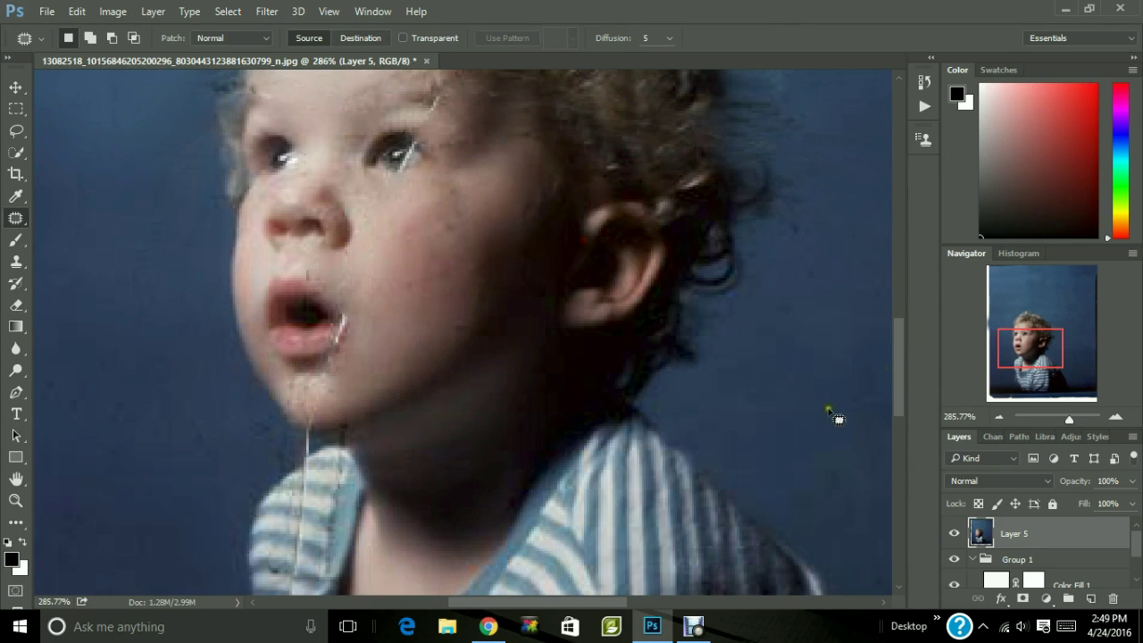
scroll(897, 365, up, 3)
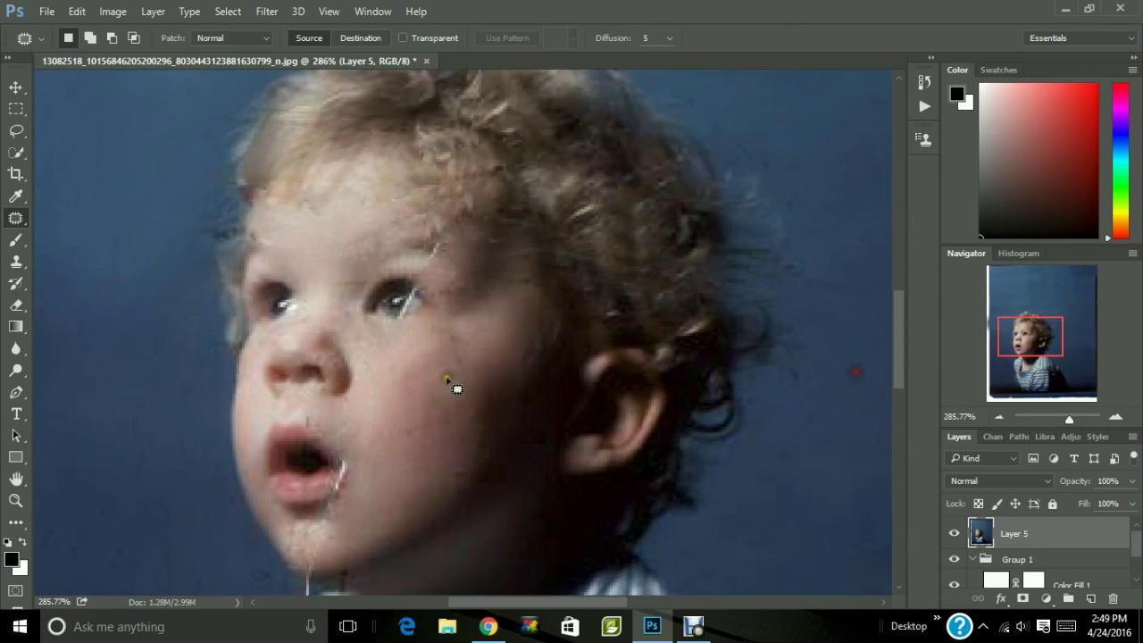
Patch the white scratch at the outer end of the eyebrow and the crack end on the lower edge of the chin.
mouse_move(427, 256)
mouse_down()
mouse_move(437, 242)
mouse_move(431, 254)
mouse_up()
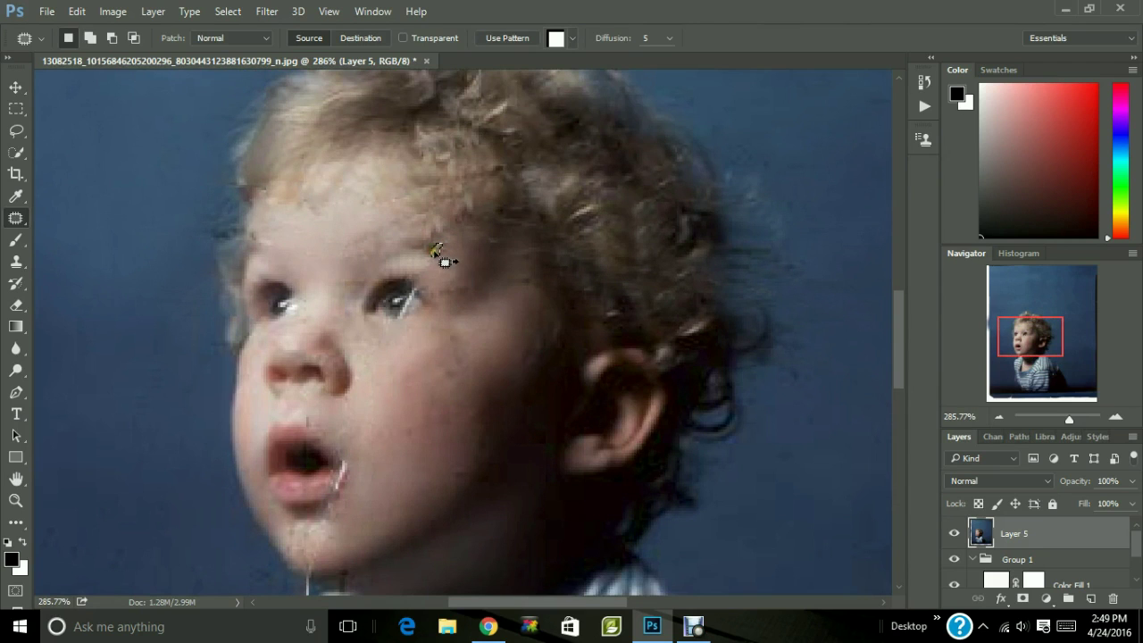
key(ctrl+d)
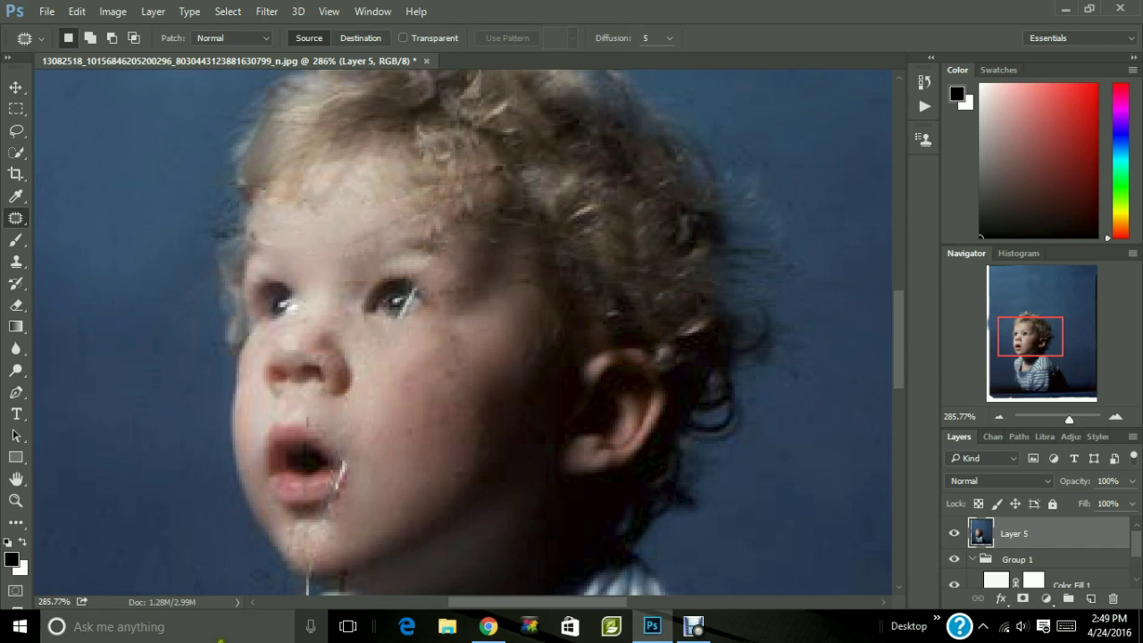
scroll(901, 375, down, 3)
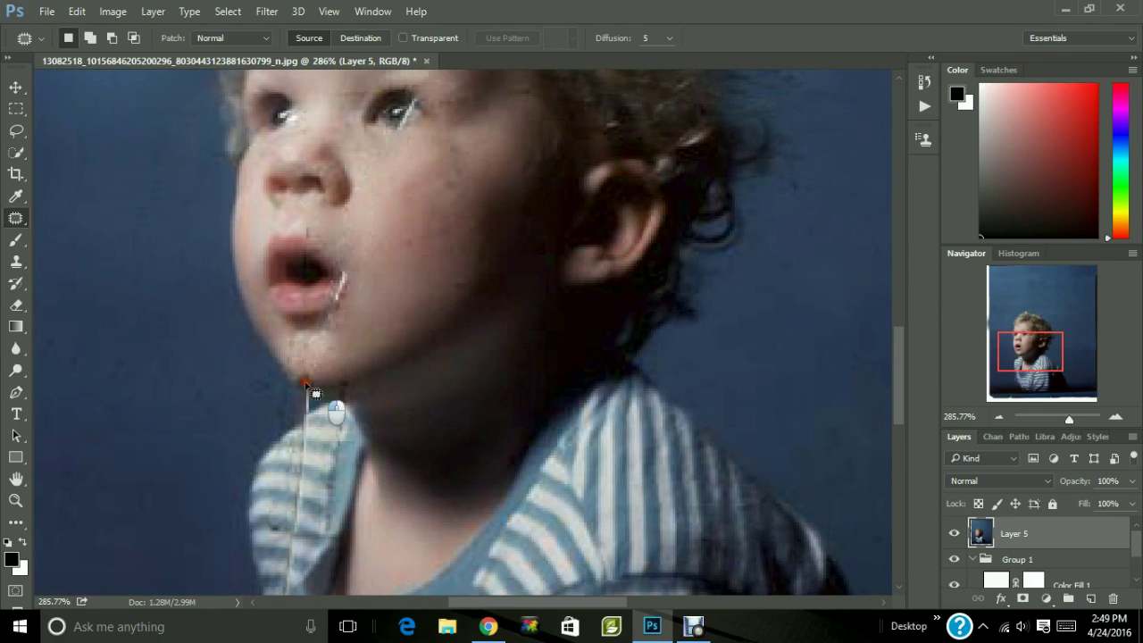
drag(315, 386, 349, 383)
click(436, 387)
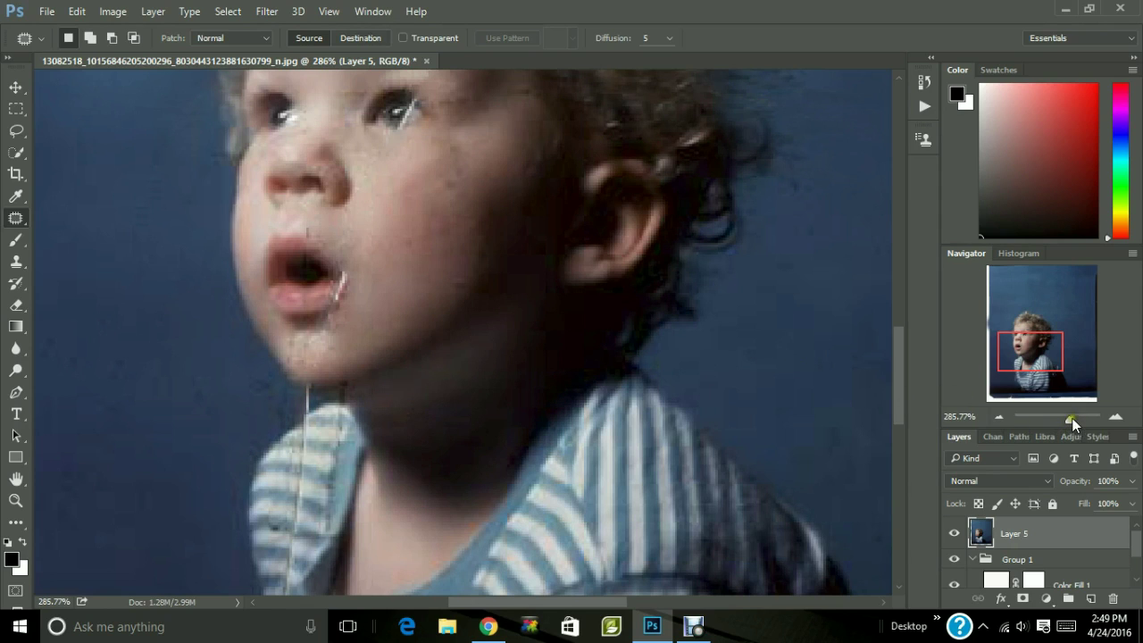
Switch to the Clone Stamp tool with a soft 9 px brush for retouching the face.
drag(1071, 421, 1075, 420)
drag(1034, 356, 1040, 344)
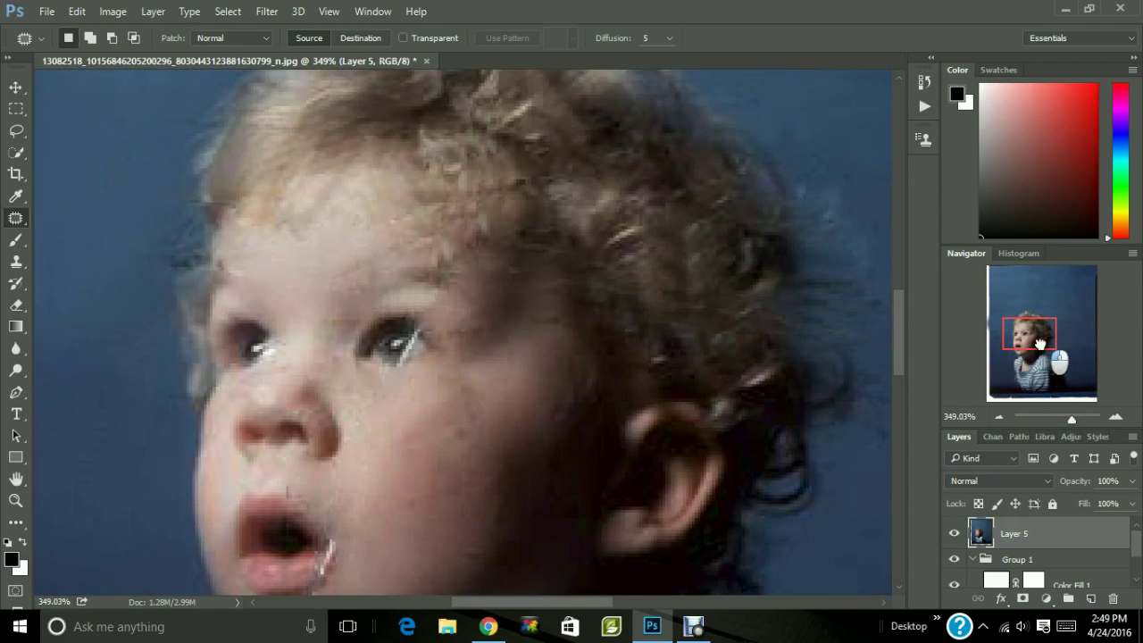
click(16, 261)
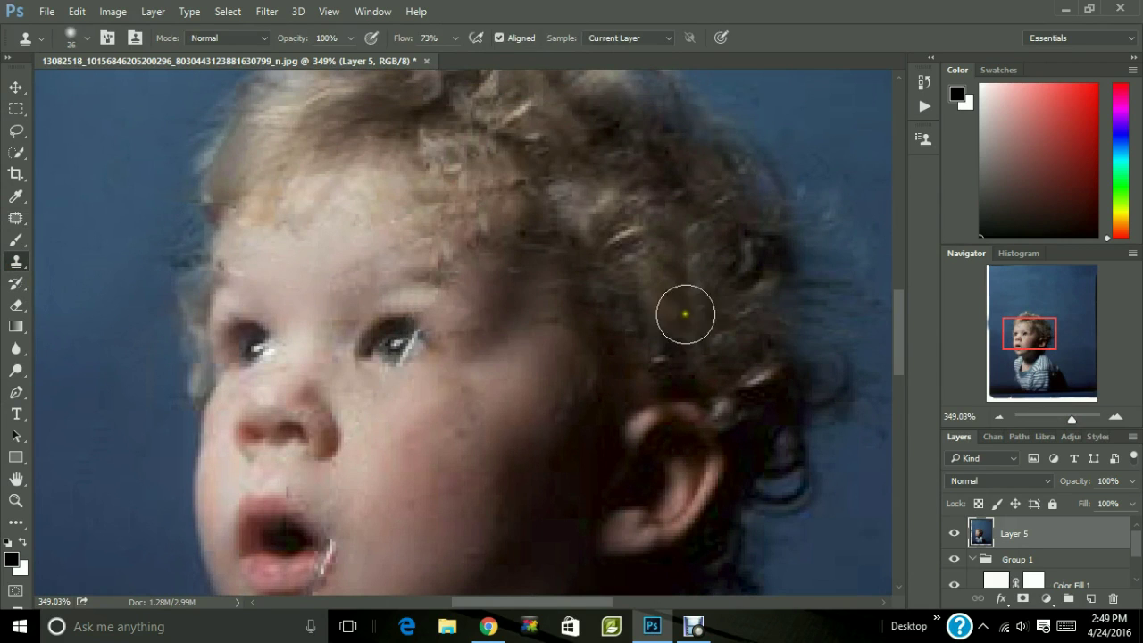
right_click(743, 307)
drag(840, 352, 837, 353)
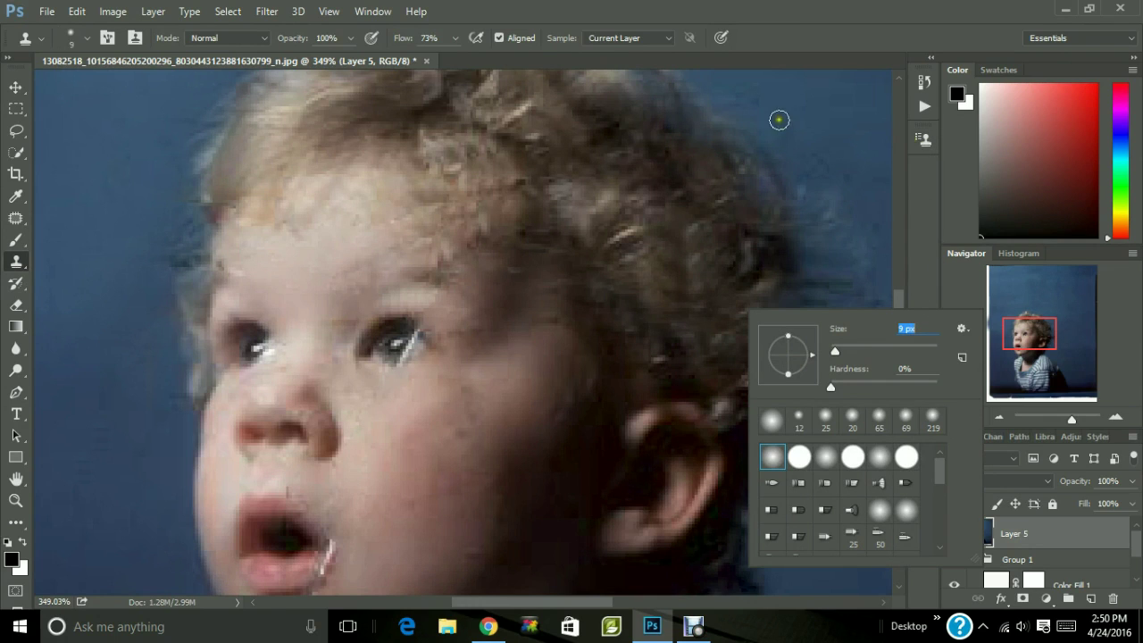
key(Return)
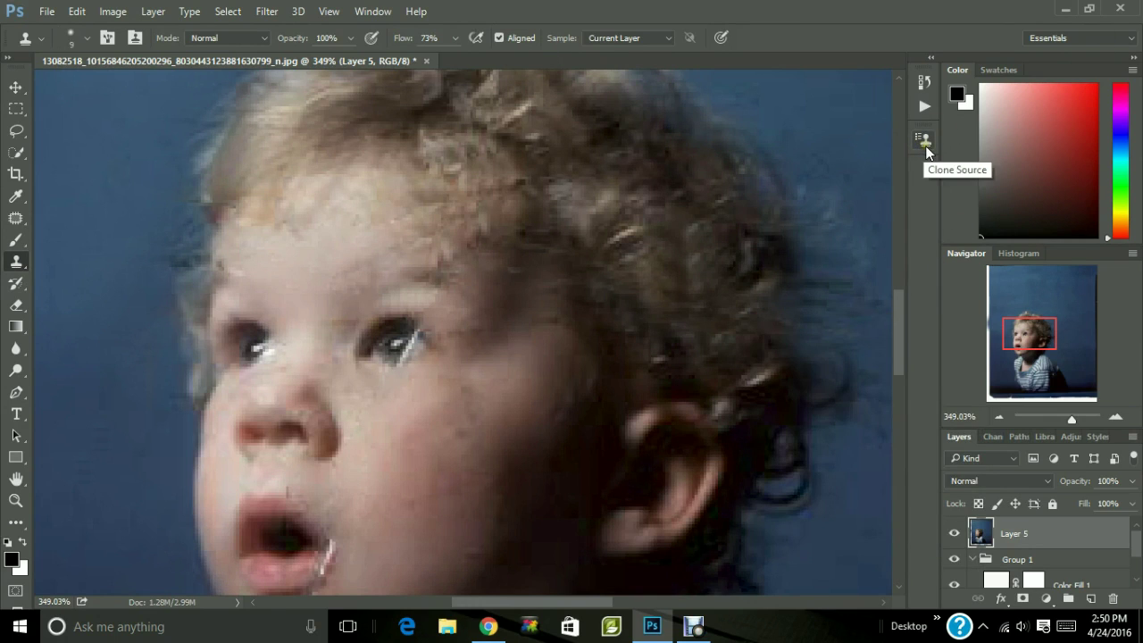
Look over the offset, scale and overlay options of the Clone Source settings.
click(384, 13)
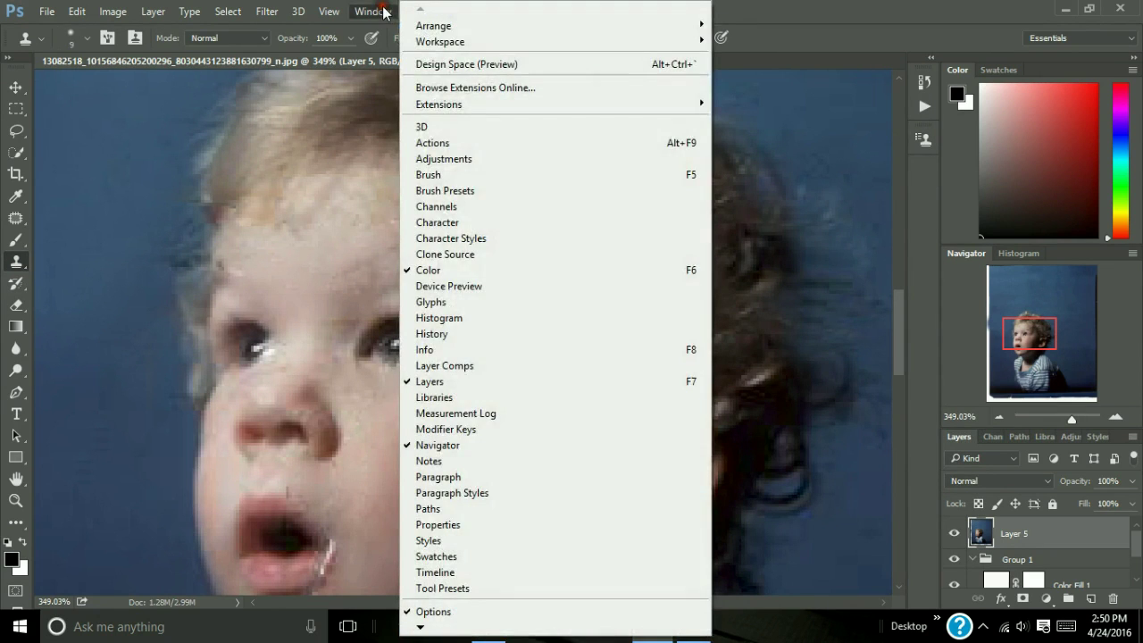
click(431, 258)
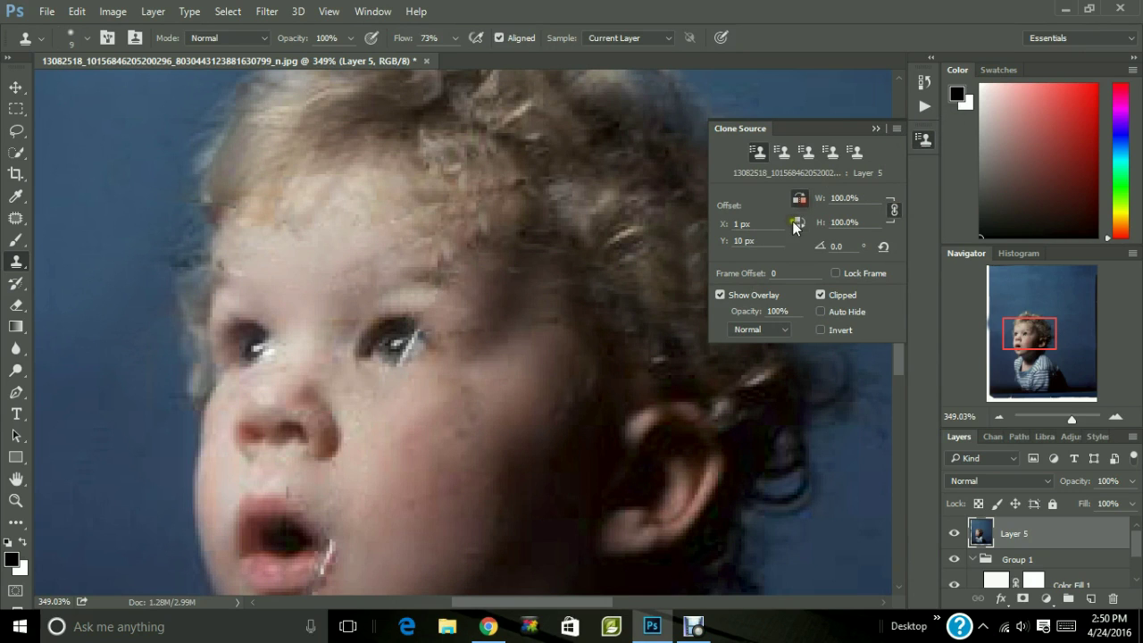
click(877, 128)
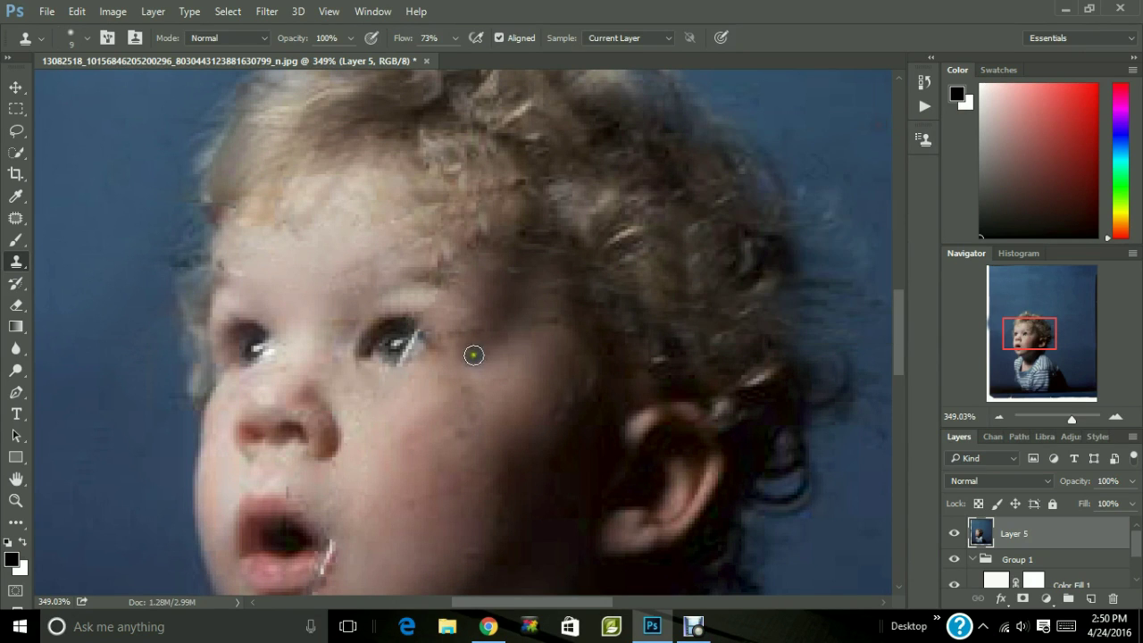
Clone dark iris tones over the white scratch across the eye nearer the ear, using a 6 px brush.
drag(1087, 420, 1081, 420)
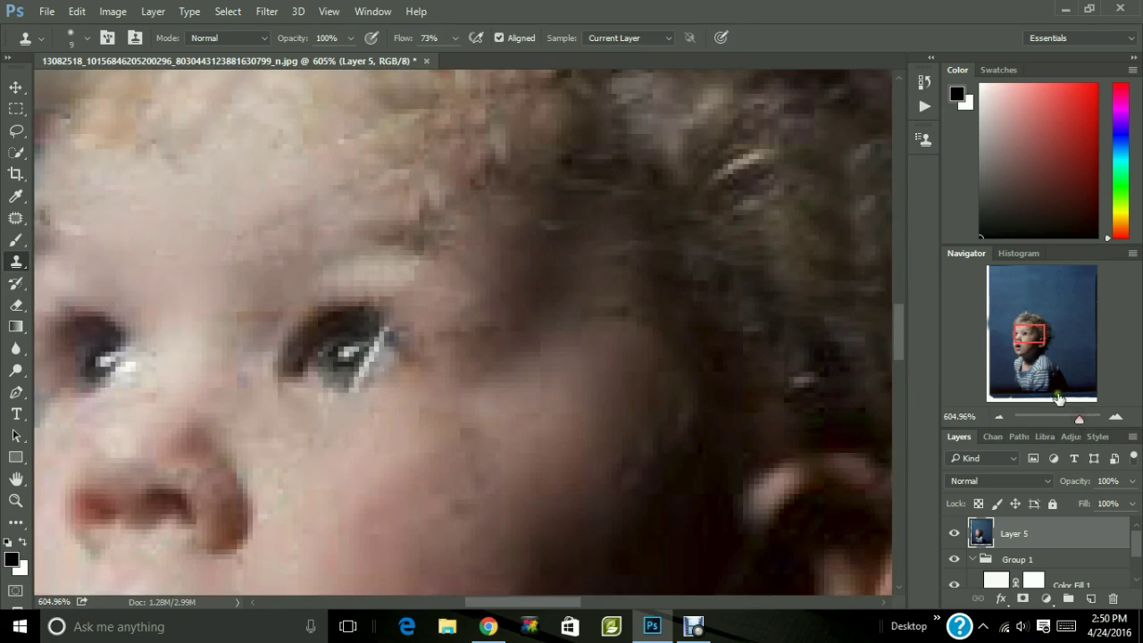
right_click(416, 398)
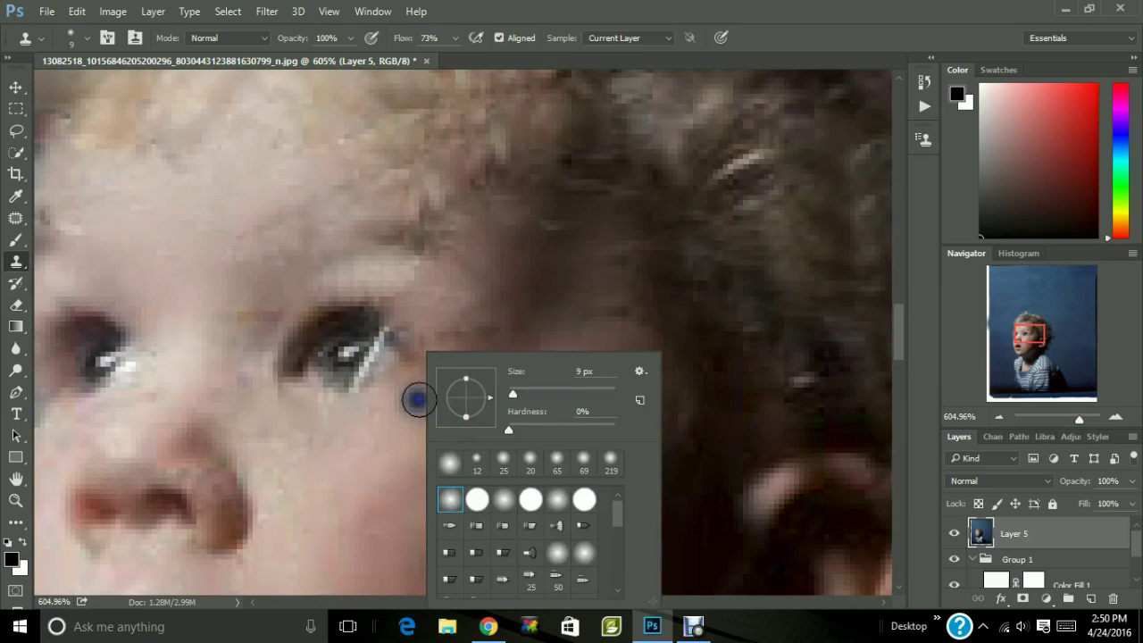
drag(512, 389, 510, 391)
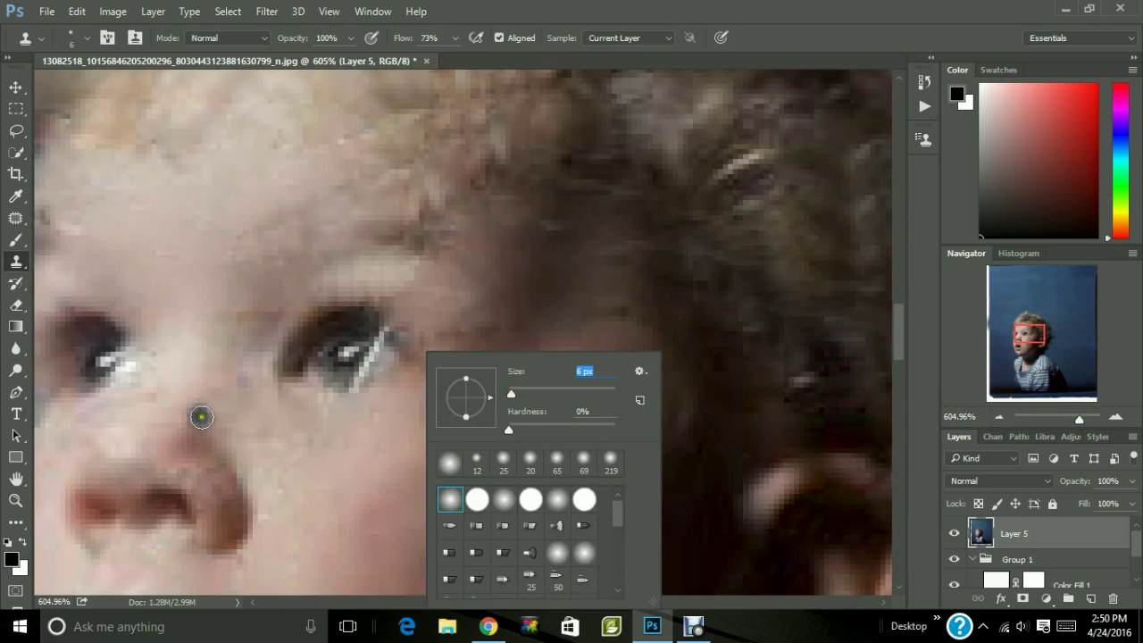
click(326, 348)
mouse_move(334, 353)
mouse_down()
mouse_move(369, 371)
mouse_move(374, 364)
mouse_move(352, 378)
mouse_move(379, 359)
mouse_move(378, 341)
mouse_move(367, 356)
mouse_move(374, 384)
mouse_move(320, 376)
mouse_move(364, 367)
mouse_up()
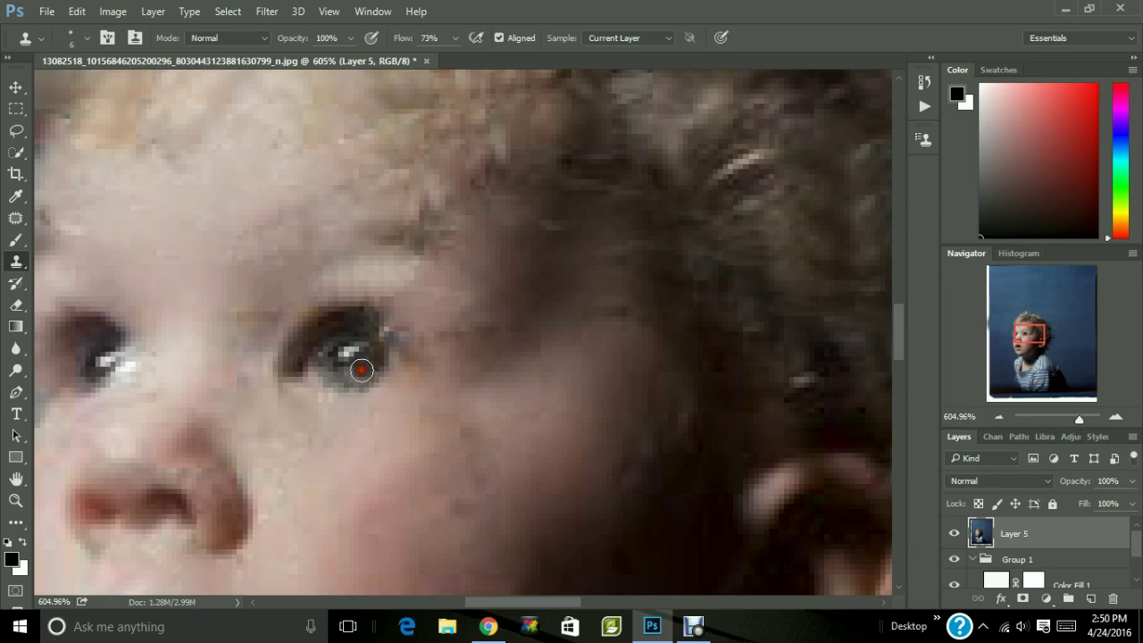
Clone out the white scratch at the corner of the mouth with neighbouring lip tones, with the Clone Source settings shown.
click(1062, 420)
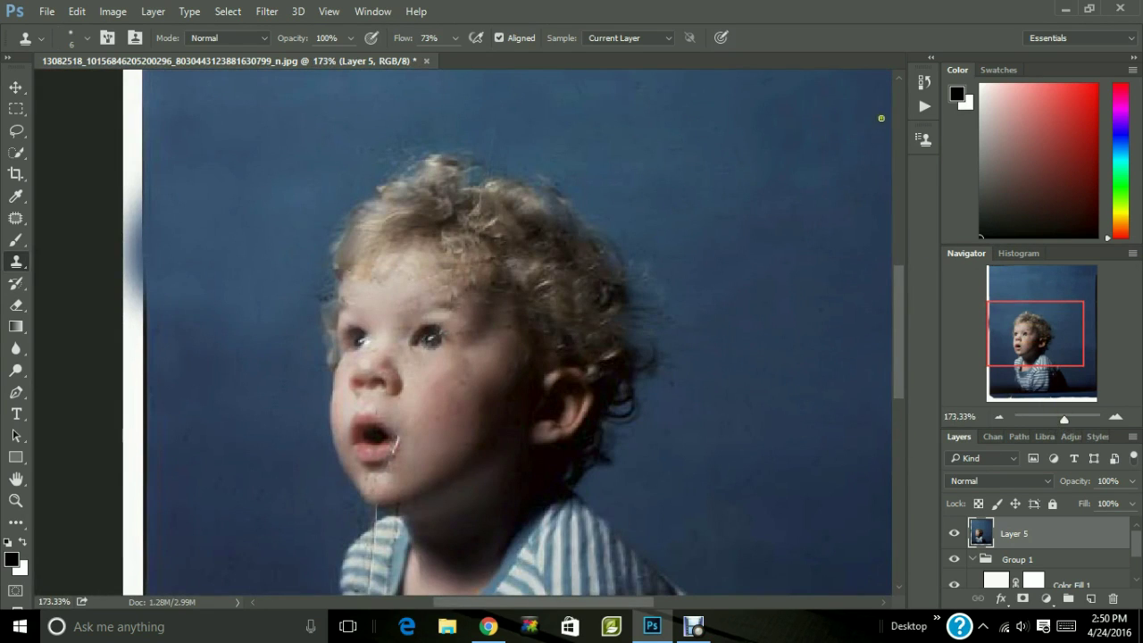
click(1071, 420)
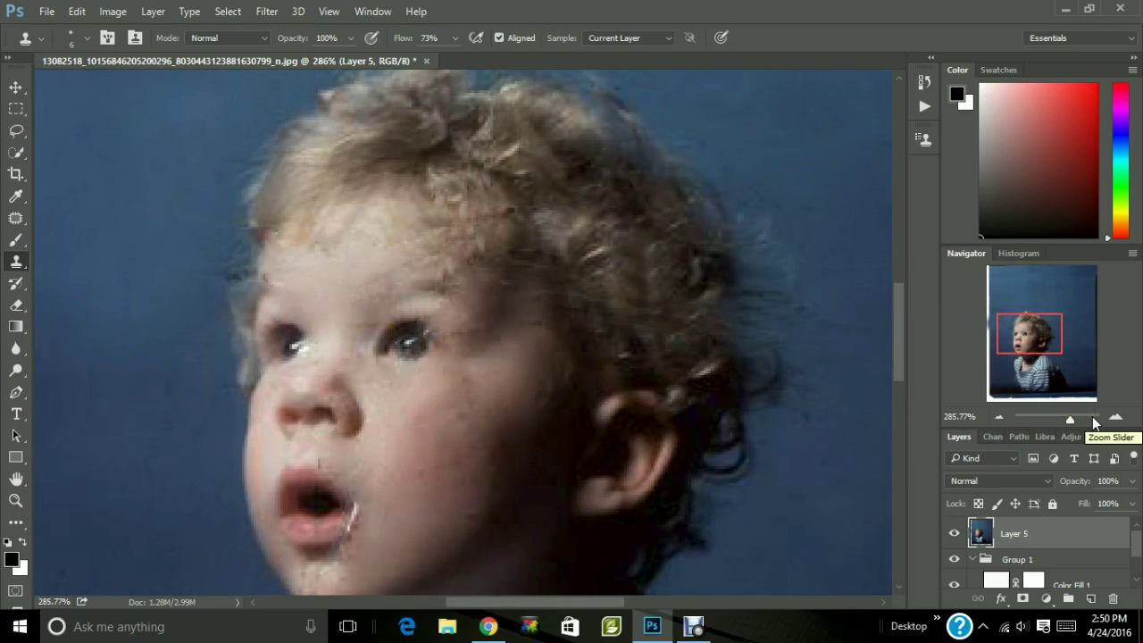
click(1080, 420)
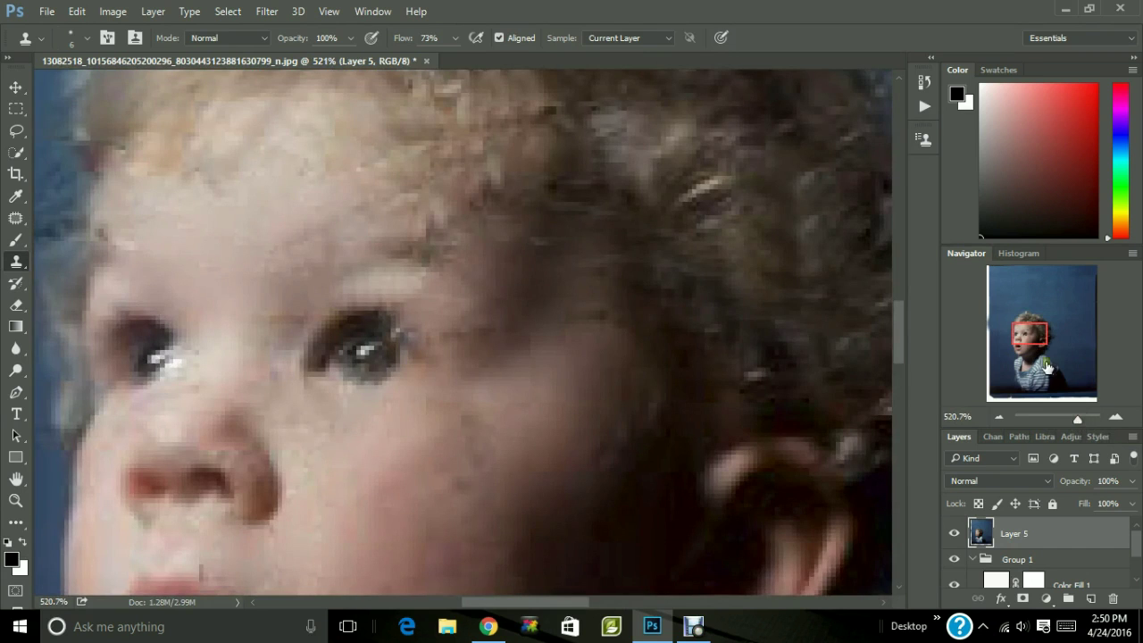
drag(1037, 339, 1022, 357)
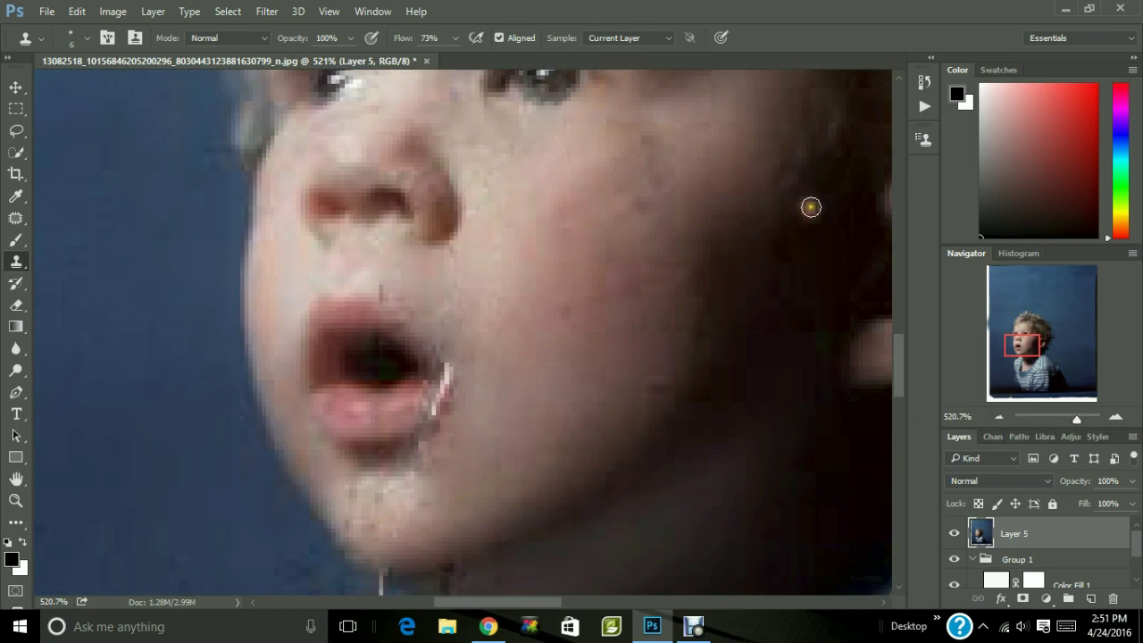
click(924, 140)
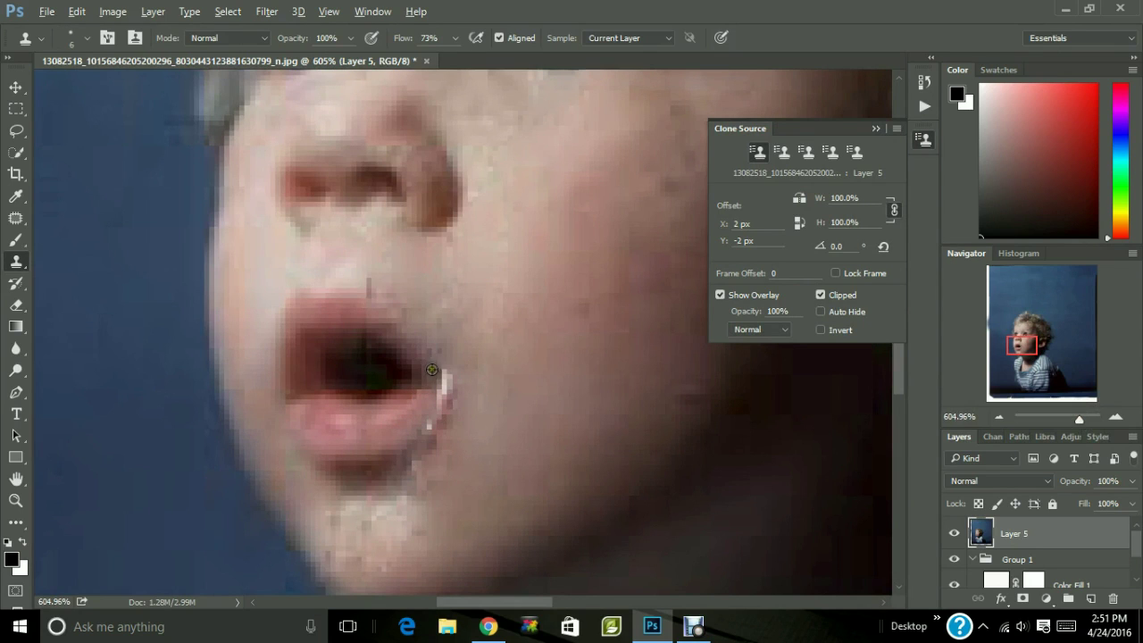
mouse_move(420, 366)
mouse_down()
mouse_move(467, 399)
mouse_move(428, 416)
mouse_move(437, 404)
mouse_up()
alt+click(392, 442)
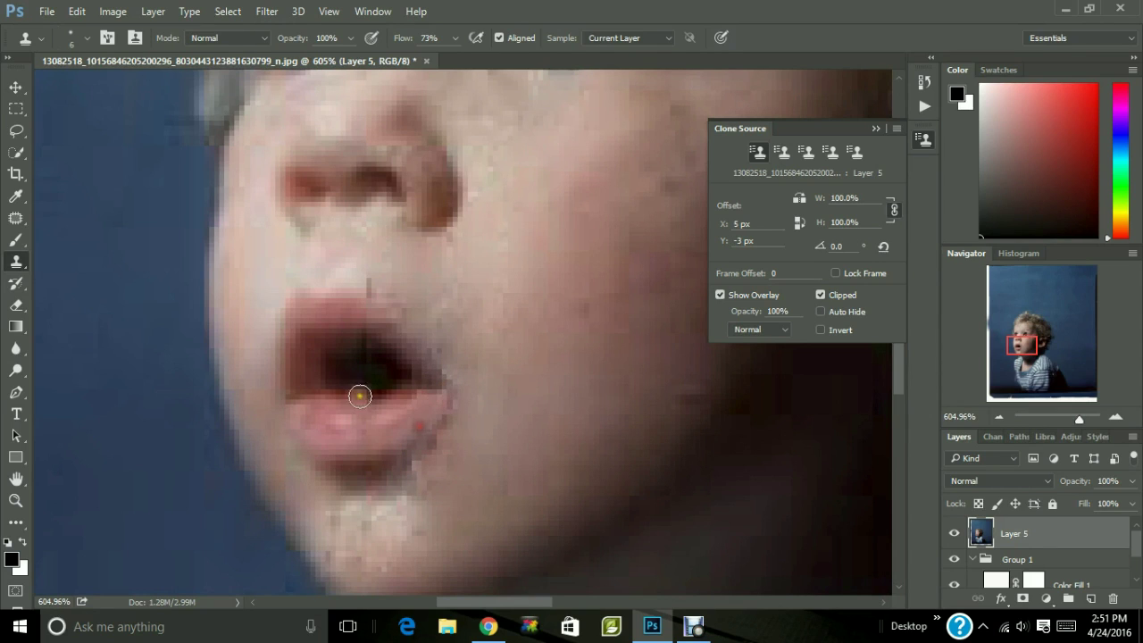
Clone clean skin over the short dark line above the upper lip and the blemish beside the mouth corner.
alt+click(349, 271)
click(362, 288)
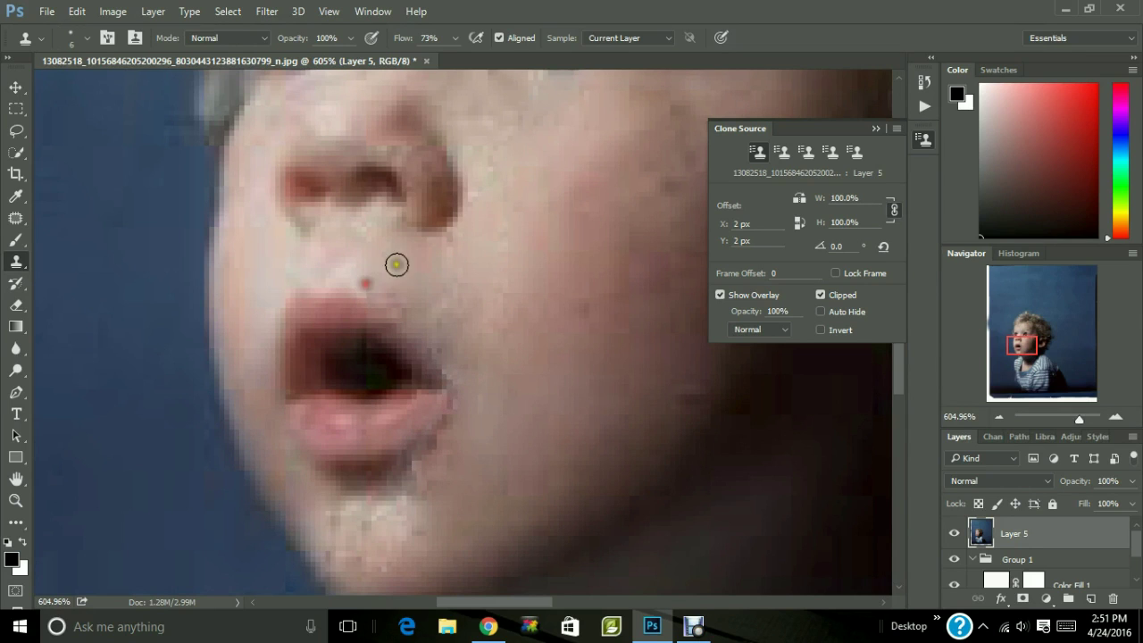
alt+click(434, 350)
click(454, 366)
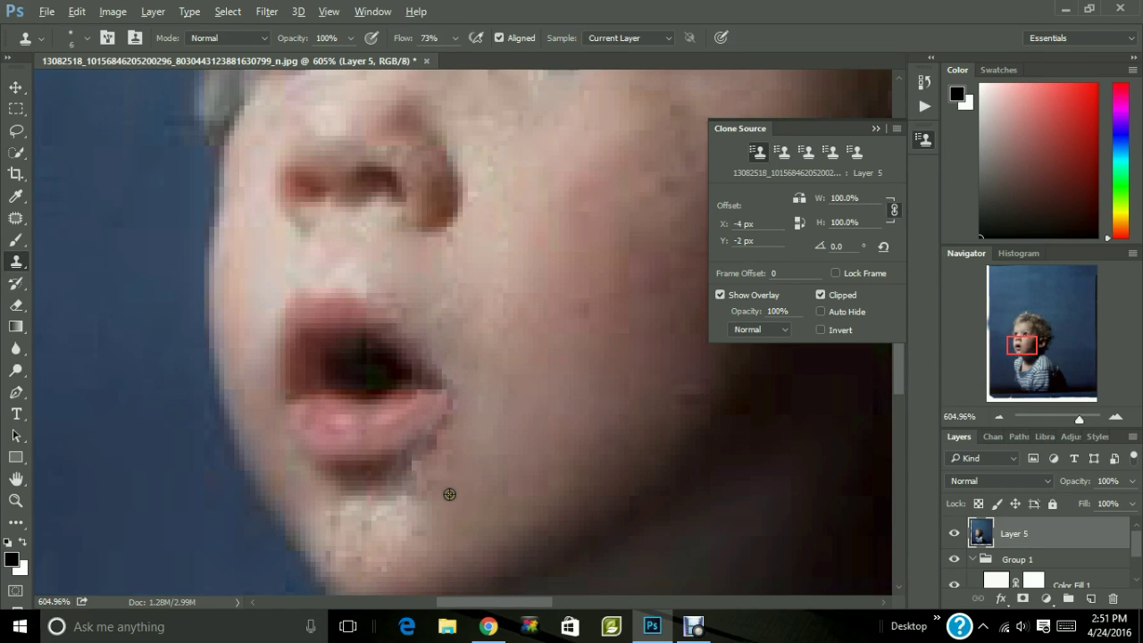
alt+click(415, 498)
click(881, 130)
Clone clean skin over the remaining specks along the outer edge of the lower lip.
click(1064, 417)
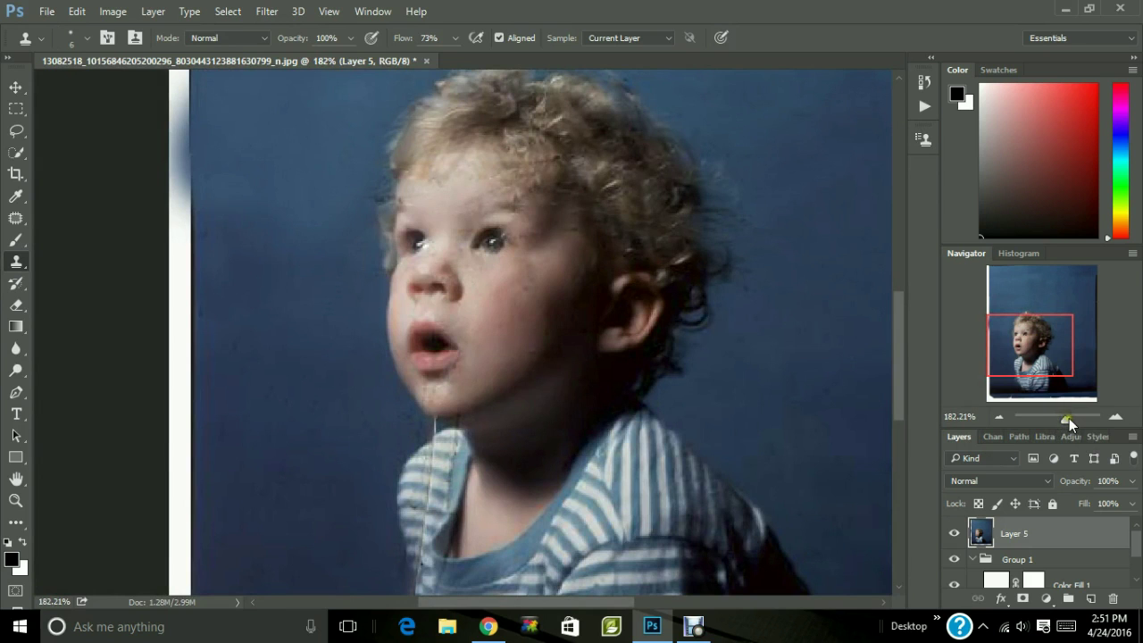
click(1072, 418)
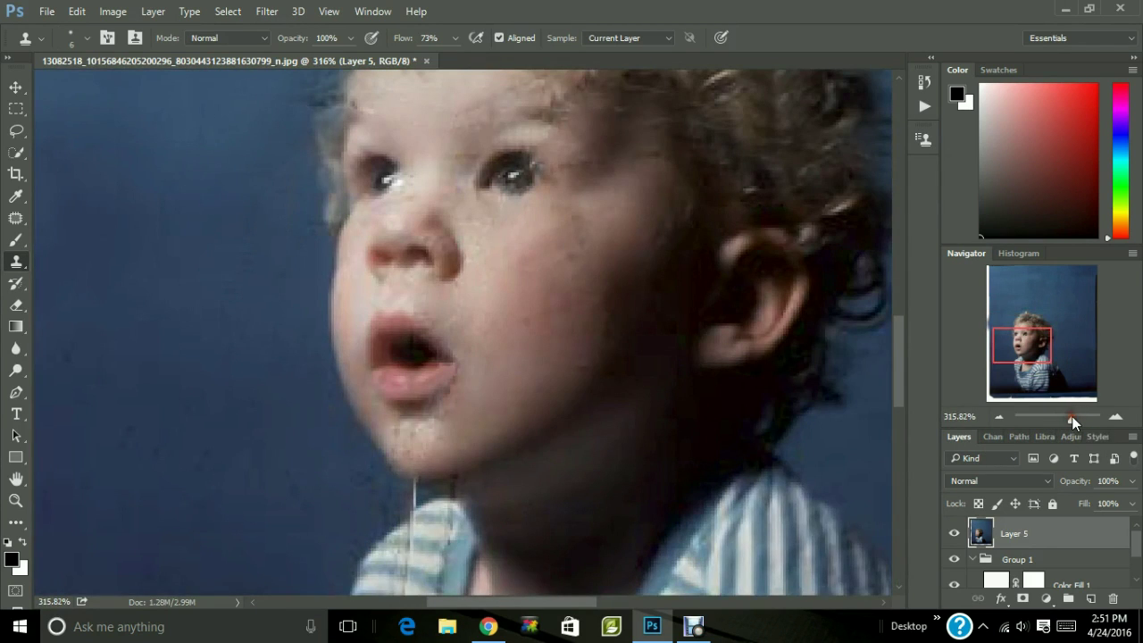
drag(1072, 422, 1074, 425)
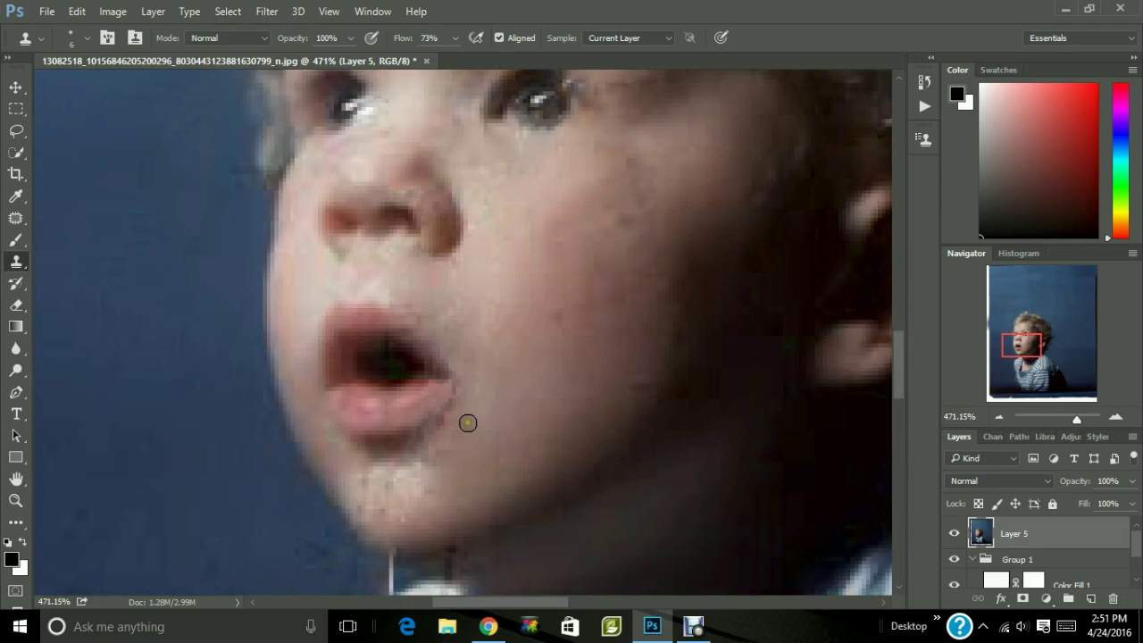
mouse_move(463, 426)
mouse_down()
mouse_move(449, 413)
mouse_move(462, 390)
mouse_move(446, 419)
mouse_up()
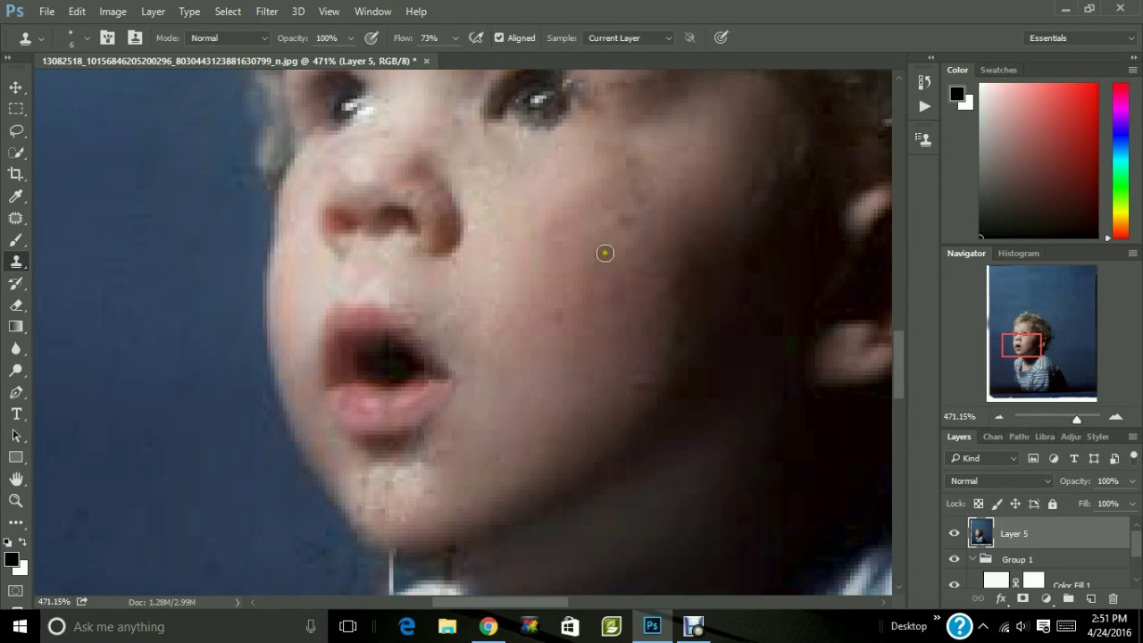
Clone out the leftover light specks at the outer corner of the eye, sampling the dark lash line and nearby skin.
drag(1030, 348, 1028, 340)
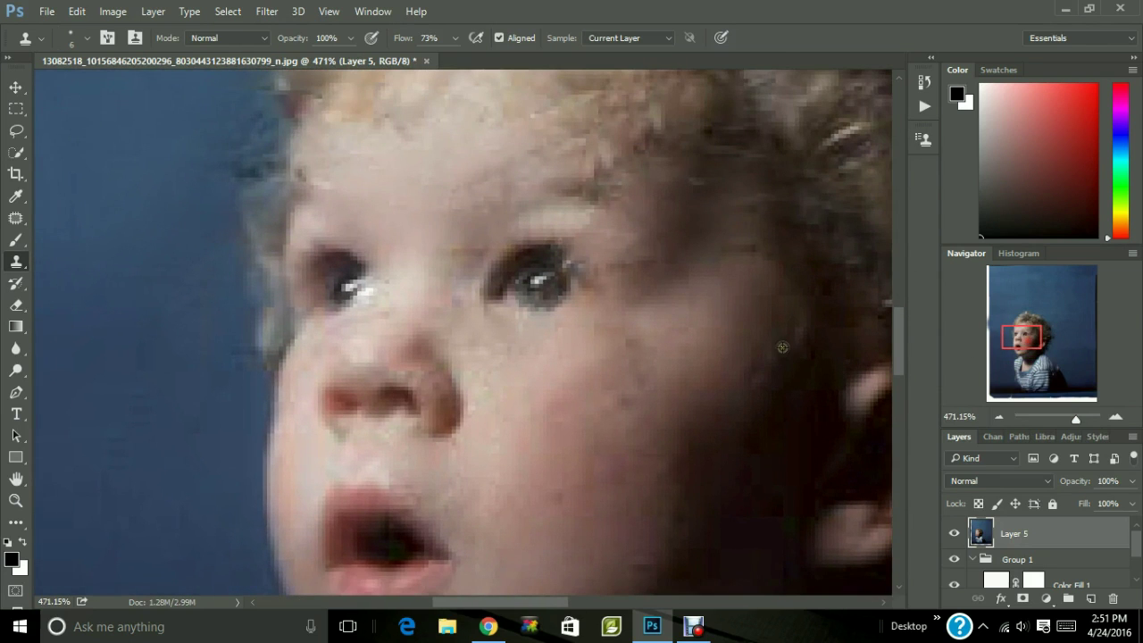
click(632, 264)
drag(595, 257, 644, 262)
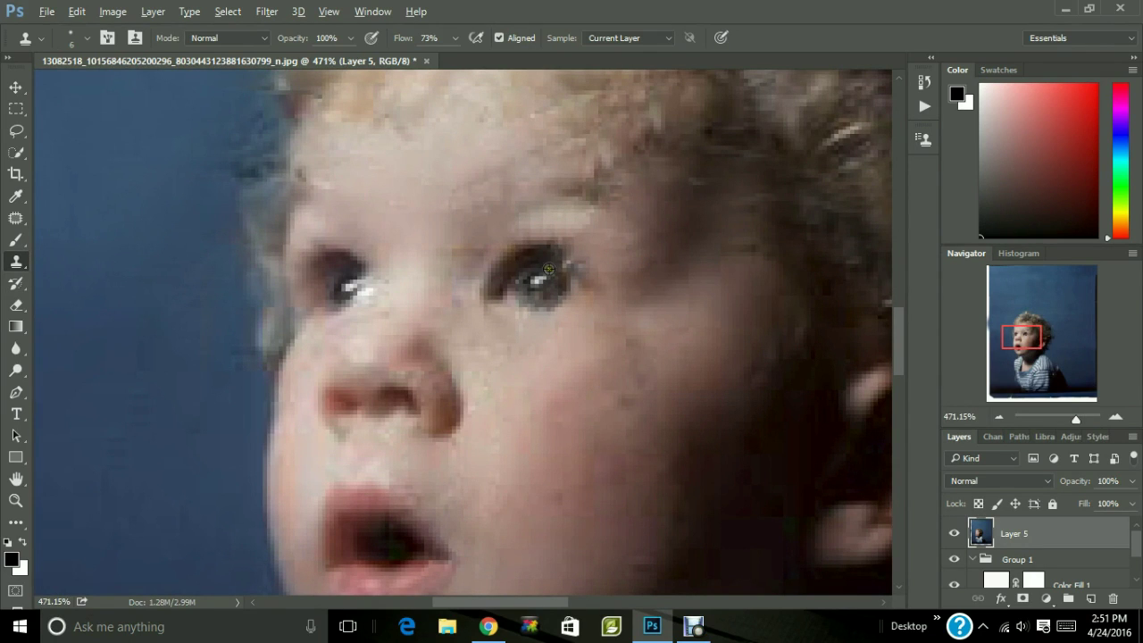
alt+click(555, 253)
alt+click(585, 262)
alt+click(594, 274)
click(571, 336)
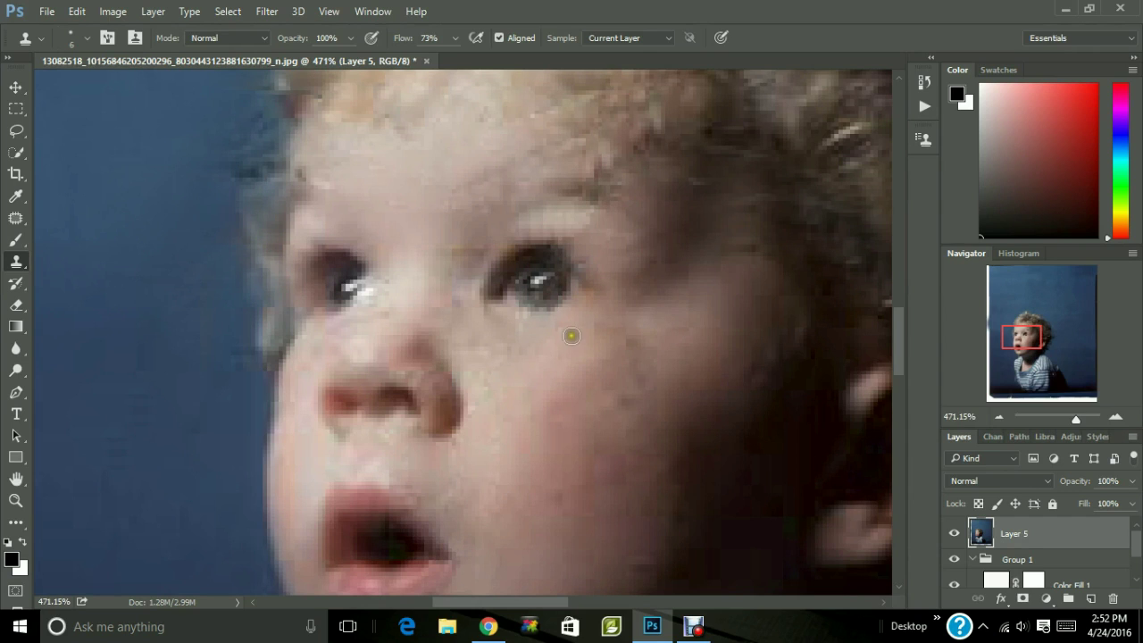
Set the Clone Stamp brush size to 17 px and sample the blue background just below the chin's edge.
click(1066, 421)
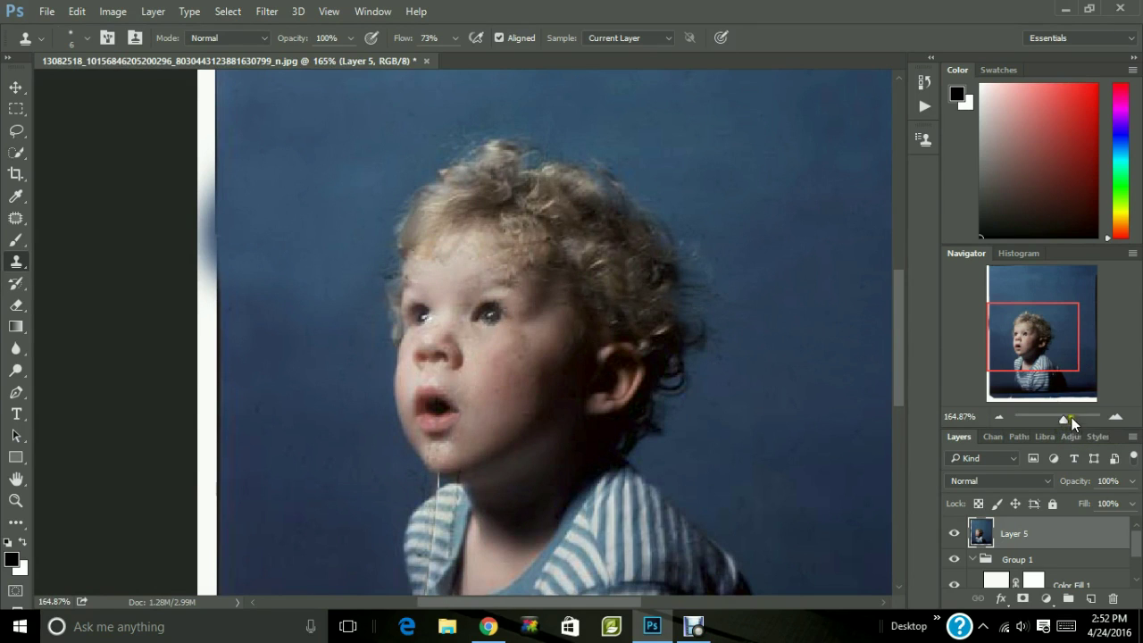
drag(1072, 424, 1075, 421)
drag(1042, 341, 1003, 373)
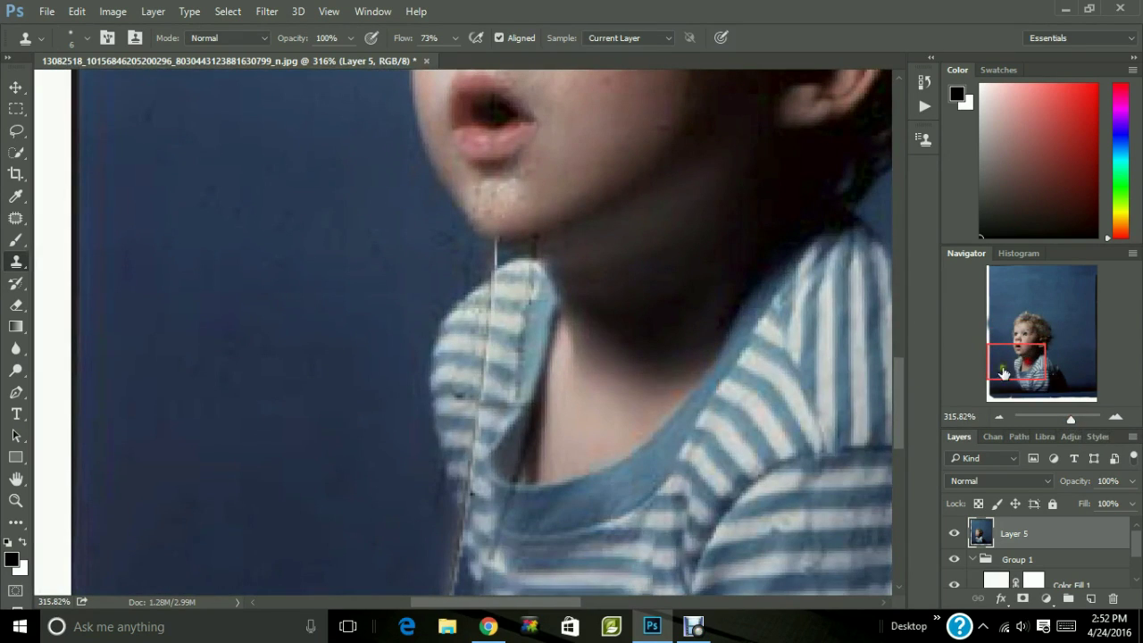
right_click(395, 290)
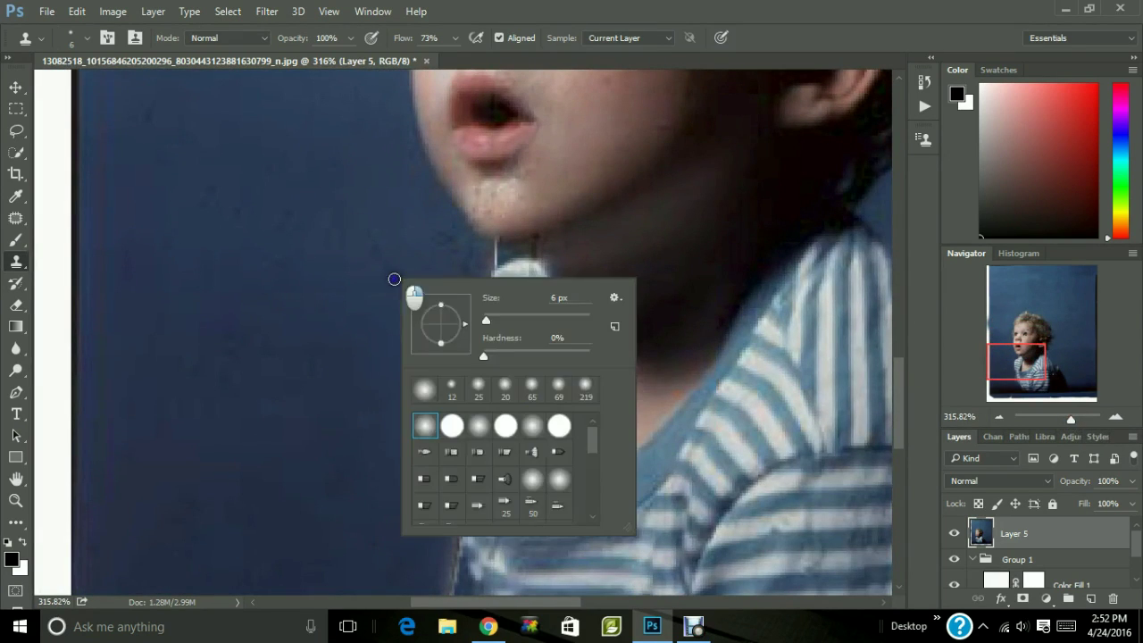
drag(490, 320, 498, 319)
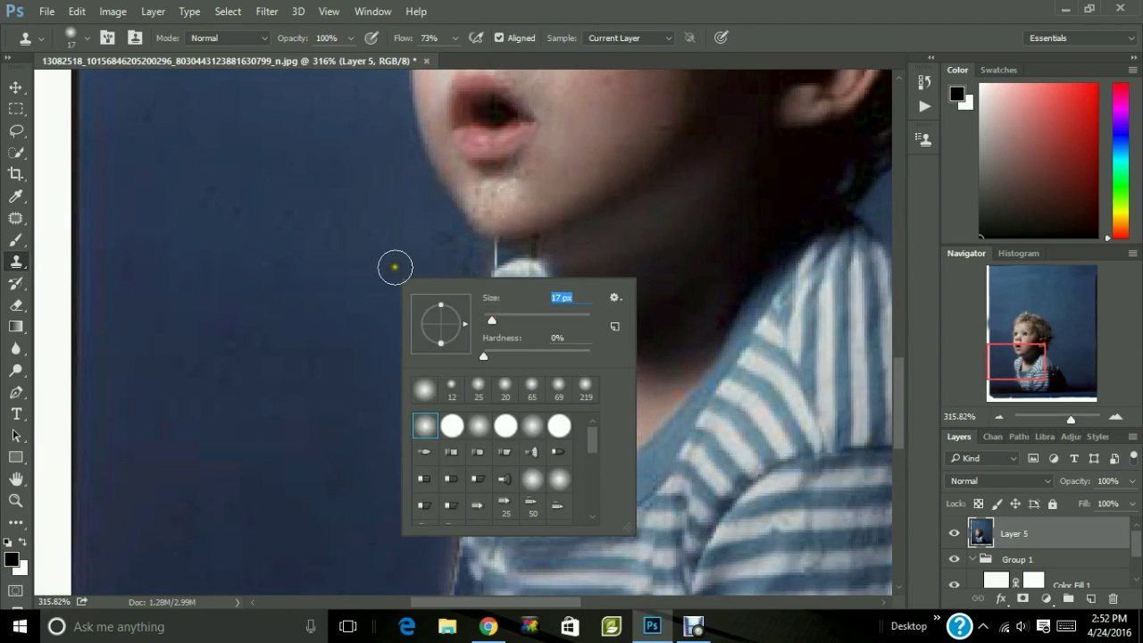
key(Return)
alt+click(417, 288)
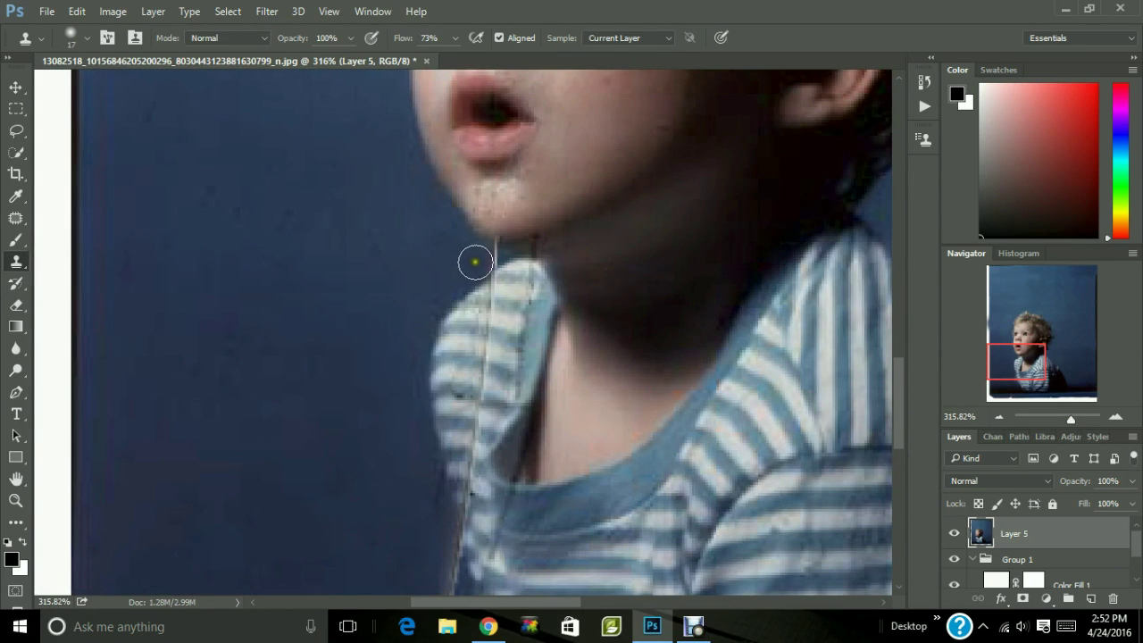
Reduce the brush to 6 px and clone out the white crack and dark line between the chin and the shirt's shoulder.
right_click(442, 250)
click(533, 291)
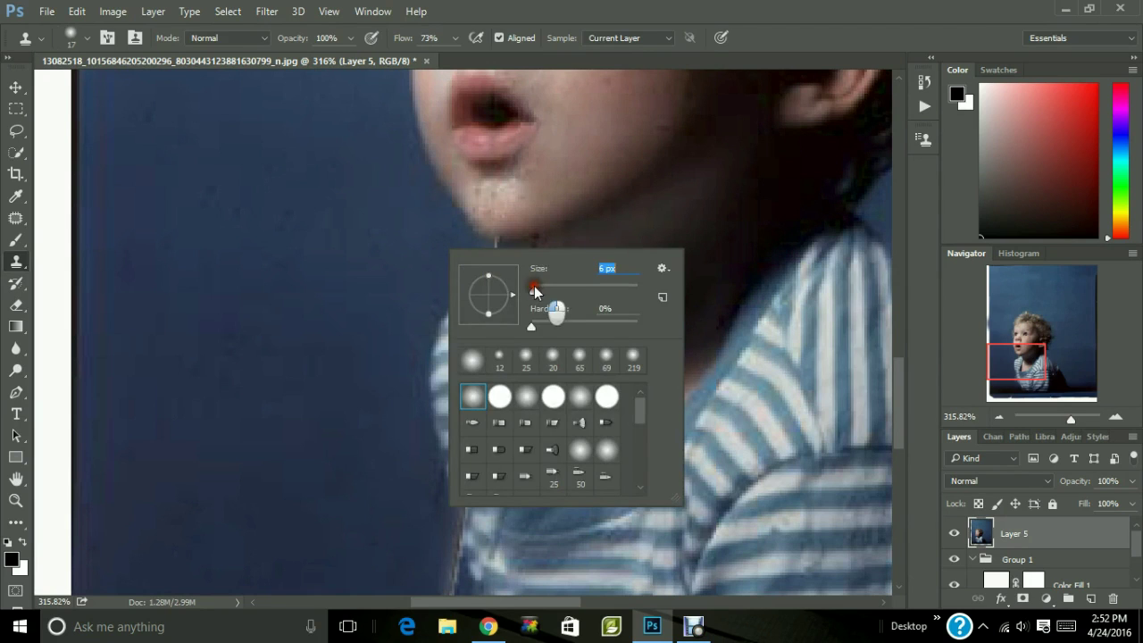
key(Return)
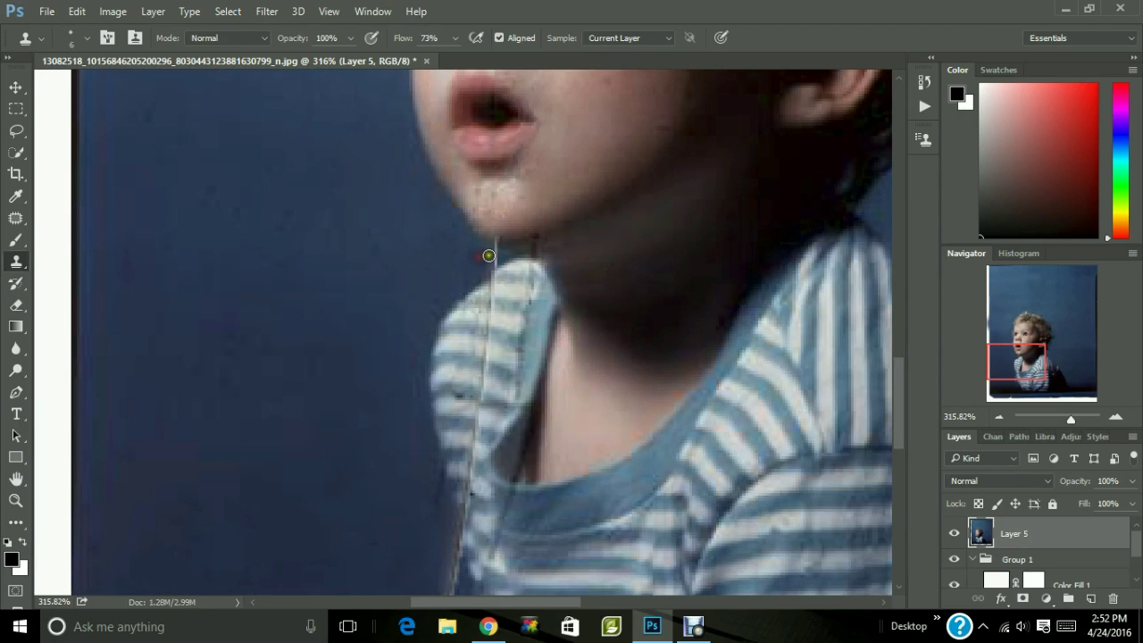
mouse_move(492, 251)
mouse_down()
mouse_move(485, 262)
mouse_move(487, 250)
mouse_move(510, 254)
mouse_move(490, 254)
mouse_move(508, 250)
mouse_move(477, 283)
mouse_move(462, 245)
mouse_move(500, 247)
mouse_move(452, 268)
mouse_move(511, 255)
mouse_move(496, 251)
mouse_up()
drag(539, 246, 546, 259)
click(536, 242)
drag(491, 254, 523, 251)
click(523, 250)
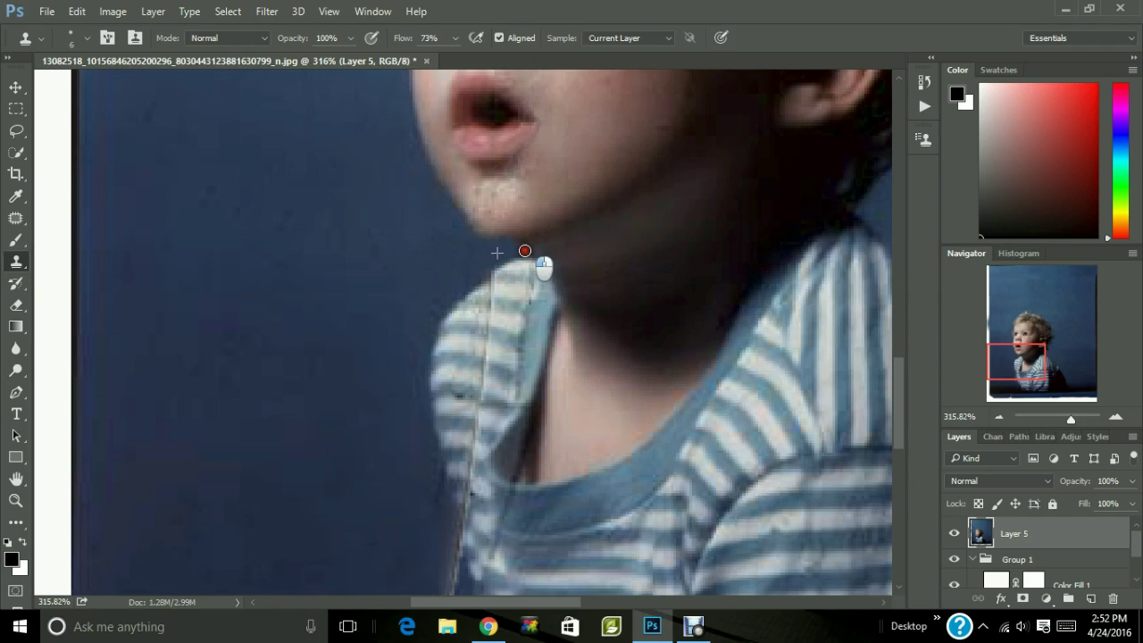
click(523, 248)
click(523, 243)
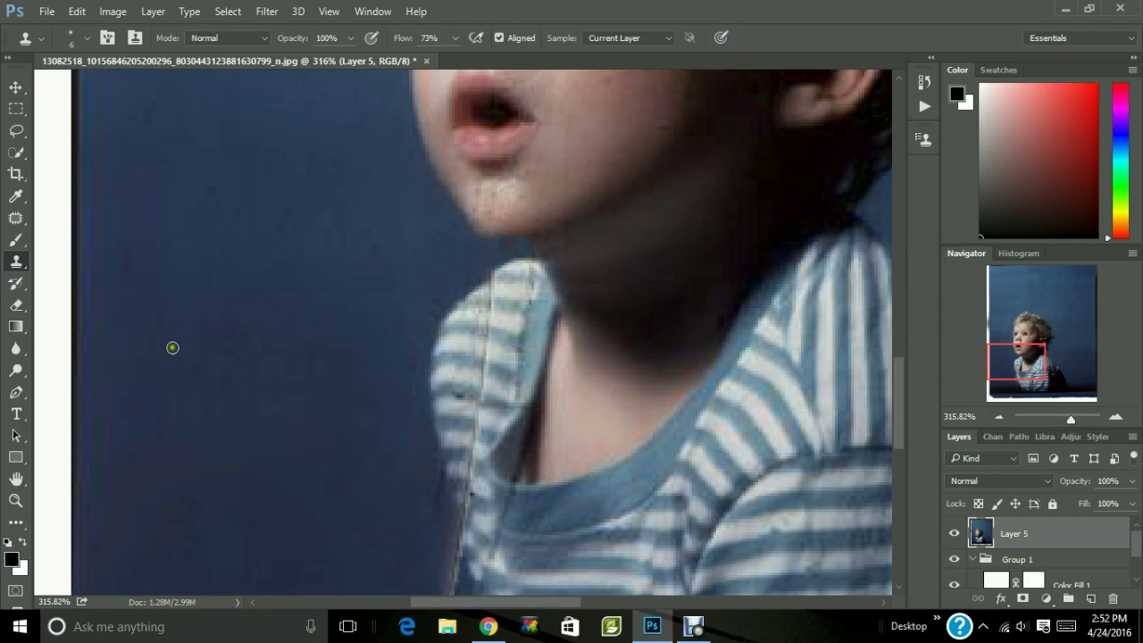
Clone clean collar fabric over the thin dark line crossing the shirt's blue neckband, using a 7 px brush.
drag(1069, 418, 1063, 419)
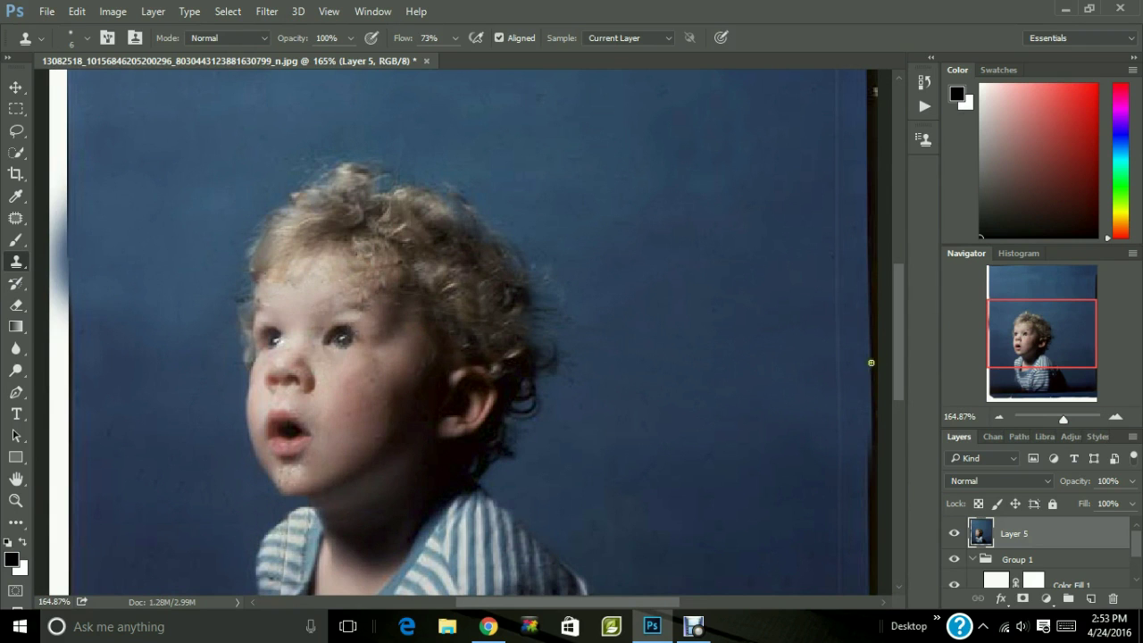
drag(896, 353, 904, 414)
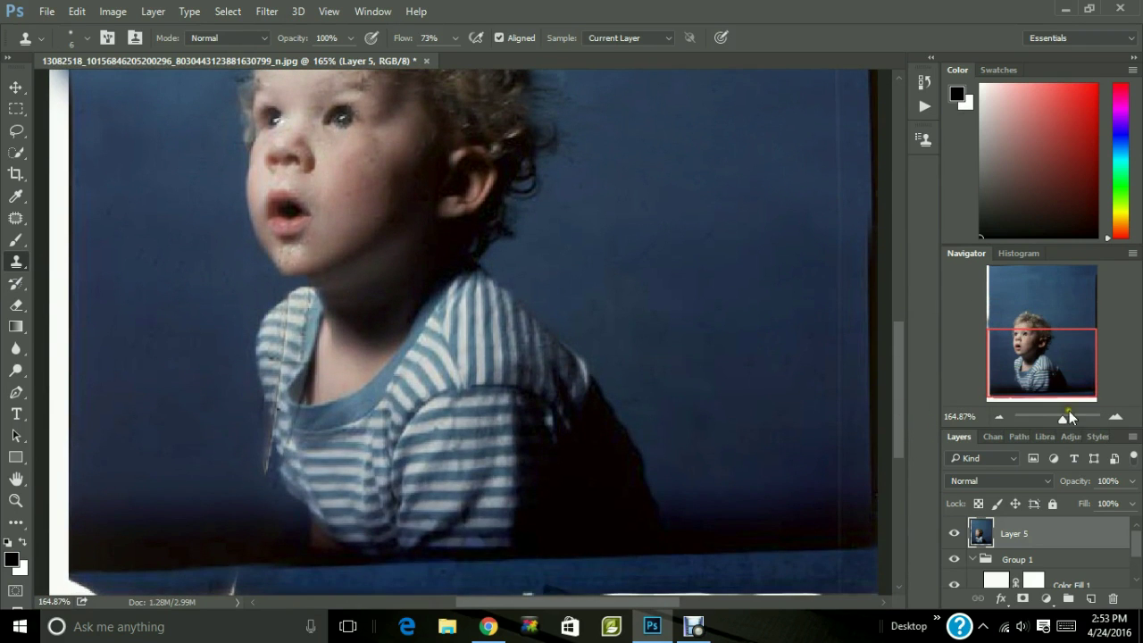
drag(1069, 417, 1038, 416)
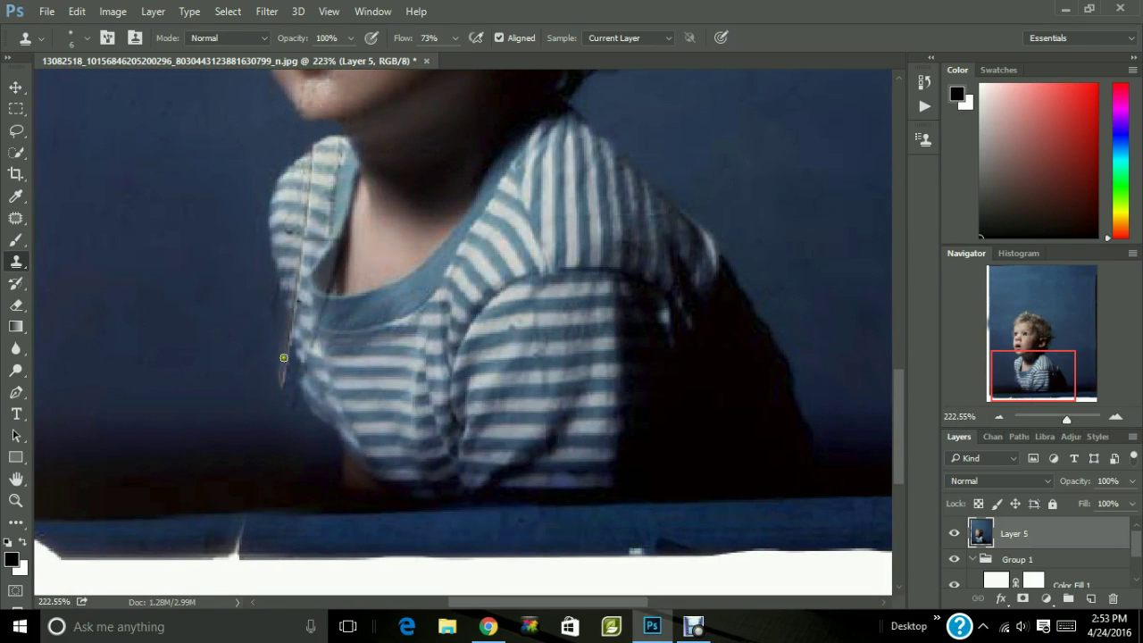
right_click(433, 334)
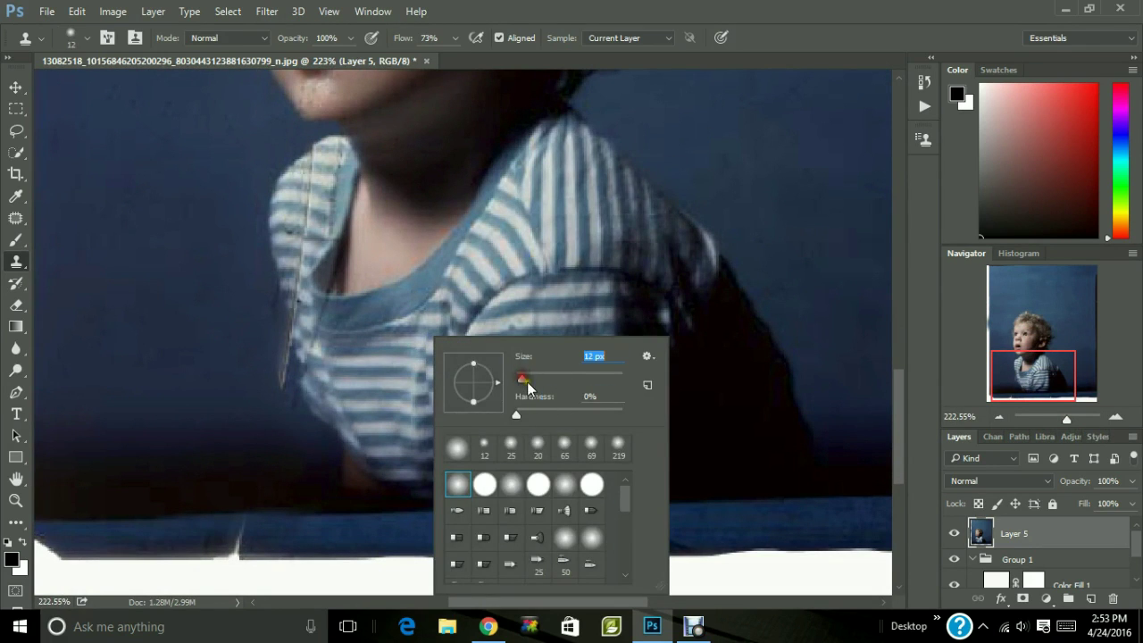
drag(527, 382, 532, 380)
click(1076, 419)
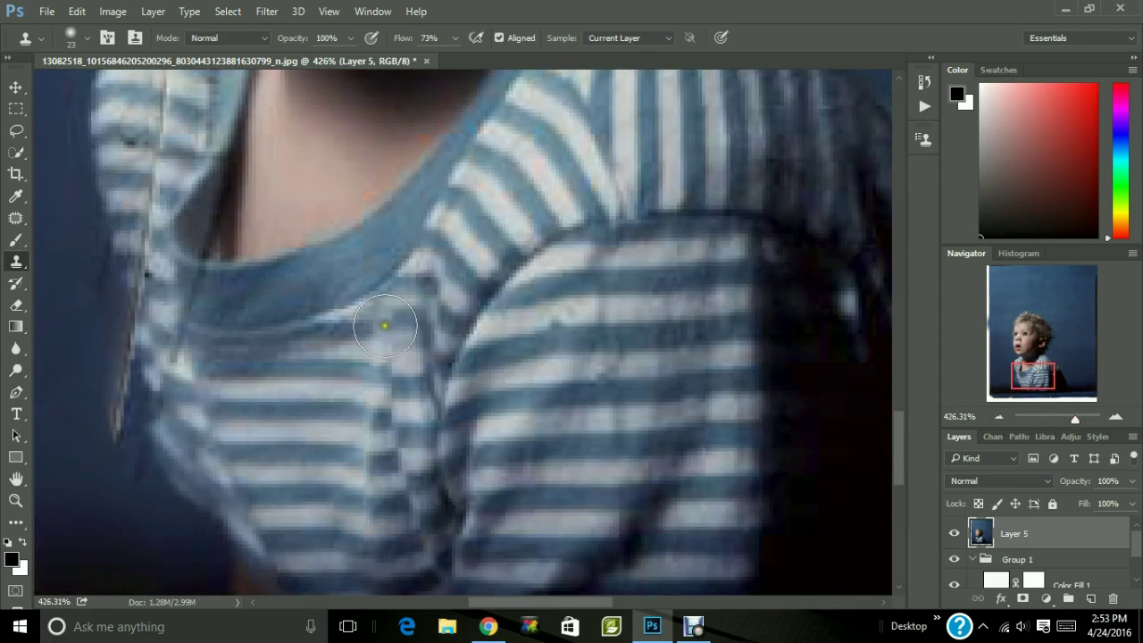
right_click(298, 308)
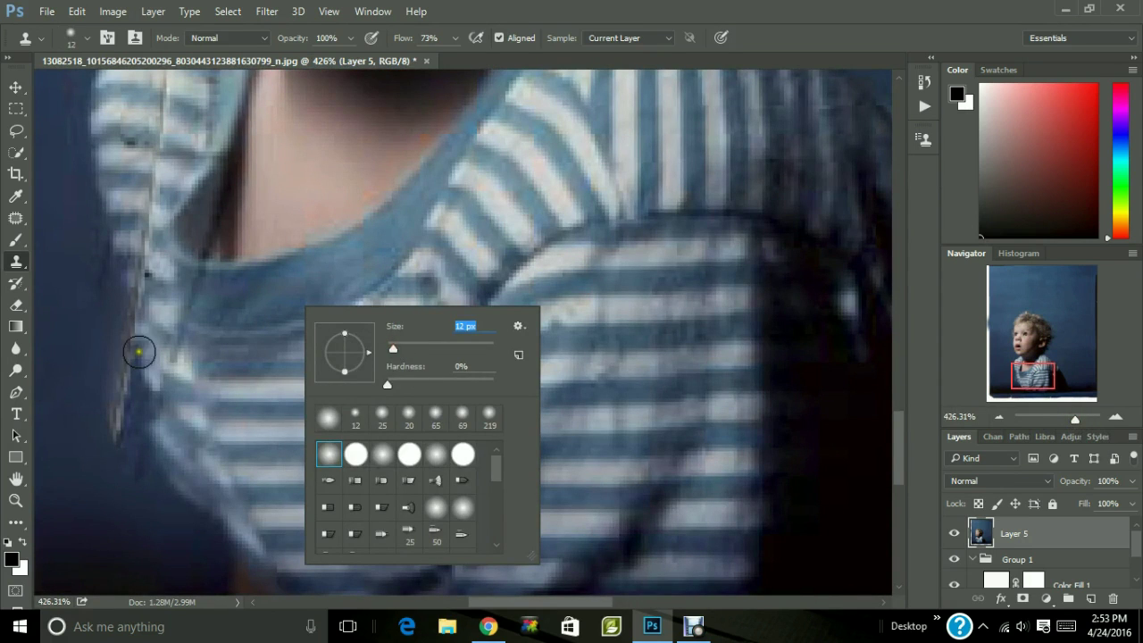
click(234, 323)
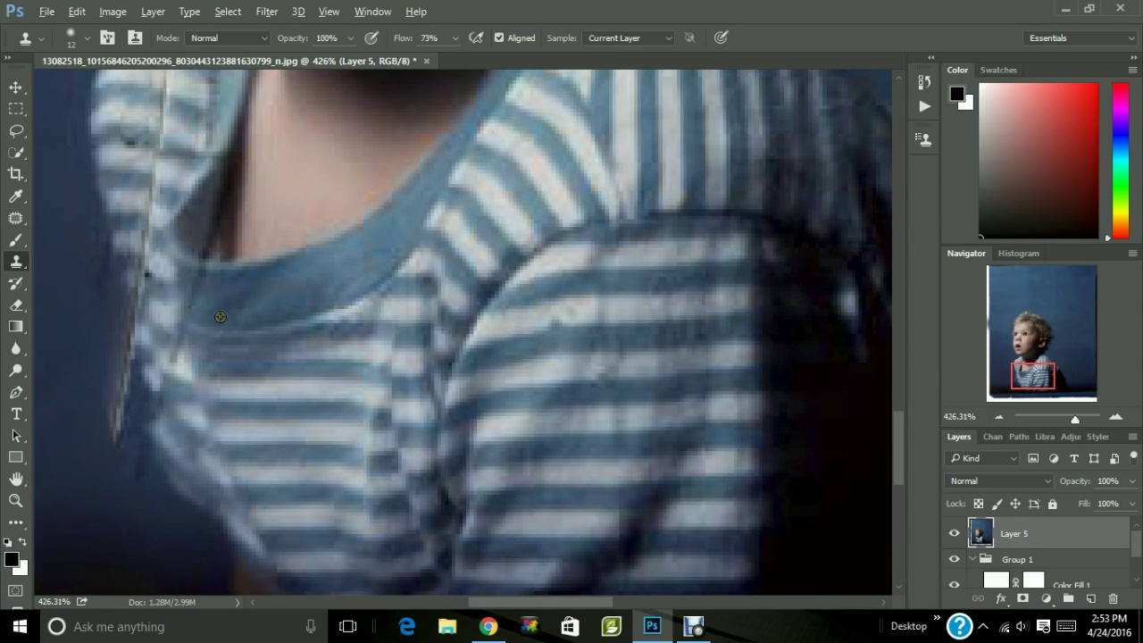
alt+click(325, 271)
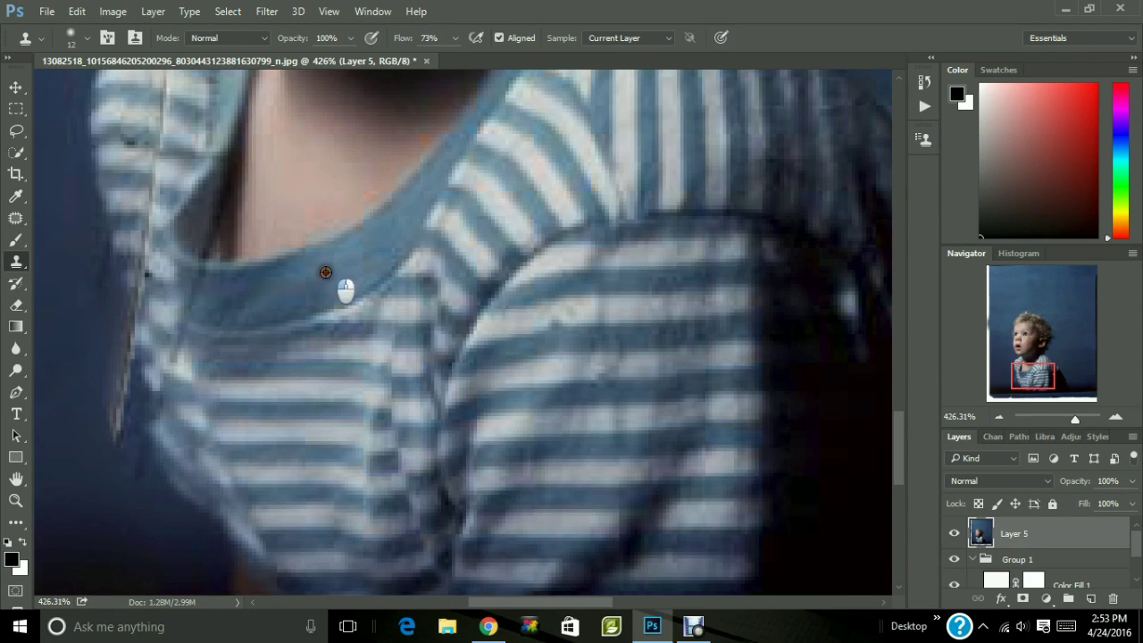
right_click(322, 296)
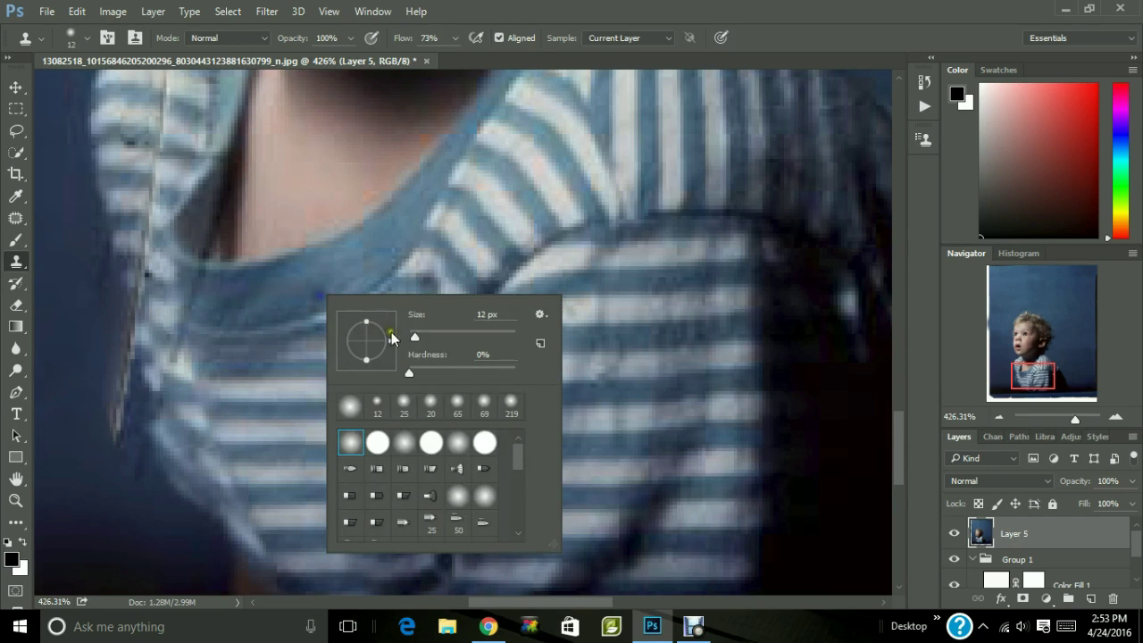
drag(419, 332, 413, 333)
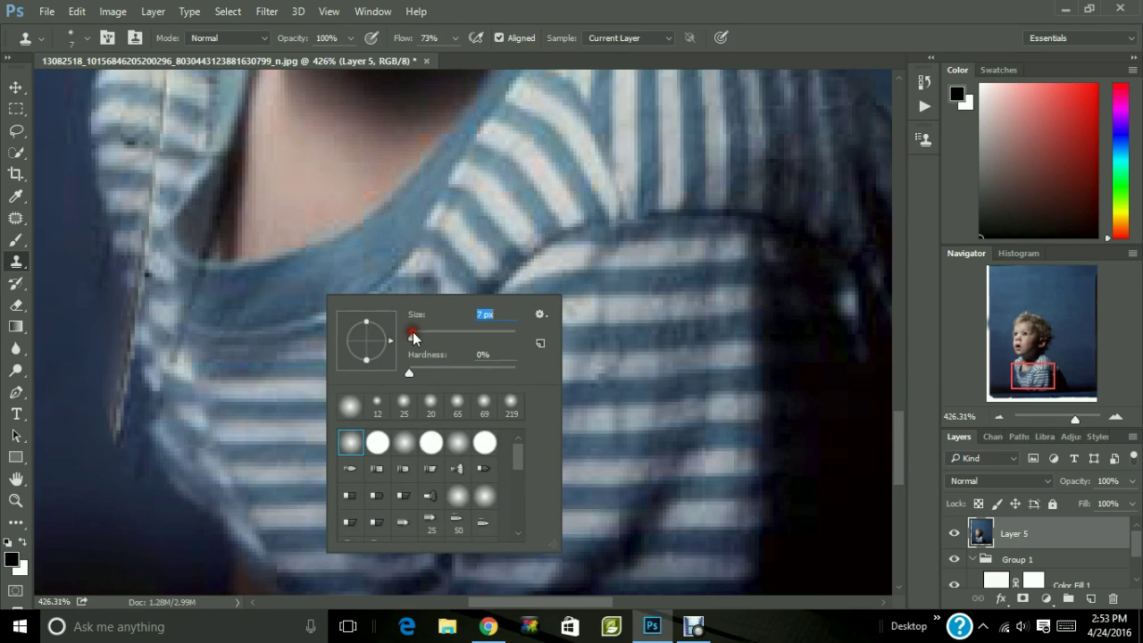
key(Return)
mouse_move(192, 303)
mouse_down()
mouse_move(194, 276)
mouse_move(204, 282)
mouse_up()
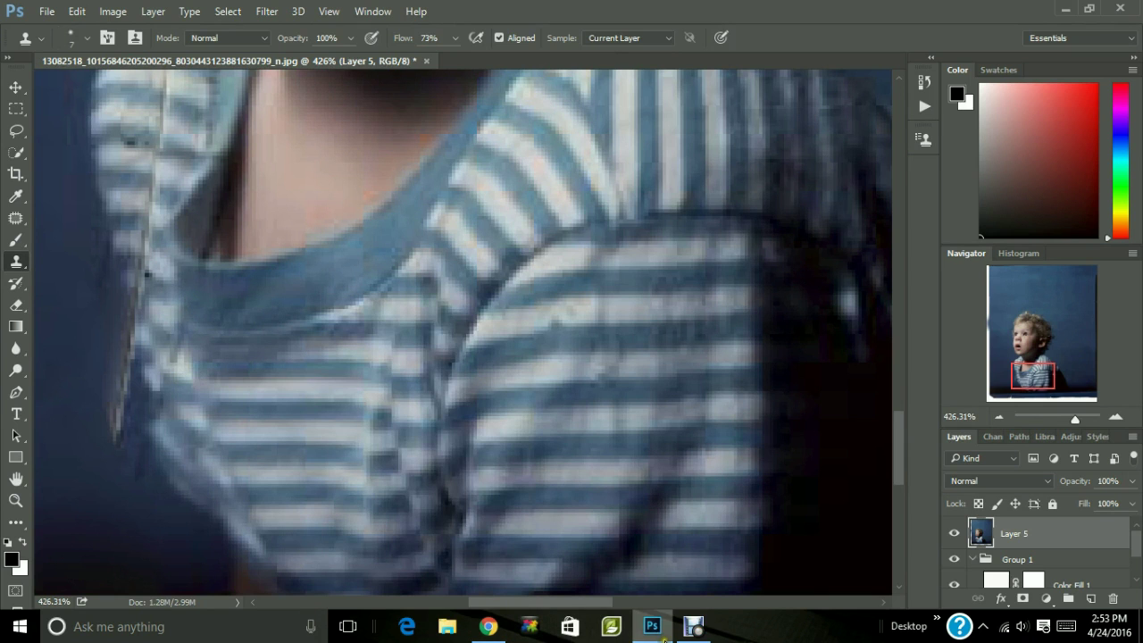
click(688, 632)
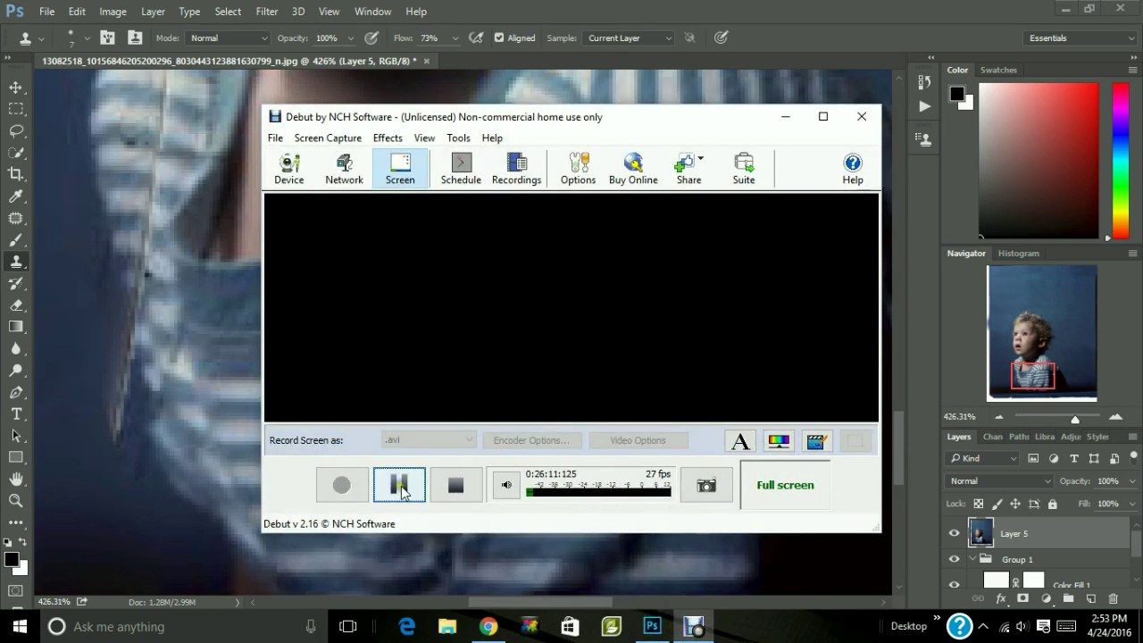
click(395, 485)
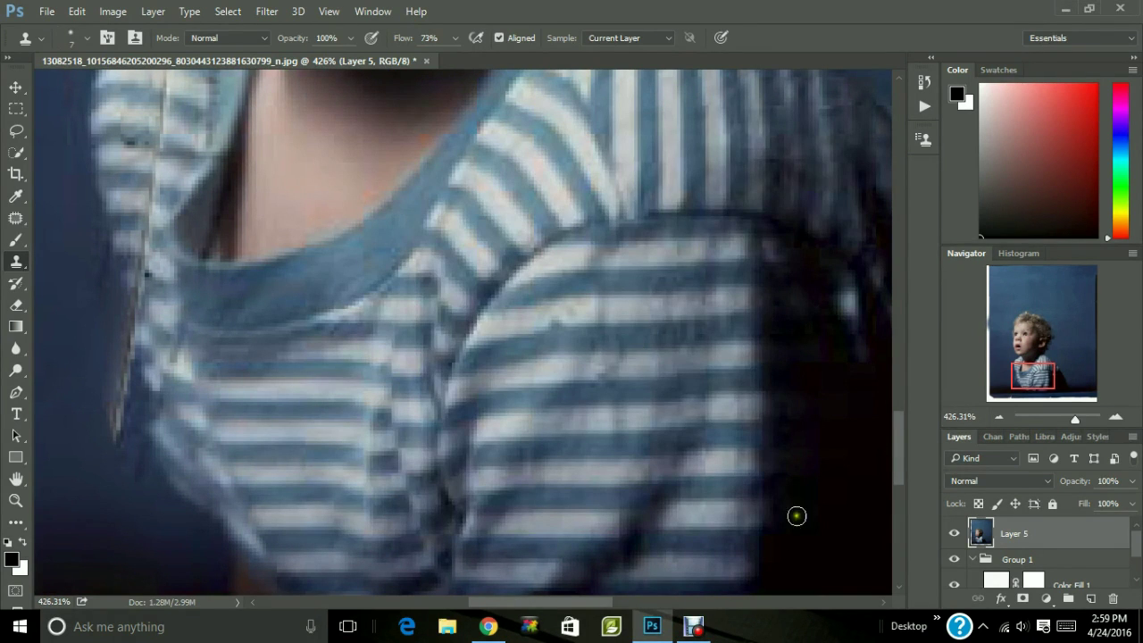
Clone dark blue background over the crack beside the shirt's front edge with a soft 31 px brush.
click(1060, 427)
drag(1056, 392, 1023, 378)
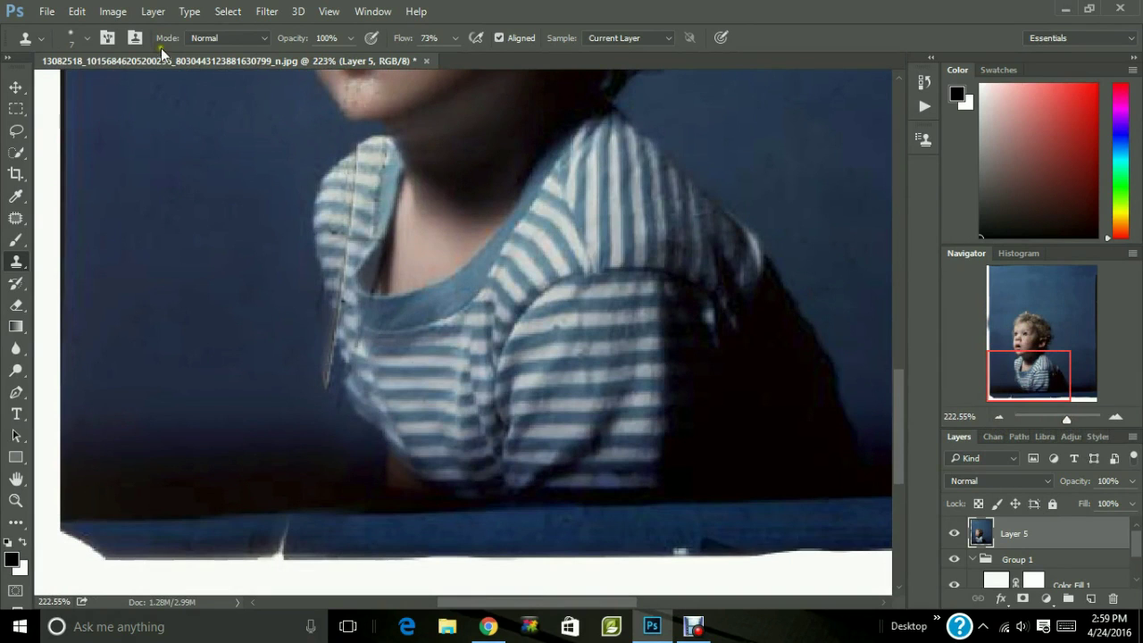
right_click(249, 398)
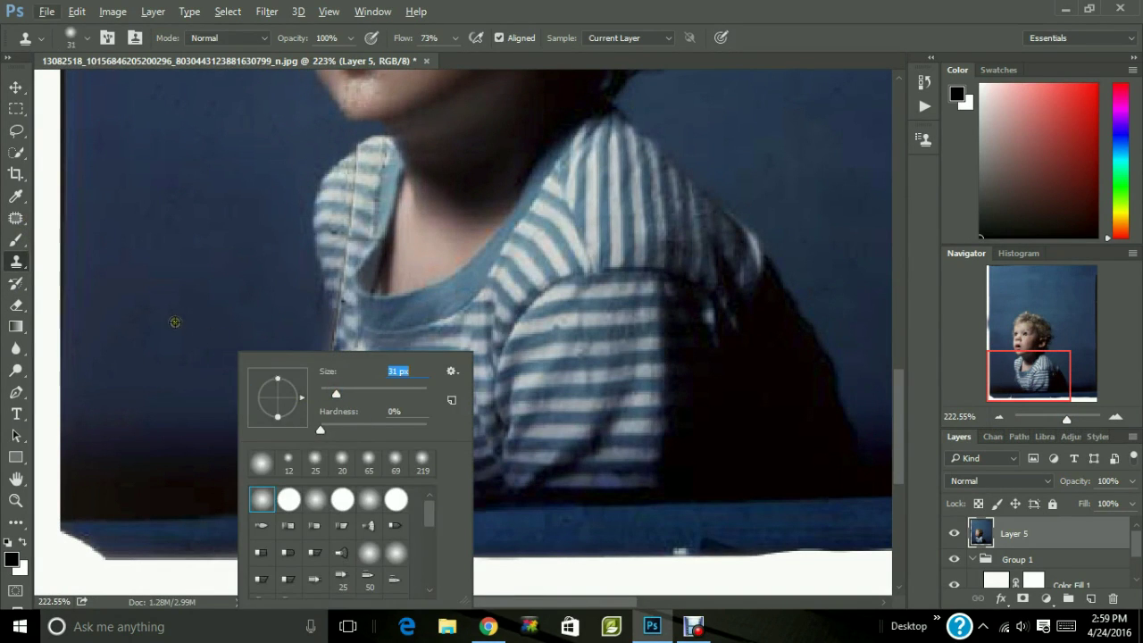
click(268, 321)
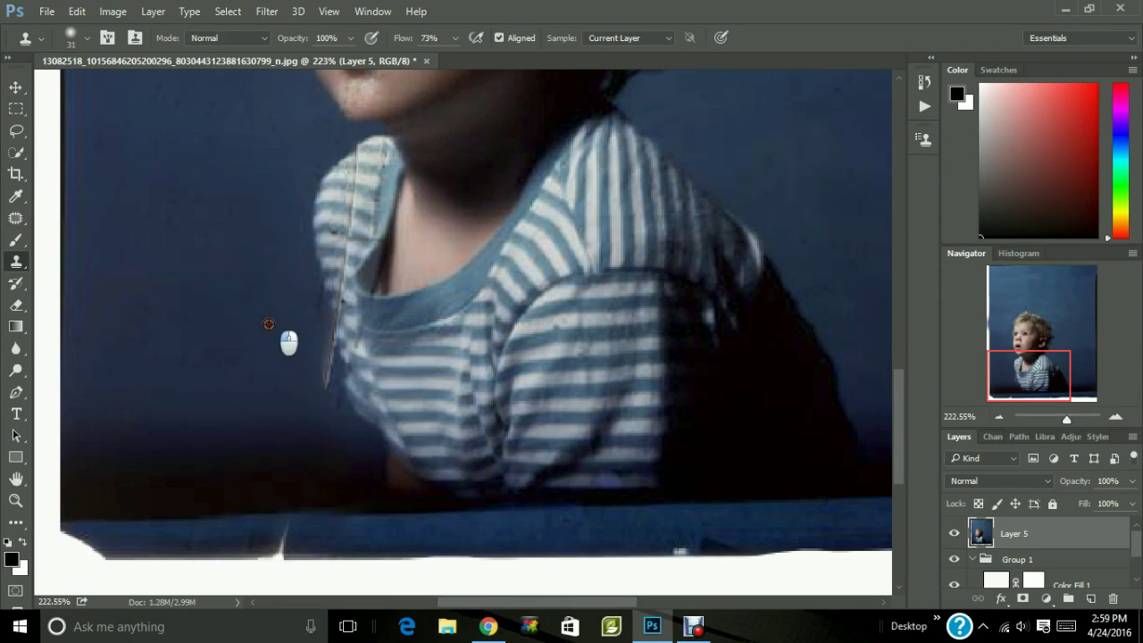
mouse_move(289, 289)
mouse_down()
mouse_move(305, 319)
mouse_move(304, 288)
mouse_move(323, 399)
mouse_move(298, 339)
mouse_move(309, 375)
mouse_move(299, 353)
mouse_move(311, 396)
mouse_move(305, 343)
mouse_move(334, 418)
mouse_move(286, 260)
mouse_move(342, 413)
mouse_up()
mouse_move(308, 367)
mouse_down()
mouse_move(344, 420)
mouse_move(481, 530)
mouse_up()
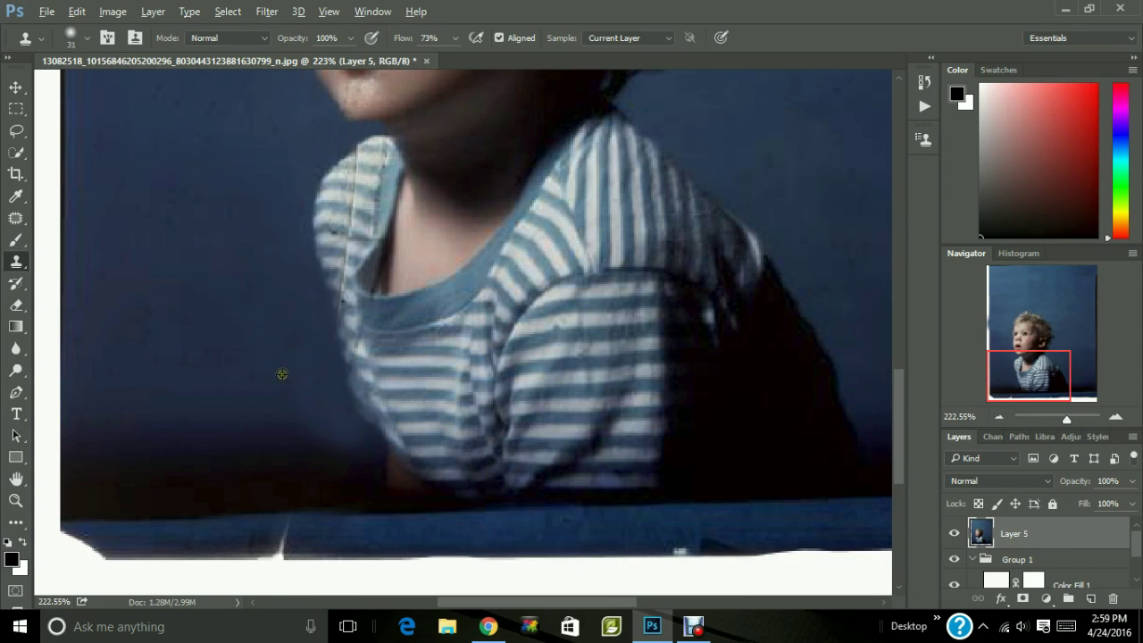
mouse_move(317, 393)
mouse_down()
mouse_move(332, 416)
mouse_move(318, 375)
mouse_move(331, 387)
mouse_move(286, 336)
mouse_up()
Set the brush hardness to 31% and clone background along the shirt's front edge to clean up its outline.
click(76, 41)
drag(129, 126, 124, 126)
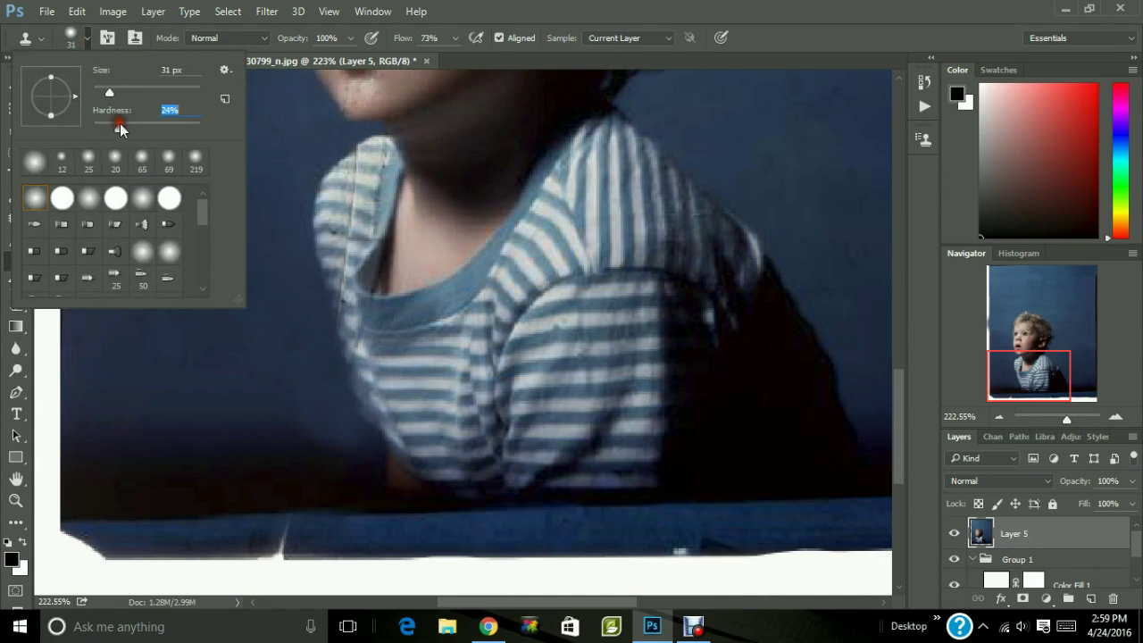
click(273, 341)
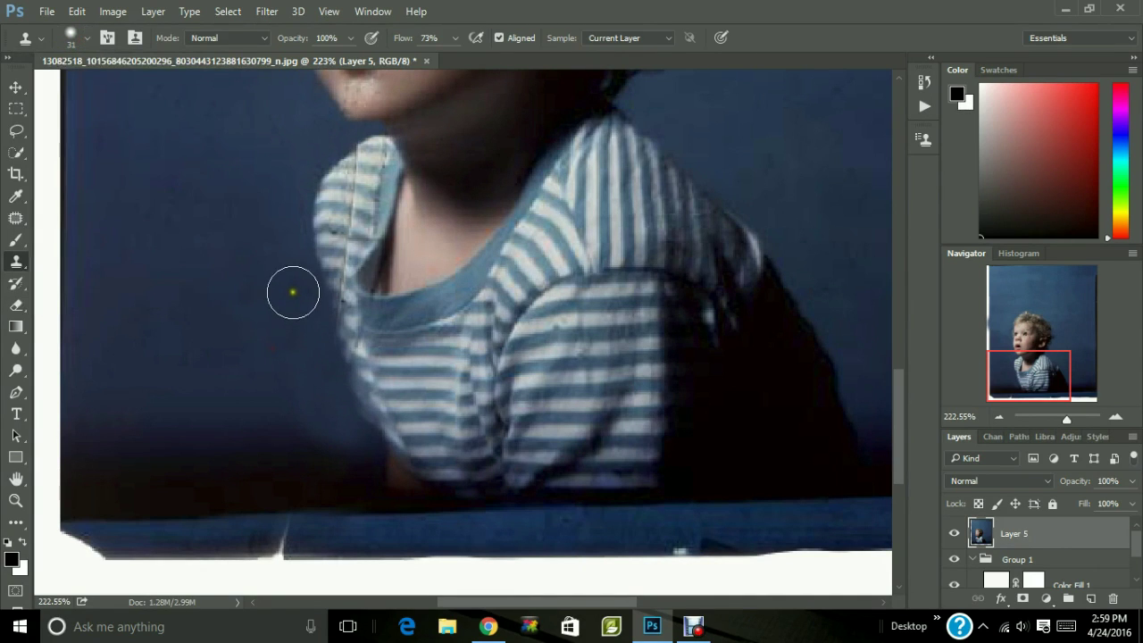
drag(294, 291, 313, 326)
alt+click(262, 291)
drag(300, 322, 350, 434)
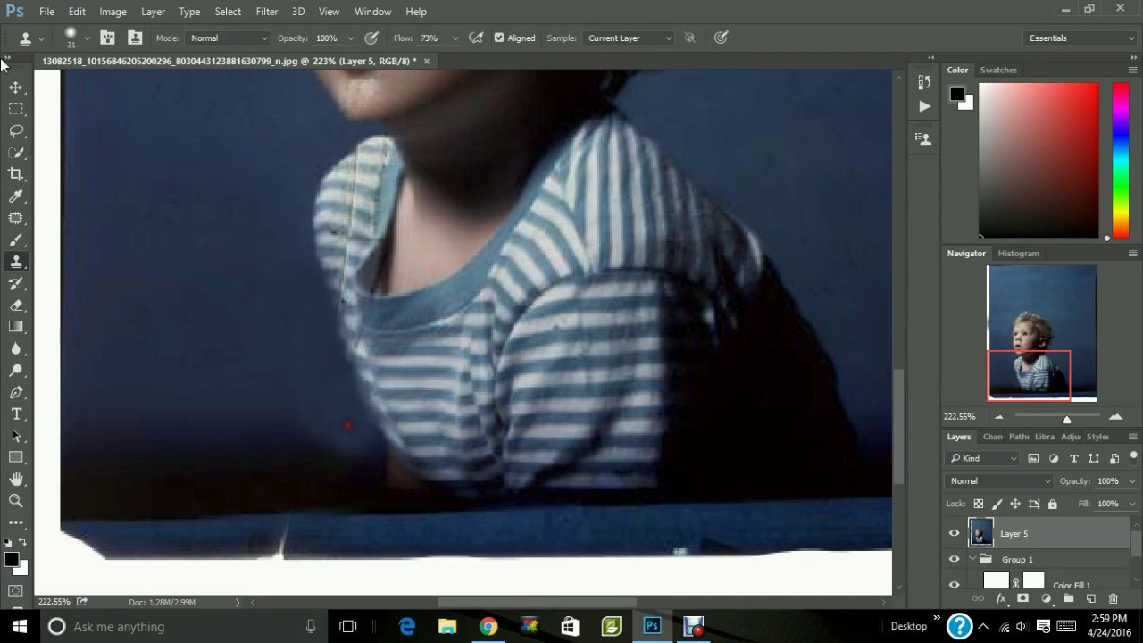
Reduce the brush to 4 px and clone striped fabric over the dark crack and specks on the shirt edge beside the neckband.
click(1075, 419)
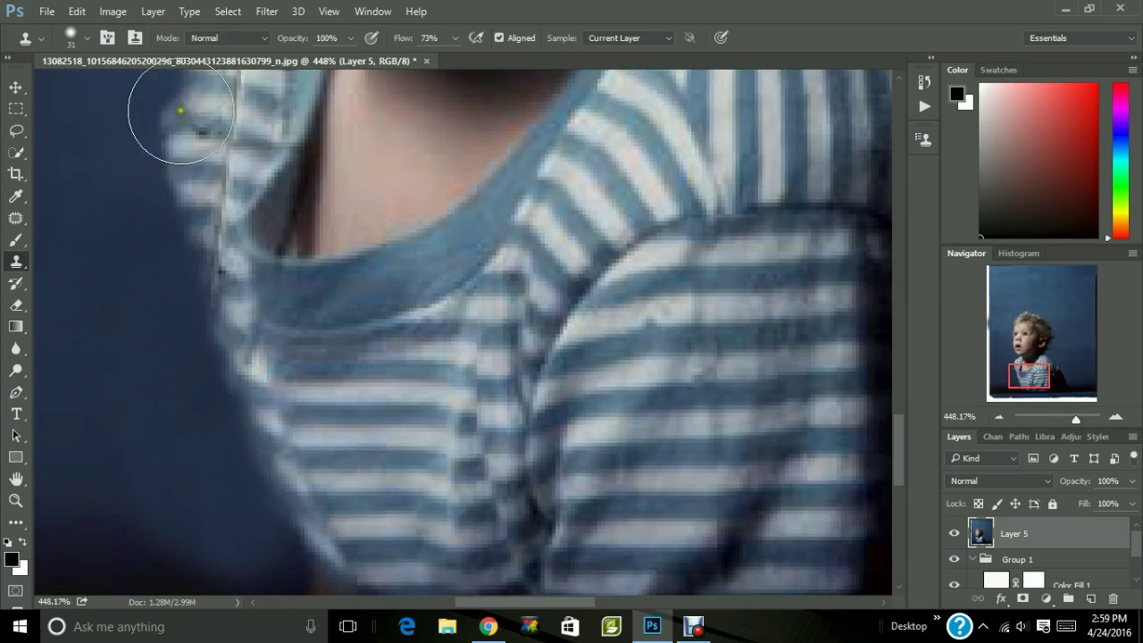
right_click(155, 345)
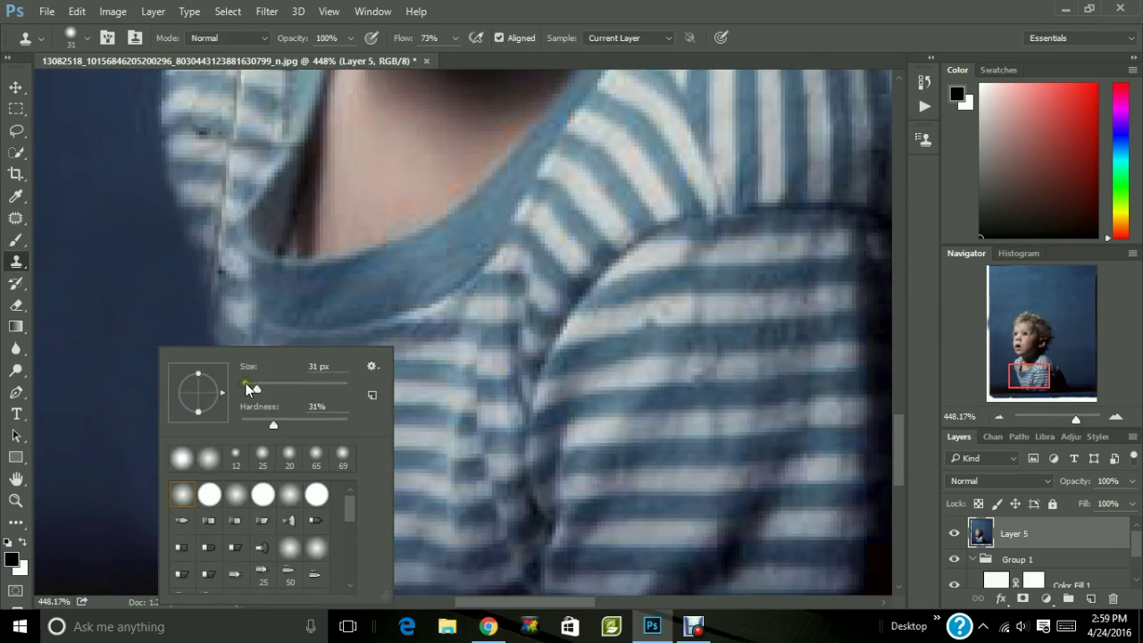
drag(251, 382, 245, 386)
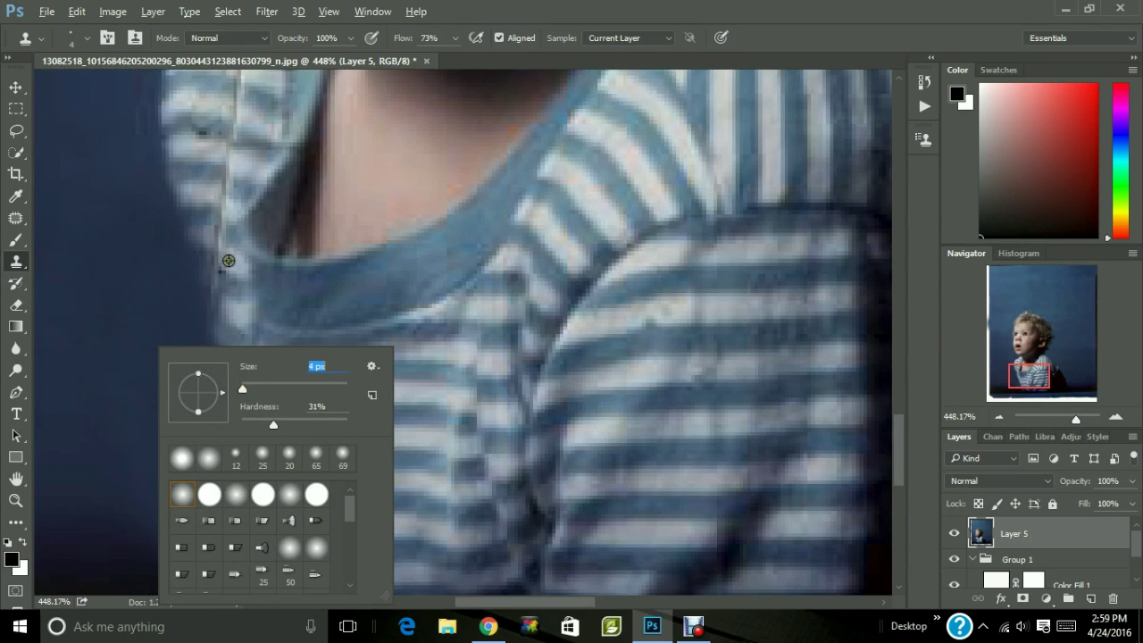
alt+click(232, 264)
click(218, 257)
click(215, 249)
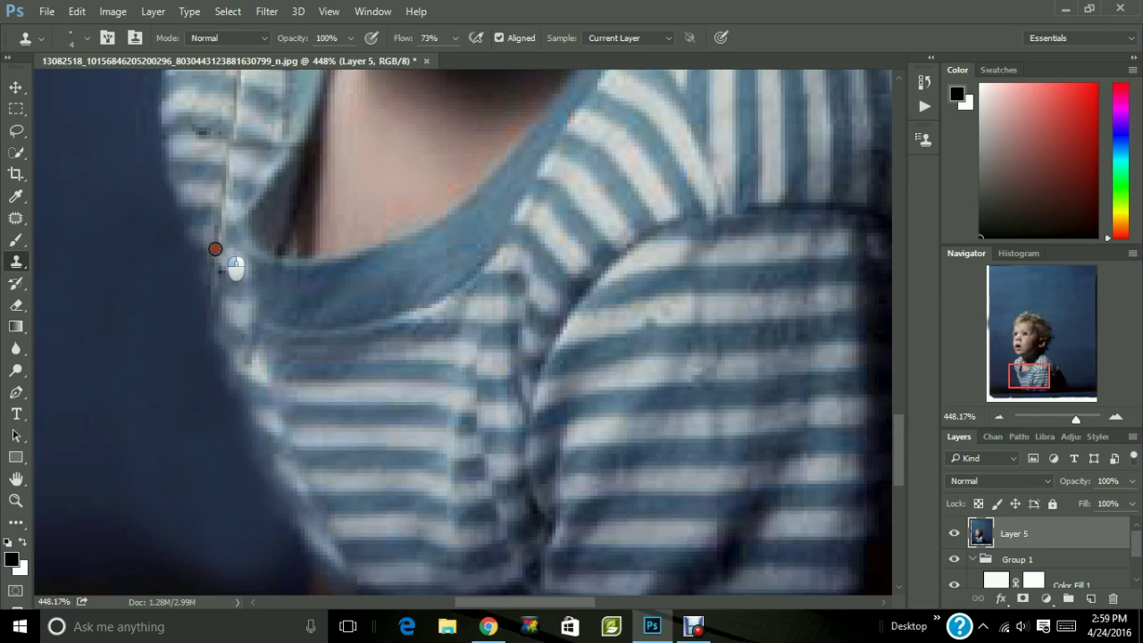
click(212, 239)
click(214, 234)
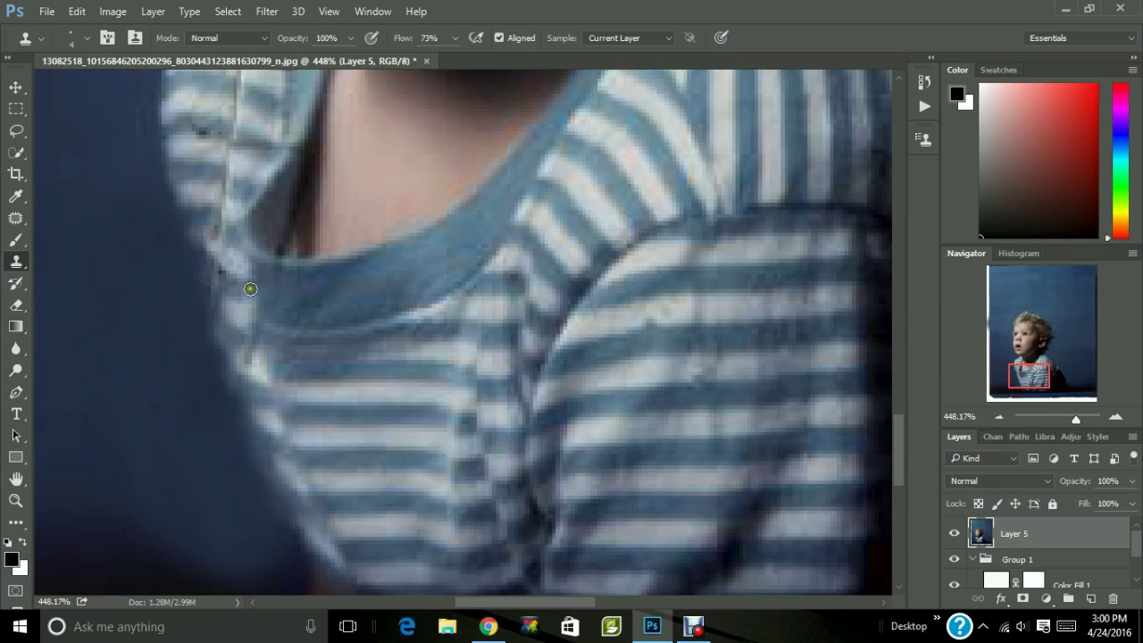
click(209, 273)
drag(211, 271, 221, 276)
click(229, 238)
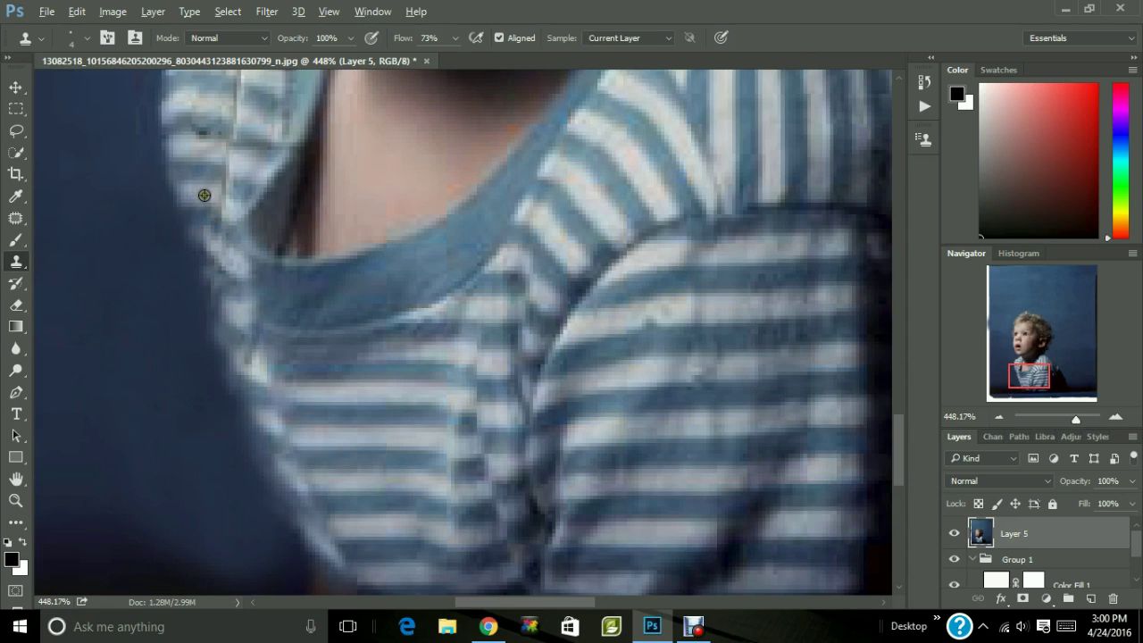
Clone neighbouring striped fabric over the lower vertical crack and dark specks on the front shoulder beside the neckband opening.
click(238, 224)
click(235, 220)
alt+click(205, 171)
click(242, 191)
alt+click(218, 167)
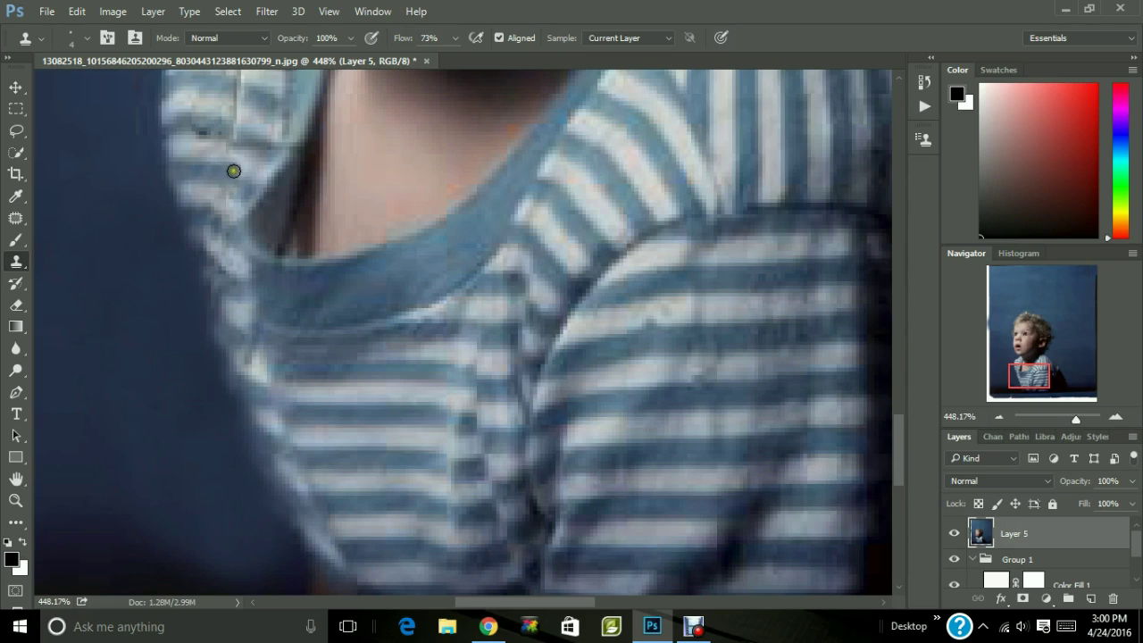
click(224, 151)
mouse_move(252, 138)
mouse_down()
mouse_move(179, 127)
mouse_move(209, 146)
mouse_up()
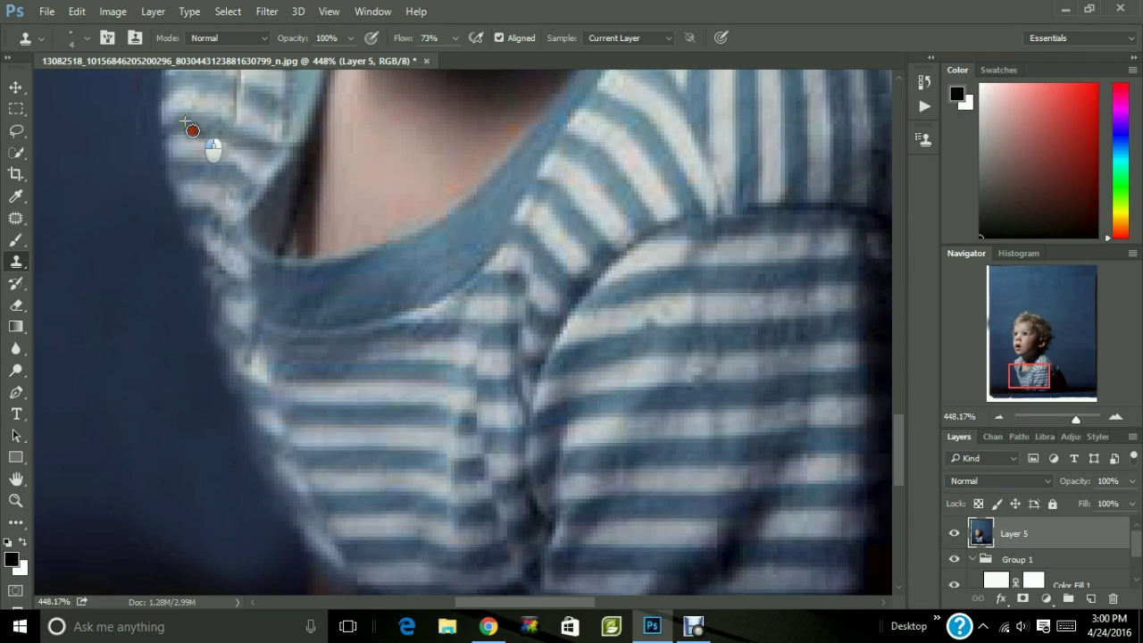
Clone out the blemishes along the shirt's front edge, just beside the lower end of the blue neckband.
click(259, 364)
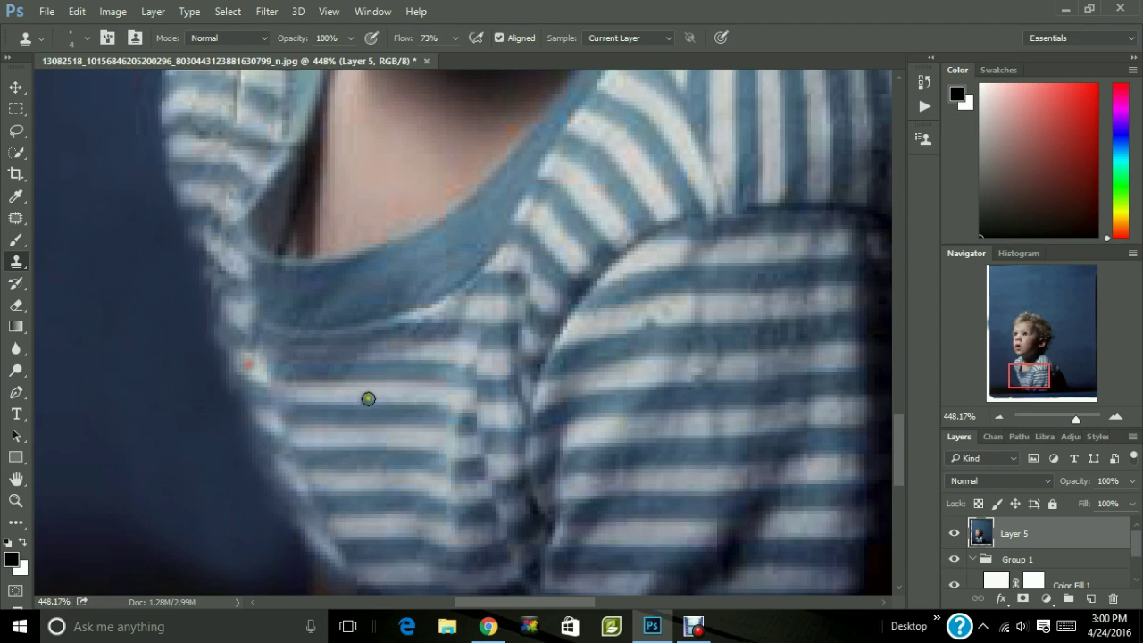
click(238, 311)
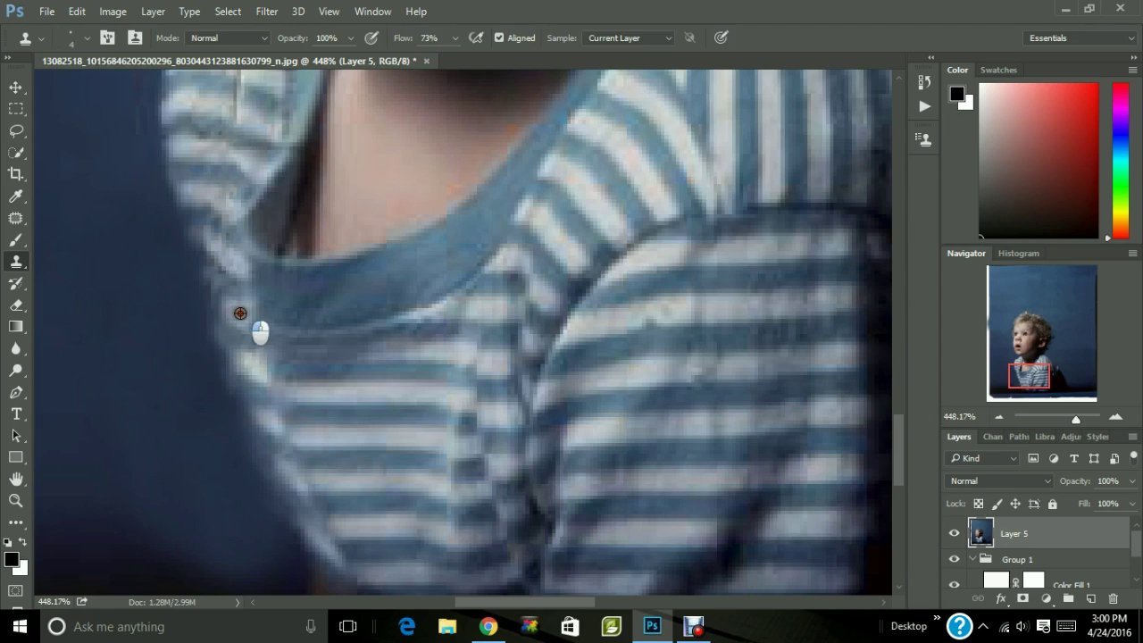
drag(223, 301, 238, 319)
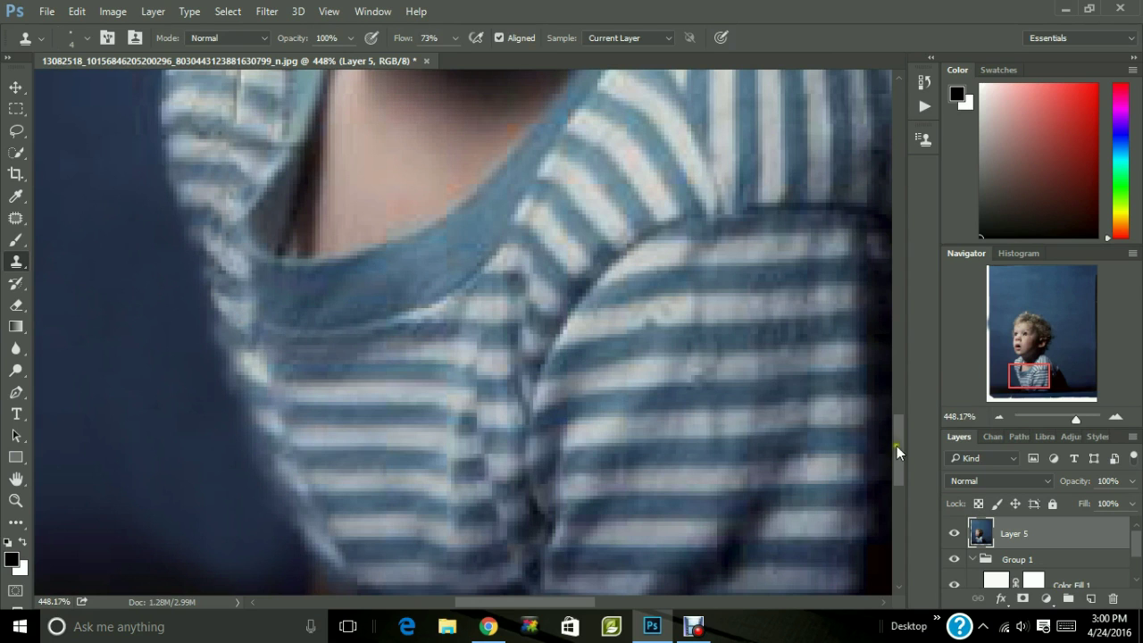
Clone matching stripes over the middle part of the thin vertical crack on the front shoulder.
drag(897, 453, 869, 422)
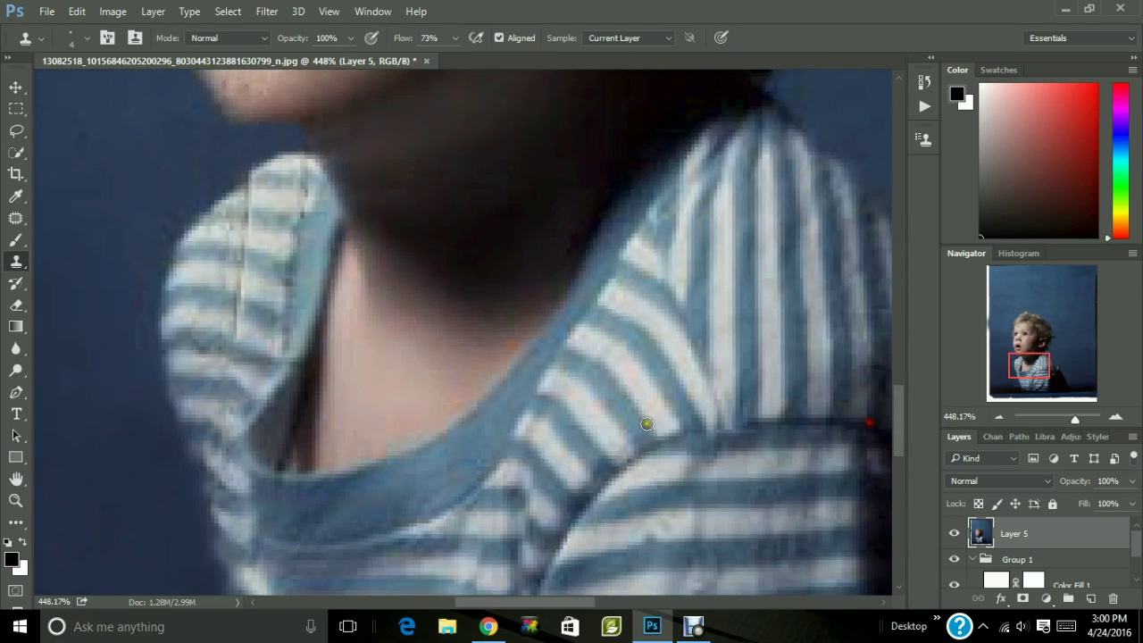
alt+click(204, 315)
click(239, 307)
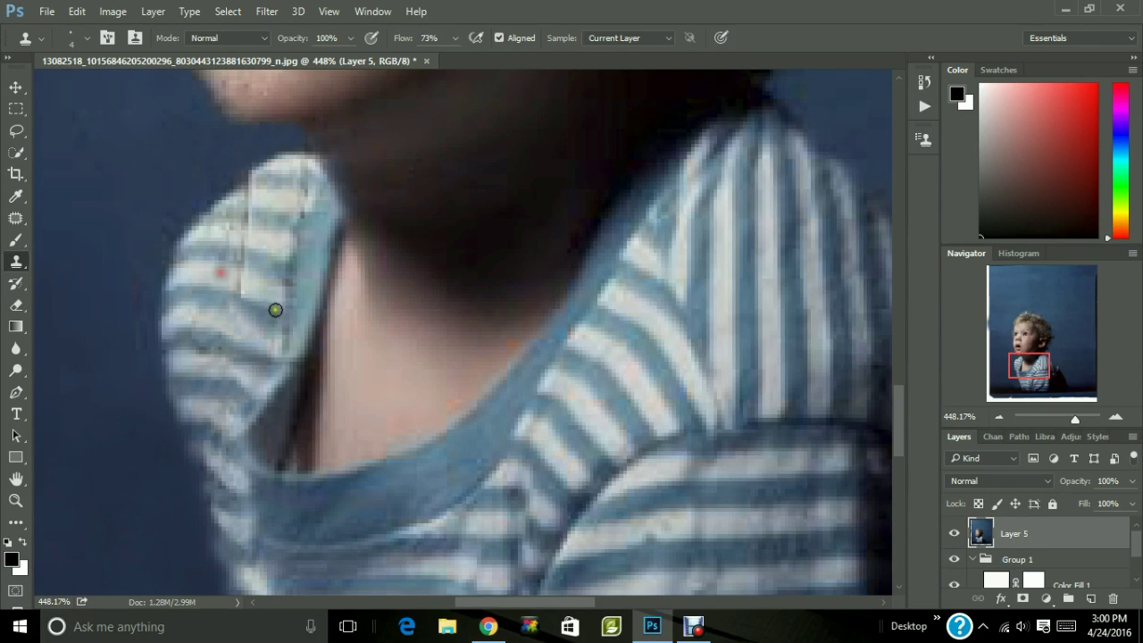
alt+click(238, 282)
alt+click(210, 272)
click(243, 241)
click(236, 232)
click(247, 238)
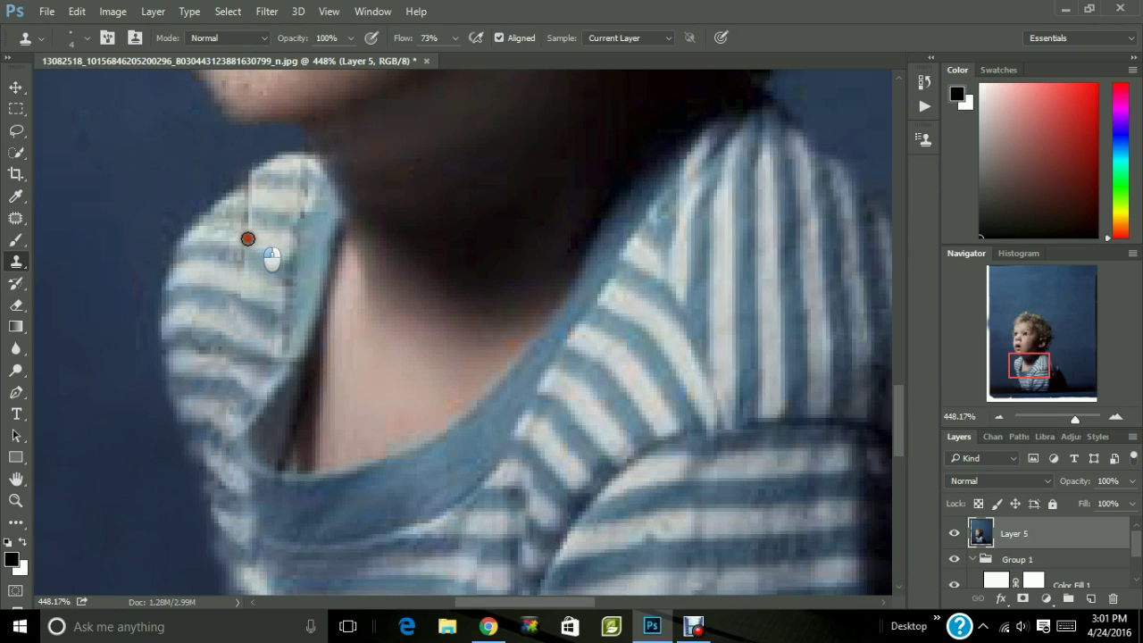
Clone striped fabric over the upper part of the vertical crack, up towards the top of the front shoulder.
click(263, 237)
click(235, 235)
click(259, 219)
click(263, 209)
click(254, 214)
click(264, 198)
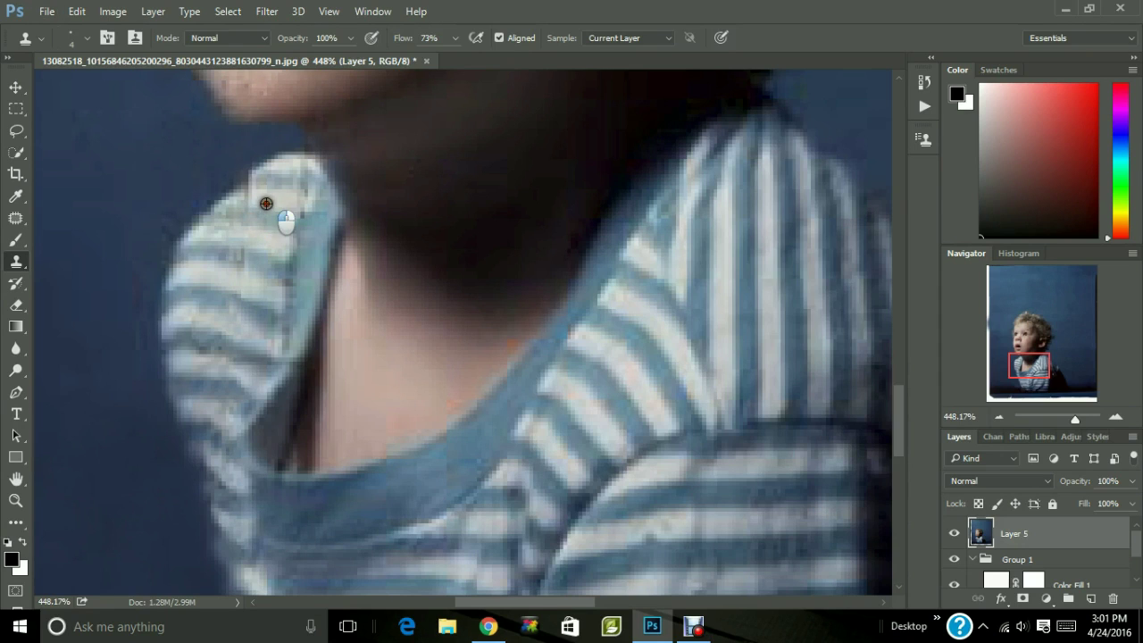
click(248, 194)
Clone clean stripe over the leftover dark marks in the middle of the front shoulder to even out the stripes.
click(236, 258)
click(241, 256)
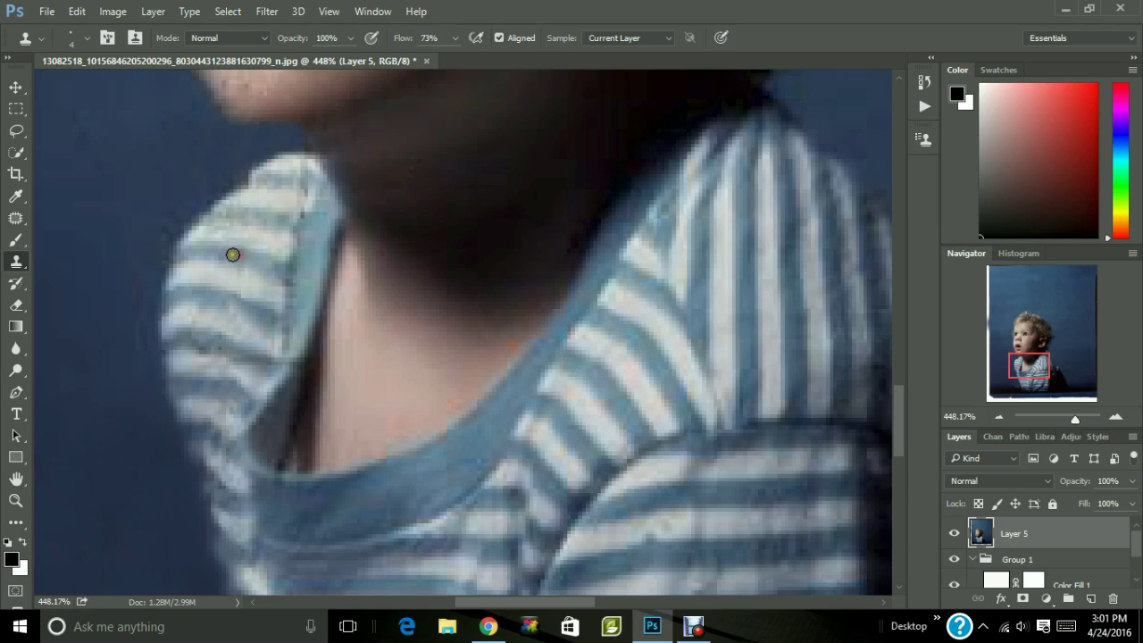
click(225, 255)
mouse_move(235, 254)
mouse_down()
mouse_move(285, 303)
mouse_move(291, 328)
mouse_move(251, 279)
mouse_move(267, 295)
mouse_move(237, 288)
mouse_move(257, 324)
mouse_up()
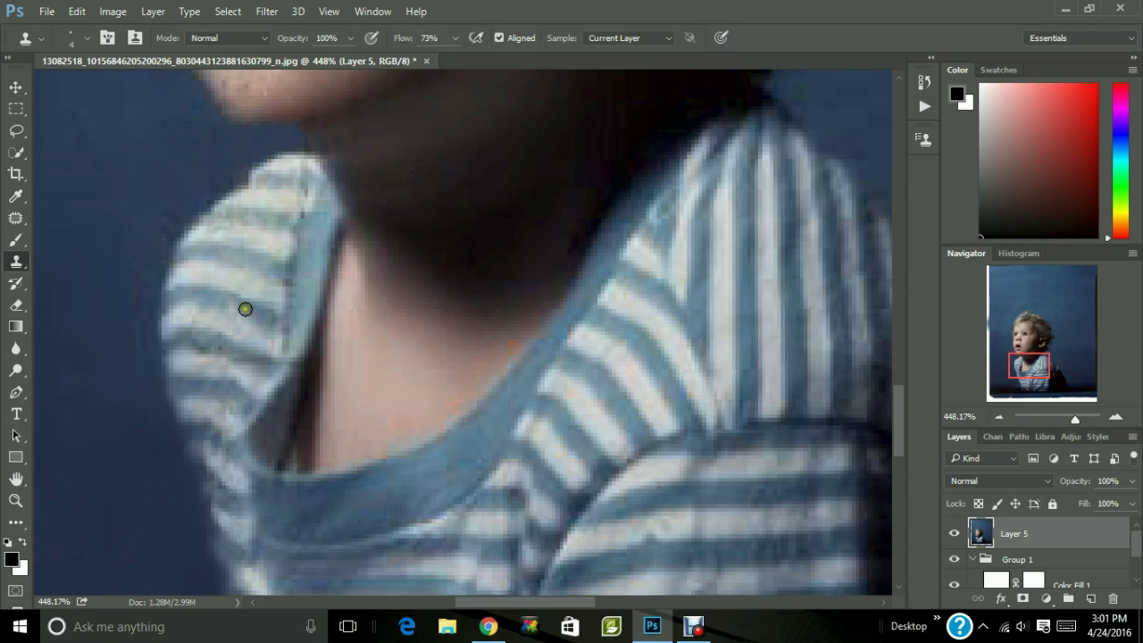
drag(230, 303, 312, 327)
Sample fabric near the outer edge of the front shoulder and clone it over the uneven spots along that edge.
alt+click(185, 375)
drag(200, 377, 205, 369)
mouse_move(193, 432)
mouse_down()
mouse_move(208, 408)
mouse_move(194, 403)
mouse_up()
Switch to the Spot Healing Brush and set its size to 11 px.
drag(1052, 425, 1037, 419)
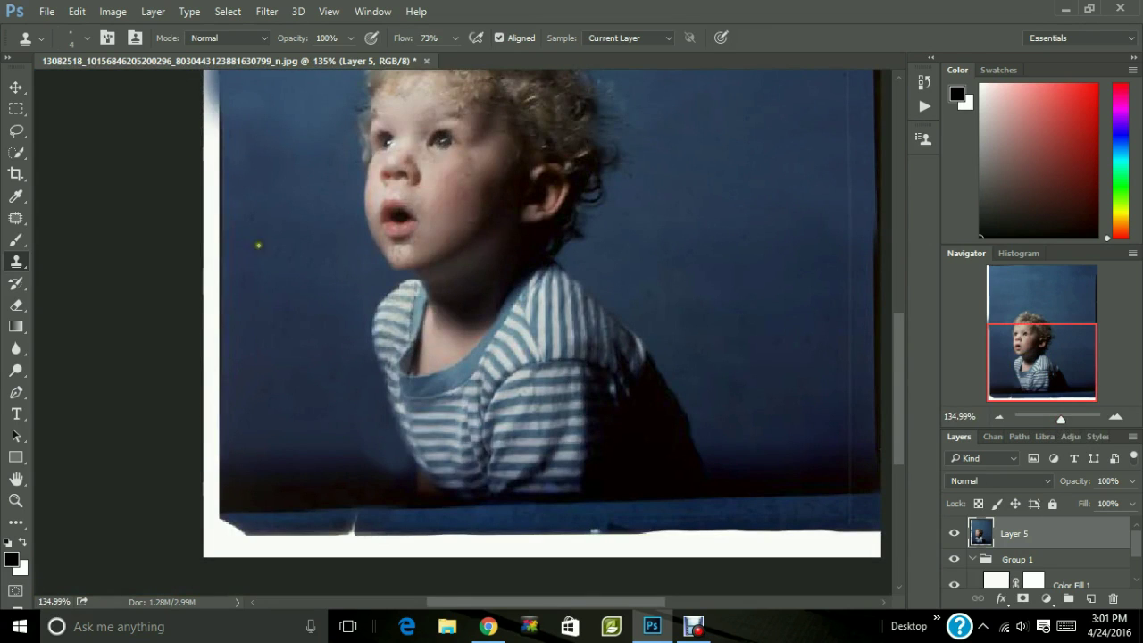
click(25, 219)
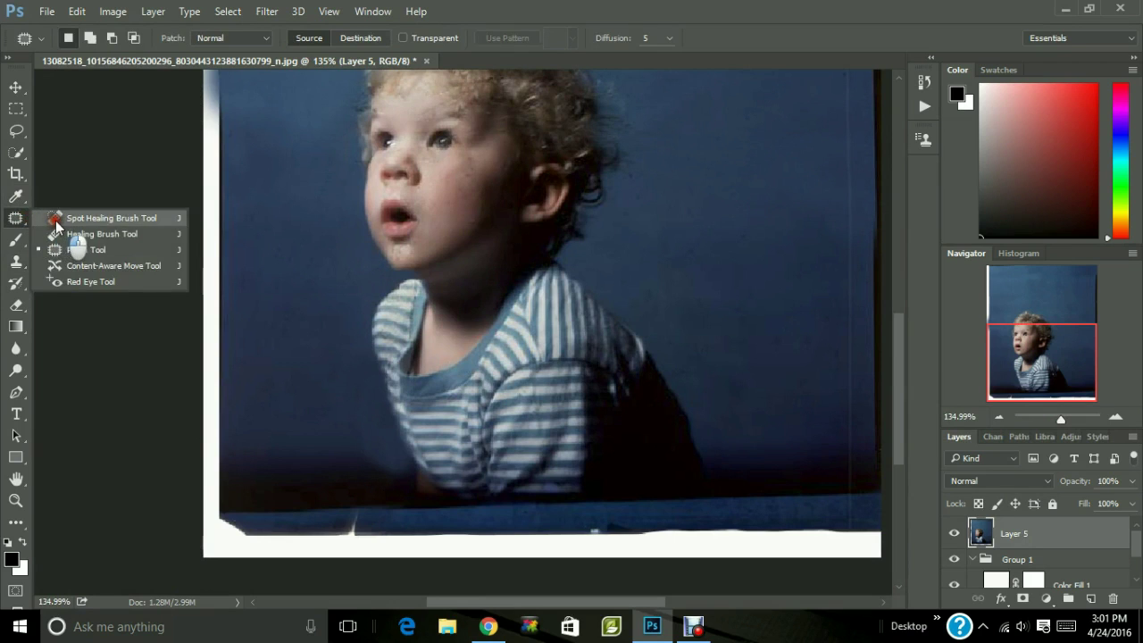
click(59, 218)
right_click(81, 239)
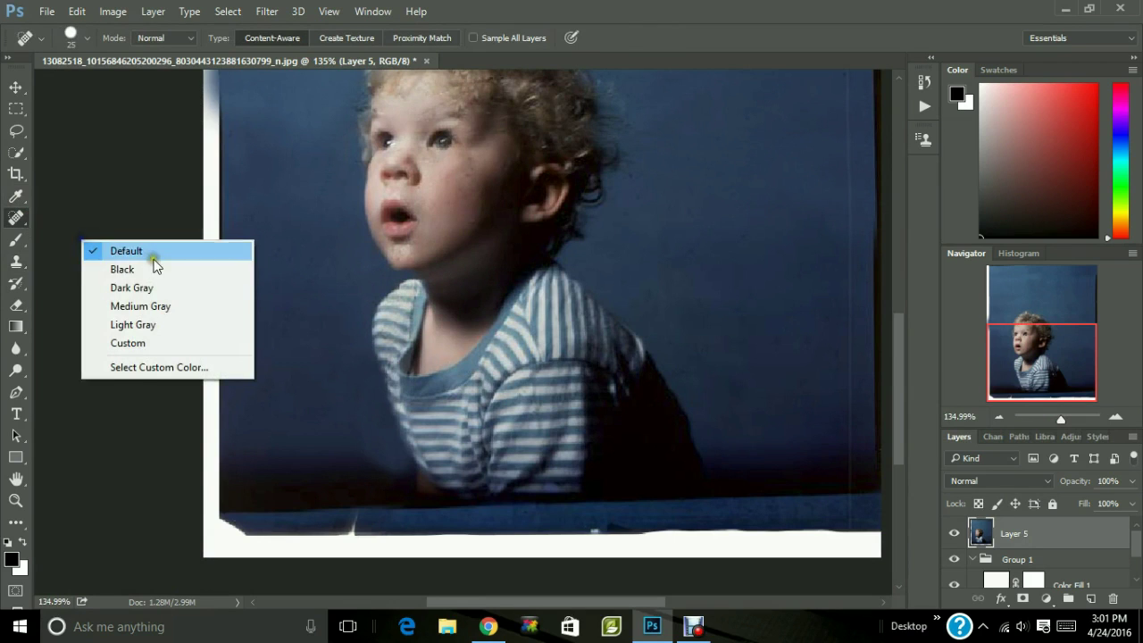
click(247, 199)
right_click(248, 199)
drag(289, 233, 277, 232)
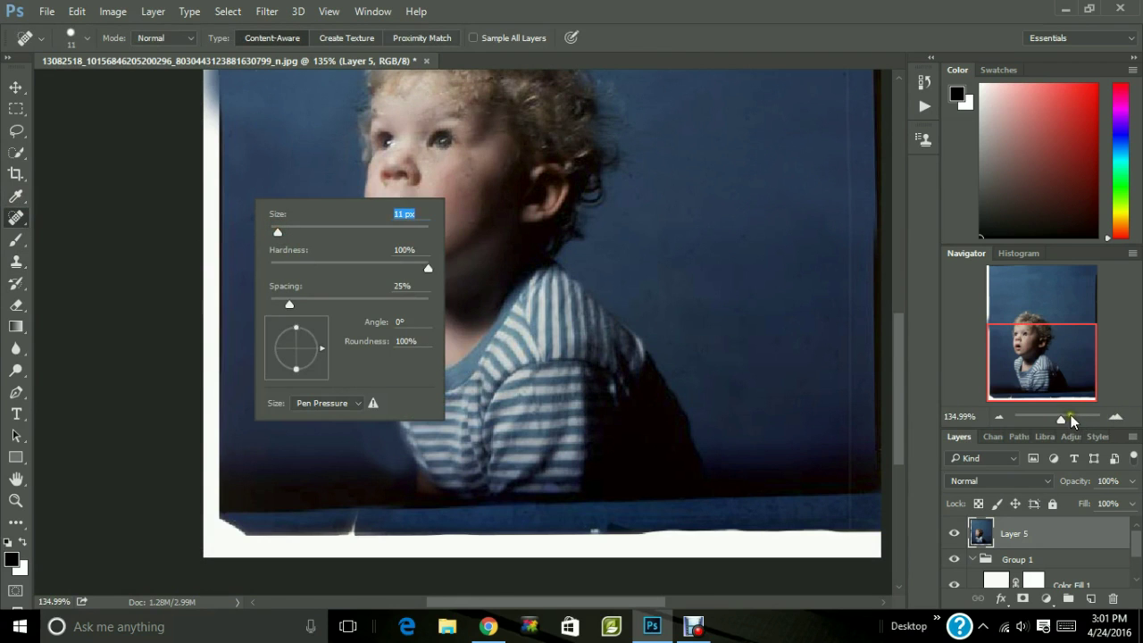
Heal the spots beside the child's eye, on the middle of the cheek and on the chin.
drag(1061, 418, 1070, 419)
drag(1040, 367, 1038, 346)
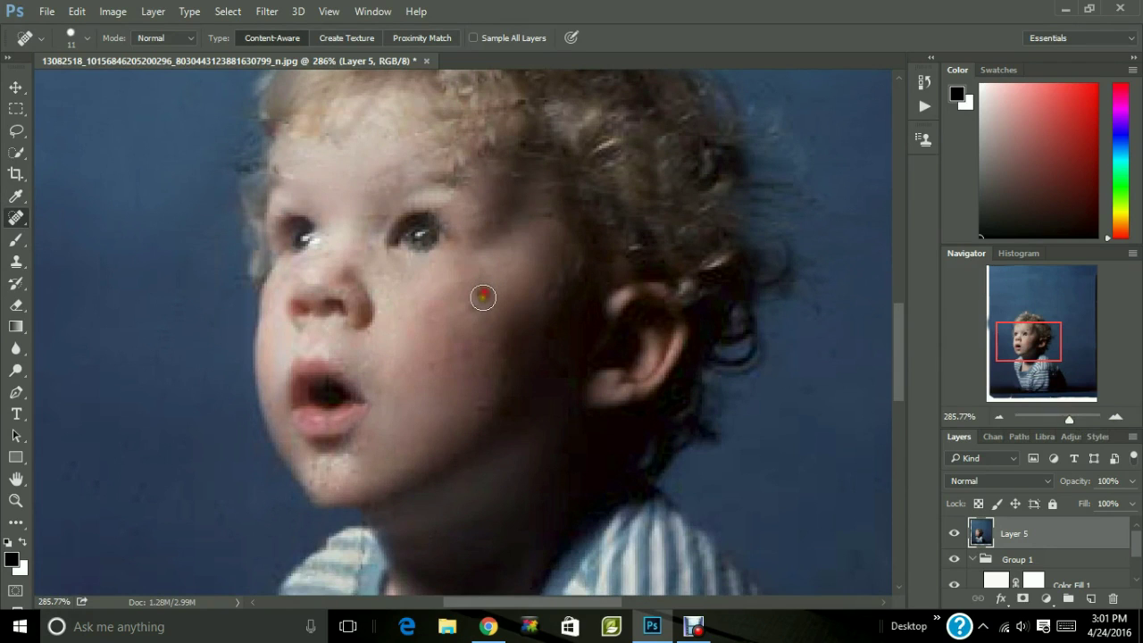
click(483, 265)
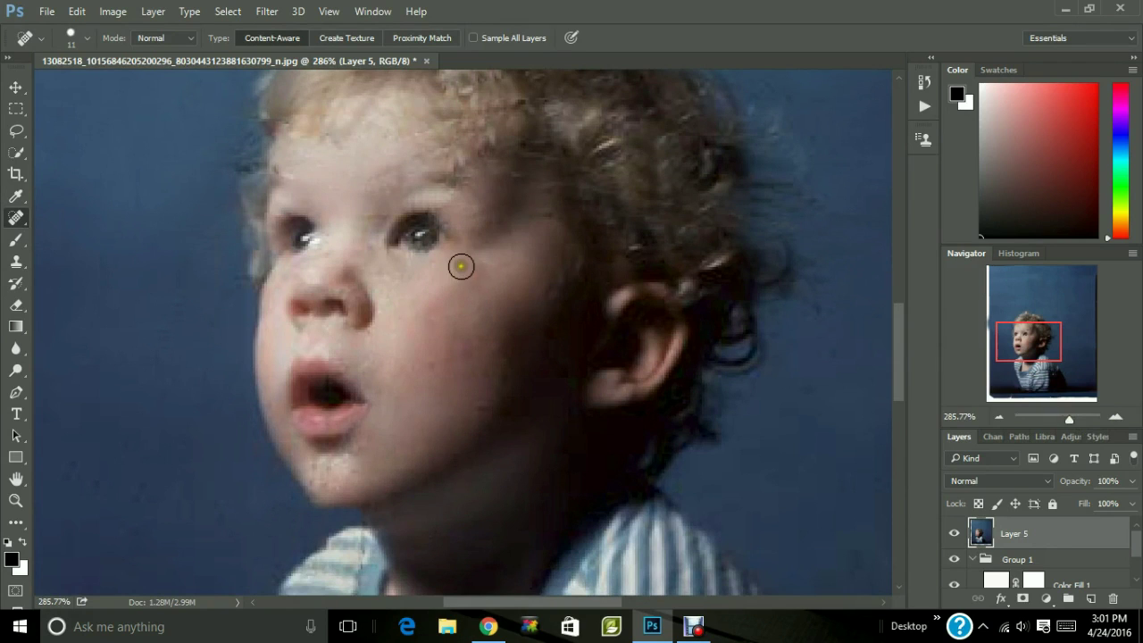
click(433, 364)
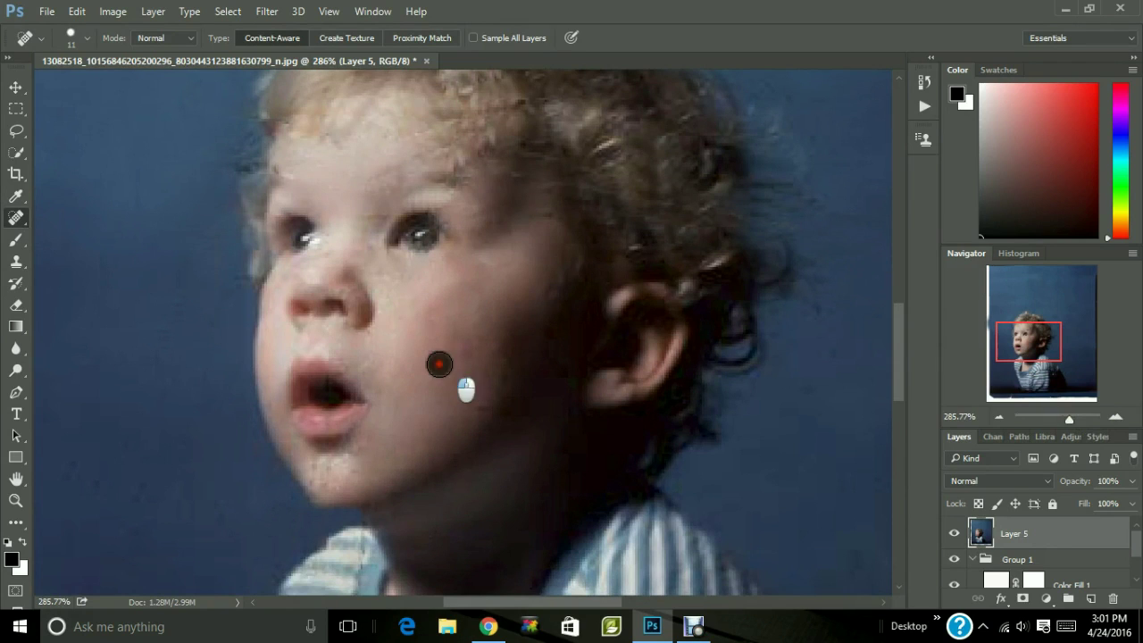
click(351, 467)
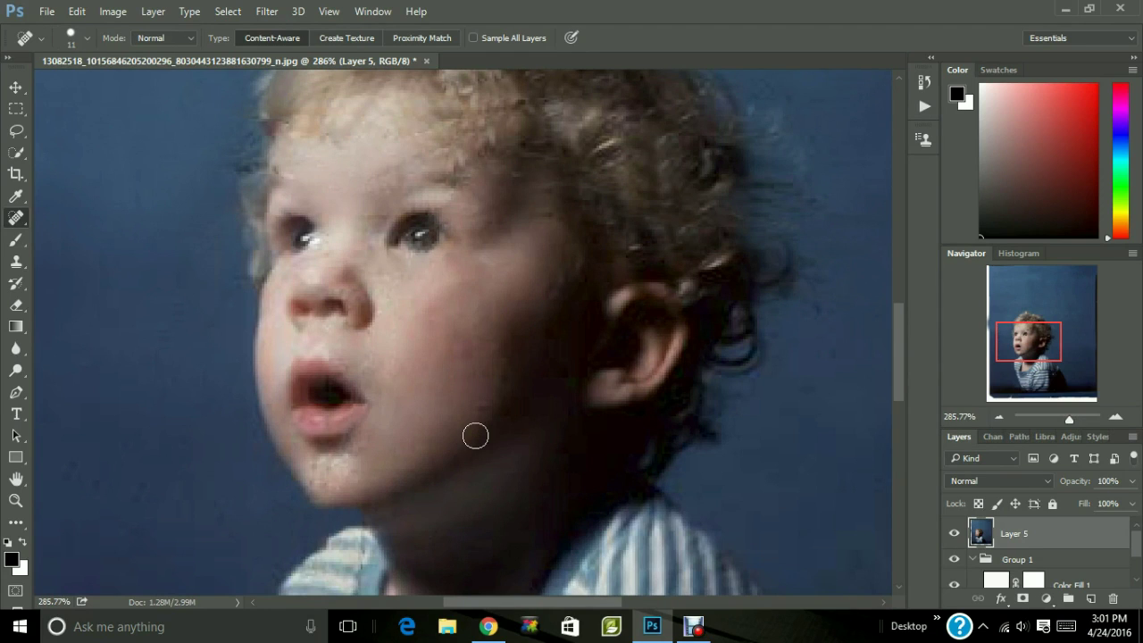
Heal the specks on the shadowed side of the child's cheek, between the mouth and the ear.
click(488, 403)
click(498, 347)
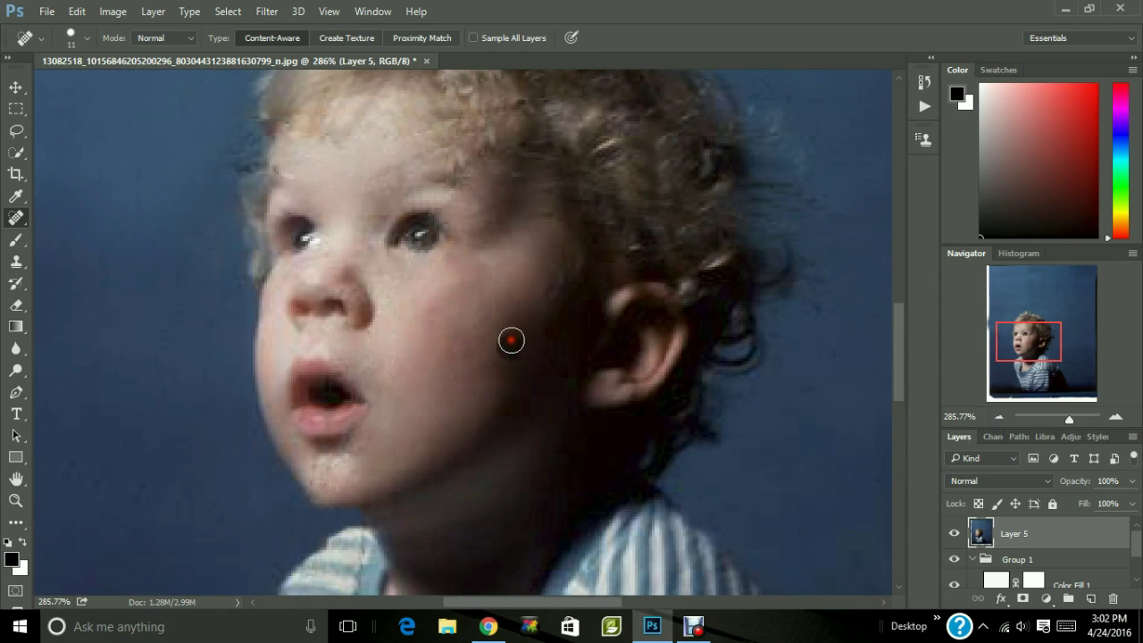
click(475, 322)
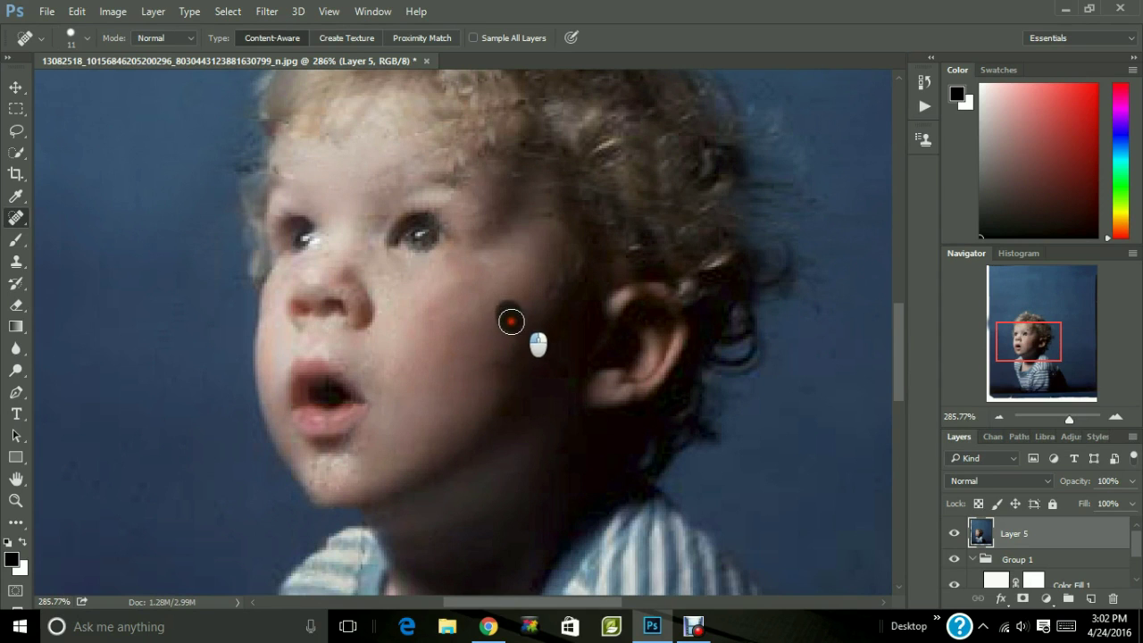
drag(509, 356, 444, 374)
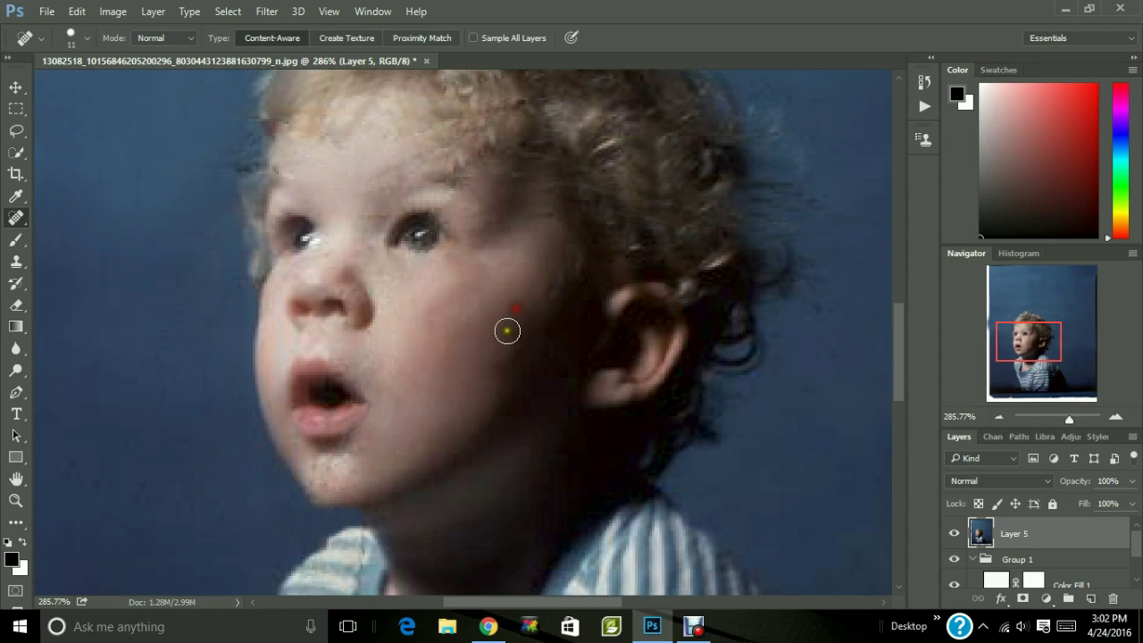
click(488, 362)
Heal the blemishes on the forehead, between the eyebrows, beside the nose and on the front of the chin.
click(322, 152)
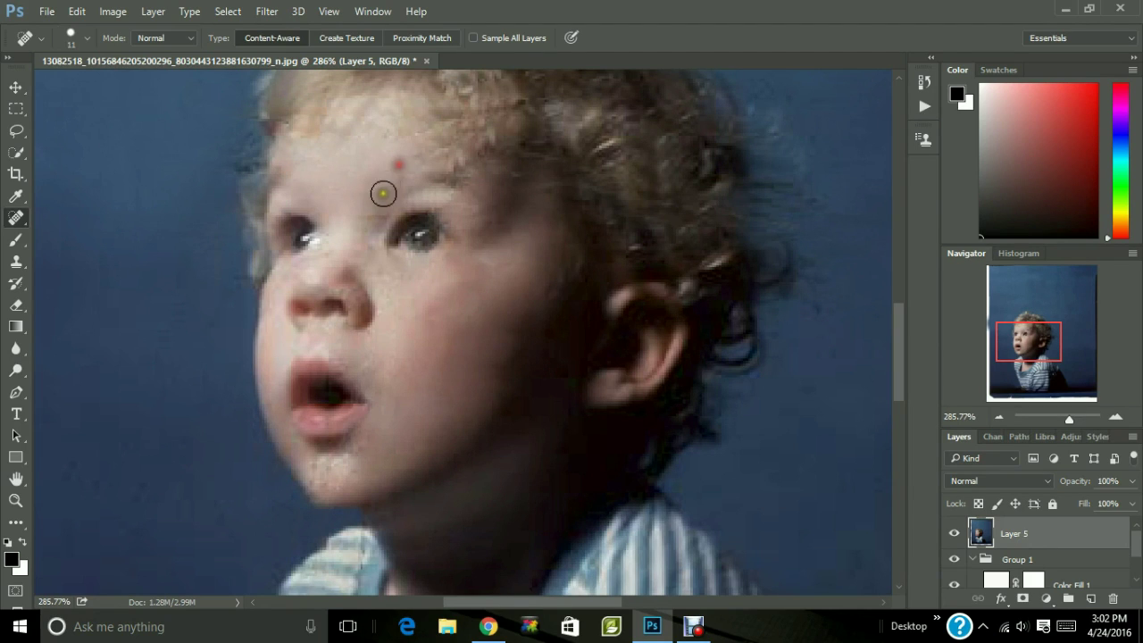
click(376, 209)
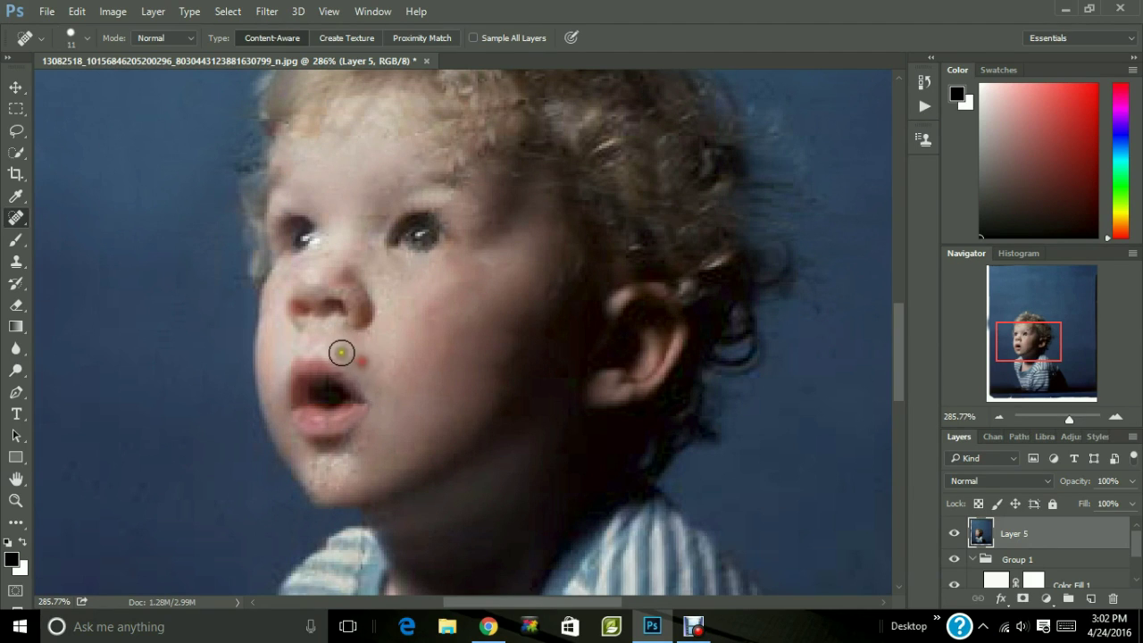
mouse_move(391, 301)
mouse_down()
mouse_move(375, 268)
mouse_move(418, 279)
mouse_move(379, 303)
mouse_move(401, 336)
mouse_move(377, 331)
mouse_up()
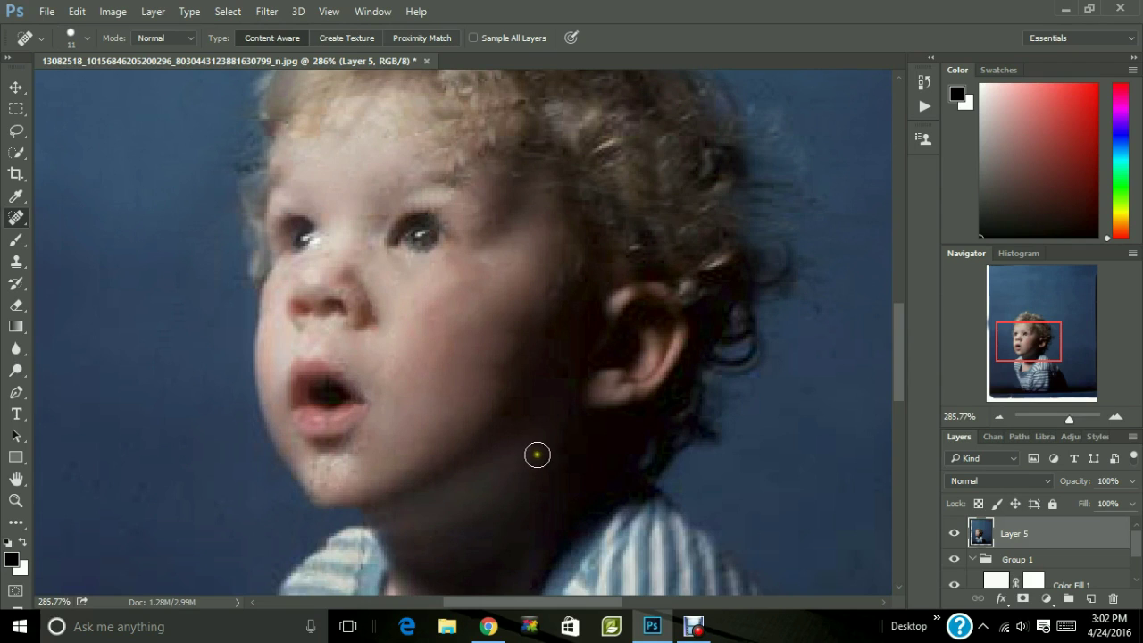
click(308, 466)
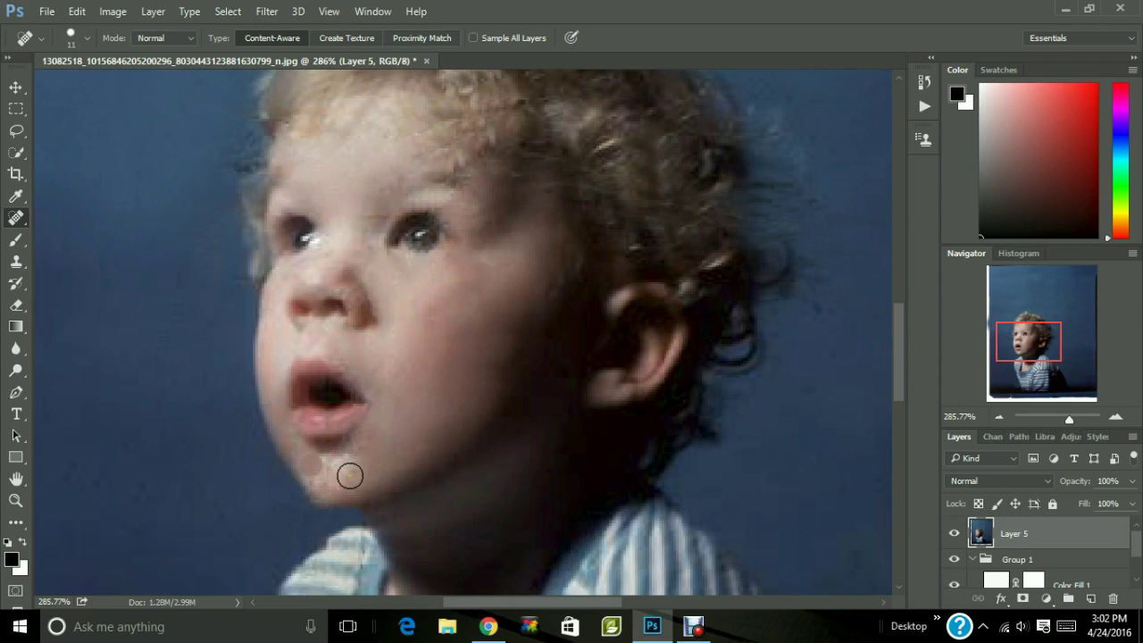
Reduce the healing brush to 4 px and heal the small dark specks scattered over the child's chin.
right_click(124, 233)
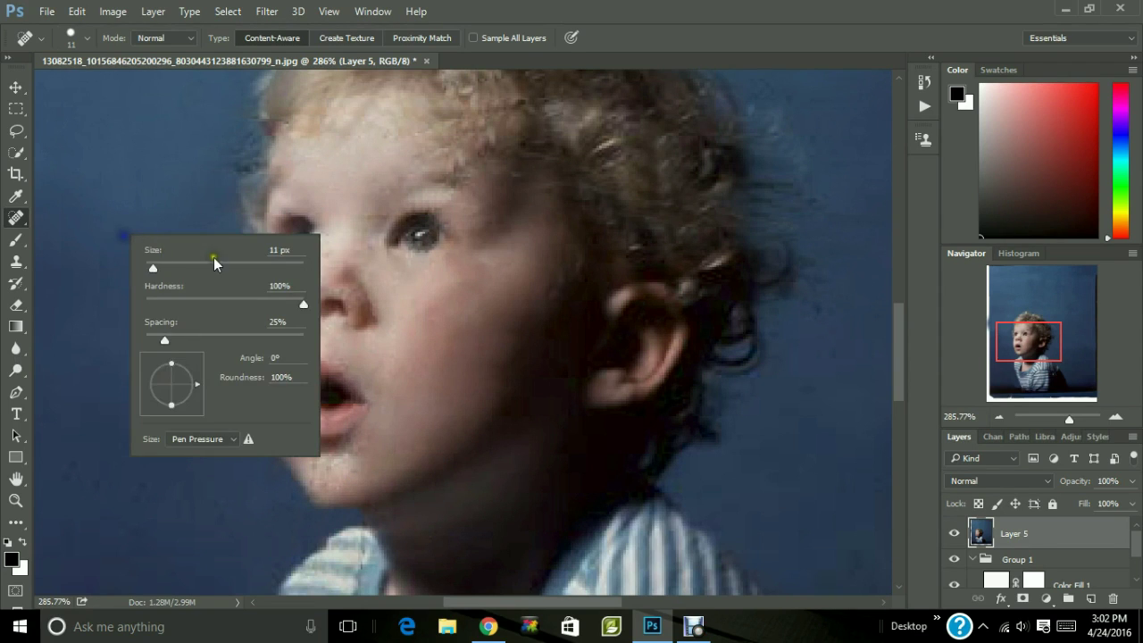
click(147, 262)
drag(1069, 418, 1078, 419)
drag(1037, 347, 1032, 358)
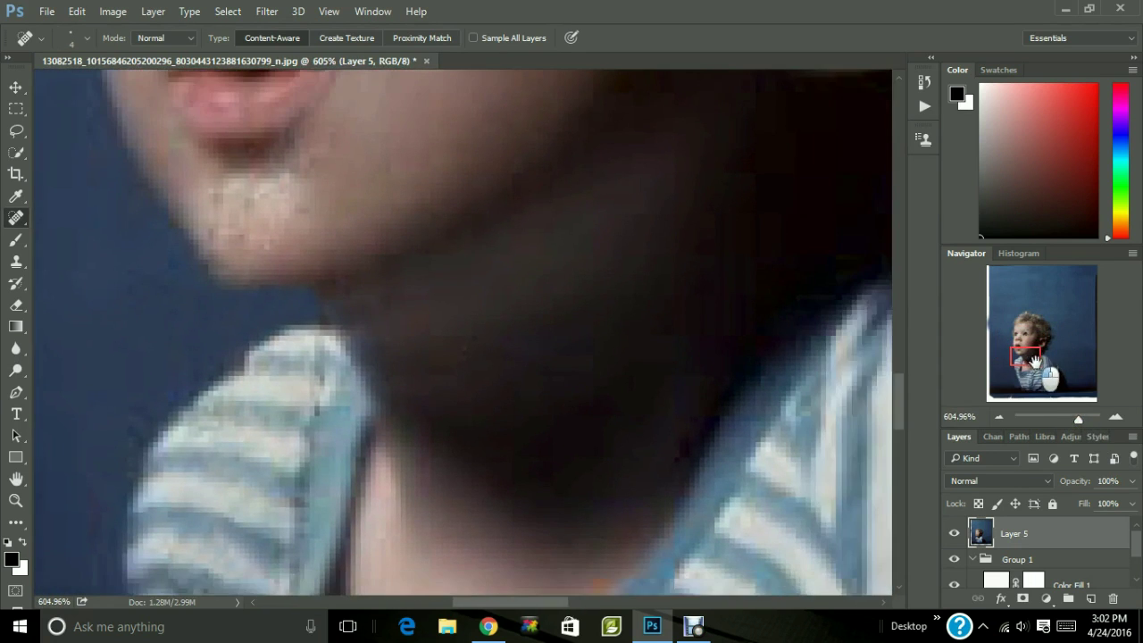
click(249, 203)
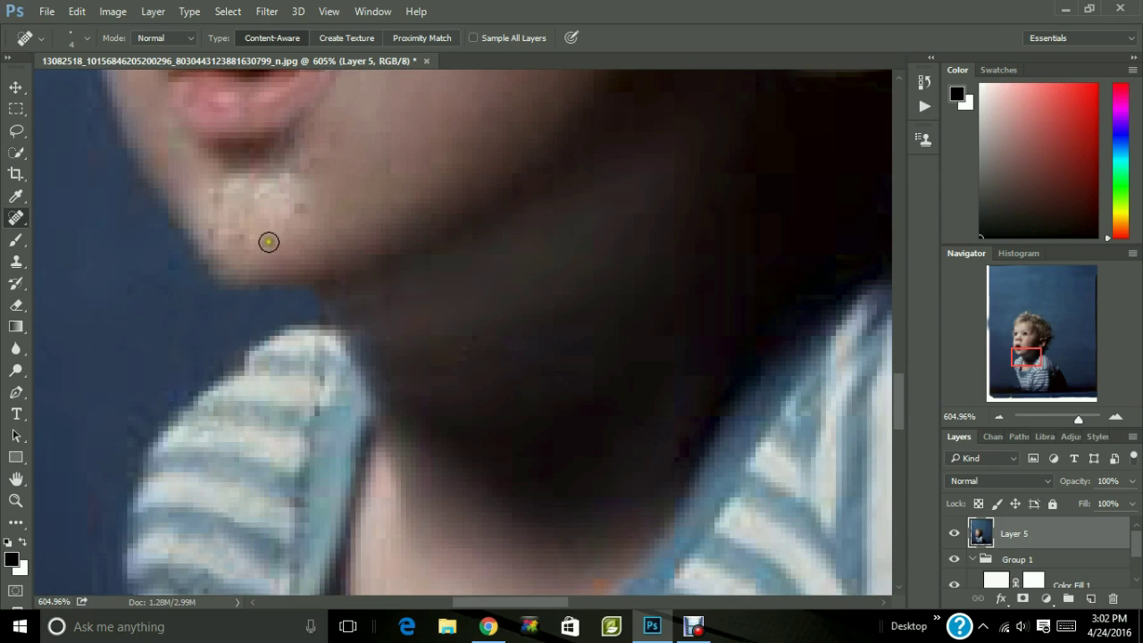
click(216, 234)
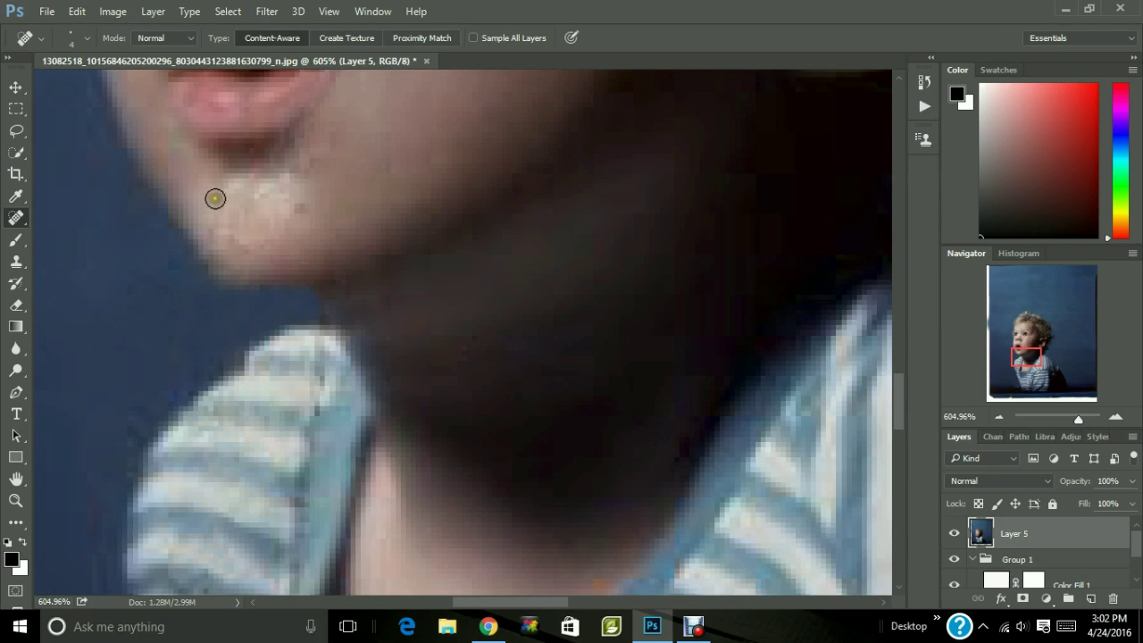
click(220, 203)
click(289, 225)
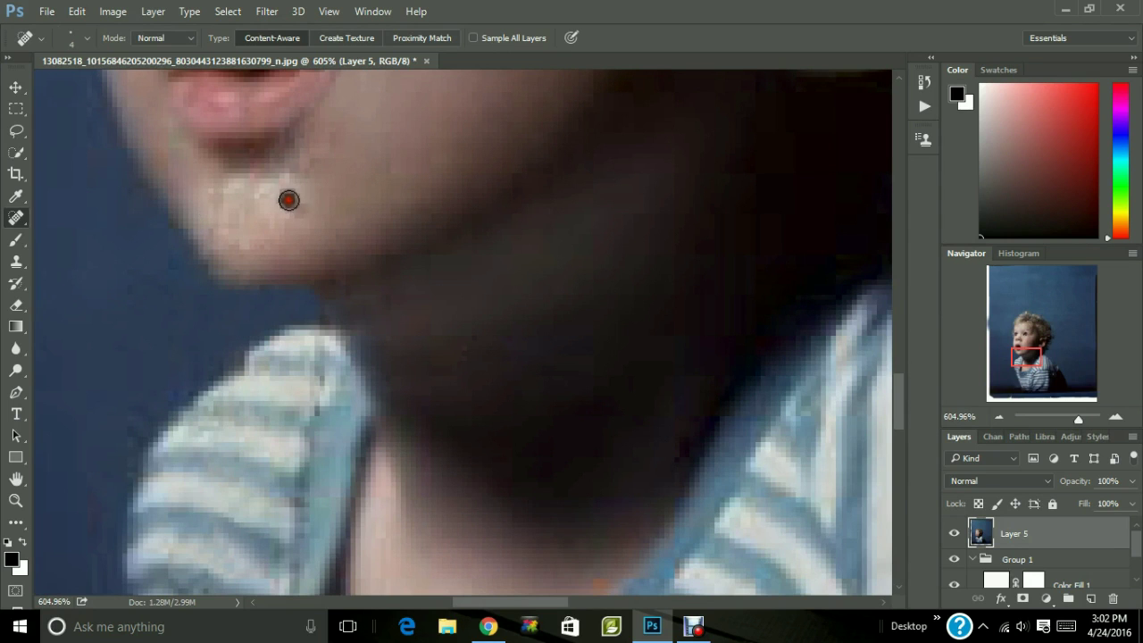
click(288, 200)
Heal the remaining rough specks on the chin just below the lower lip.
drag(1078, 417, 1071, 416)
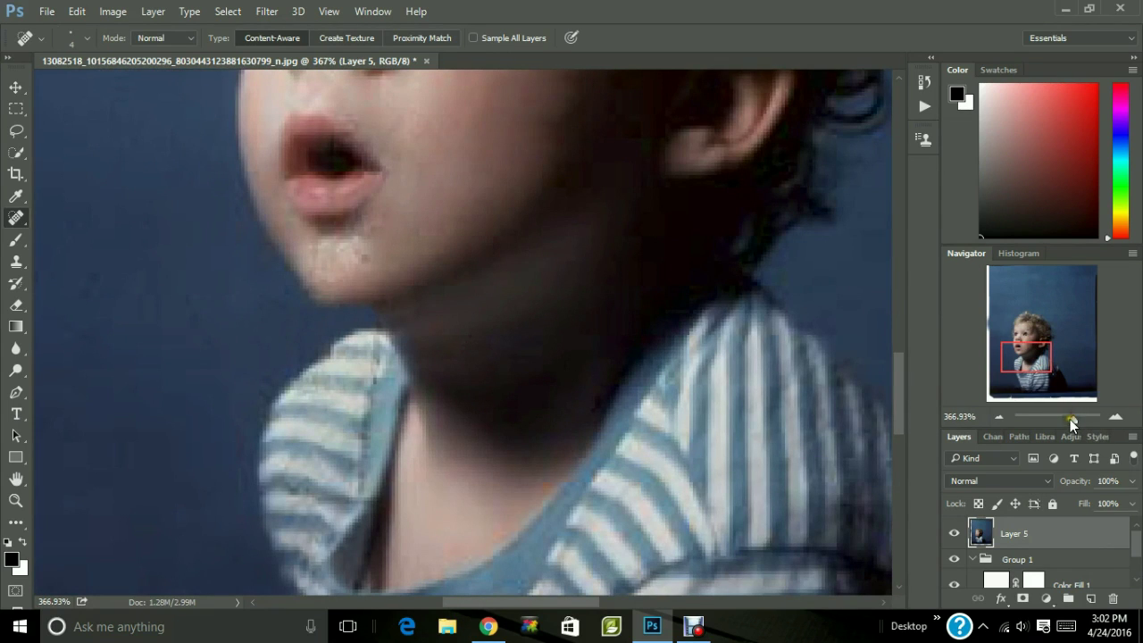
click(337, 246)
click(321, 256)
Heal the small marks between the eyes and beside the child's nostril.
drag(1038, 357, 1034, 346)
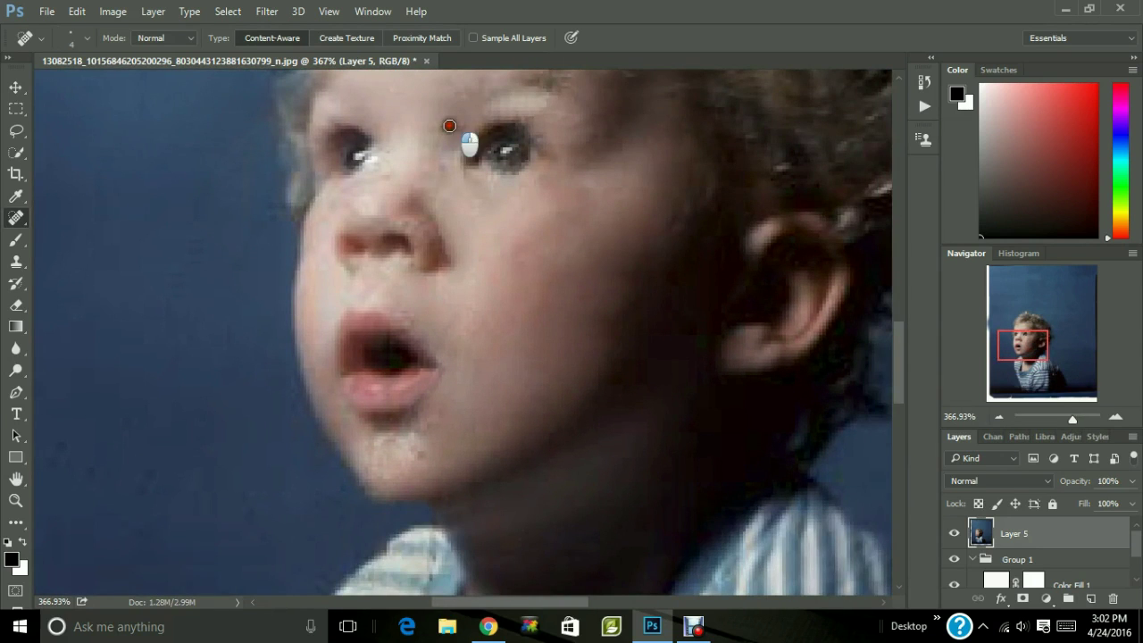
click(461, 125)
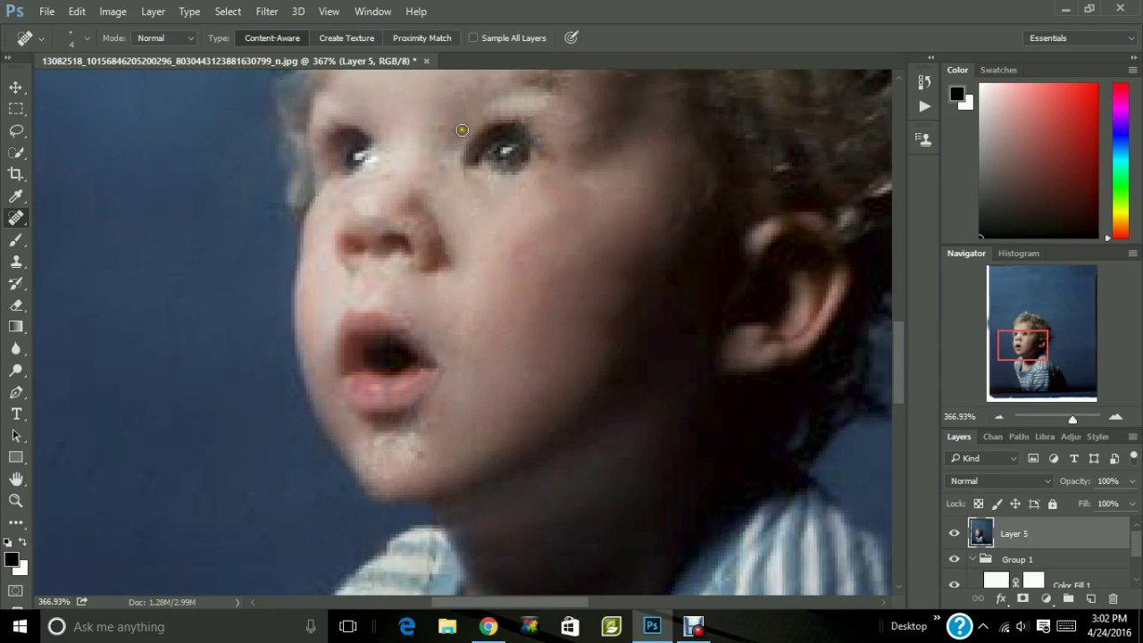
click(438, 126)
click(442, 250)
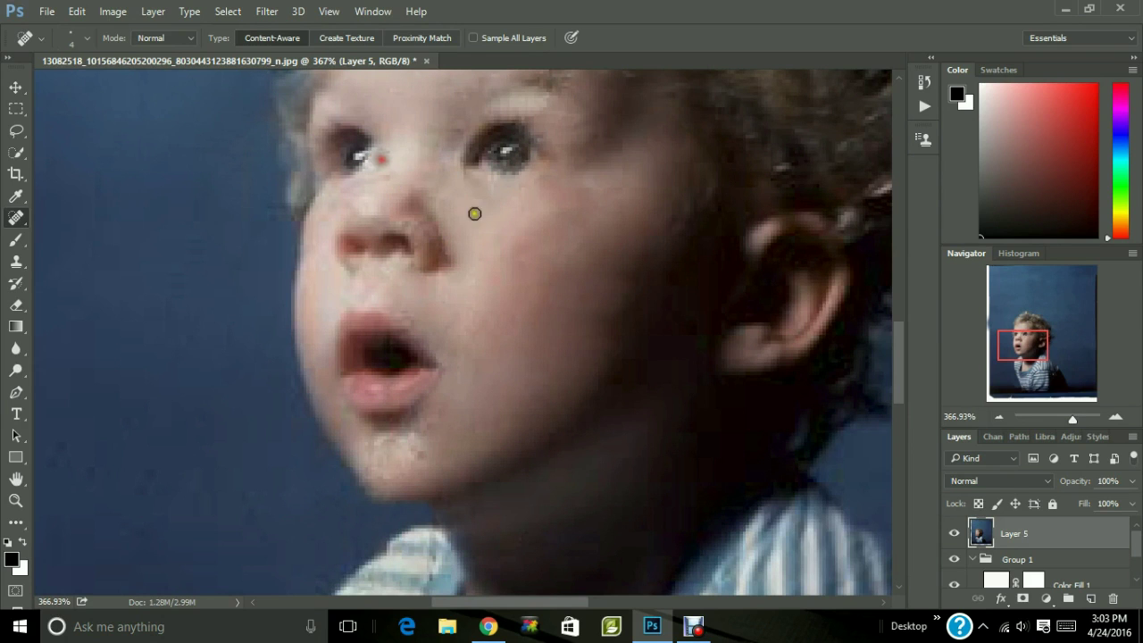
Heal the remaining small mark on the child's forehead above the eye.
drag(1034, 347, 1036, 342)
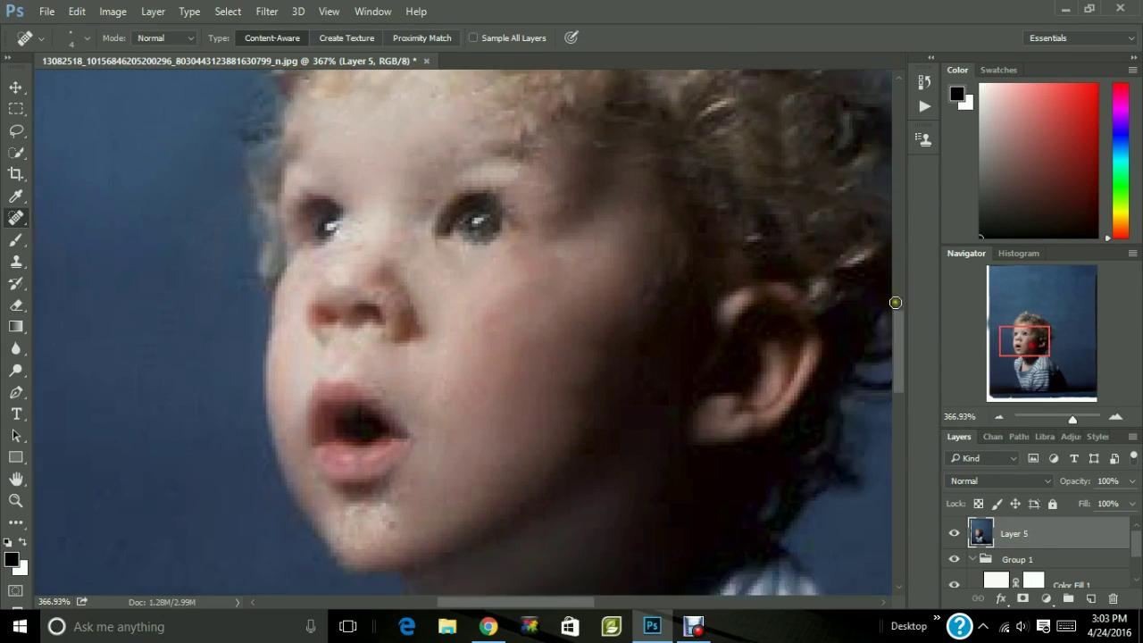
click(456, 141)
Smooth the uneven areas of the blue background behind and to the right of the child with the Patch tool.
drag(1070, 417, 1057, 420)
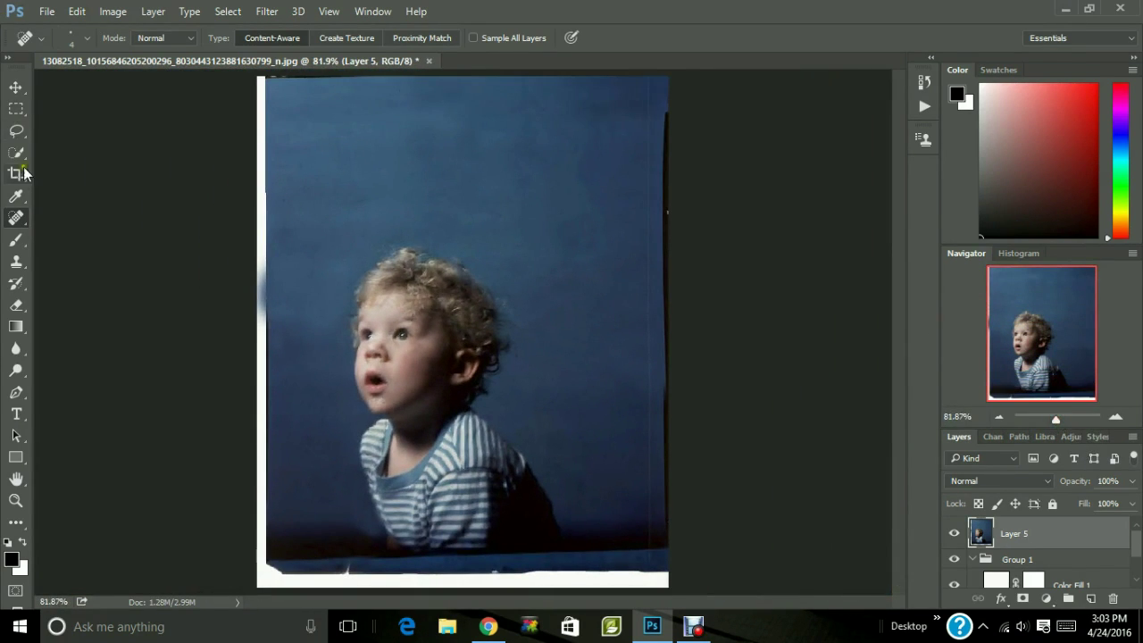
right_click(17, 218)
click(89, 267)
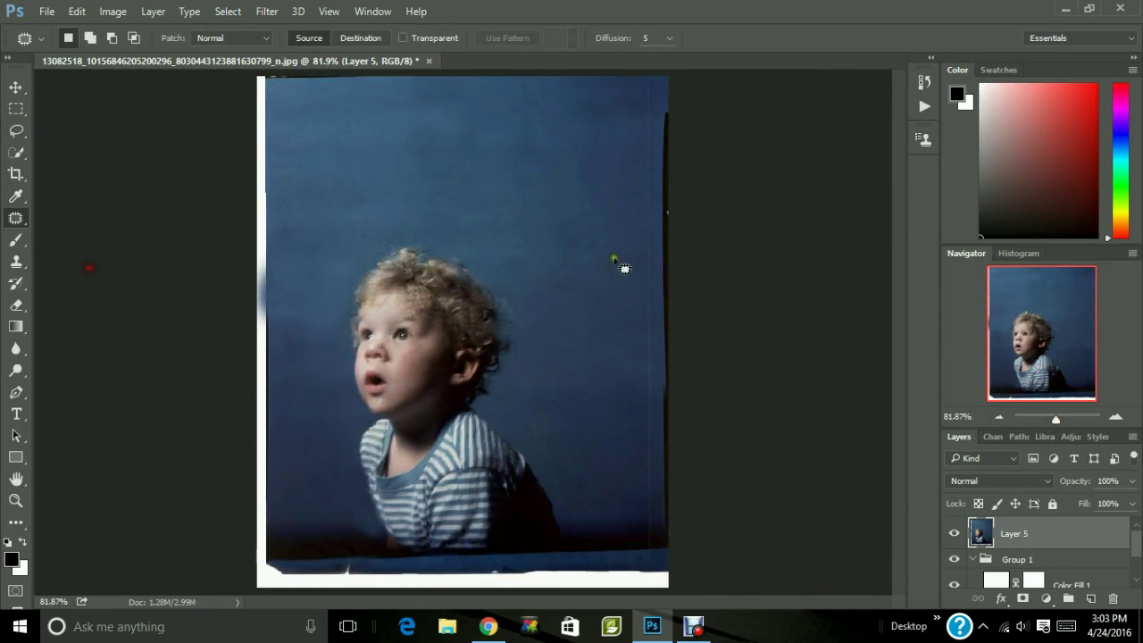
mouse_move(615, 259)
mouse_down()
mouse_move(599, 256)
mouse_move(581, 152)
mouse_move(602, 125)
mouse_up()
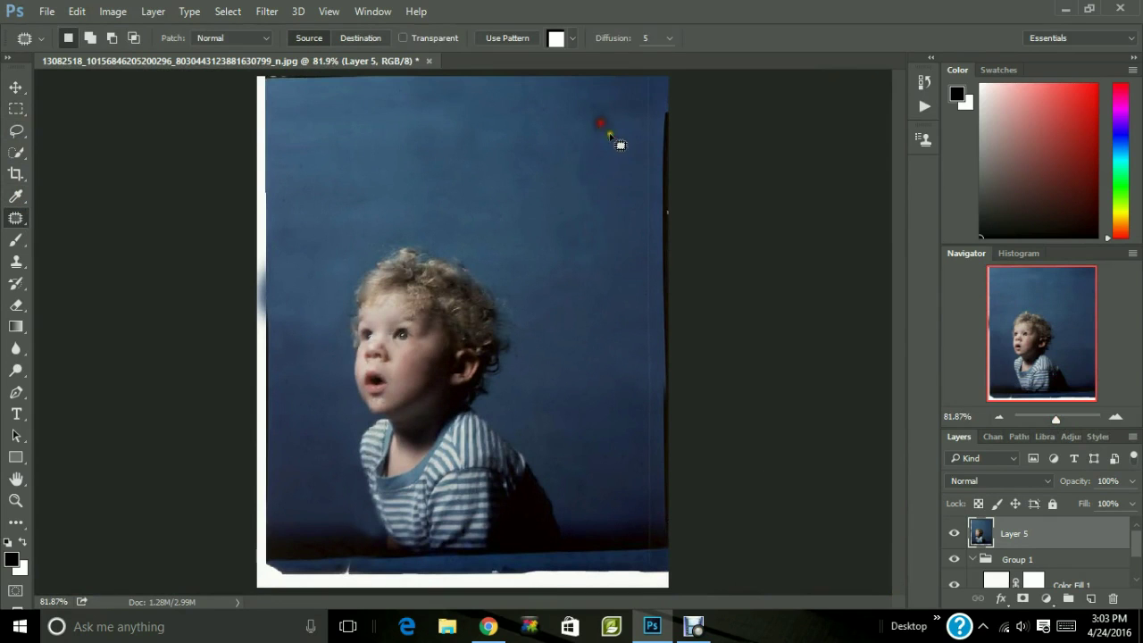
click(572, 239)
mouse_move(606, 270)
mouse_down()
mouse_move(601, 114)
mouse_move(576, 86)
mouse_move(549, 119)
mouse_move(573, 264)
mouse_move(587, 280)
mouse_move(558, 247)
mouse_move(539, 312)
mouse_move(591, 339)
mouse_move(567, 267)
mouse_move(591, 217)
mouse_up()
click(586, 304)
mouse_move(544, 394)
mouse_down()
mouse_move(530, 454)
mouse_move(581, 466)
mouse_move(545, 394)
mouse_up()
mouse_move(540, 423)
mouse_down()
mouse_move(562, 386)
mouse_move(559, 347)
mouse_up()
drag(583, 408, 591, 400)
Patch the uneven background areas above the child's head and towards the photo's upper left and upper right.
mouse_move(333, 214)
mouse_down()
mouse_move(391, 168)
mouse_move(306, 160)
mouse_move(344, 222)
mouse_up()
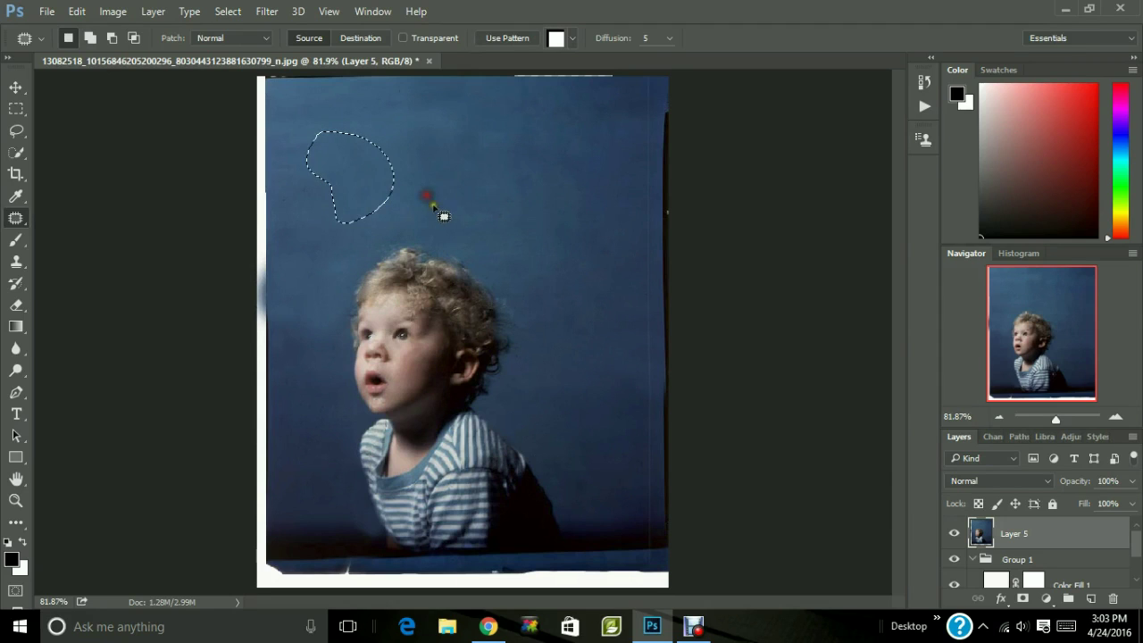
mouse_move(411, 120)
mouse_down()
mouse_move(400, 204)
mouse_move(453, 145)
mouse_move(482, 168)
mouse_up()
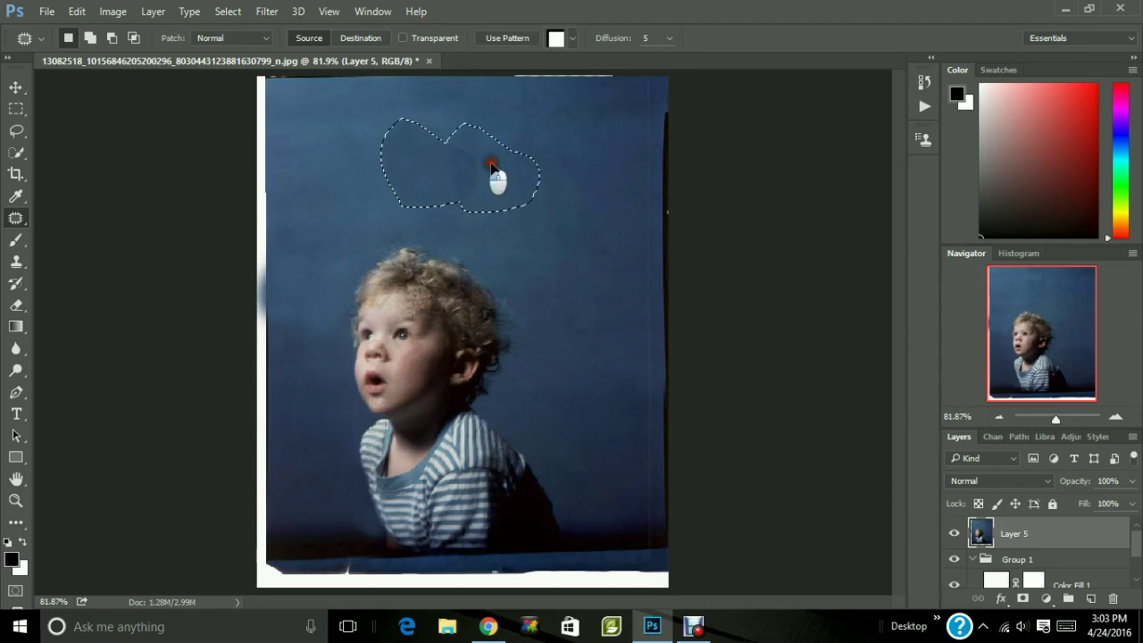
click(526, 234)
mouse_move(329, 293)
mouse_down()
mouse_move(386, 234)
mouse_move(331, 234)
mouse_up()
click(374, 170)
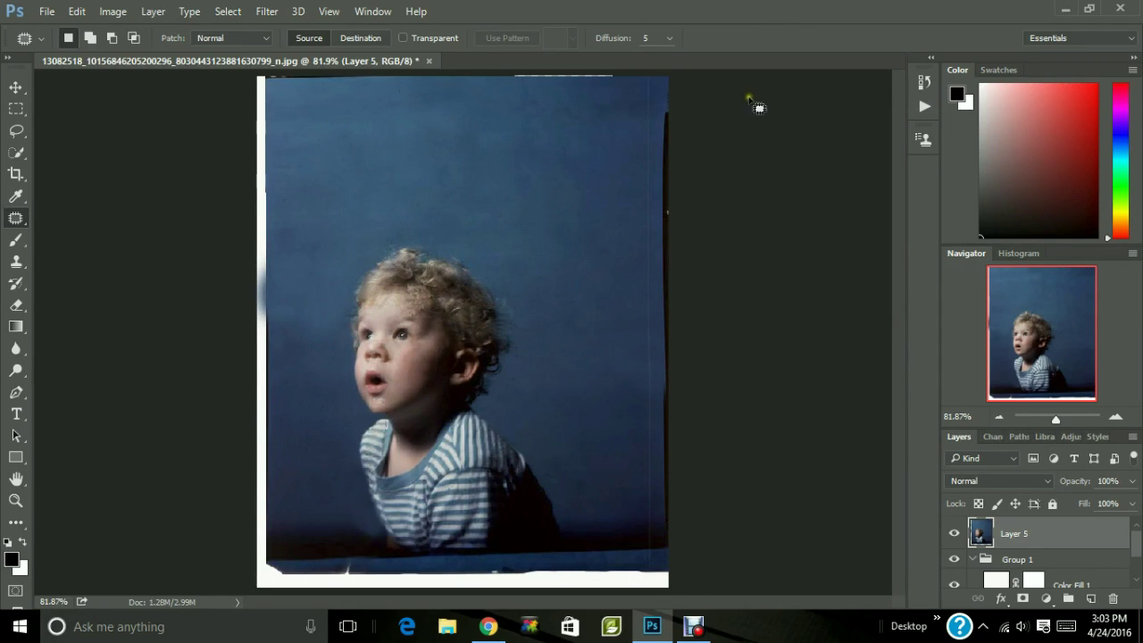
mouse_move(541, 128)
mouse_down()
mouse_move(588, 119)
mouse_move(568, 96)
mouse_move(591, 132)
mouse_up()
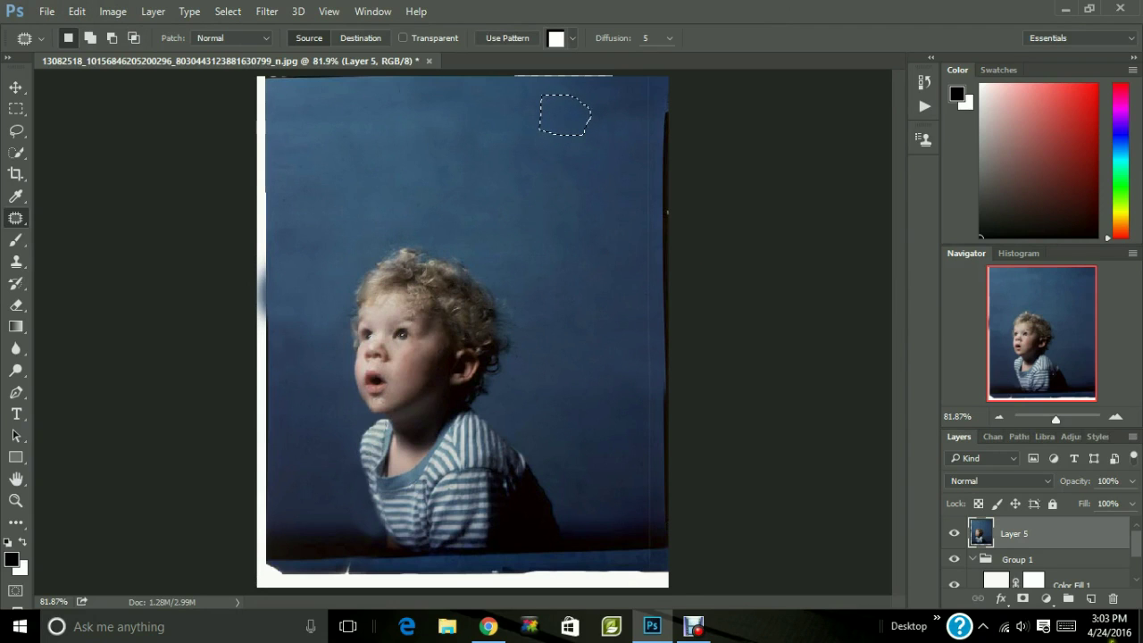
click(541, 175)
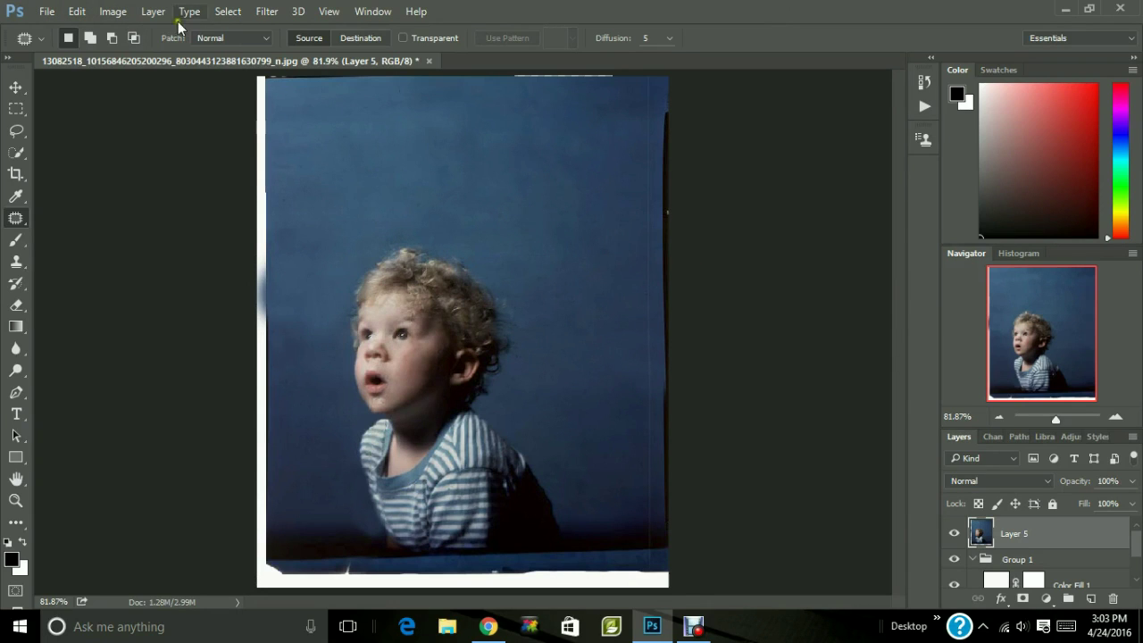
Merge the visible layers and crop the white and dark damaged borders off all four sides of the photo.
click(156, 11)
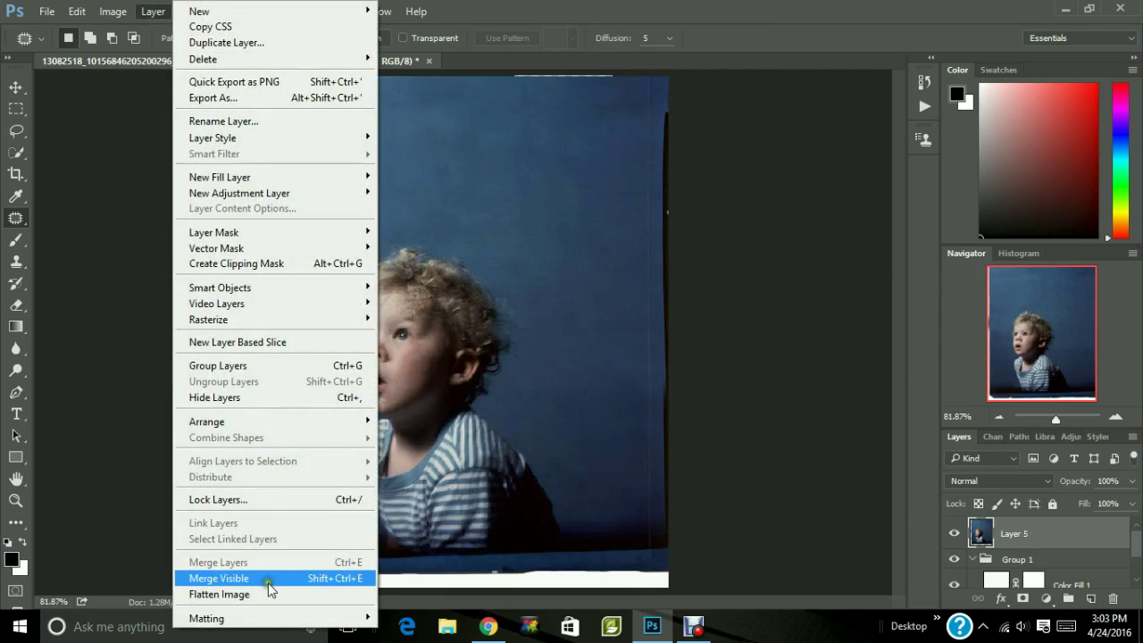
click(265, 595)
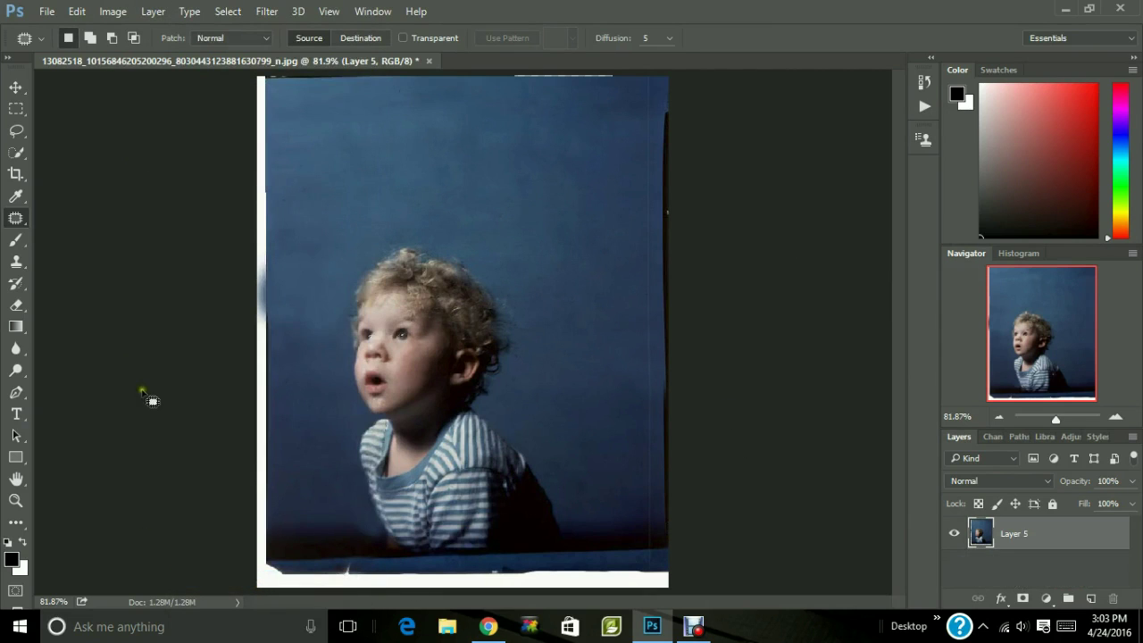
click(15, 176)
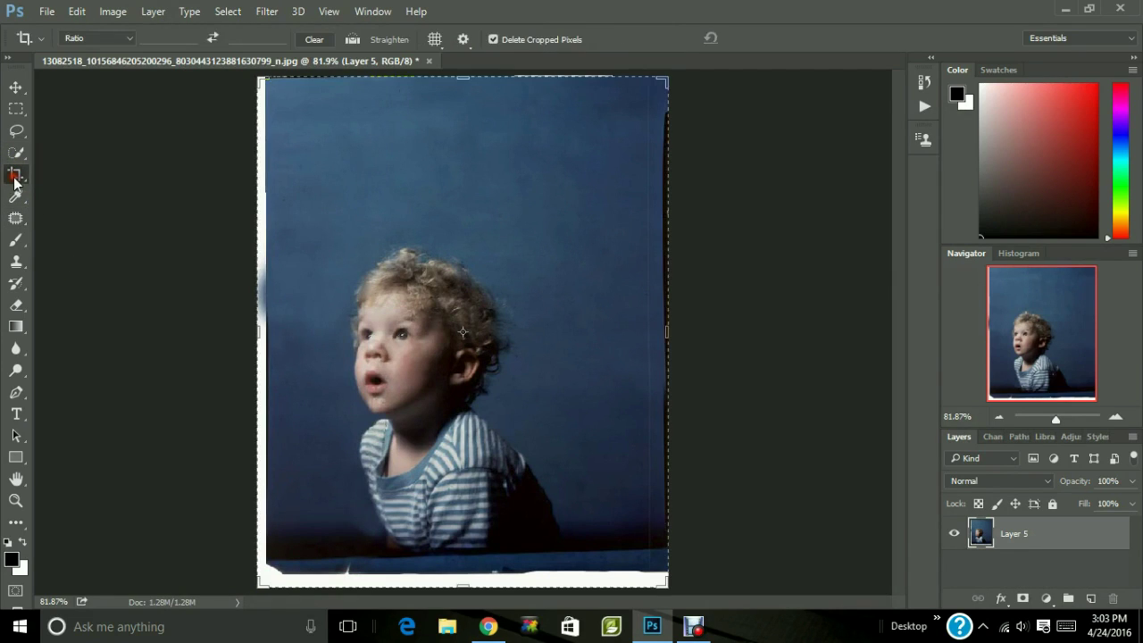
drag(258, 337, 263, 335)
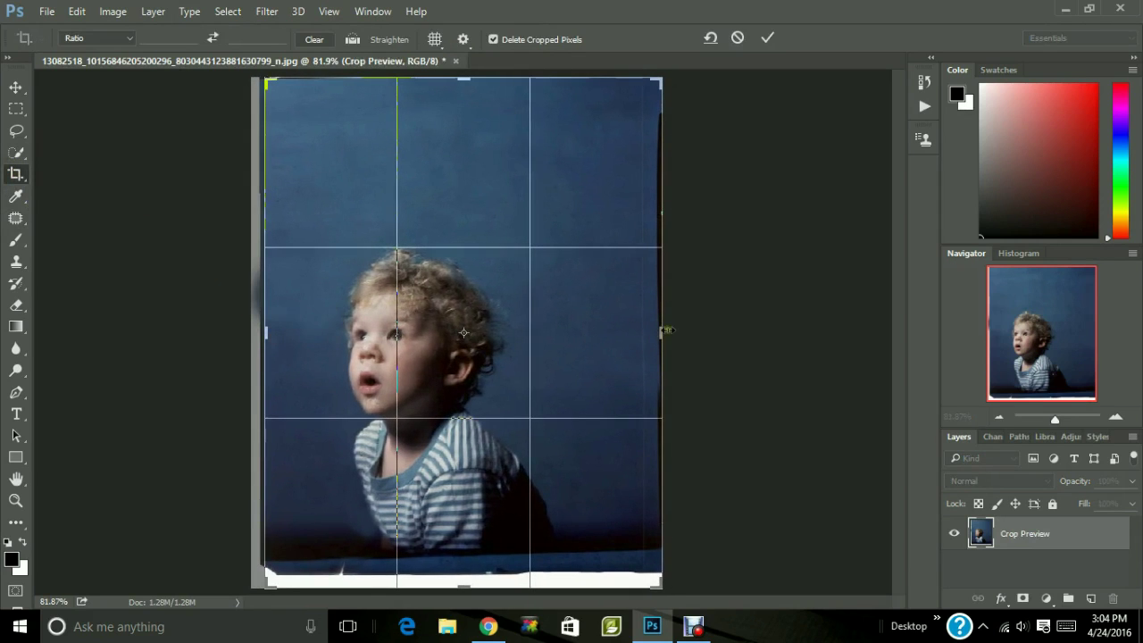
drag(666, 331, 675, 344)
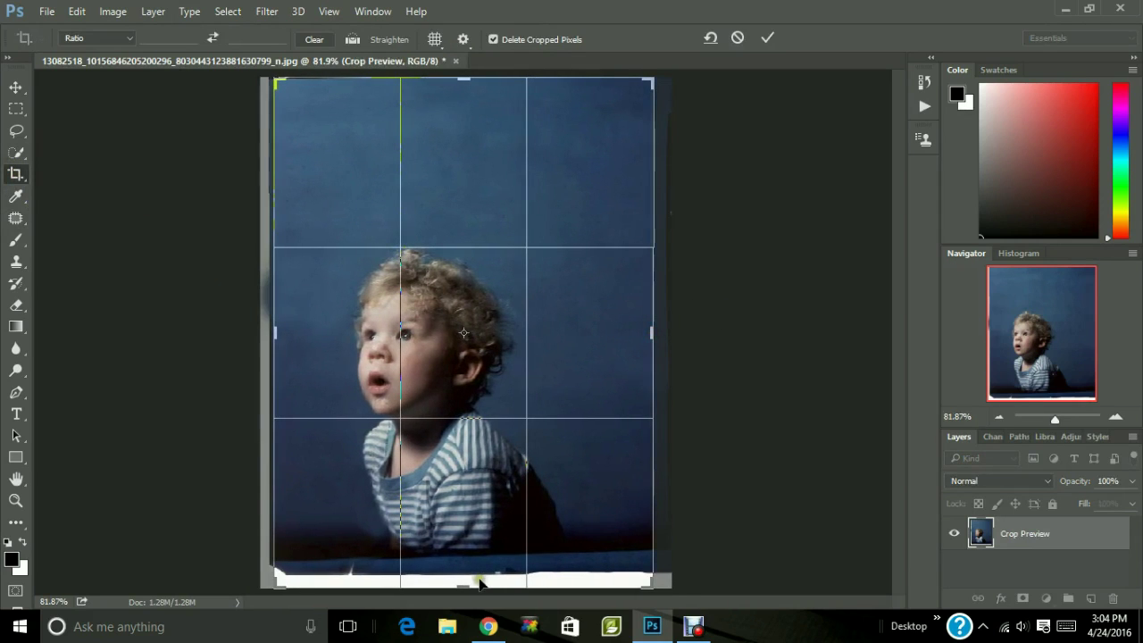
drag(462, 582, 482, 584)
drag(473, 95, 473, 101)
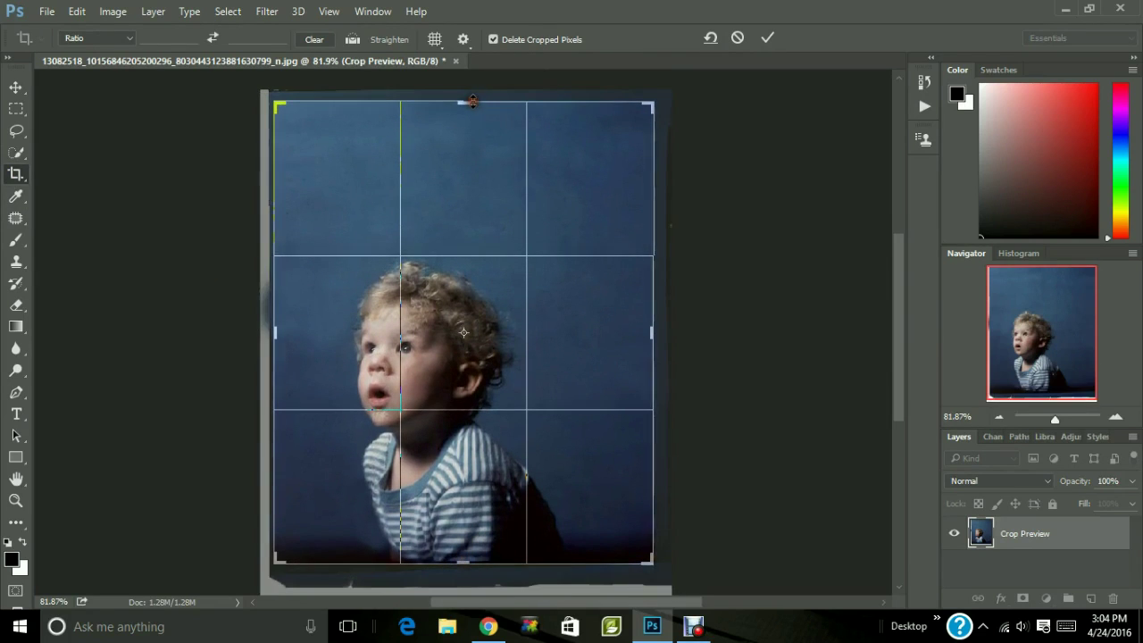
click(767, 39)
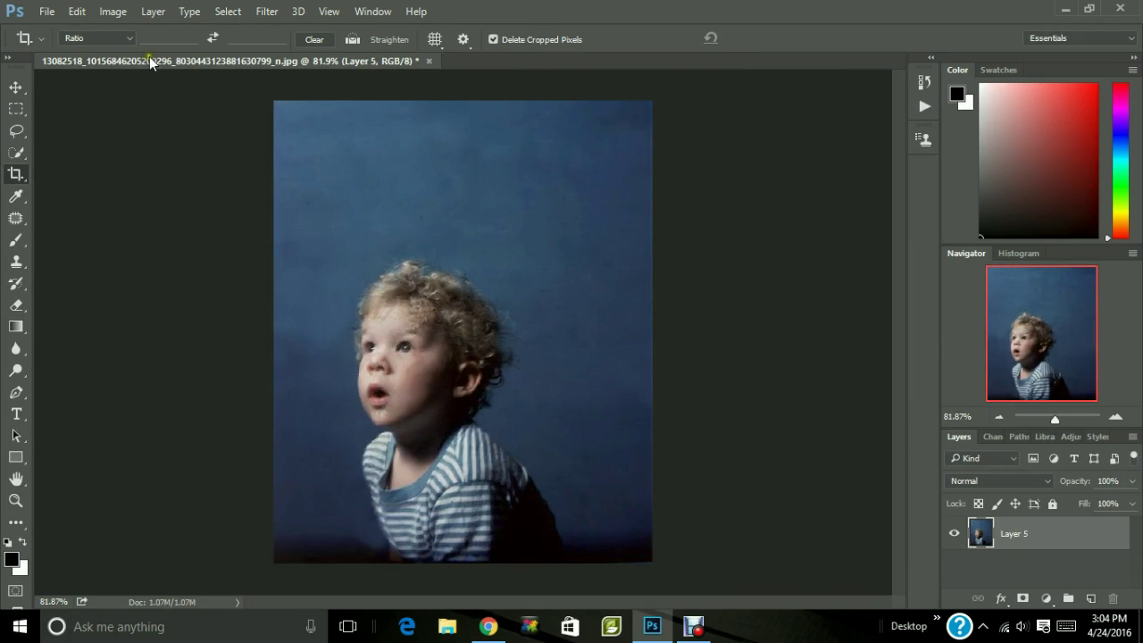
In the Camera Raw Filter, set Clarity to -15 and apply slight Luminance noise reduction.
click(267, 11)
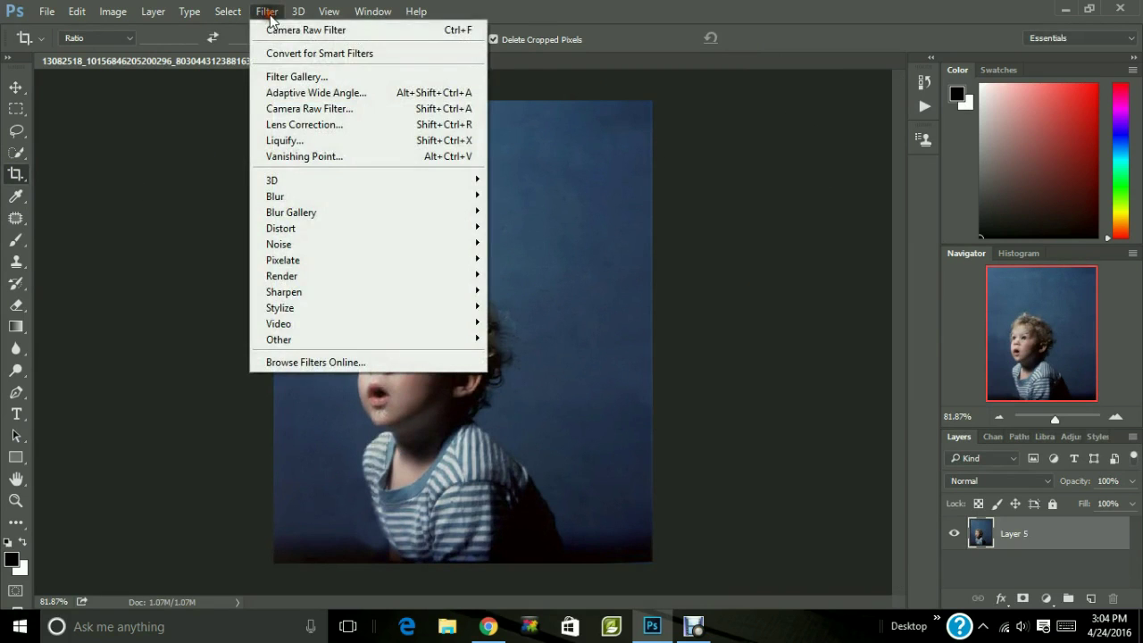
click(302, 108)
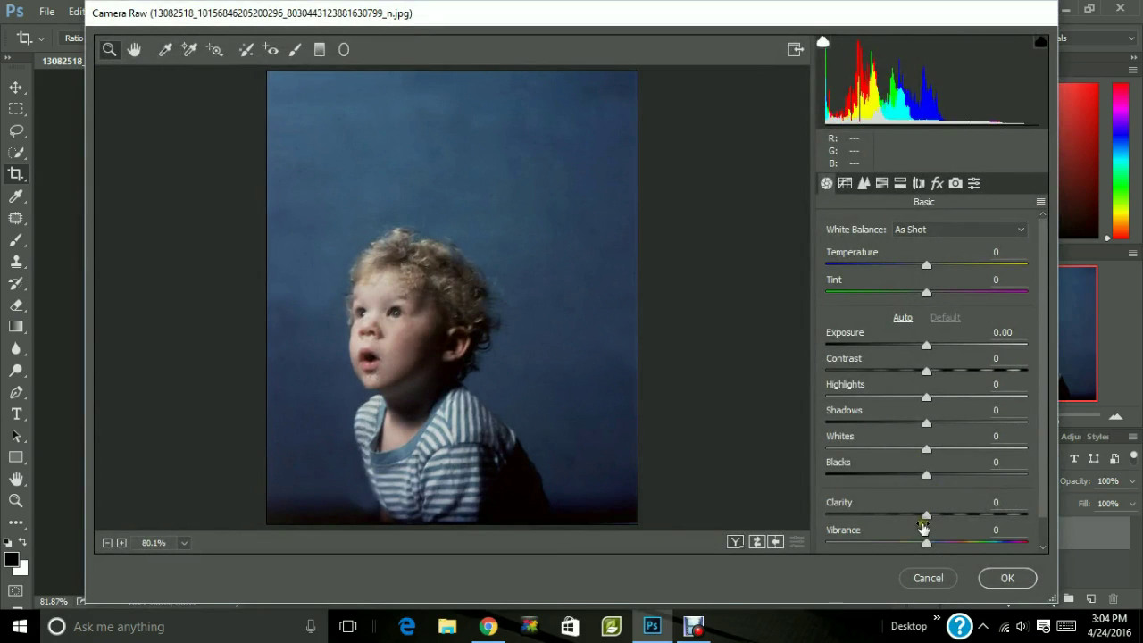
click(913, 516)
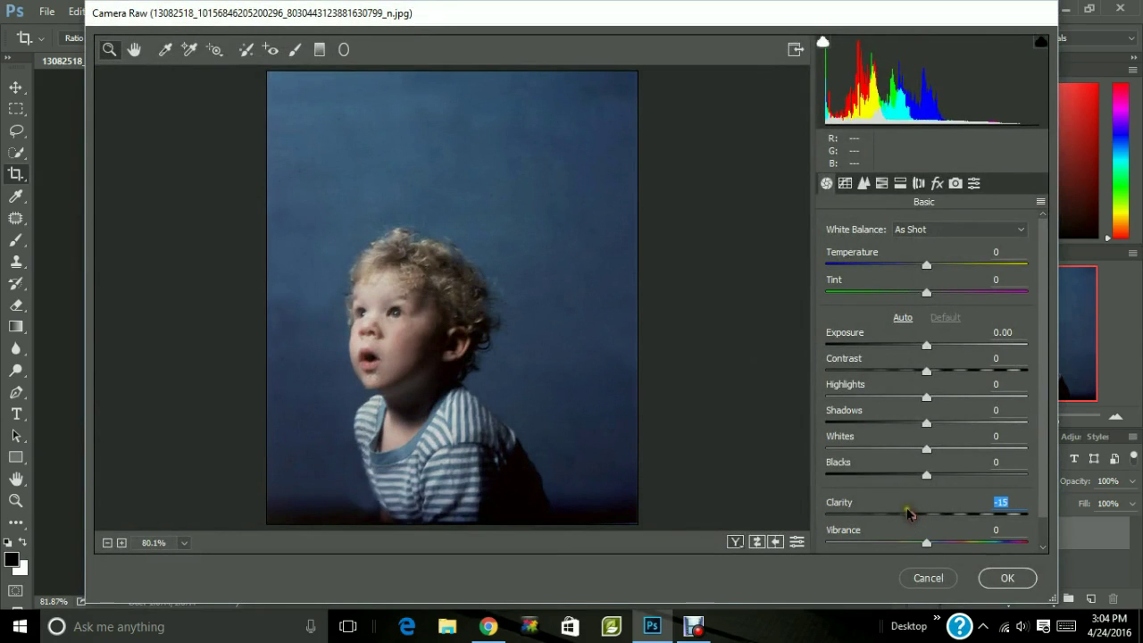
click(864, 183)
click(839, 391)
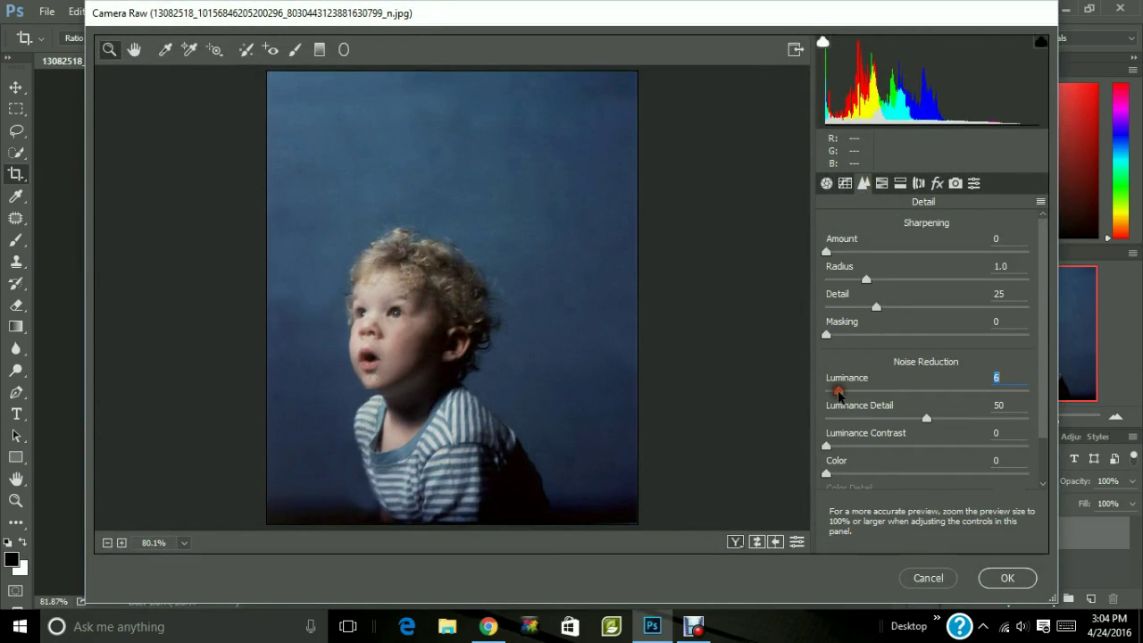
drag(843, 395, 844, 395)
Set Contrast to -13, Shadows to -9 and Blacks to -17, and apply the Camera Raw adjustments to the photo.
click(827, 185)
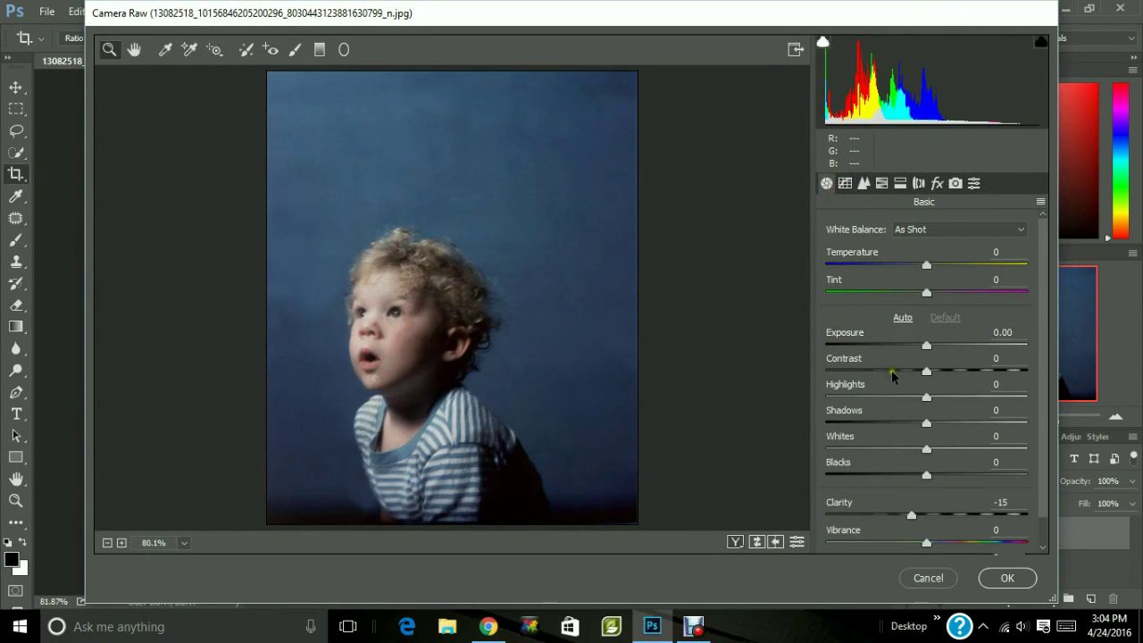
click(912, 373)
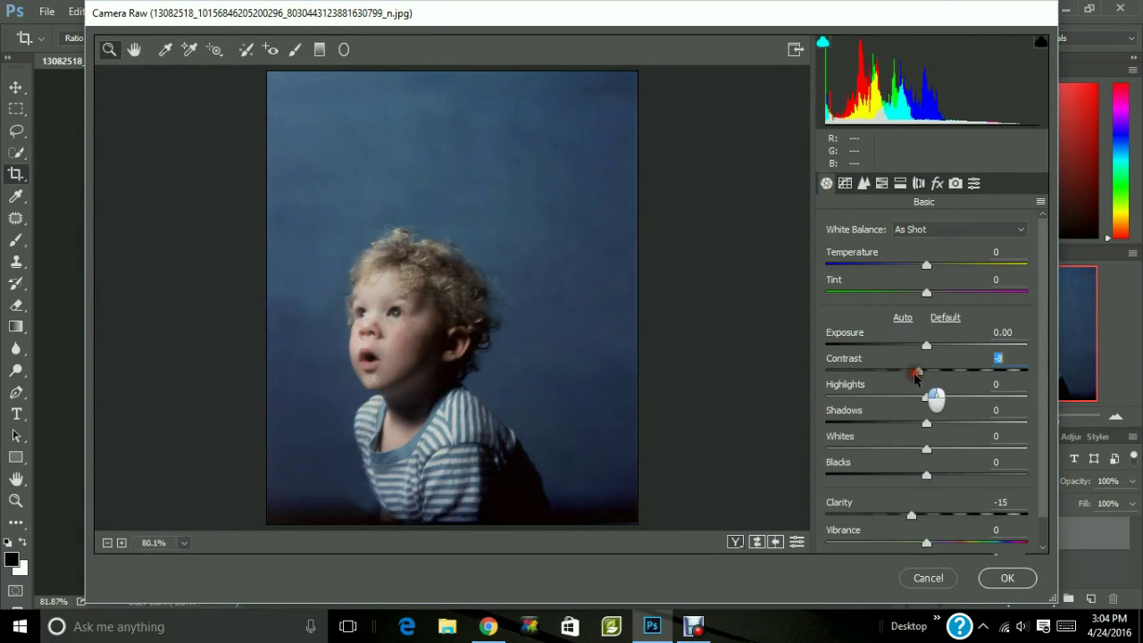
drag(929, 434, 921, 431)
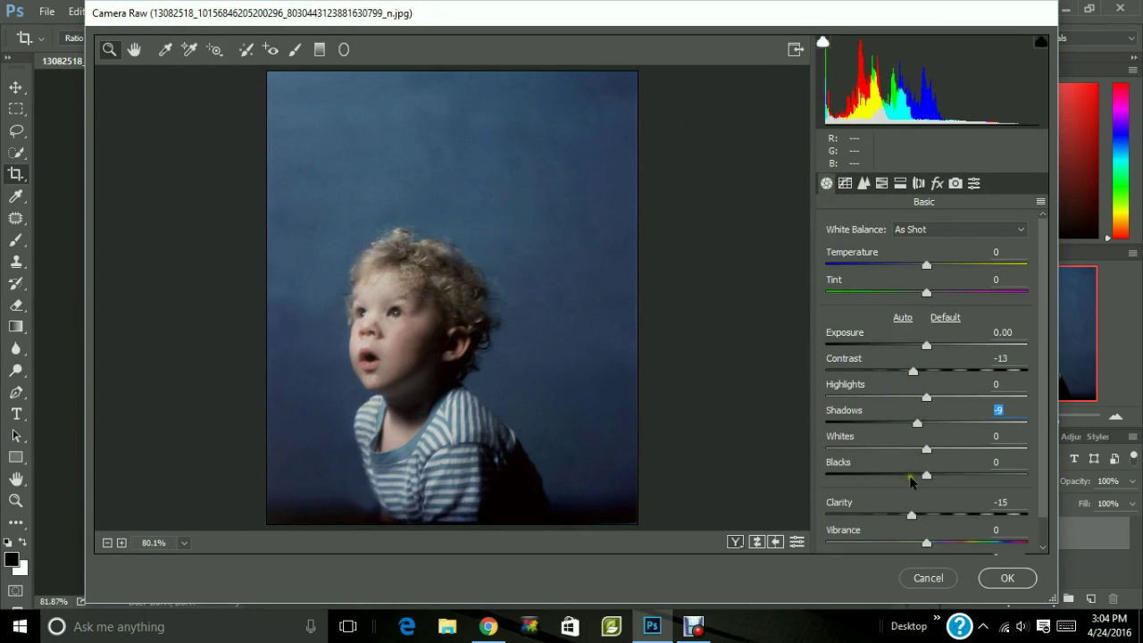
drag(920, 481, 910, 479)
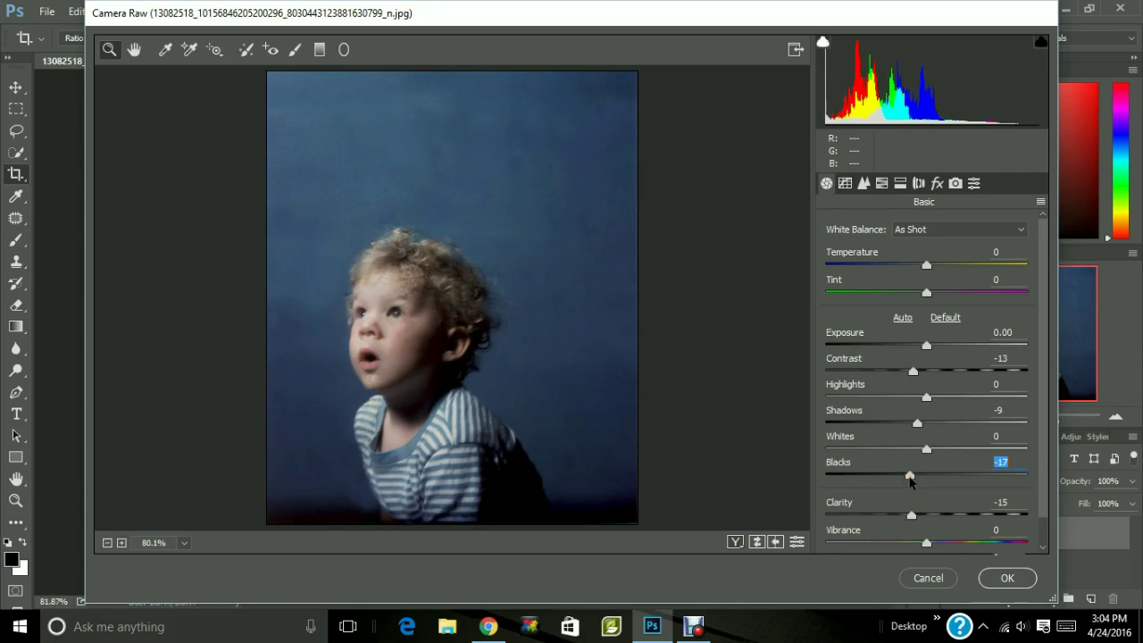
click(909, 480)
click(1007, 579)
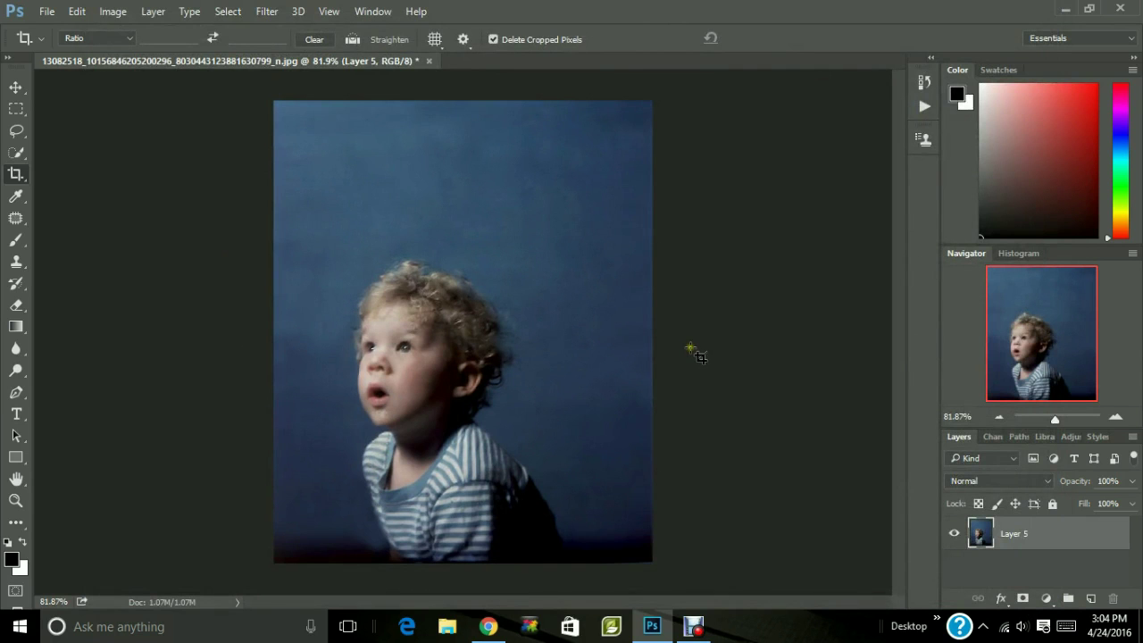
Patch the blemished area of hair along the child's hairline above the forehead.
click(1067, 419)
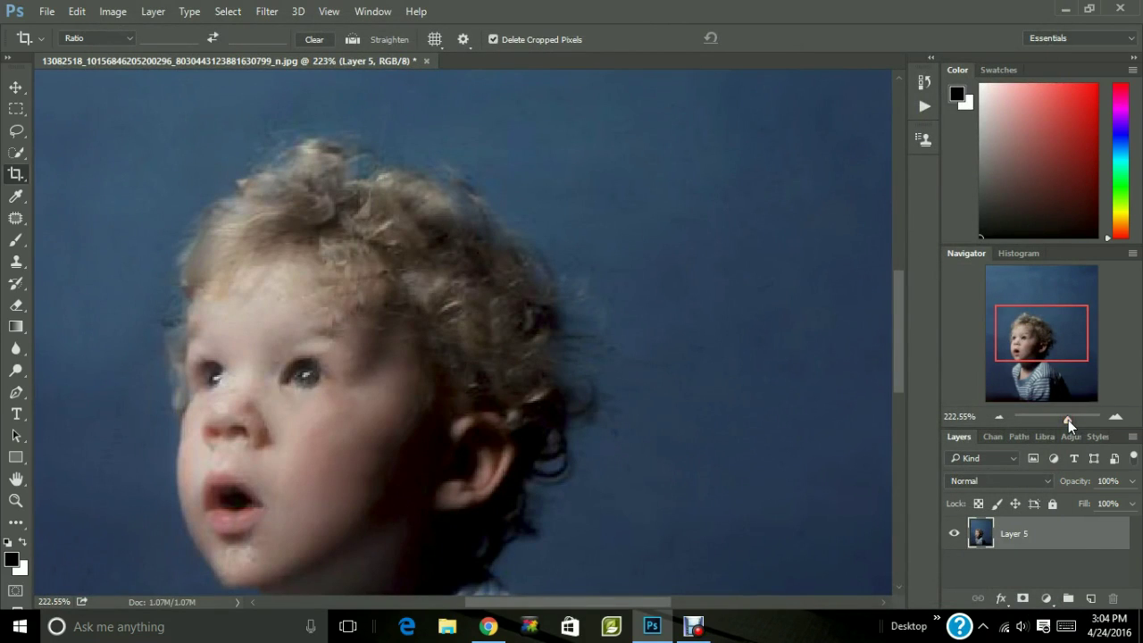
right_click(18, 219)
click(75, 248)
mouse_move(402, 279)
mouse_down()
mouse_move(373, 270)
mouse_move(386, 262)
mouse_move(375, 296)
mouse_move(396, 288)
mouse_move(393, 274)
mouse_move(384, 286)
mouse_move(415, 296)
mouse_move(386, 317)
mouse_up()
click(381, 299)
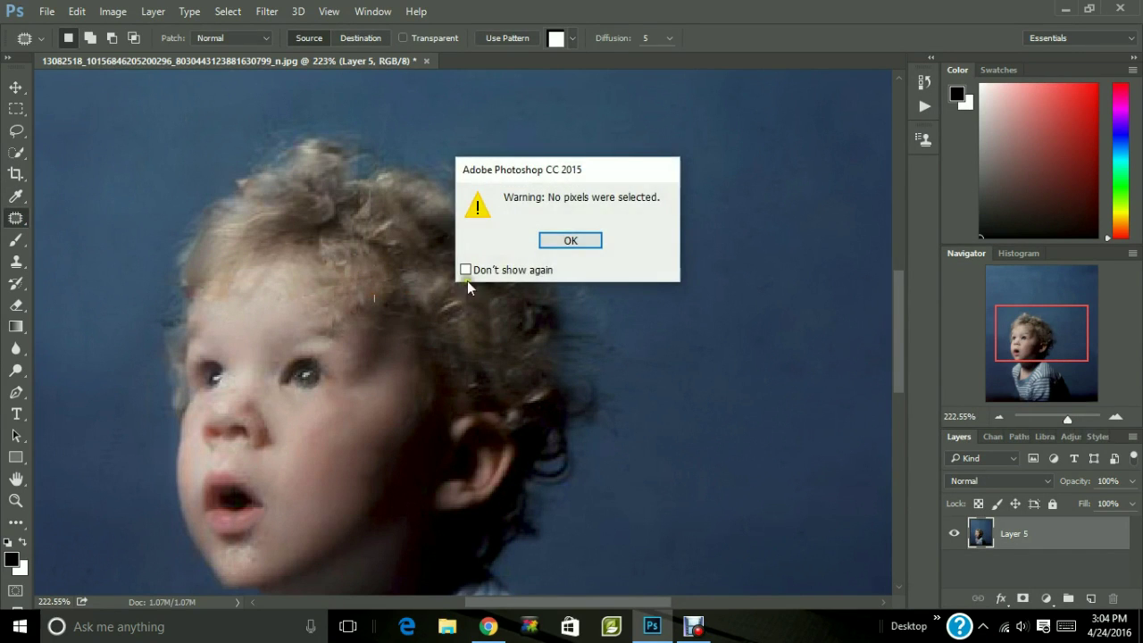
click(568, 241)
mouse_move(373, 266)
mouse_down()
mouse_move(366, 303)
mouse_move(364, 266)
mouse_move(399, 322)
mouse_move(348, 267)
mouse_move(318, 283)
mouse_up()
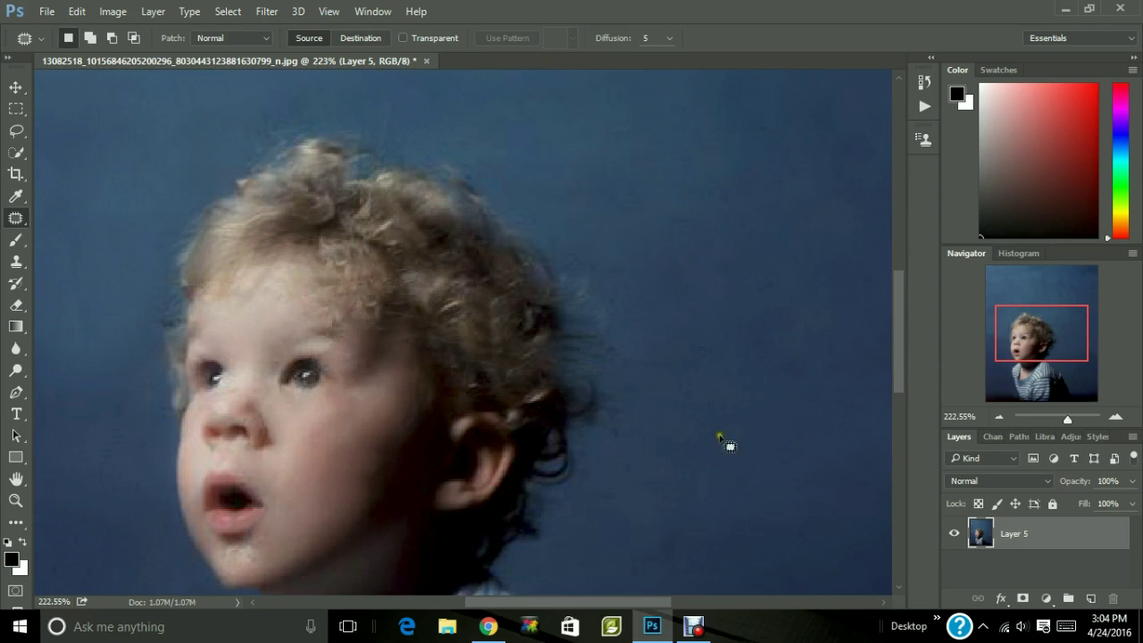
Sharpen the curls at the side of the child's forehead with the Sharpen tool.
drag(1052, 421, 1059, 420)
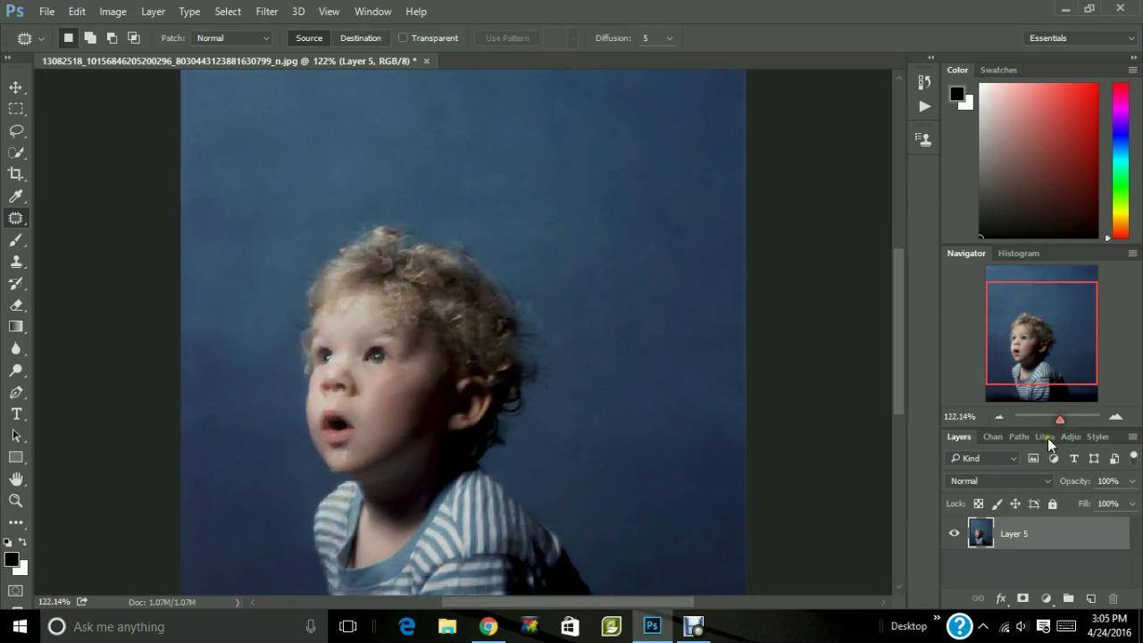
click(18, 351)
right_click(20, 352)
click(41, 357)
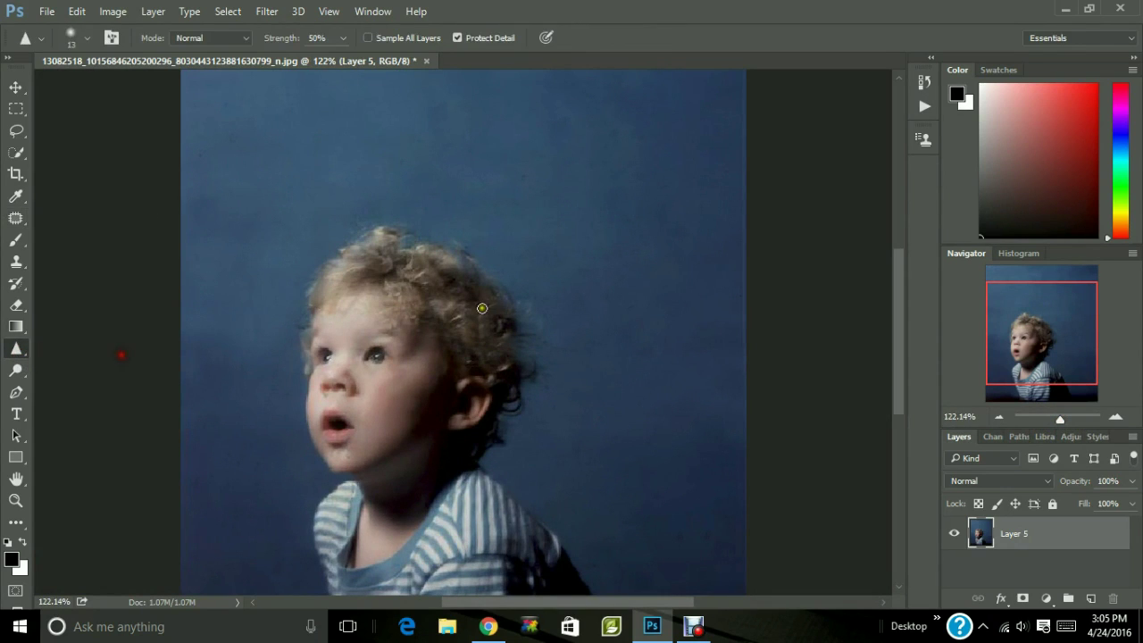
mouse_move(414, 315)
mouse_down()
mouse_move(415, 293)
mouse_move(410, 318)
mouse_move(394, 287)
mouse_move(429, 307)
mouse_move(401, 303)
mouse_move(401, 288)
mouse_move(409, 318)
mouse_up()
Set the sharpening strength to 66%, disable Protect Detail and sharpen the hair along the forehead again.
click(341, 38)
drag(350, 52, 355, 59)
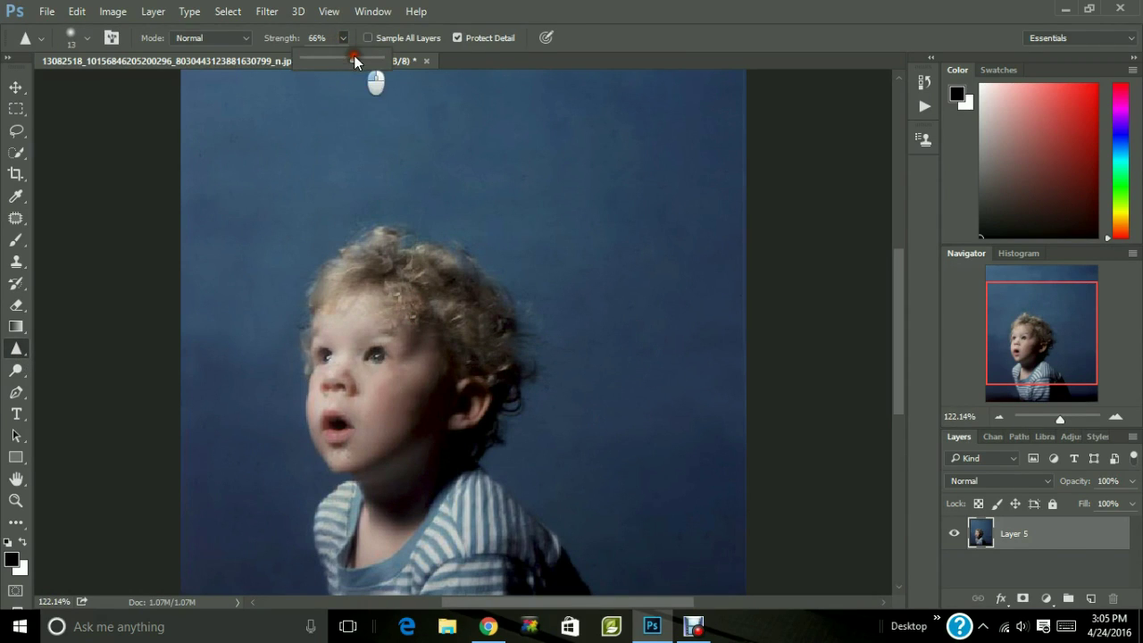
click(456, 38)
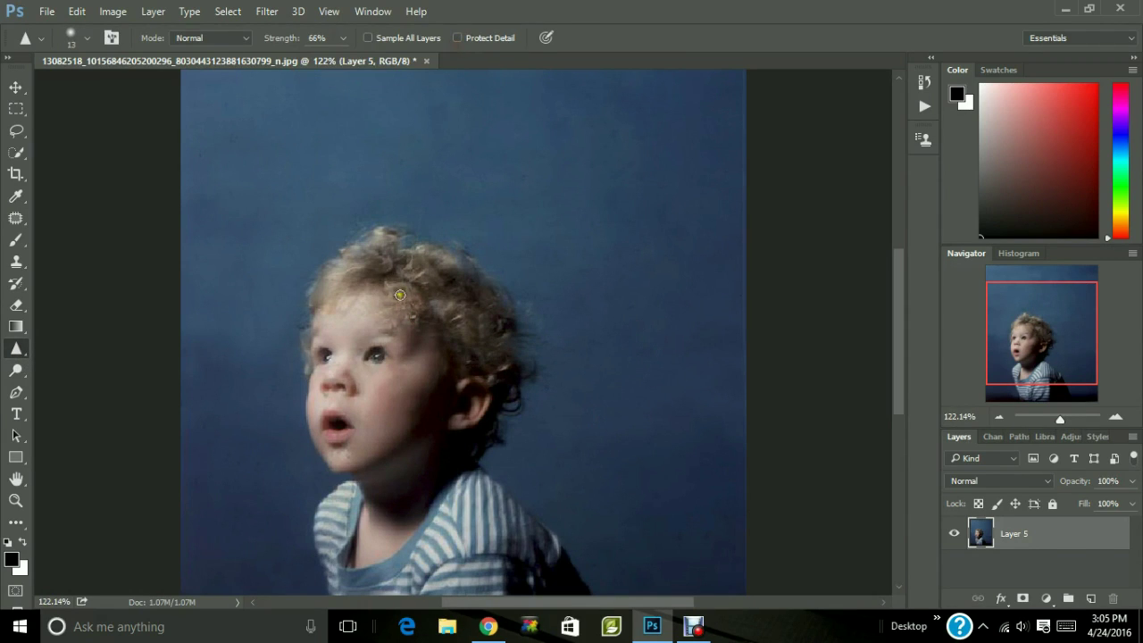
mouse_move(400, 294)
mouse_down()
mouse_move(429, 331)
mouse_move(412, 313)
mouse_up()
Soften the hair along the child's forehead and hairline using the Blur tool with a 26 px brush.
right_click(16, 357)
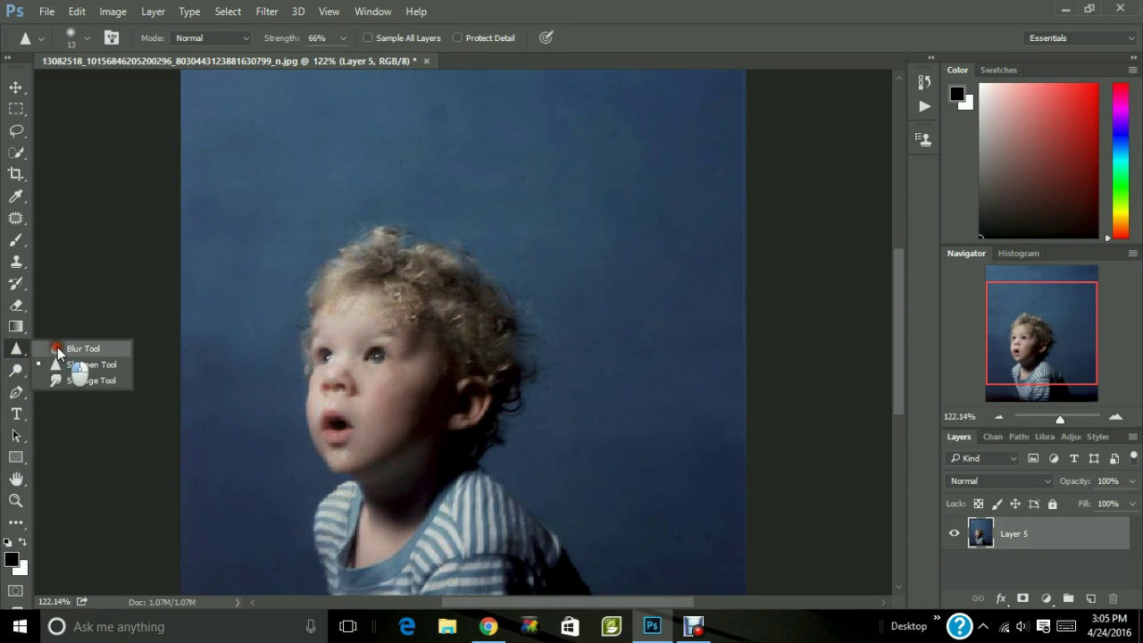
click(63, 346)
right_click(407, 303)
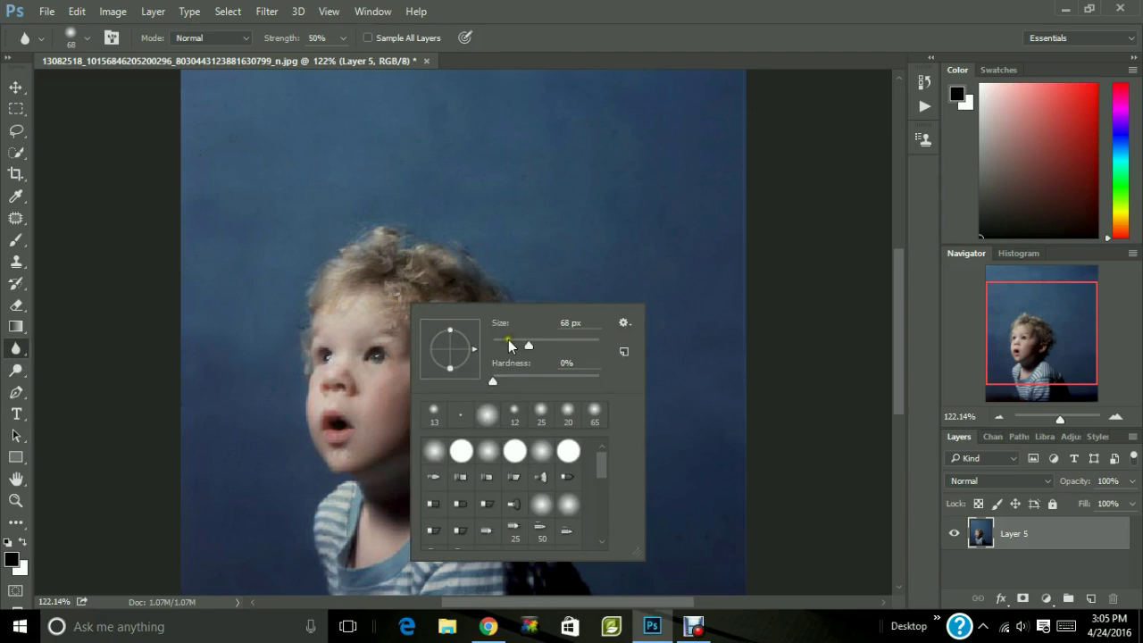
click(508, 340)
click(408, 294)
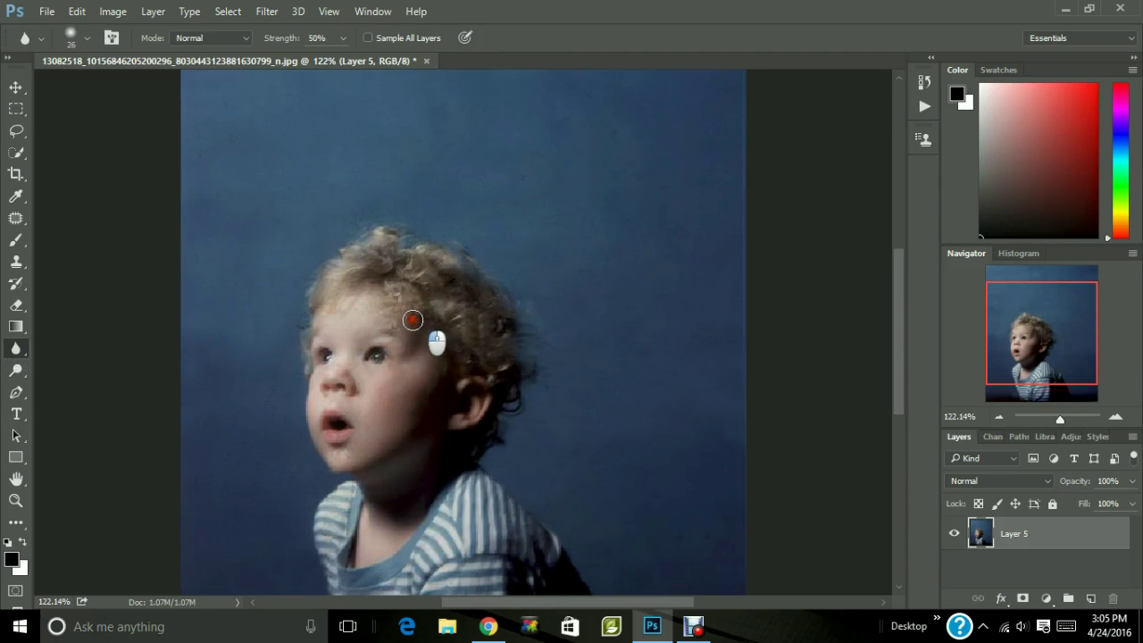
drag(412, 320, 363, 309)
drag(405, 277, 412, 272)
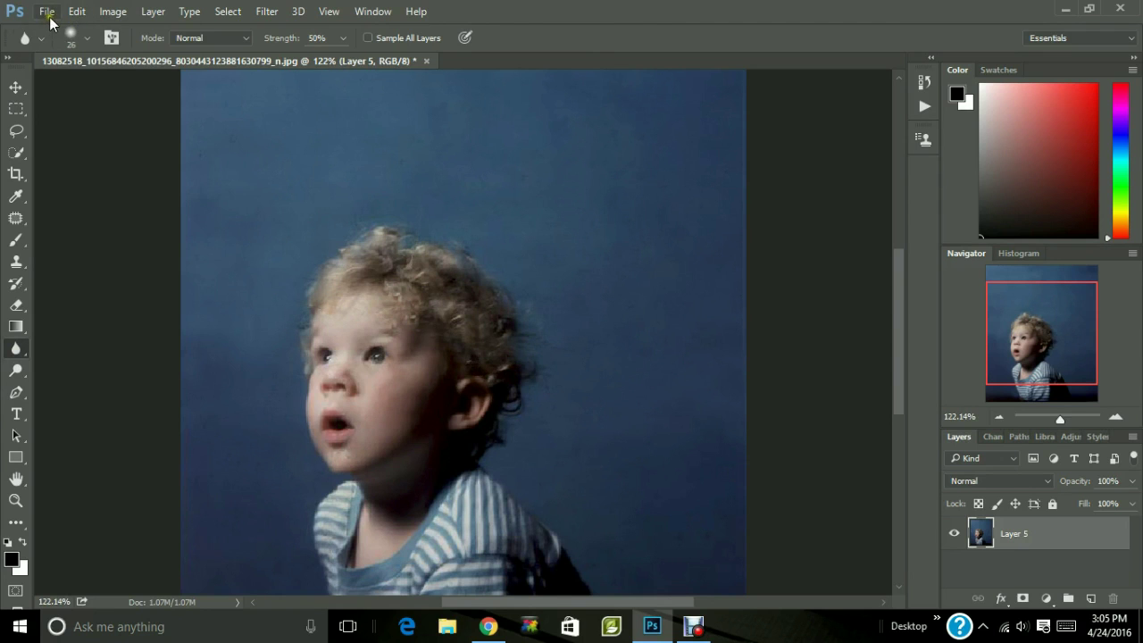
Start saving the retouched portrait as a separate file in JPEG format.
click(47, 11)
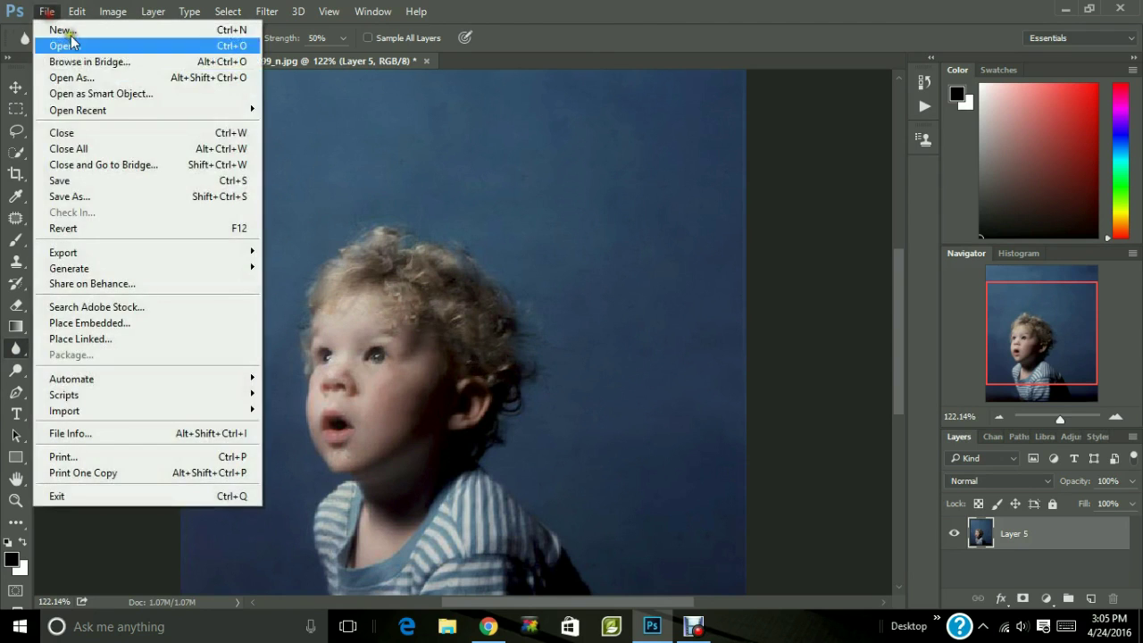
click(91, 195)
drag(563, 133, 560, 208)
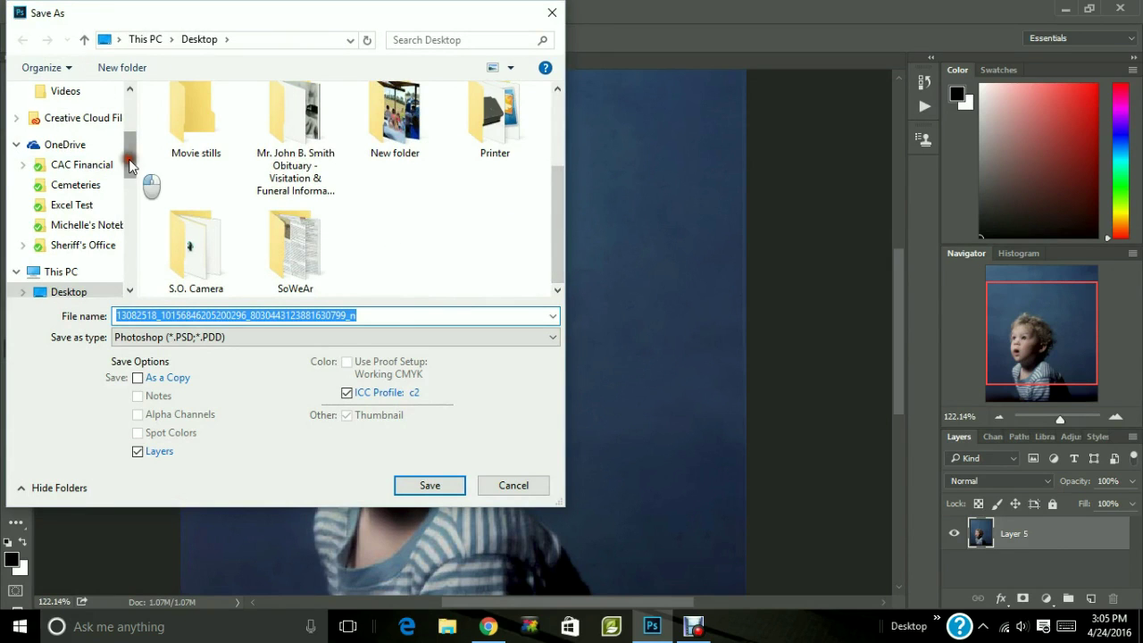
scroll(128, 159, up, 3)
click(220, 337)
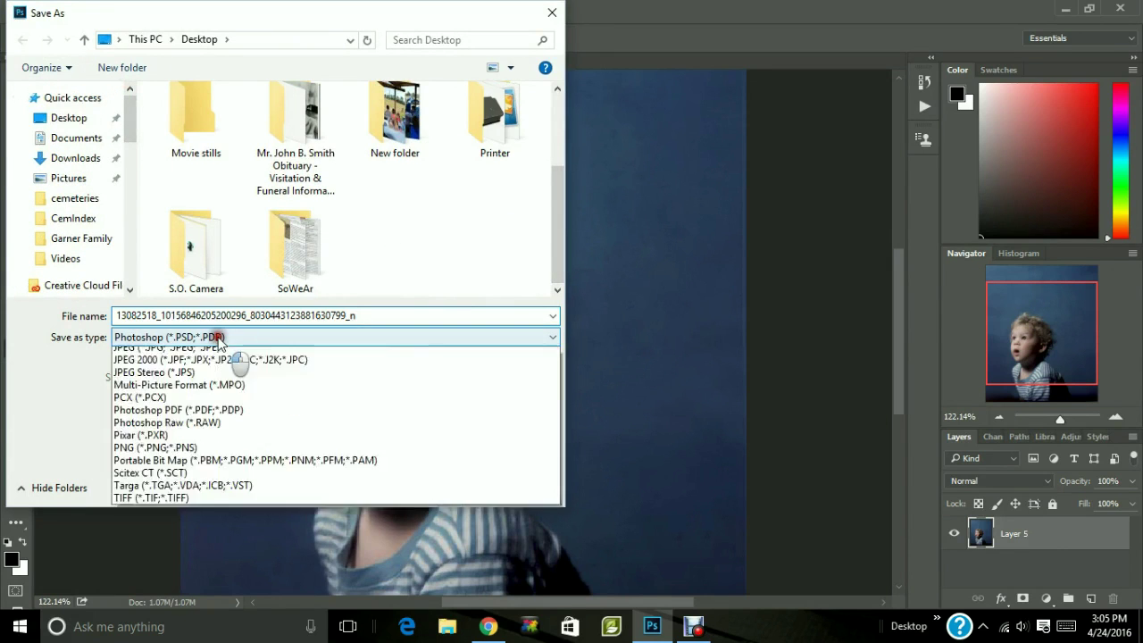
click(180, 466)
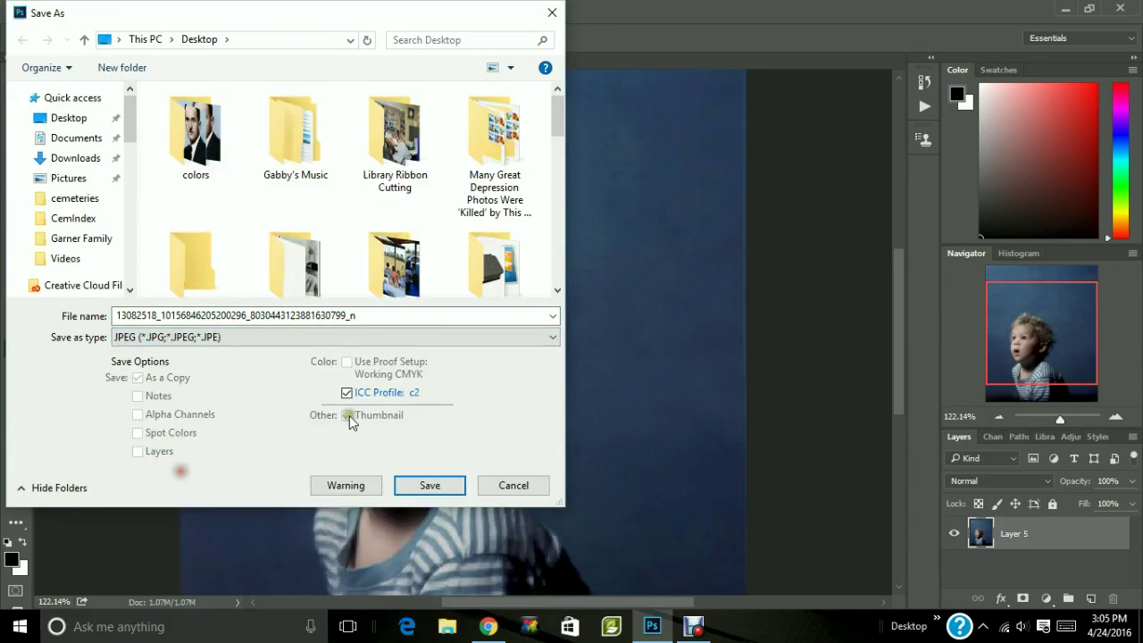
Save the JPEG to the Desktop as Boy Repaired, replacing the existing file, at Maximum quality 12.
click(42, 119)
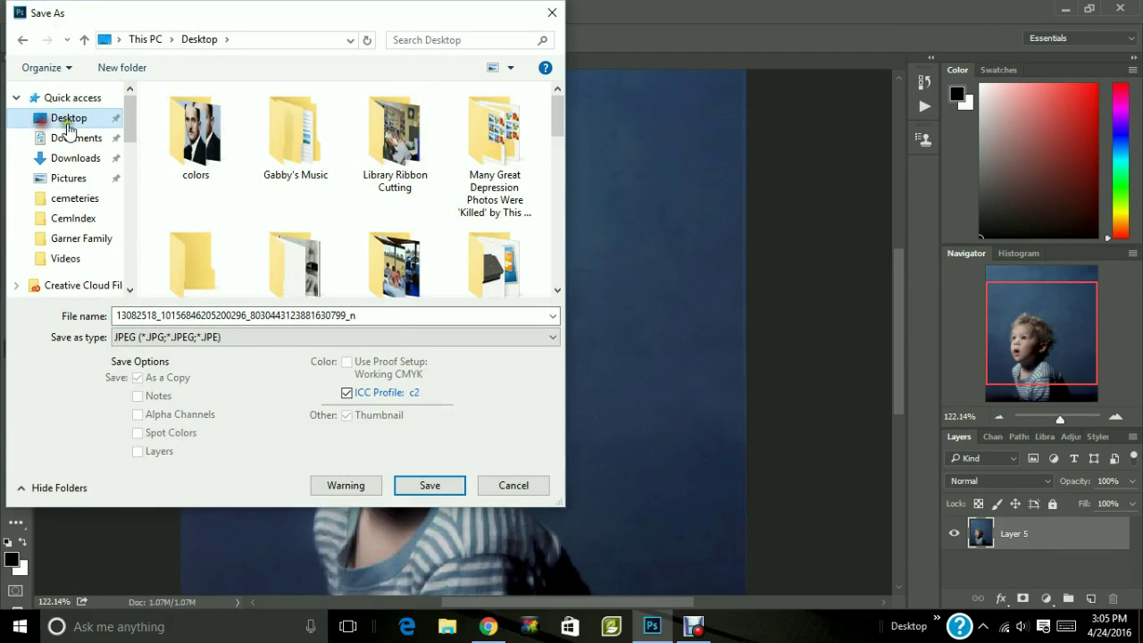
drag(558, 127, 563, 234)
click(227, 212)
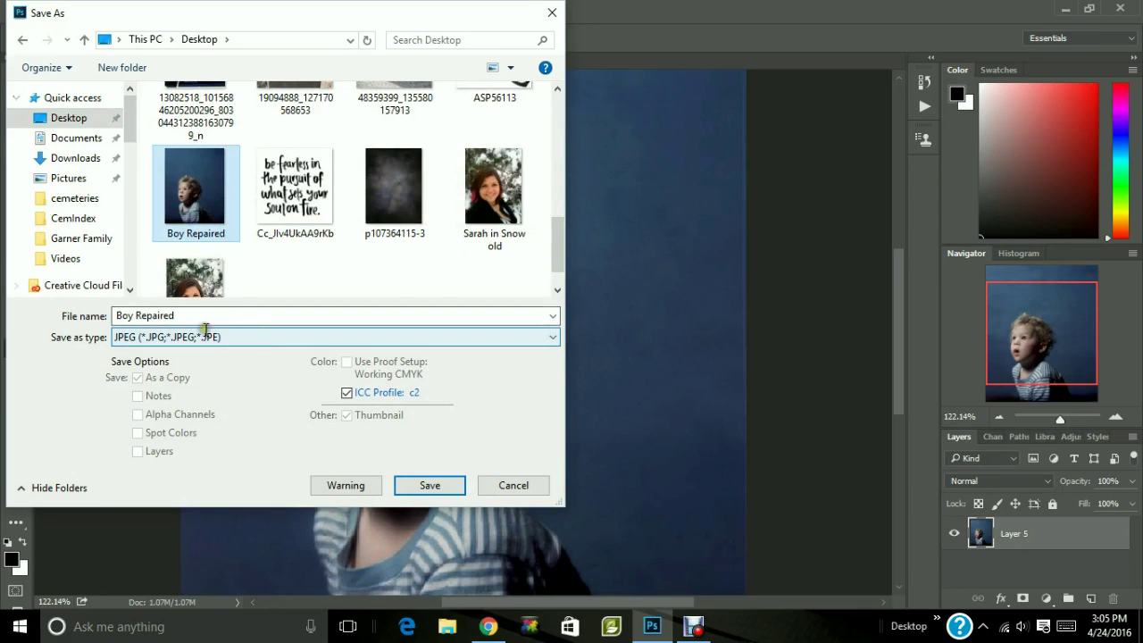
click(423, 487)
click(611, 314)
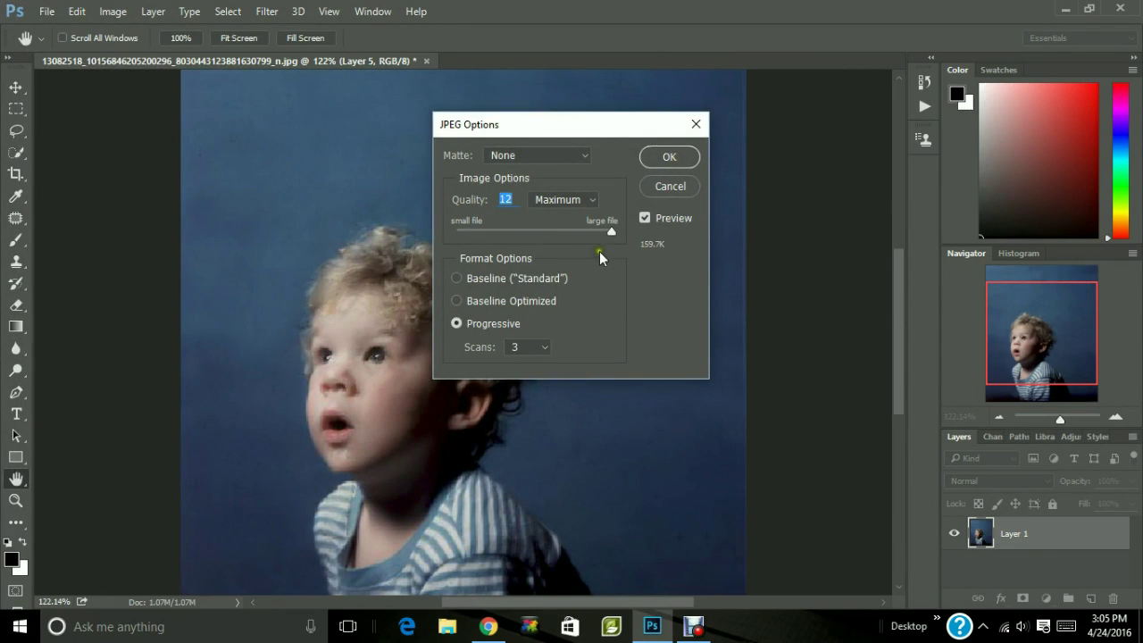
click(667, 159)
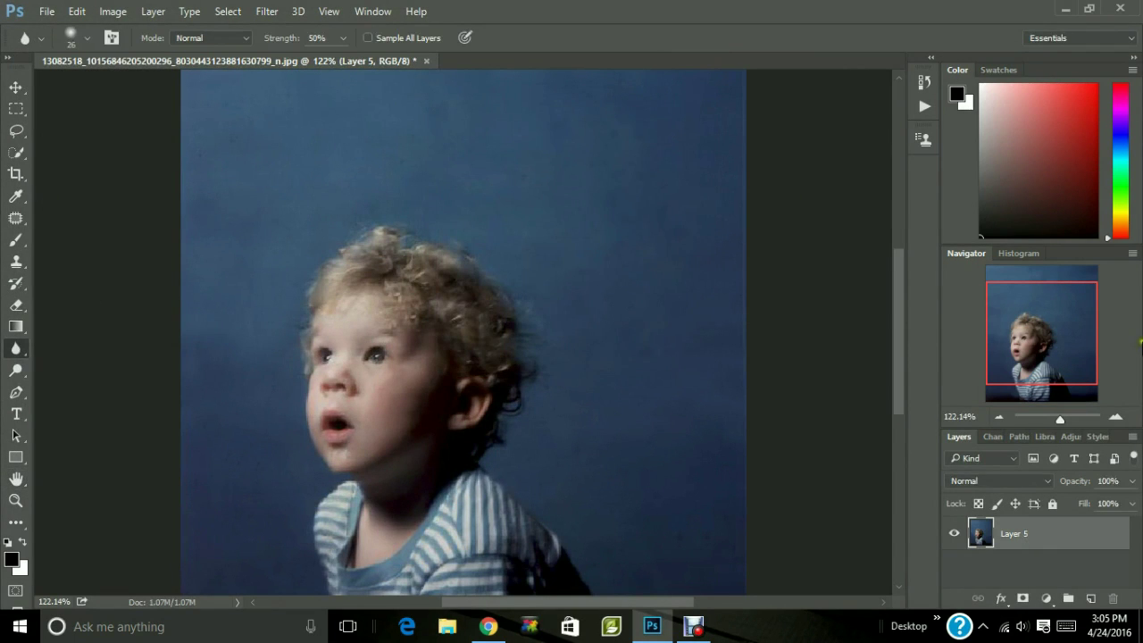
Try to open the original torn photo from the Desktop while the edited document is still open.
drag(1061, 418, 1050, 419)
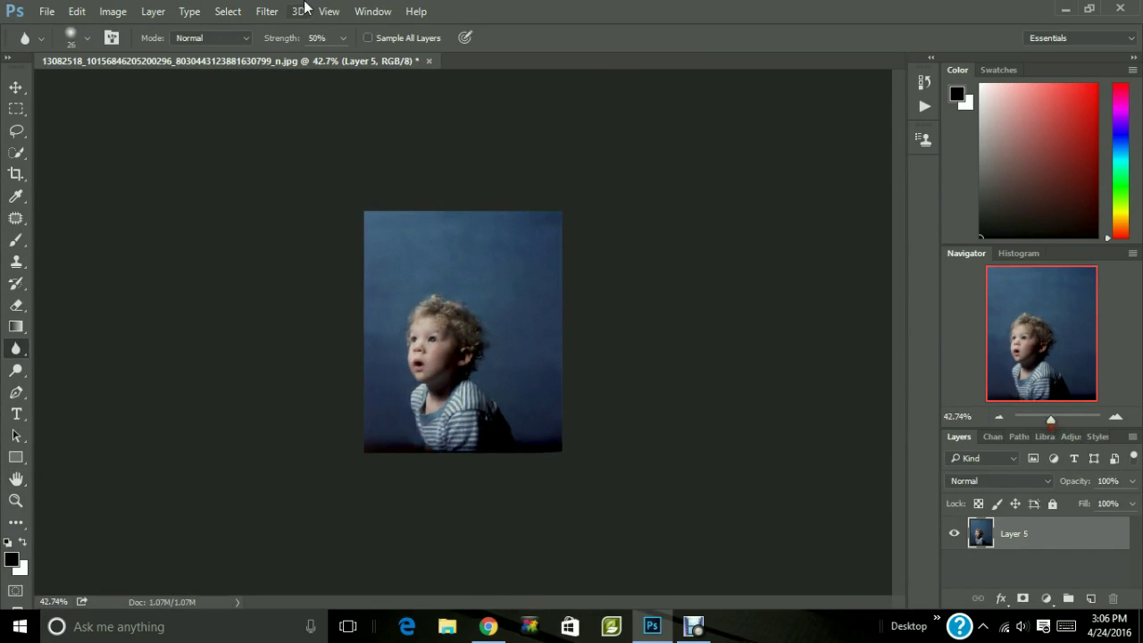
click(44, 11)
click(55, 46)
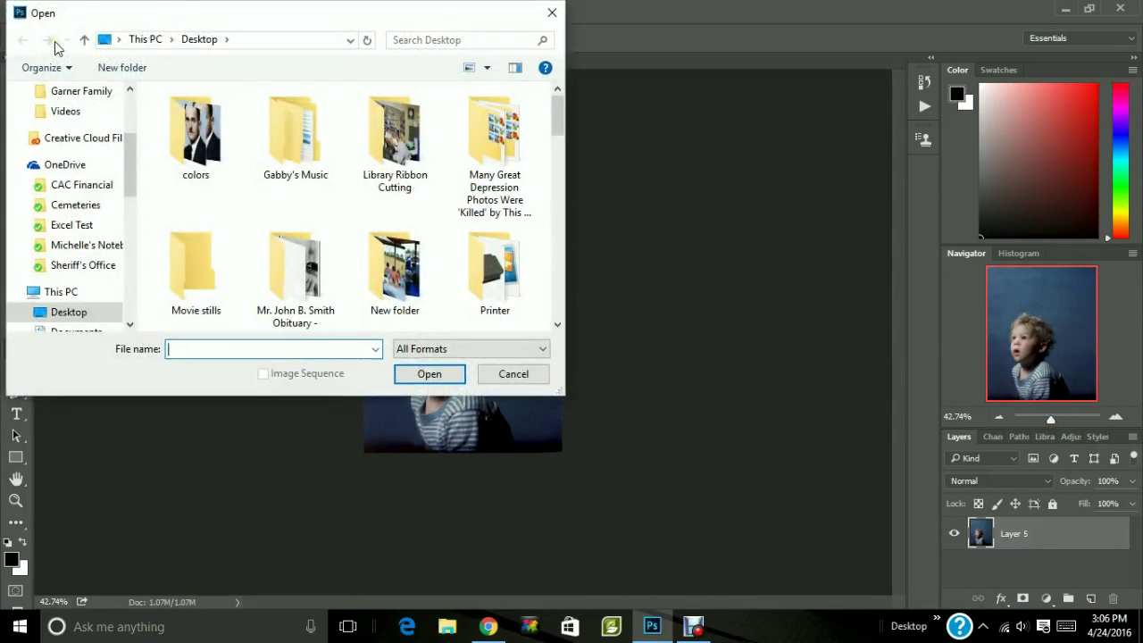
drag(558, 108, 574, 205)
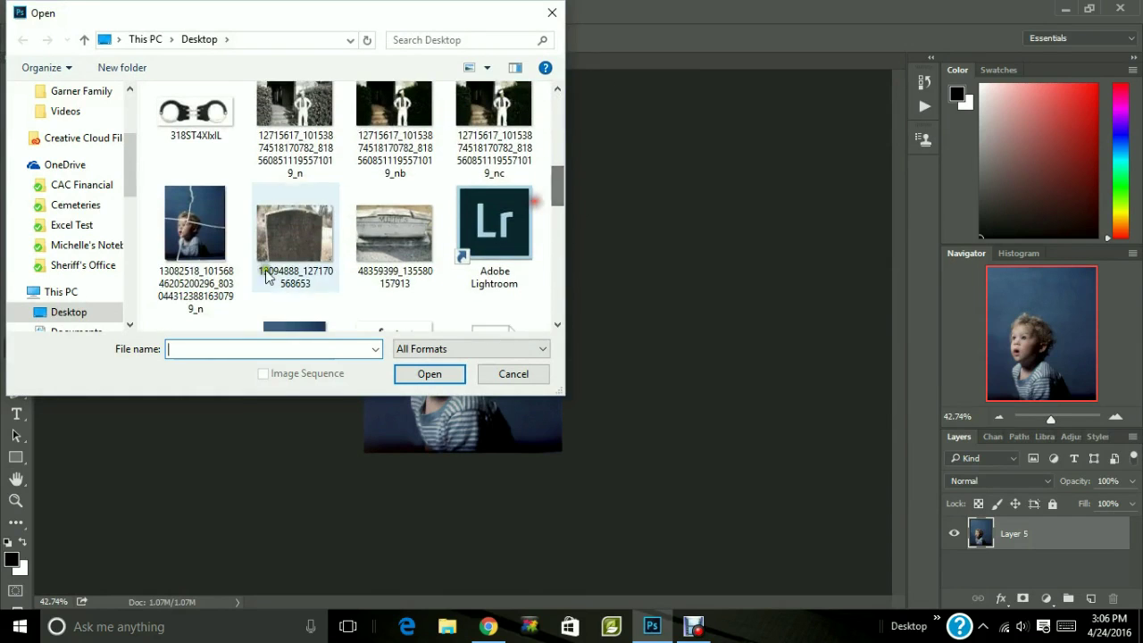
click(205, 254)
click(425, 371)
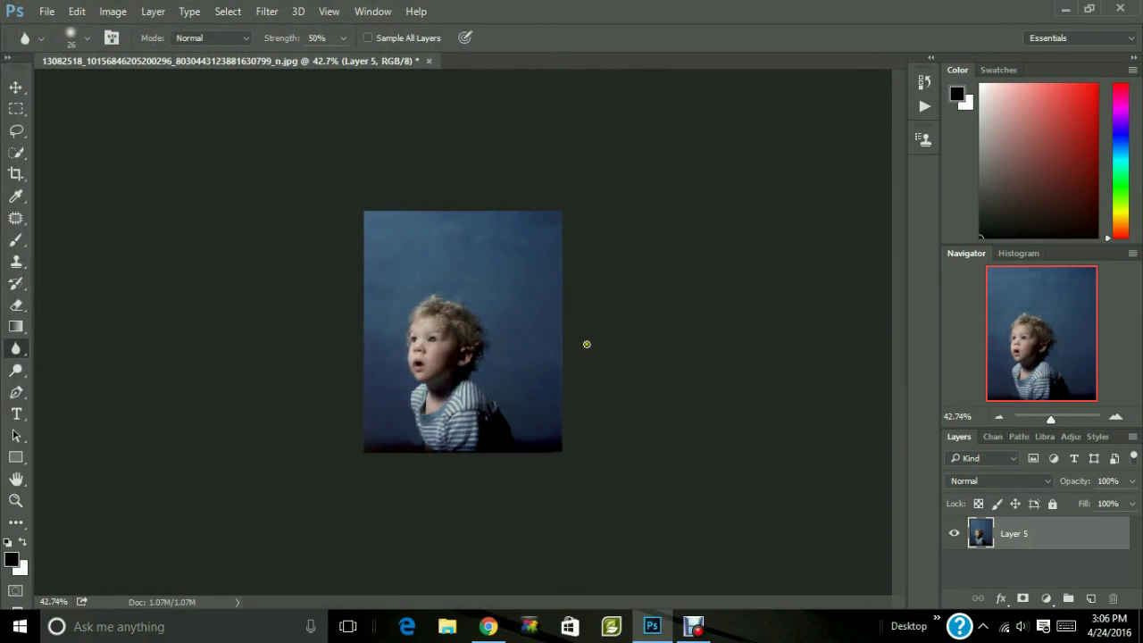
drag(1050, 417, 1058, 423)
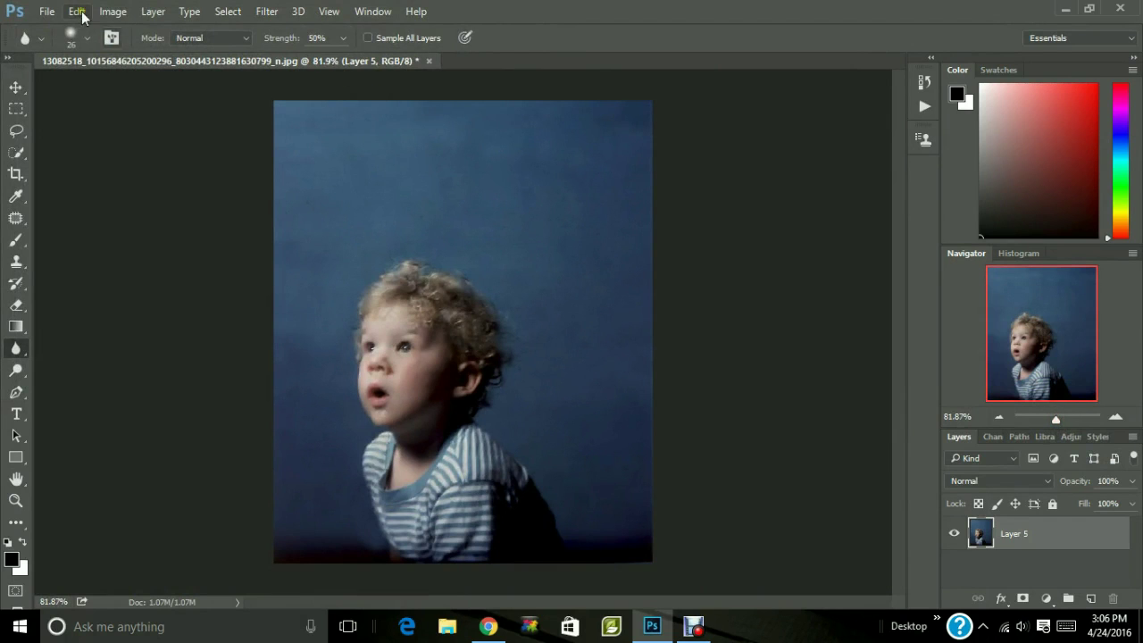
click(44, 11)
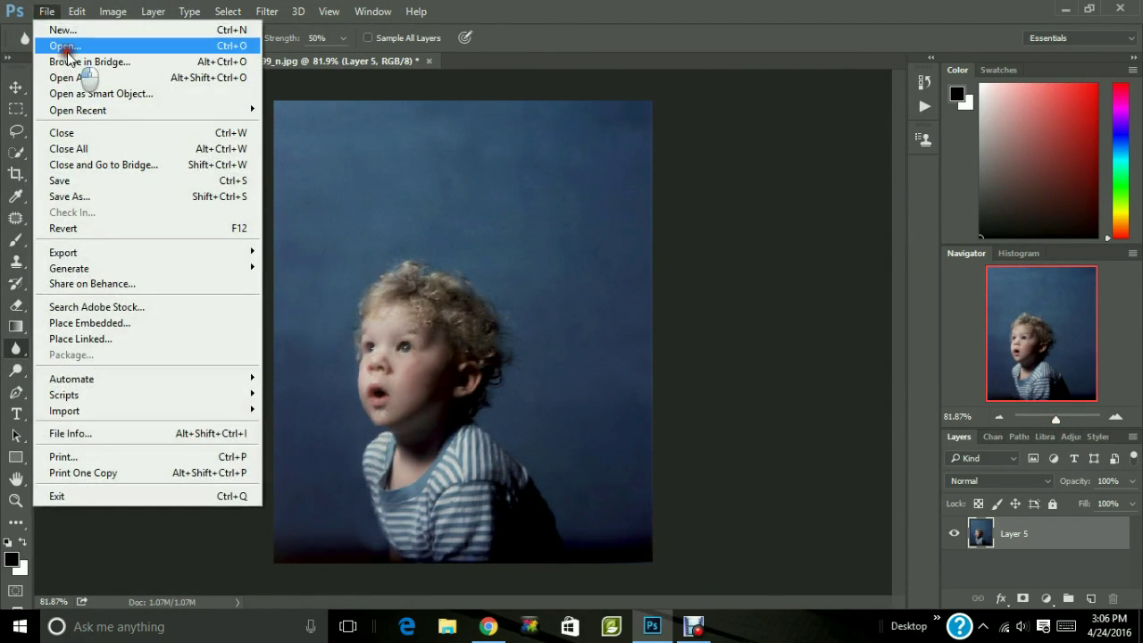
click(63, 46)
drag(558, 121, 557, 192)
click(195, 187)
click(429, 374)
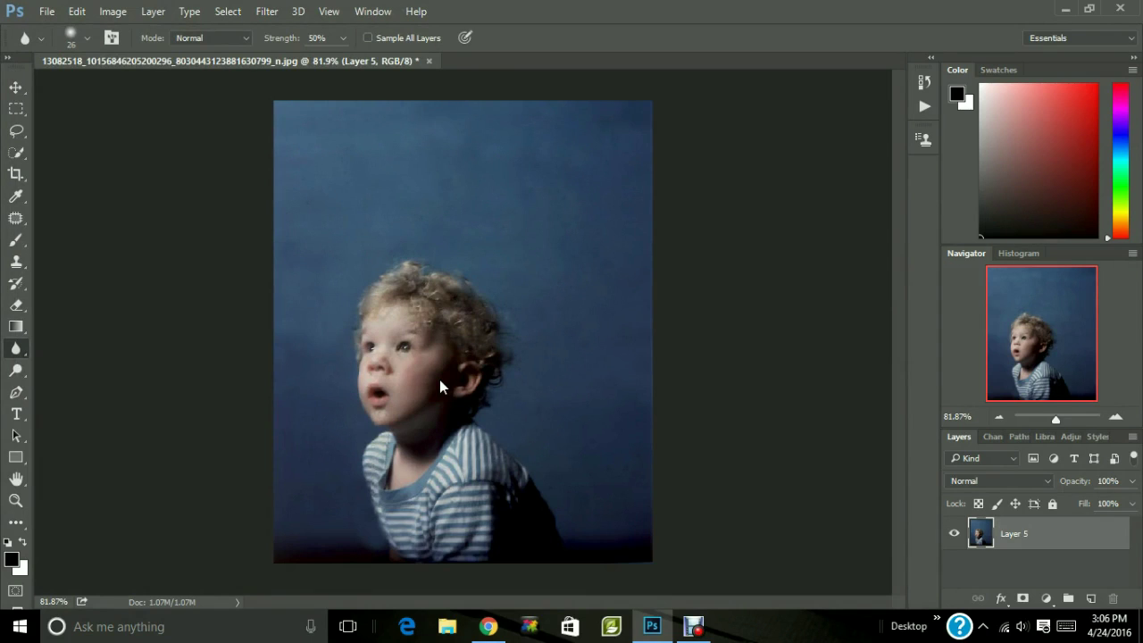
Start another save of the portrait to the Desktop and choose JPEG as the file format.
click(54, 12)
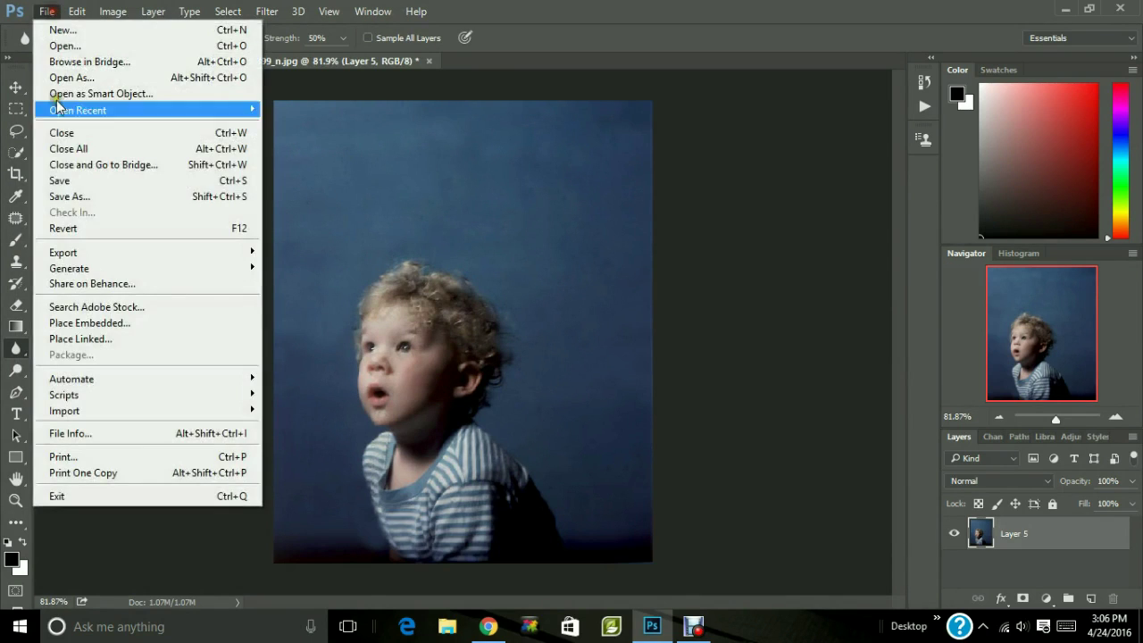
click(79, 197)
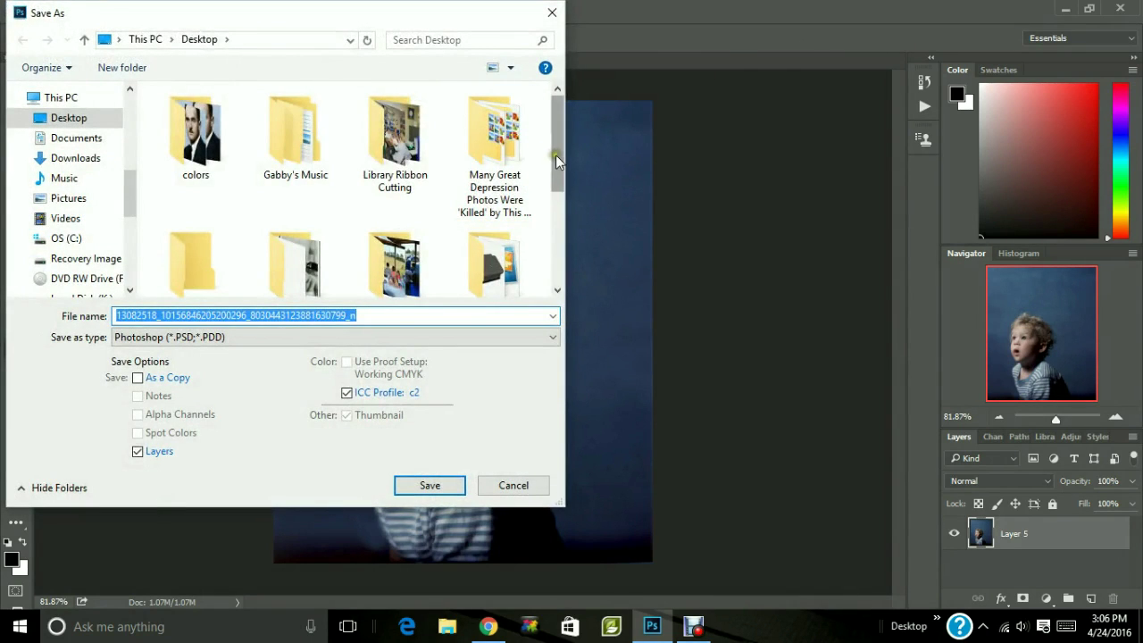
drag(556, 154, 544, 272)
click(56, 117)
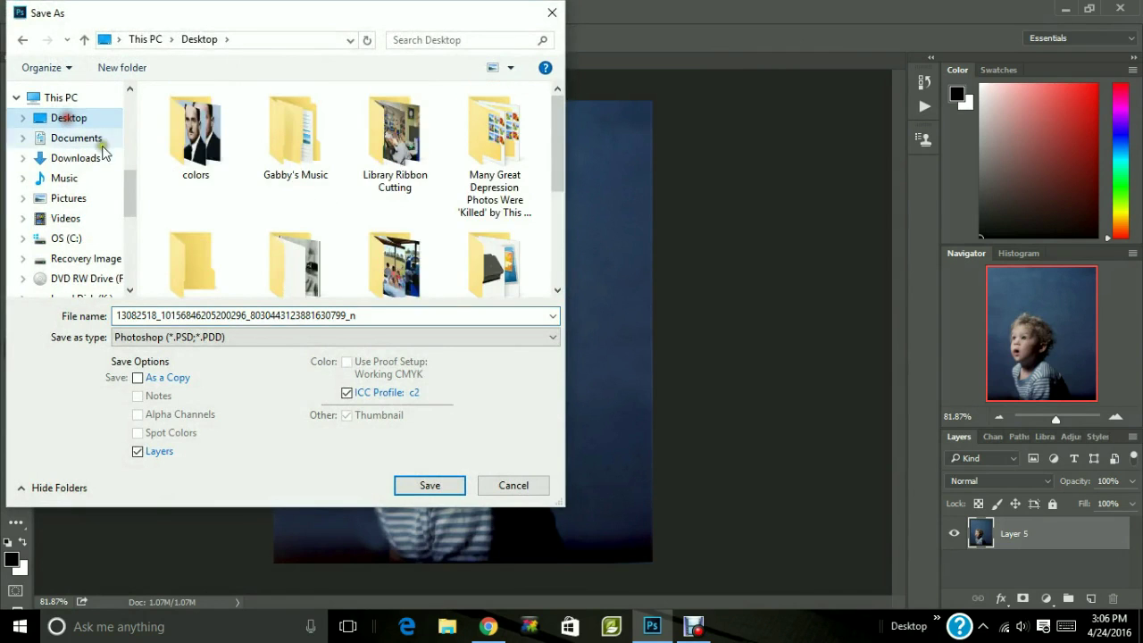
drag(558, 143, 548, 236)
click(223, 338)
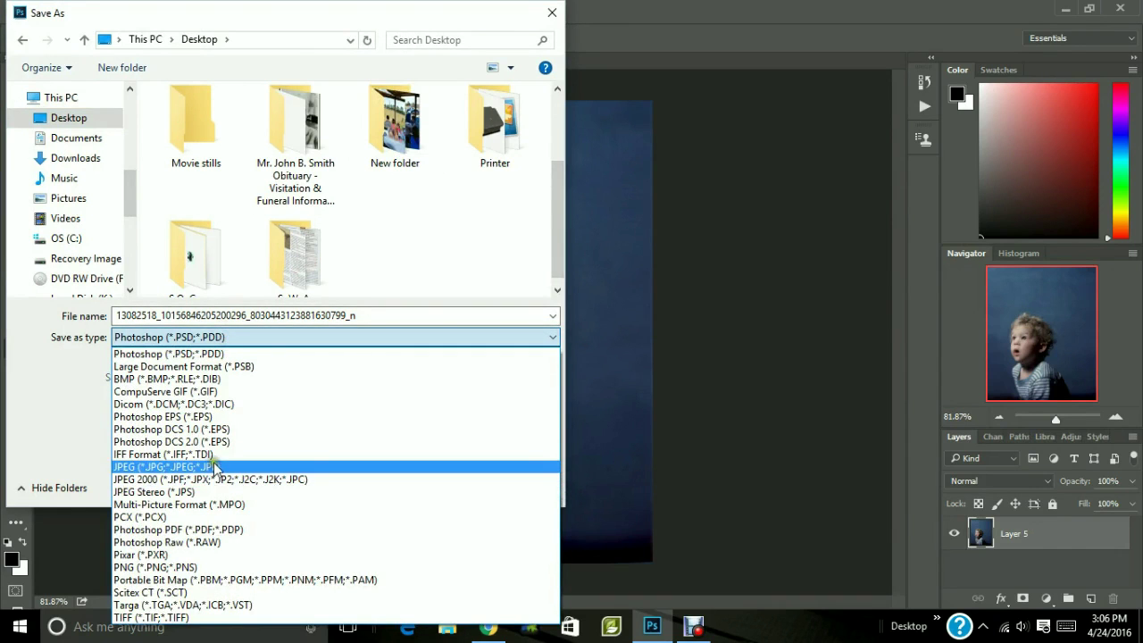
click(214, 466)
Overwrite the Boy Repaired file with the current portrait, using Maximum JPEG quality 12.
drag(559, 118, 559, 248)
click(214, 213)
click(431, 487)
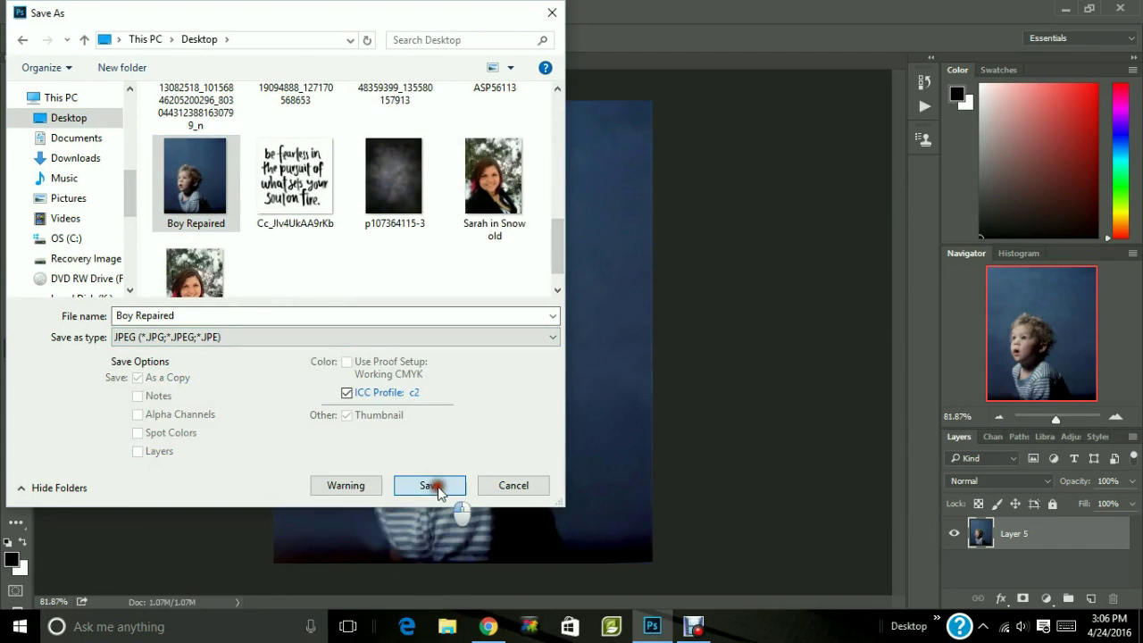
click(600, 311)
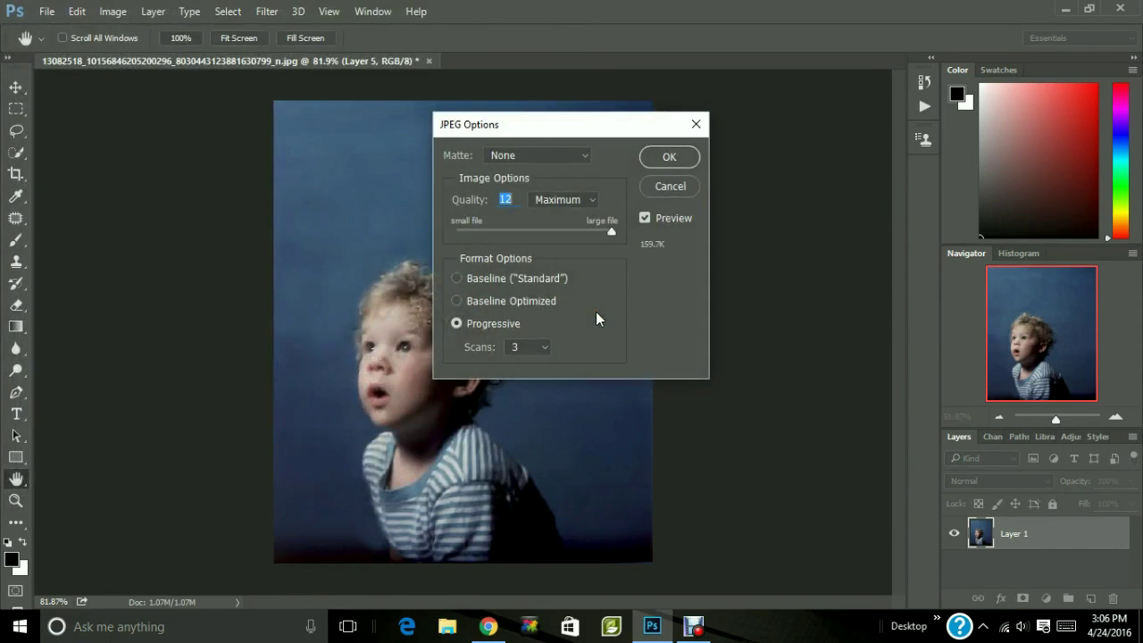
click(669, 157)
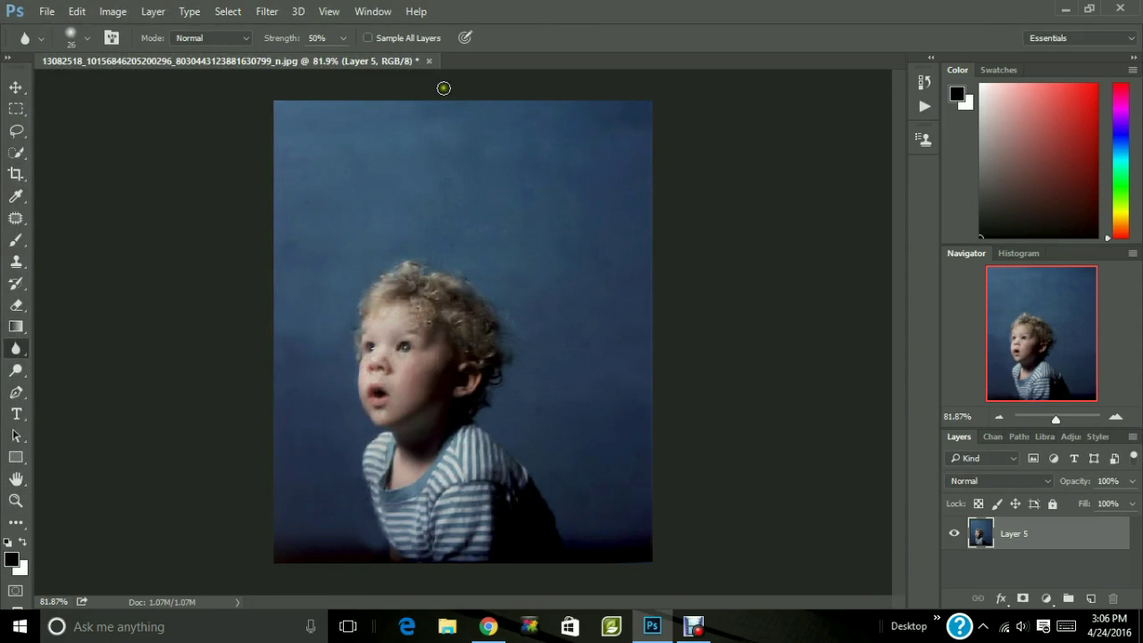
Close the edited document without saving its changes and open Boy Repaired.jpg from the recent files.
click(429, 60)
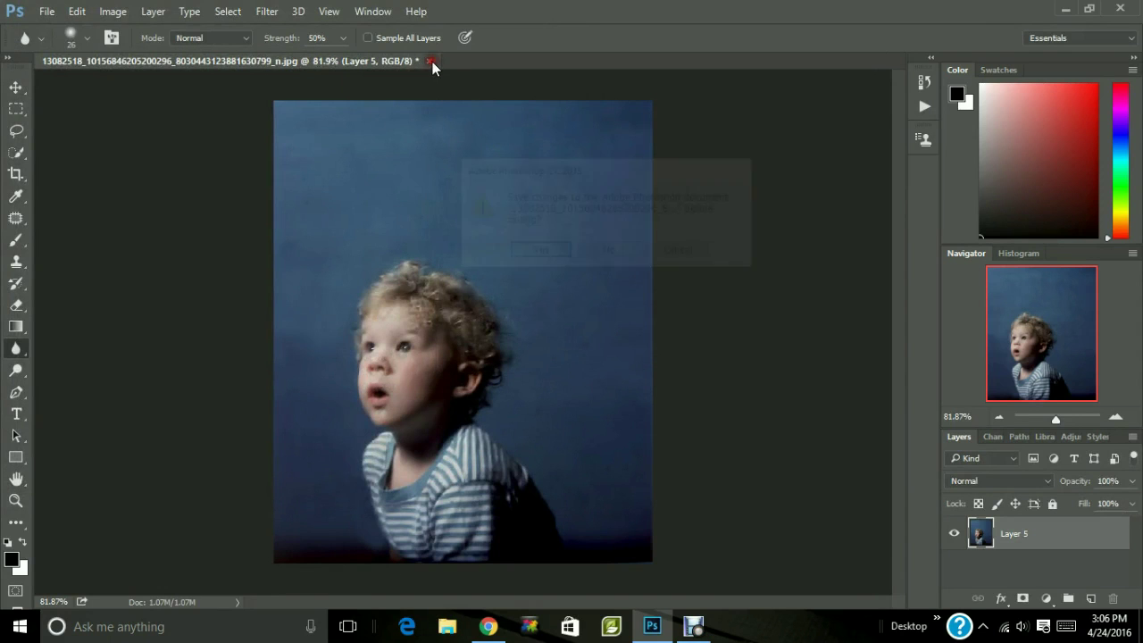
click(610, 252)
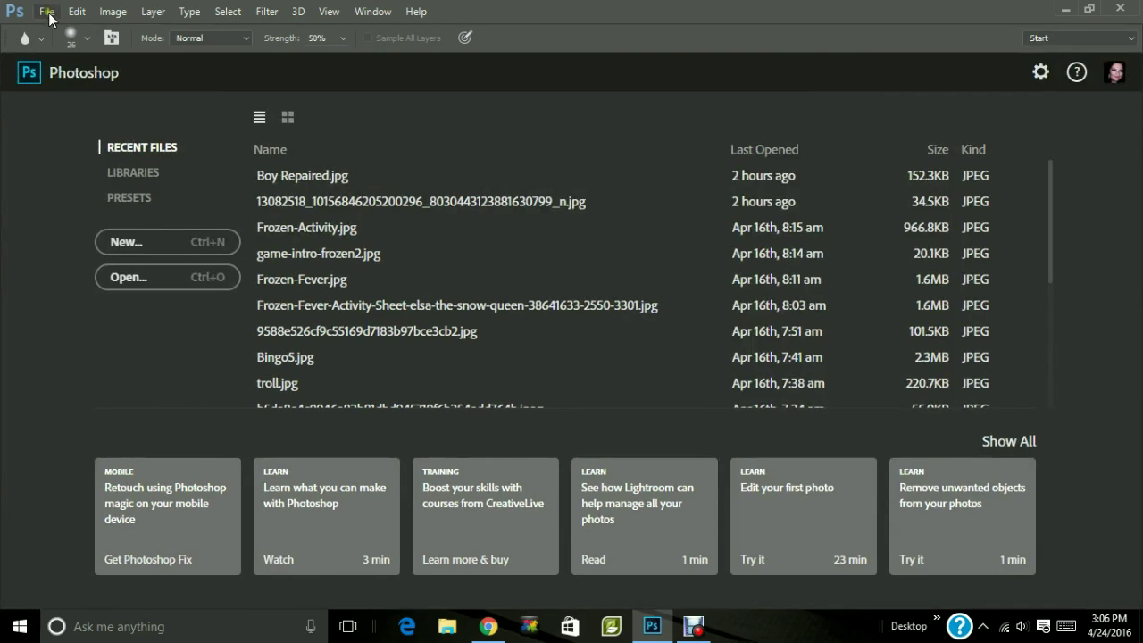
click(48, 12)
click(326, 182)
click(325, 182)
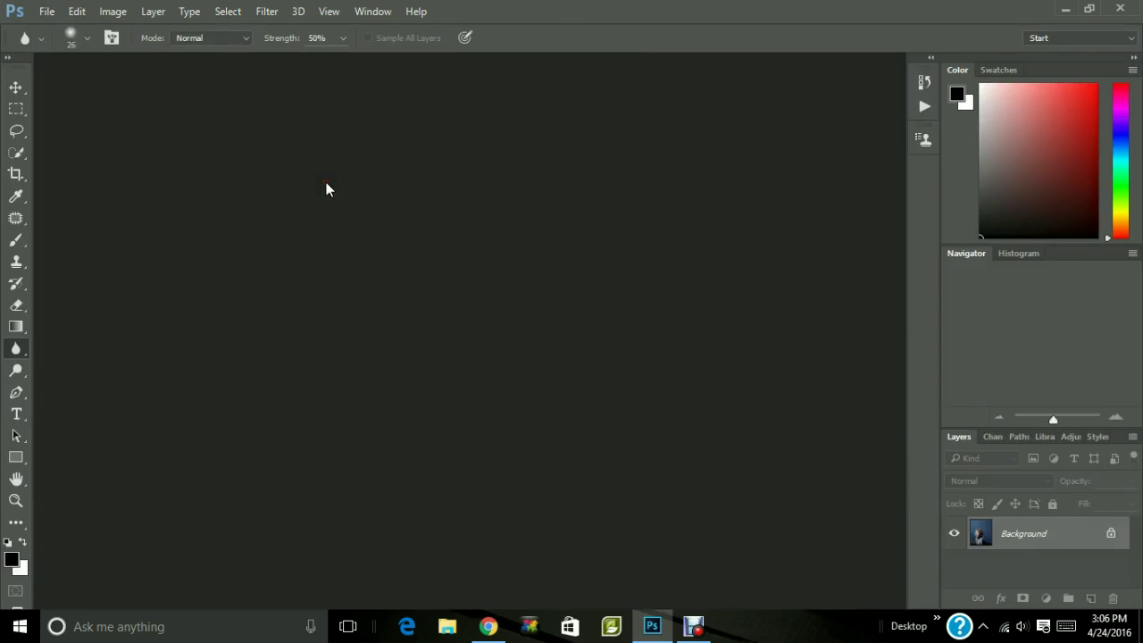
Open the original torn photo of the child from the Desktop alongside the repaired version.
click(47, 11)
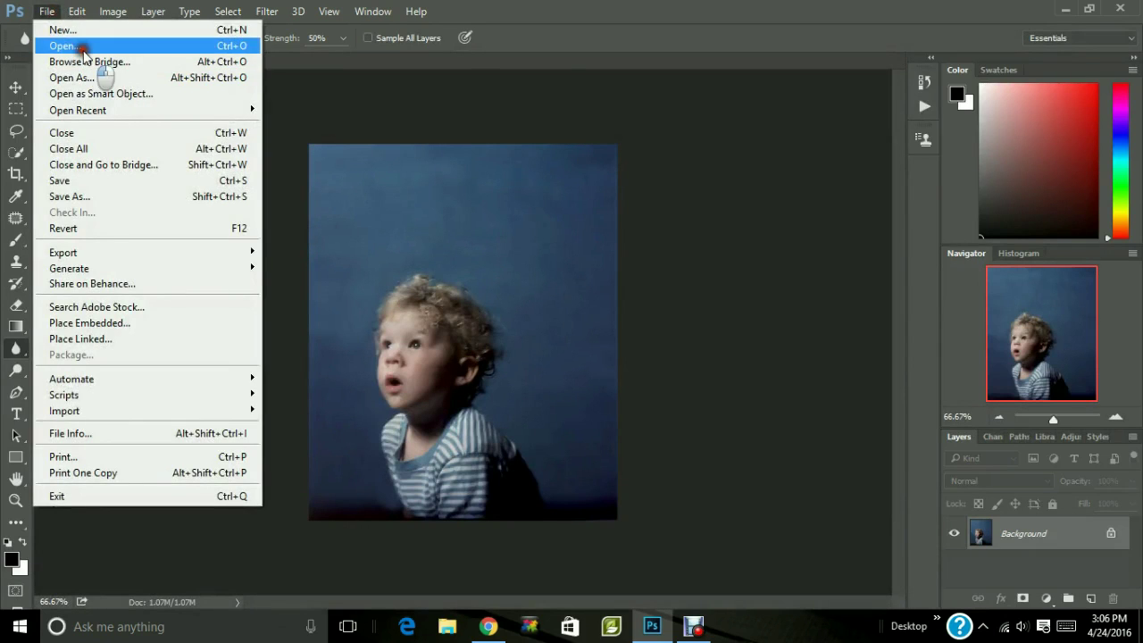
click(80, 45)
drag(558, 116, 572, 197)
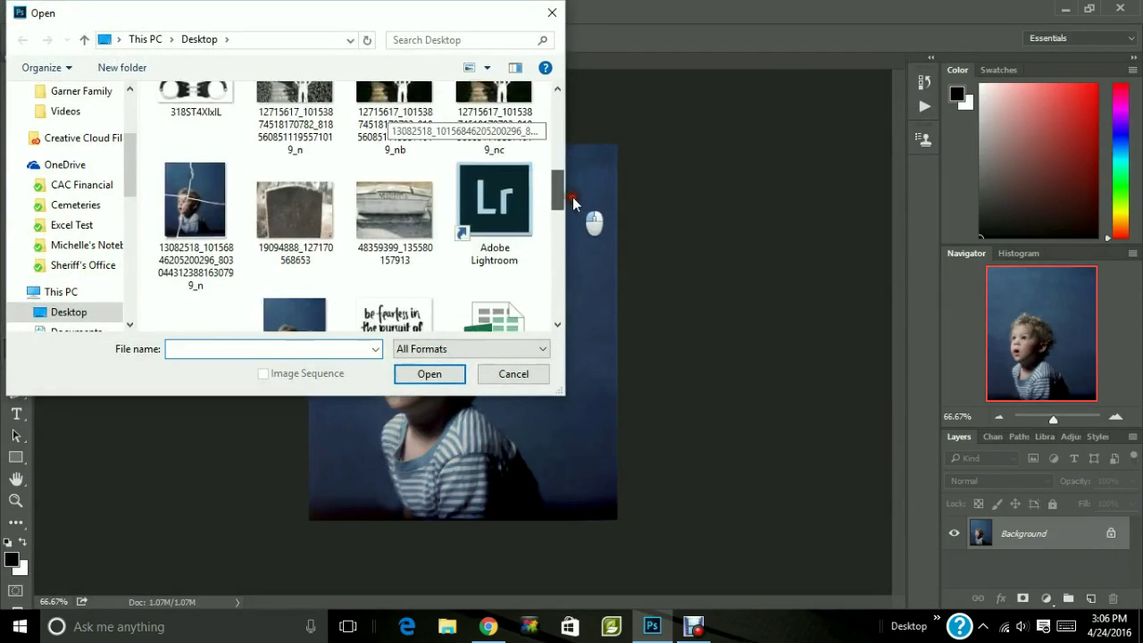
click(237, 212)
click(430, 373)
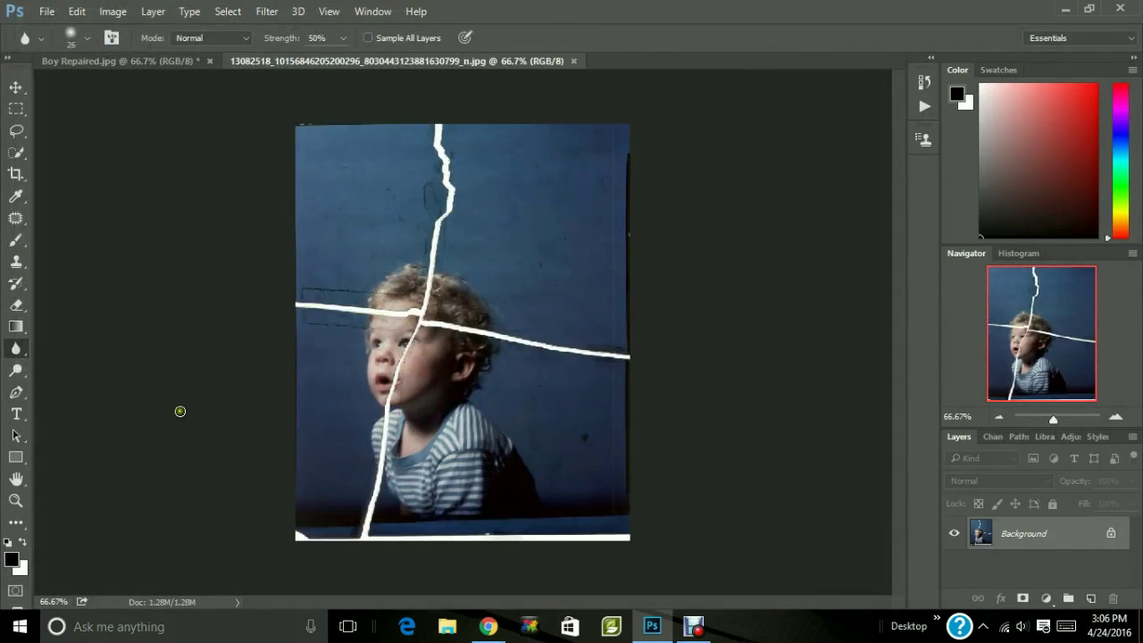
Compare the repaired portrait with the original torn photo by alternating between the two documents.
click(150, 62)
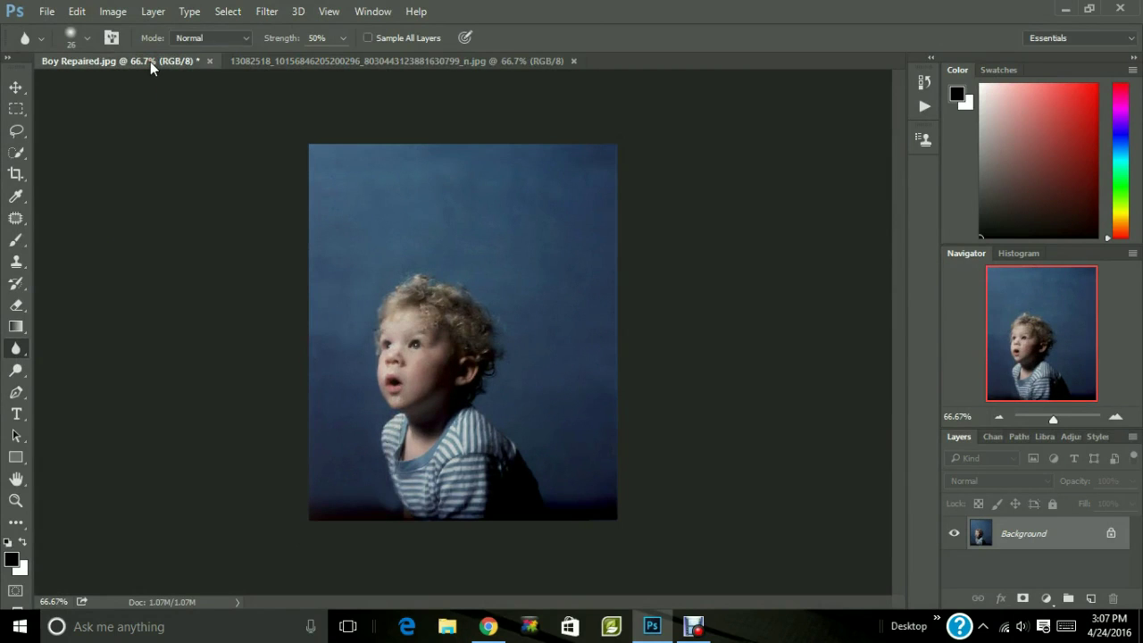
click(353, 63)
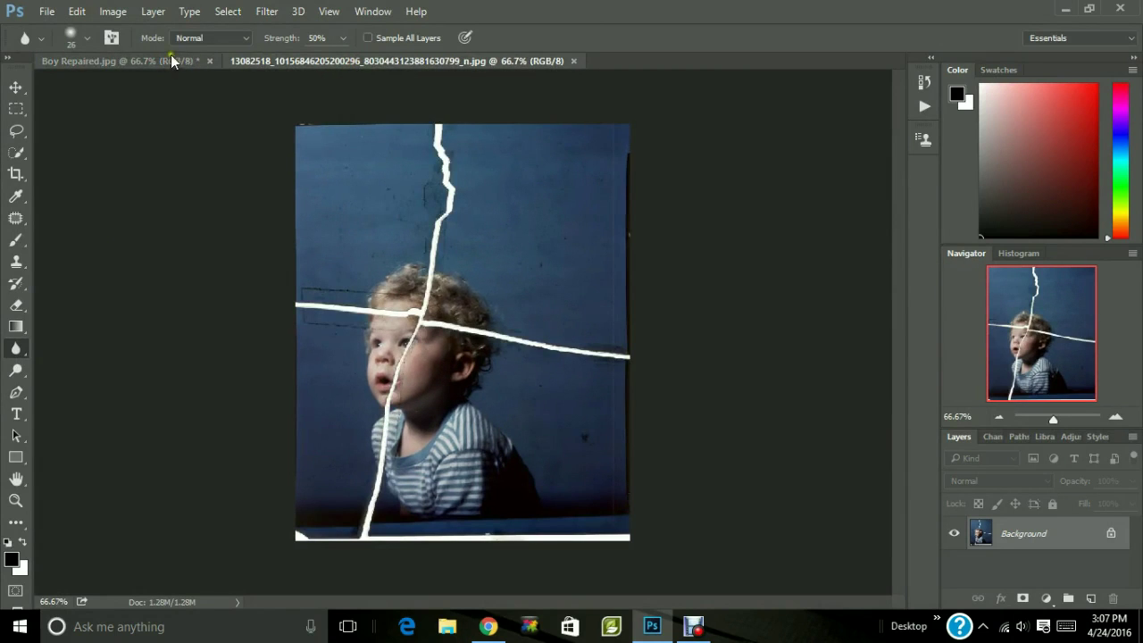
click(150, 64)
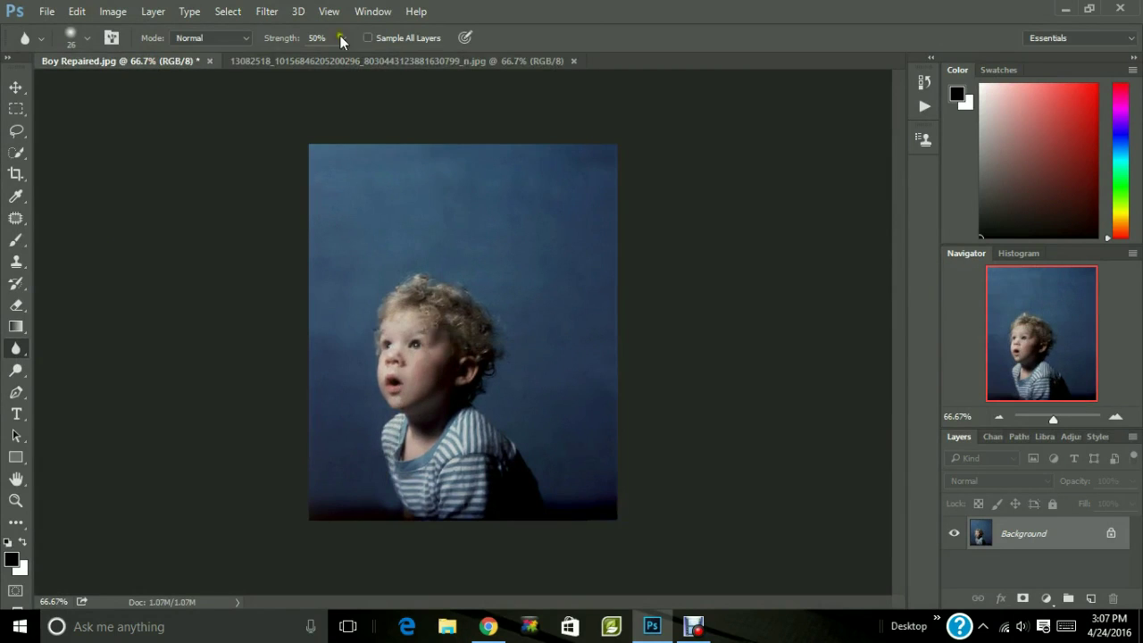
click(376, 64)
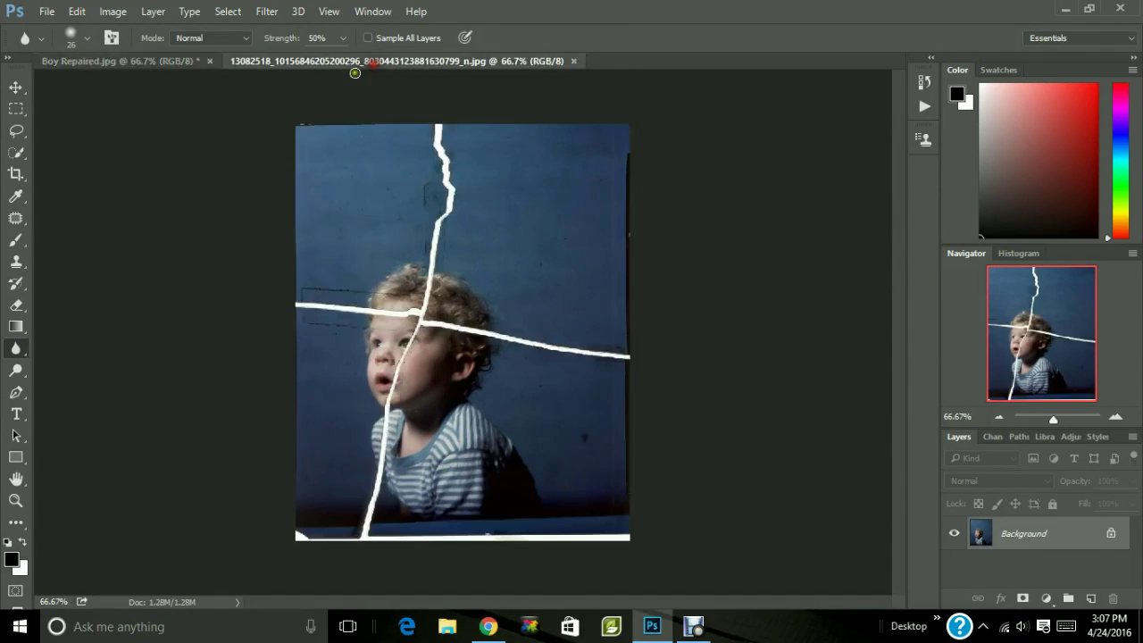
click(142, 63)
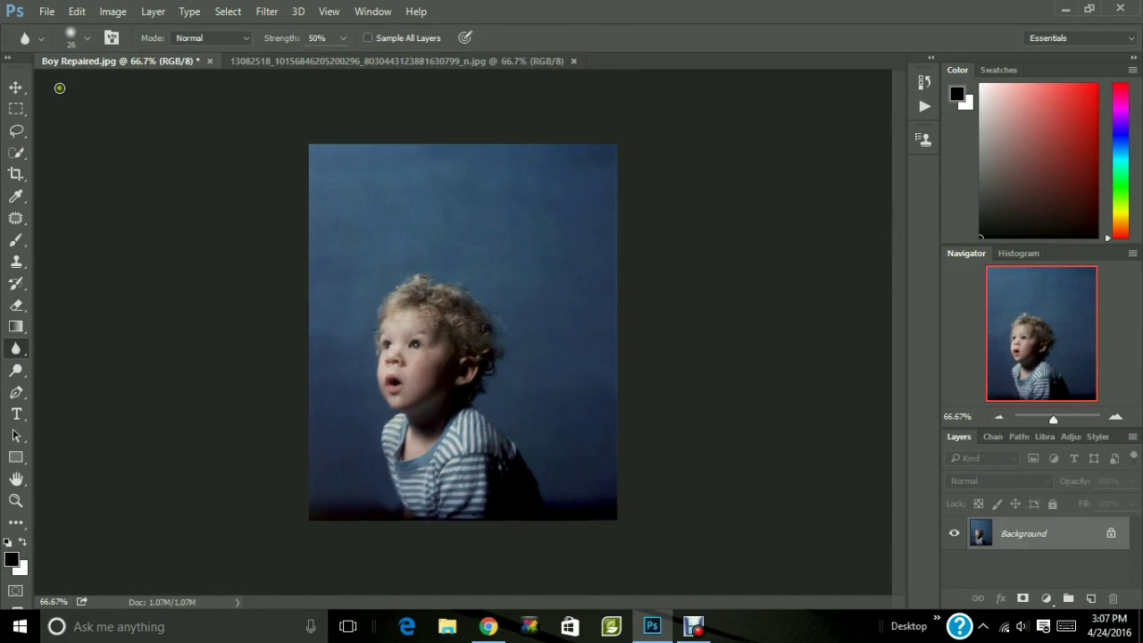
click(356, 61)
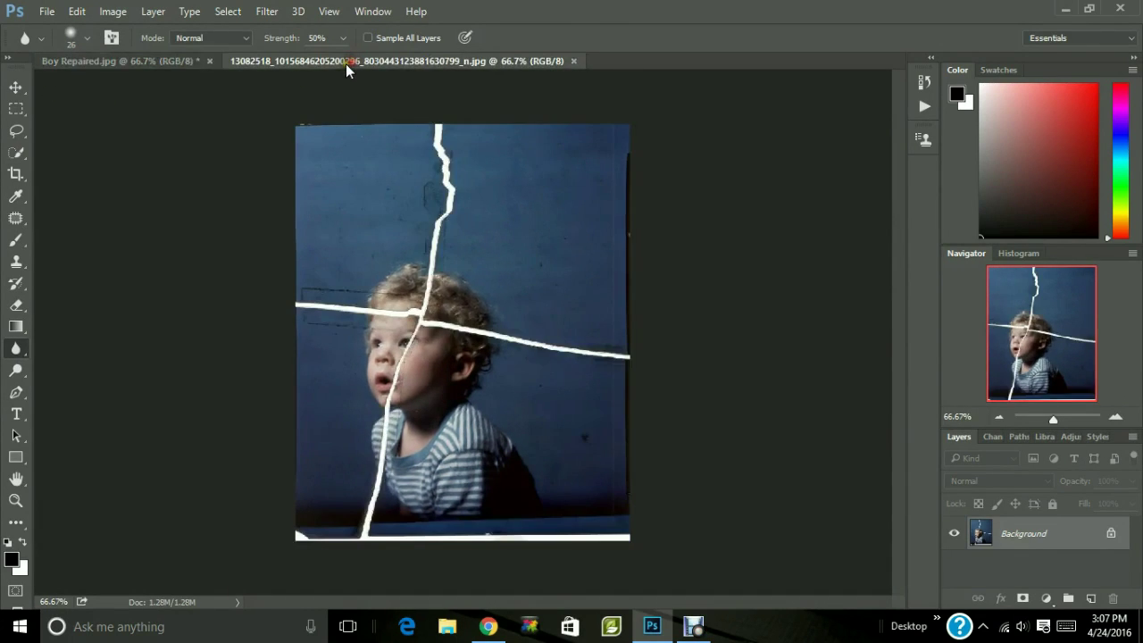
click(180, 65)
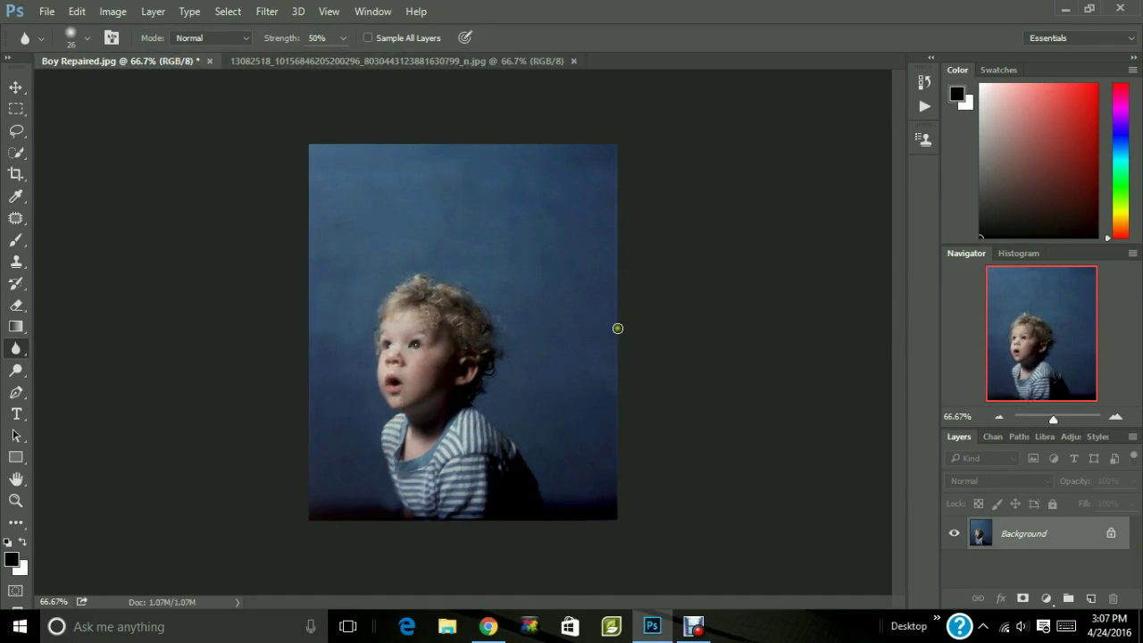